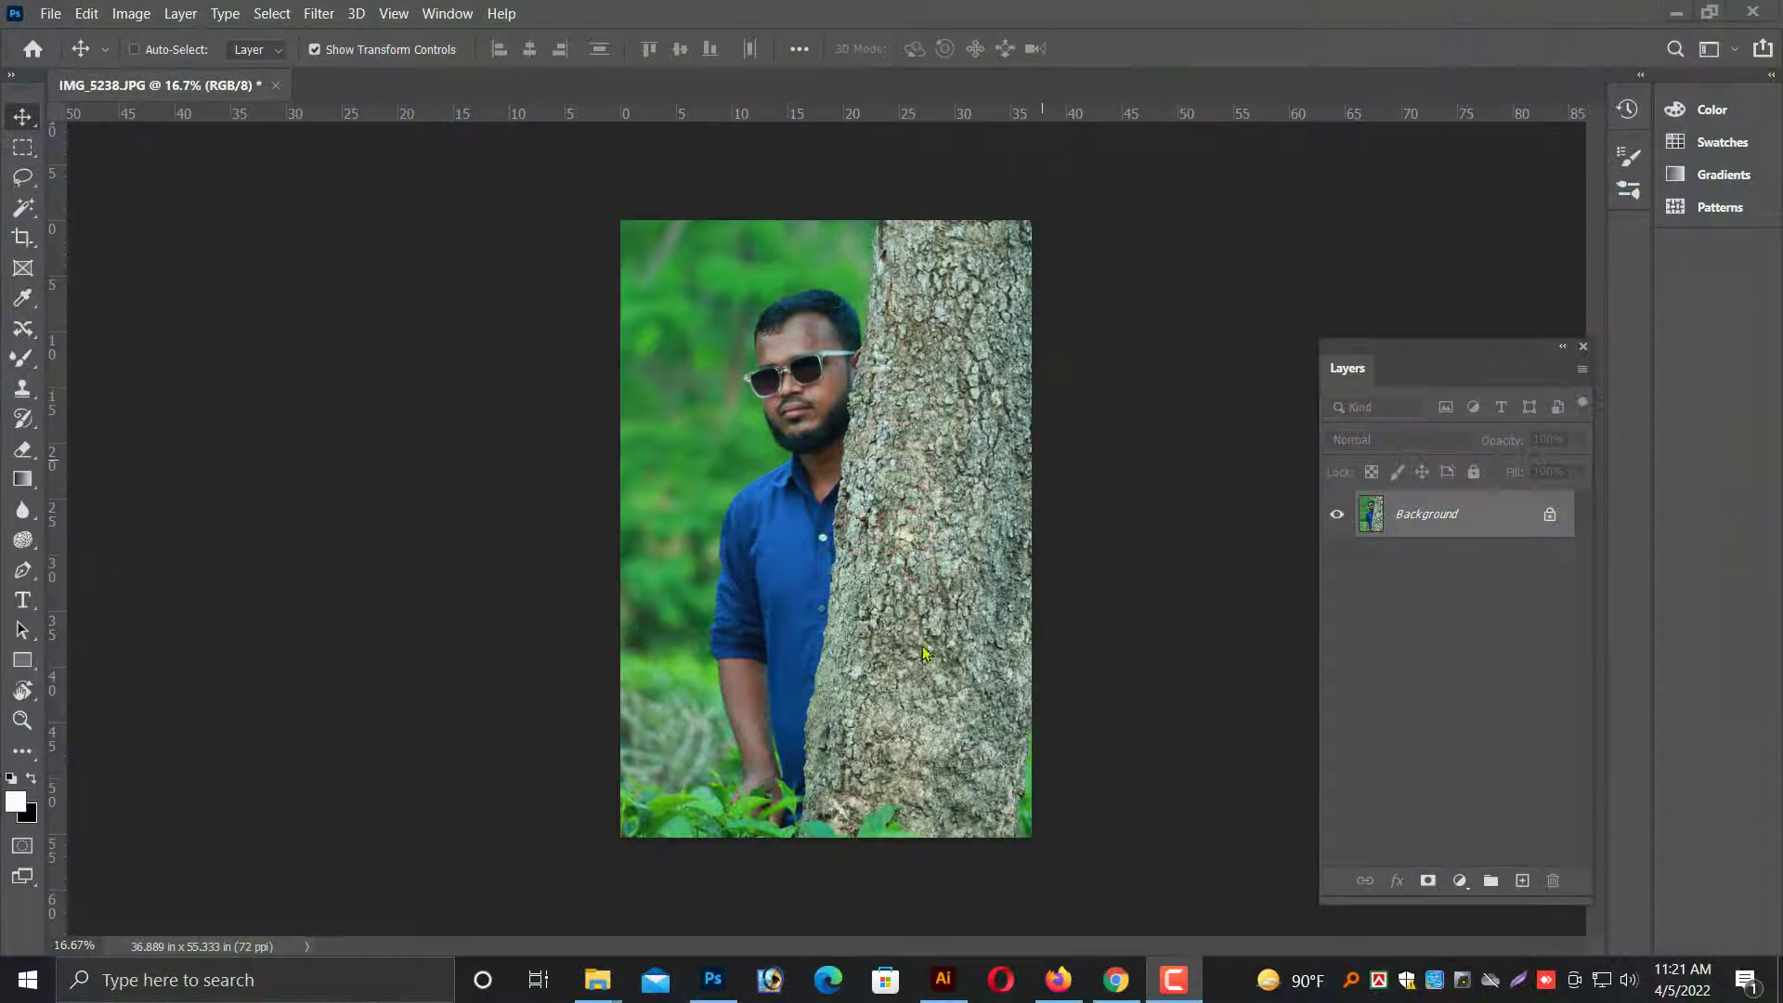
Duplicate the Background layer as 'Background copy' above the original.
{"action": "left_click", "coordinate": [832, 499]}
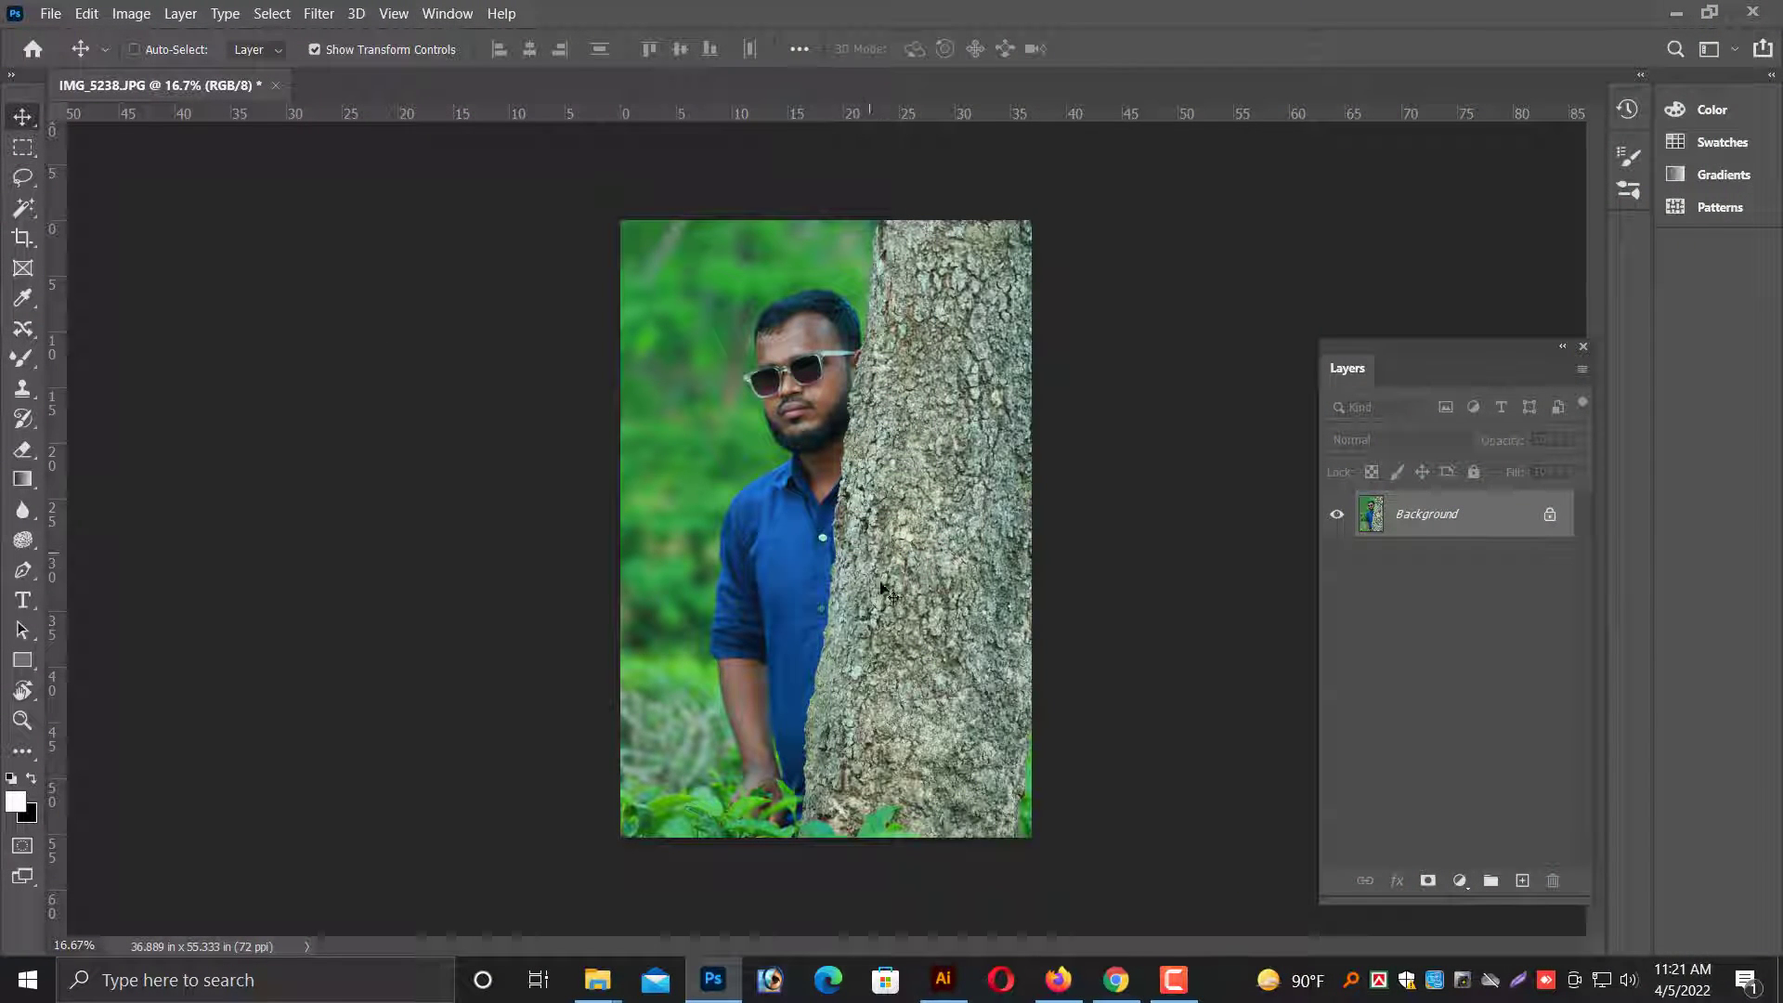
{"action": "right_click", "coordinate": [1482, 525]}
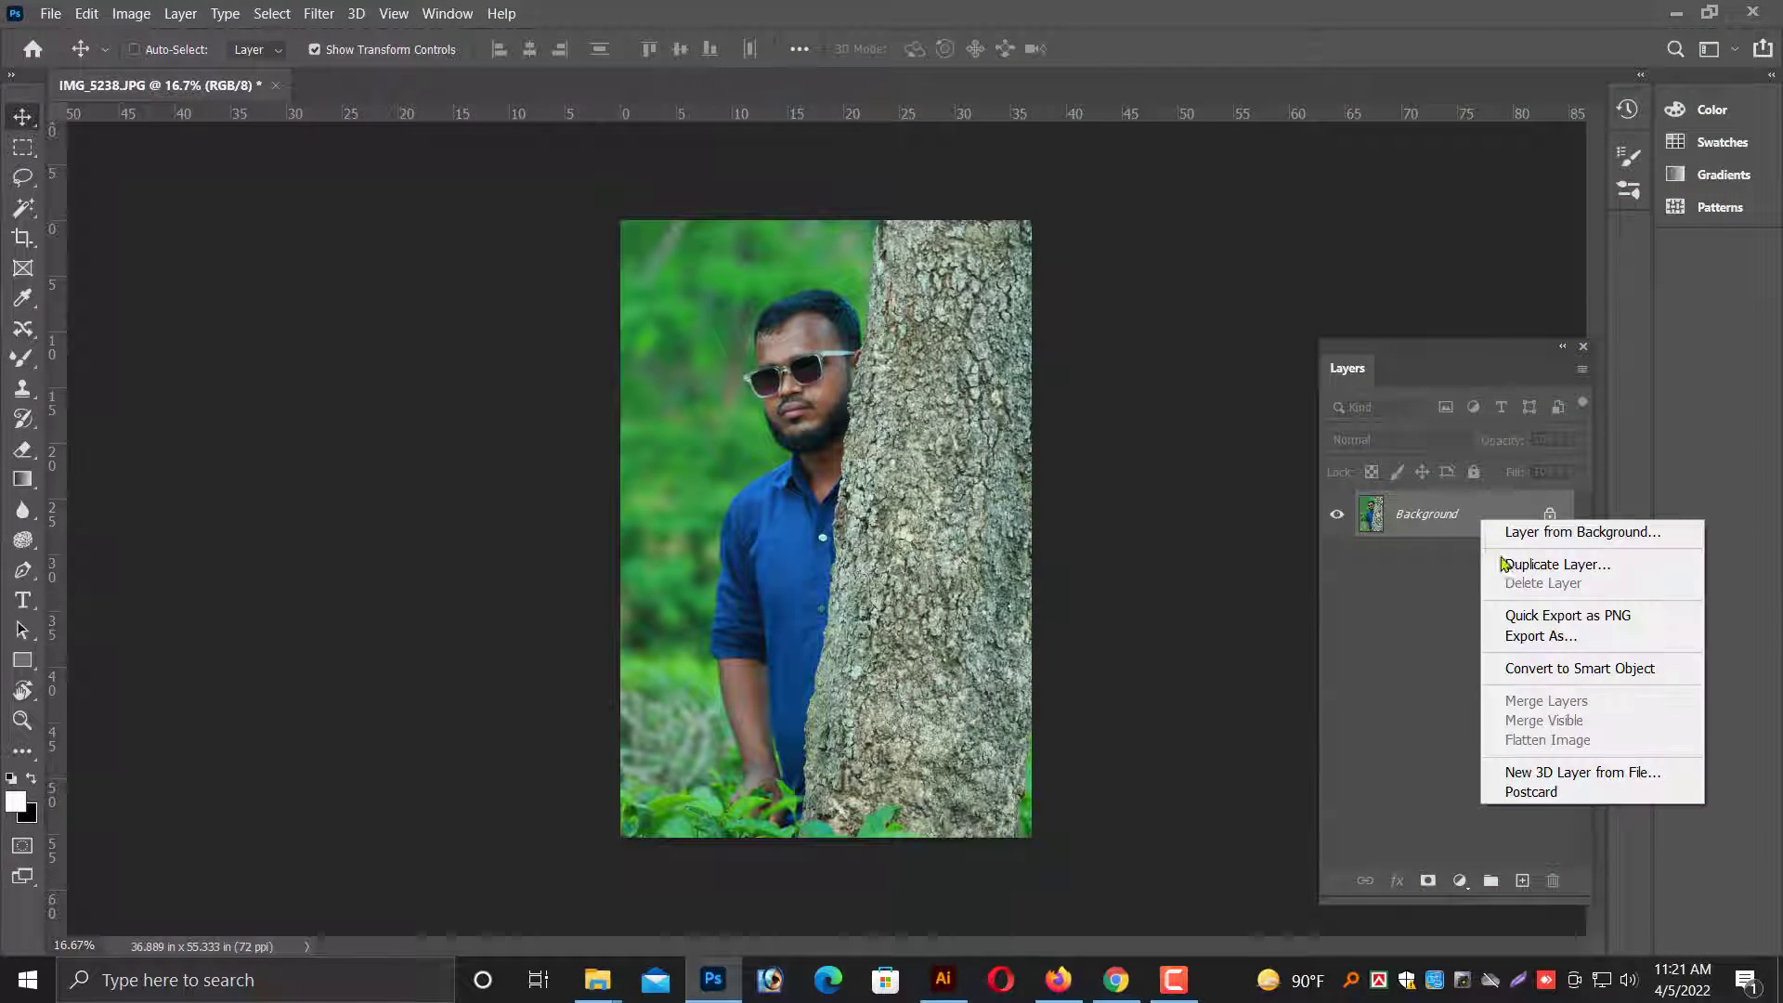
{"action": "left_click", "coordinate": [1547, 569]}
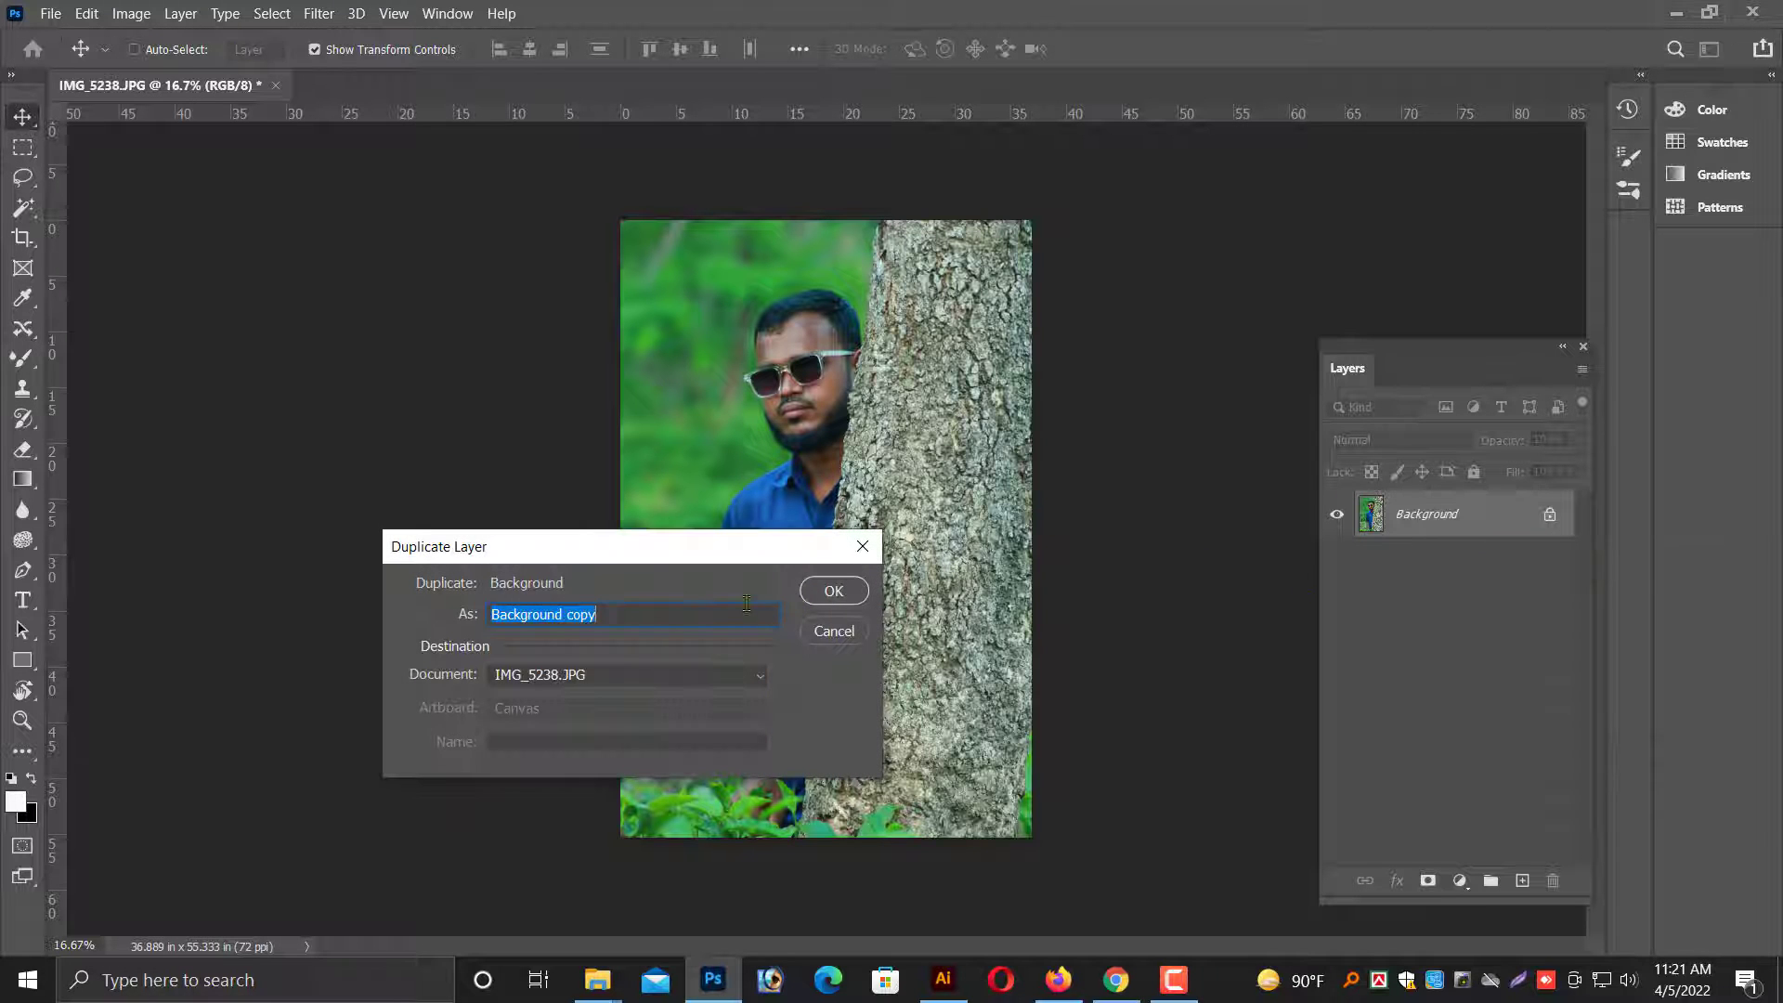
{"action": "left_click", "coordinate": [836, 593]}
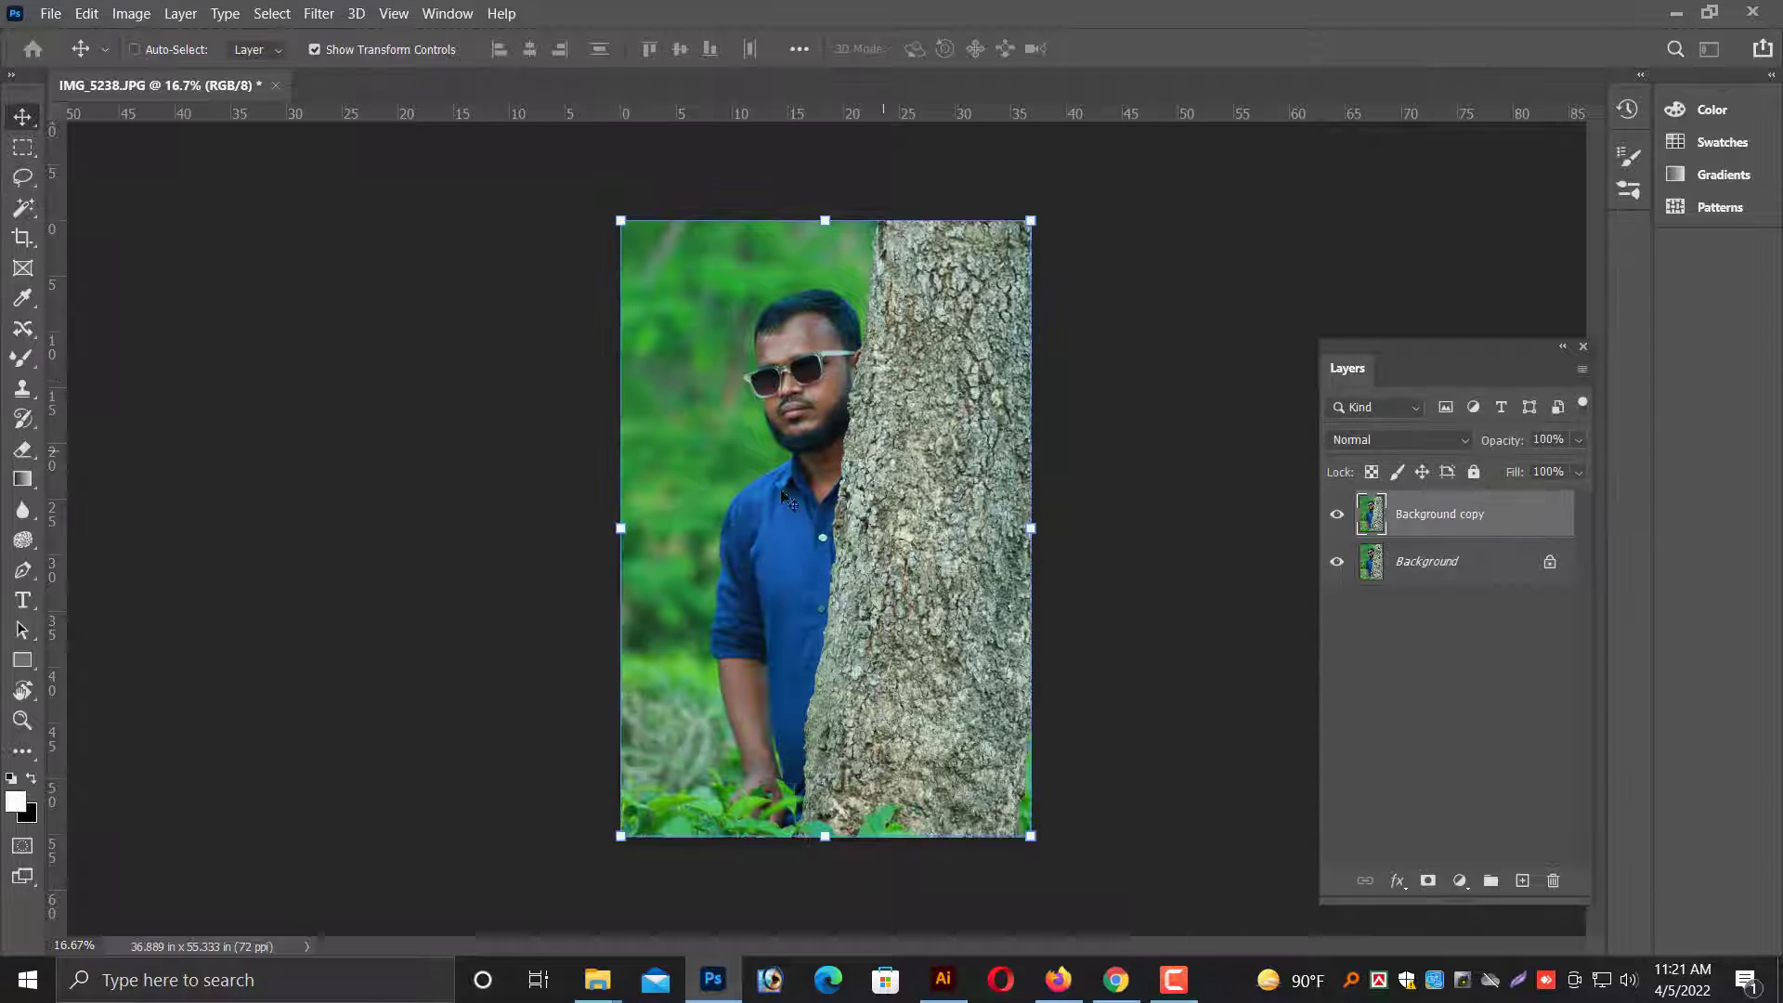
Convert Background copy to a smart object and apply Image > Auto Color.
{"action": "right_click", "coordinate": [1439, 517]}
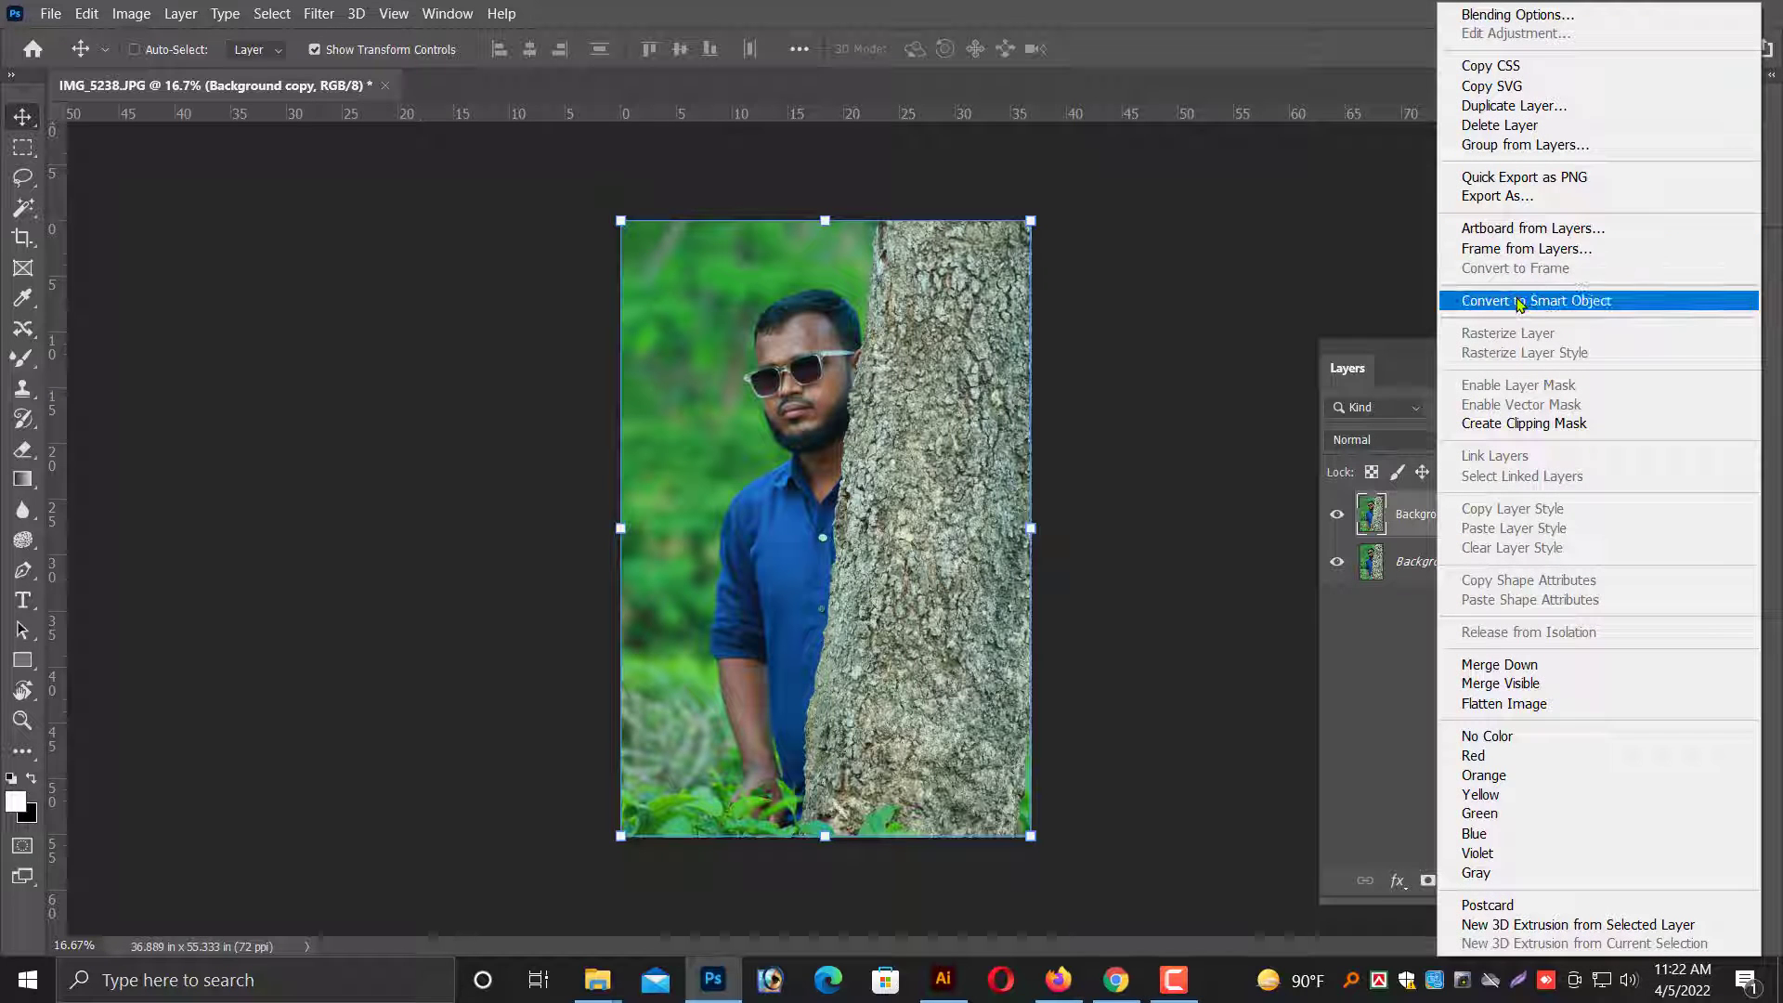
{"action": "left_click", "coordinate": [1521, 301]}
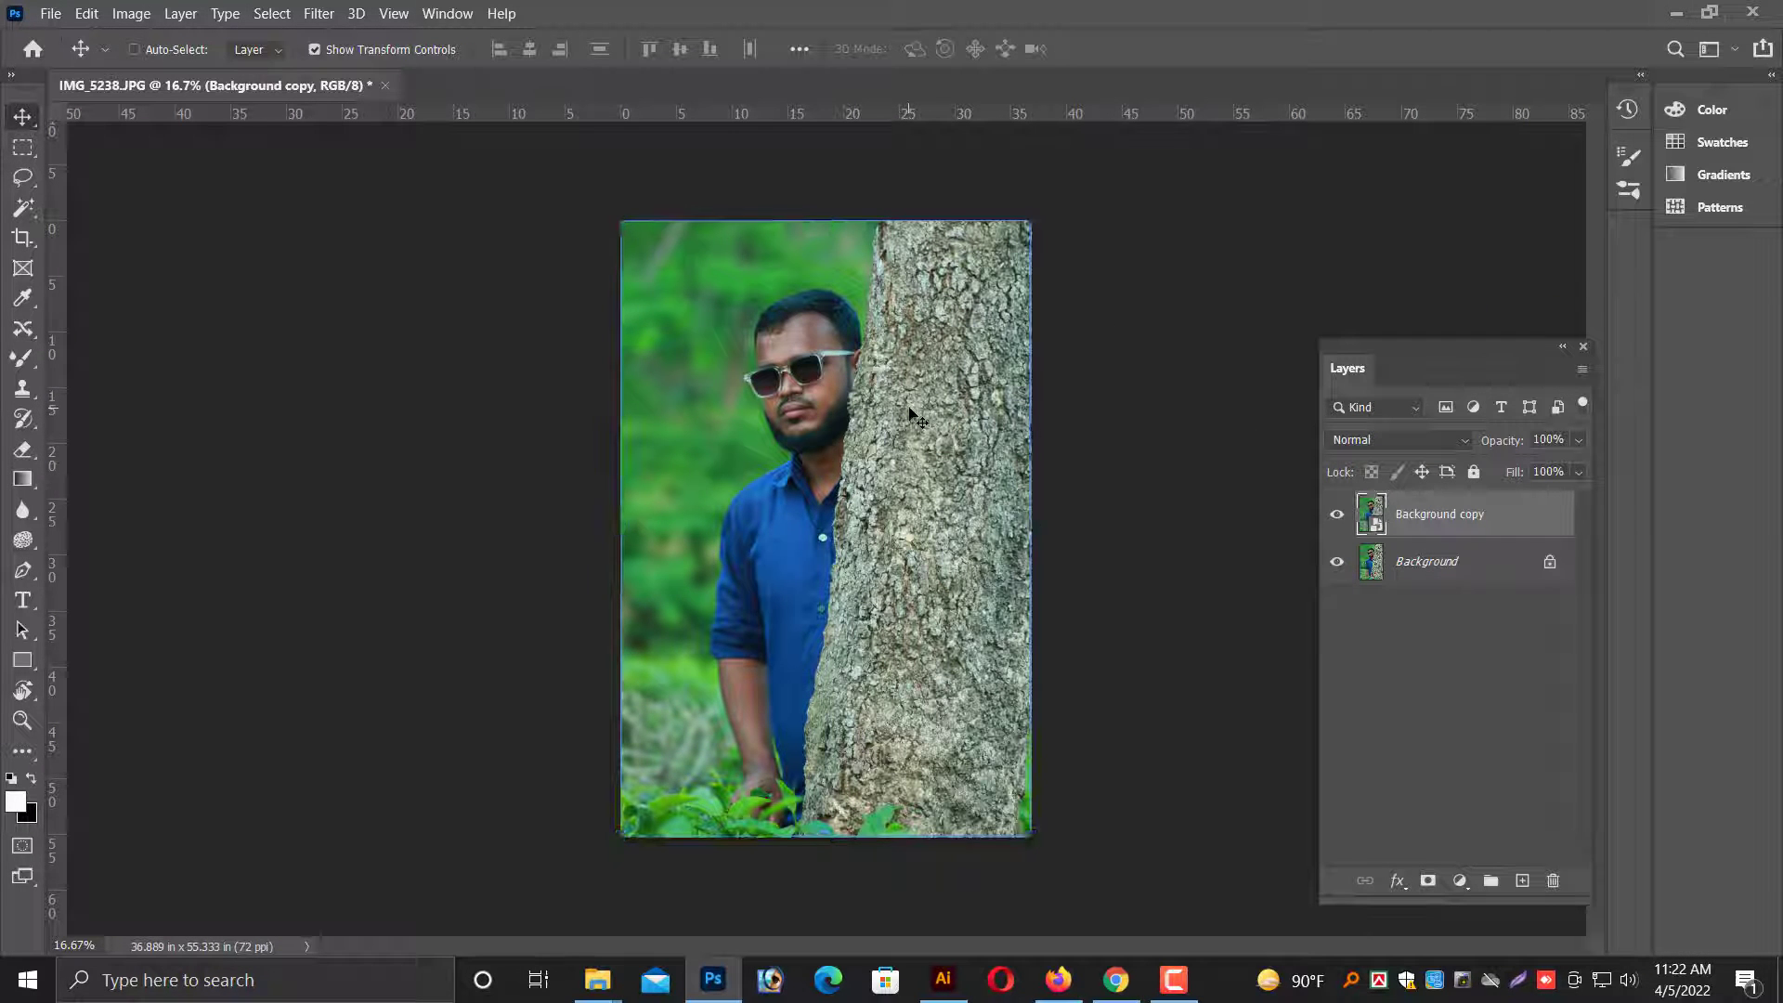
{"action": "left_click", "coordinate": [142, 17]}
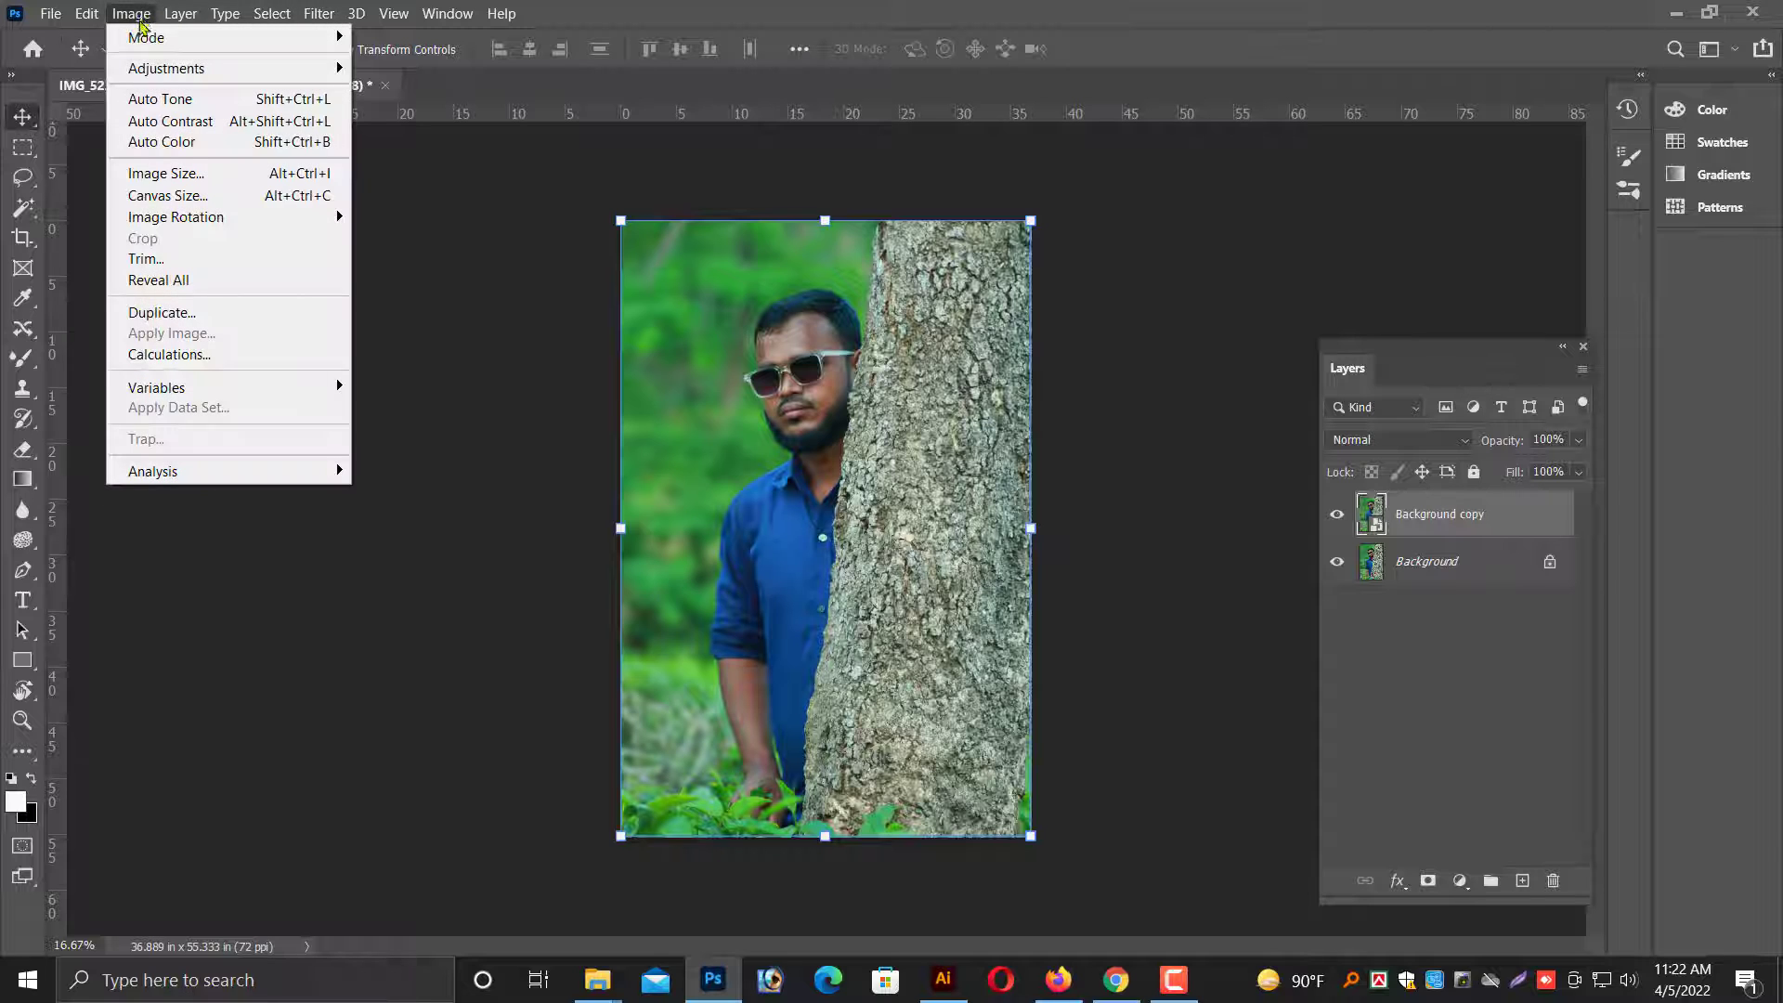
{"action": "mouse_move", "coordinate": [165, 68]}
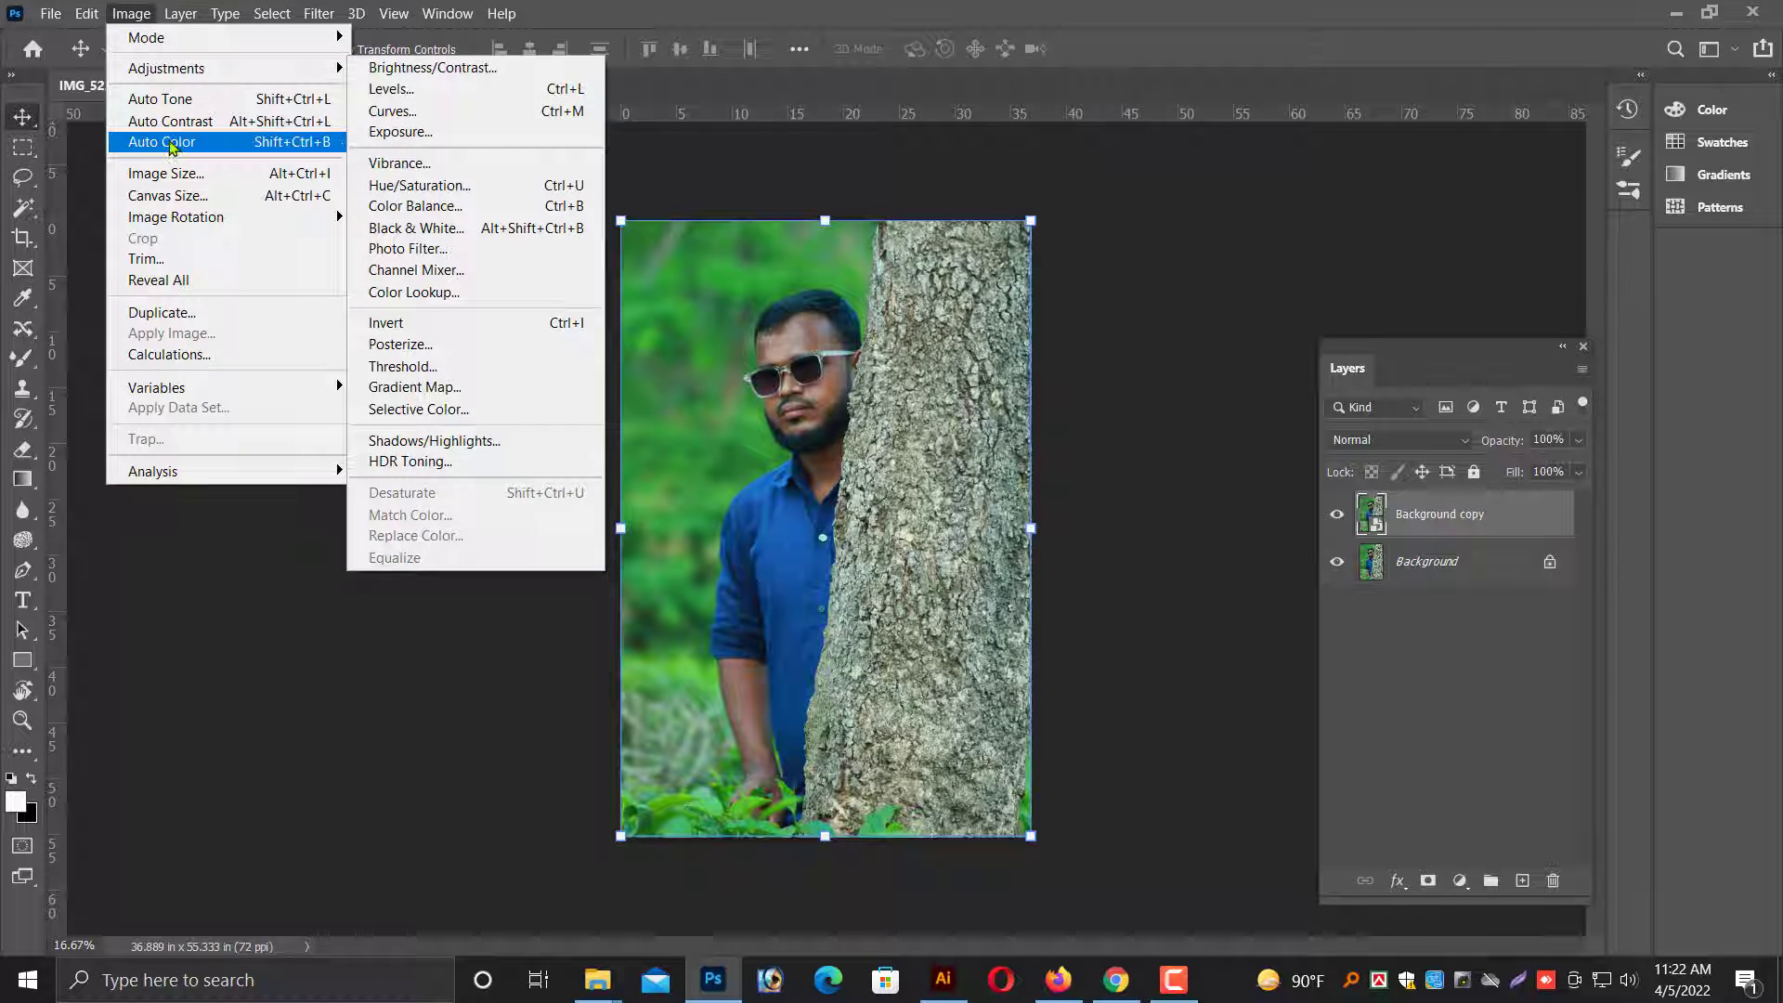
{"action": "left_click", "coordinate": [171, 144]}
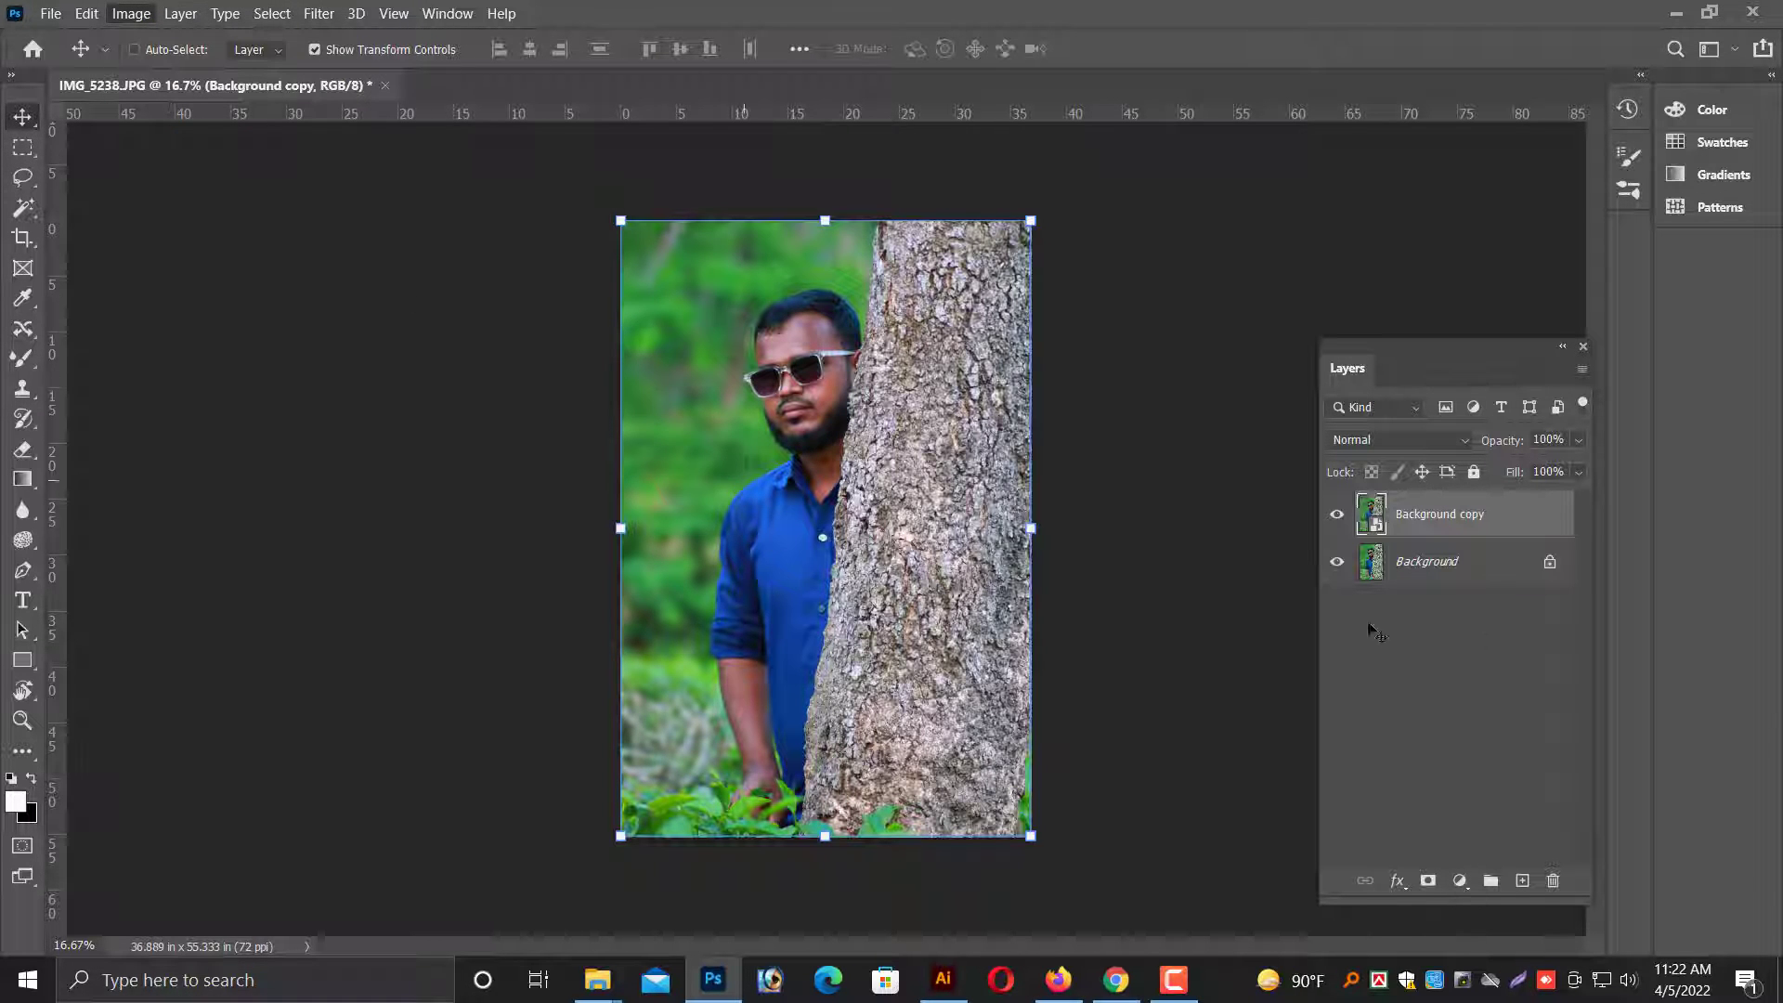
Toggle the copy's visibility to compare, and inspect the shirt at full size.
{"action": "left_click", "coordinate": [1338, 515]}
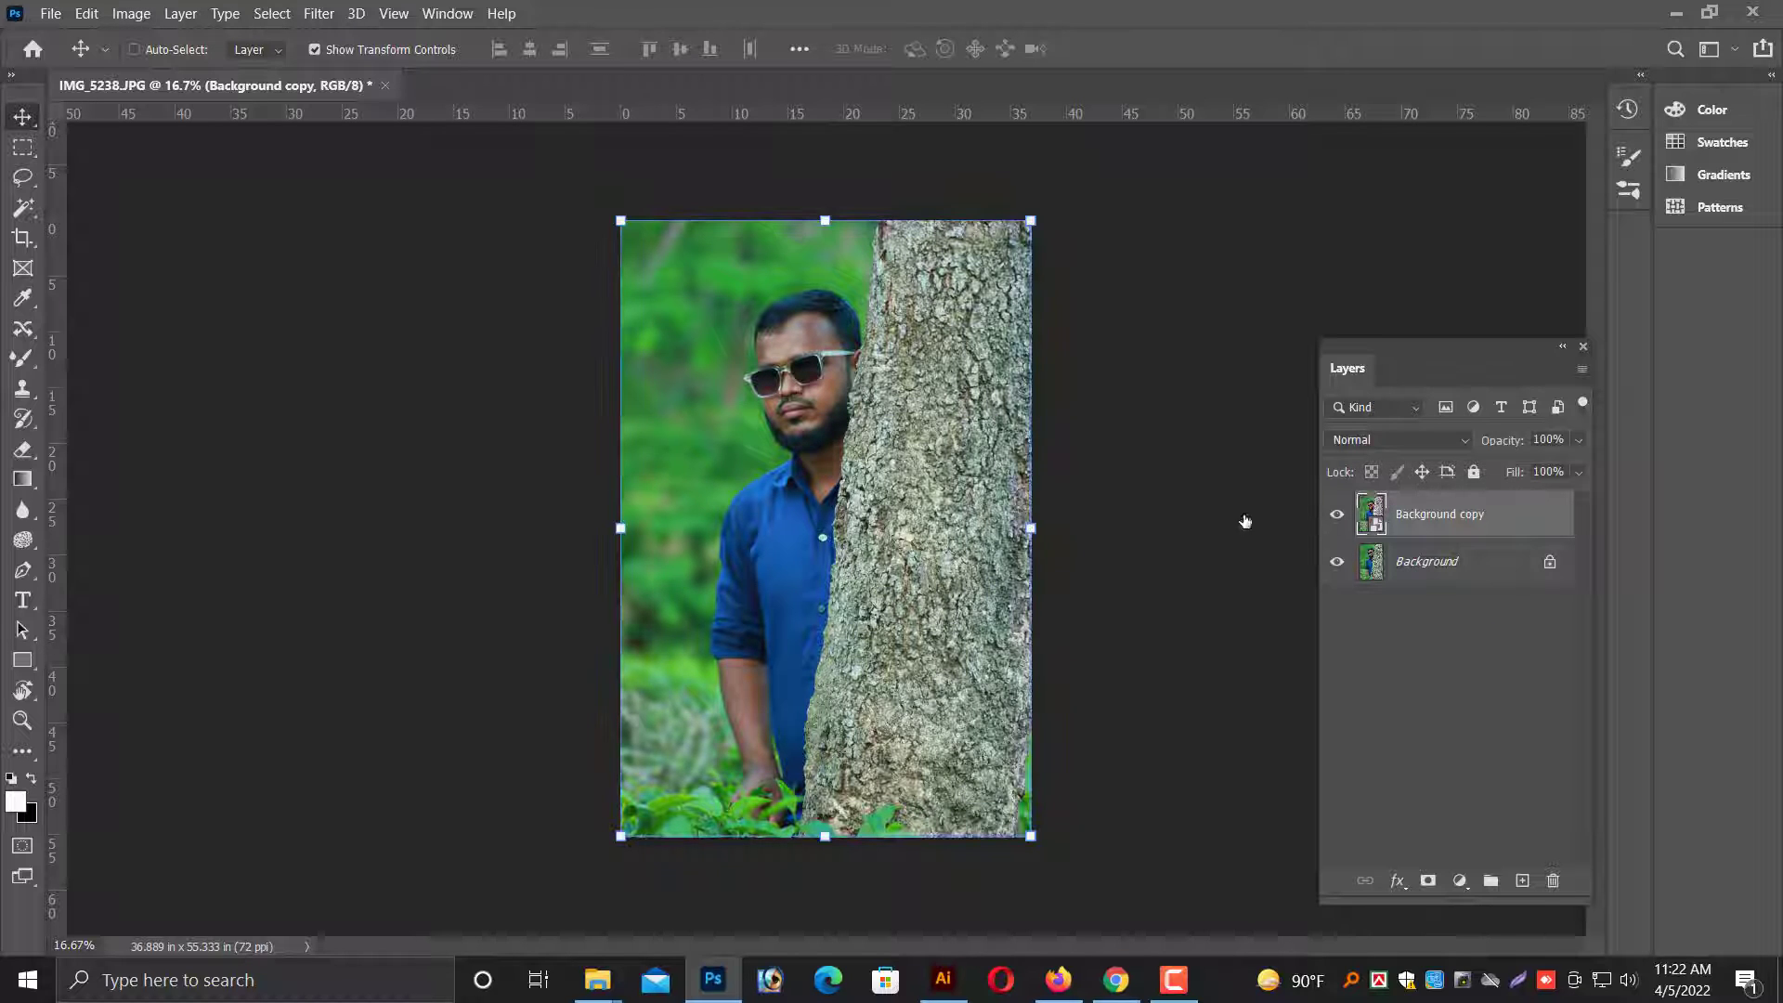
{"action": "key", "text": "ctrl+1"}
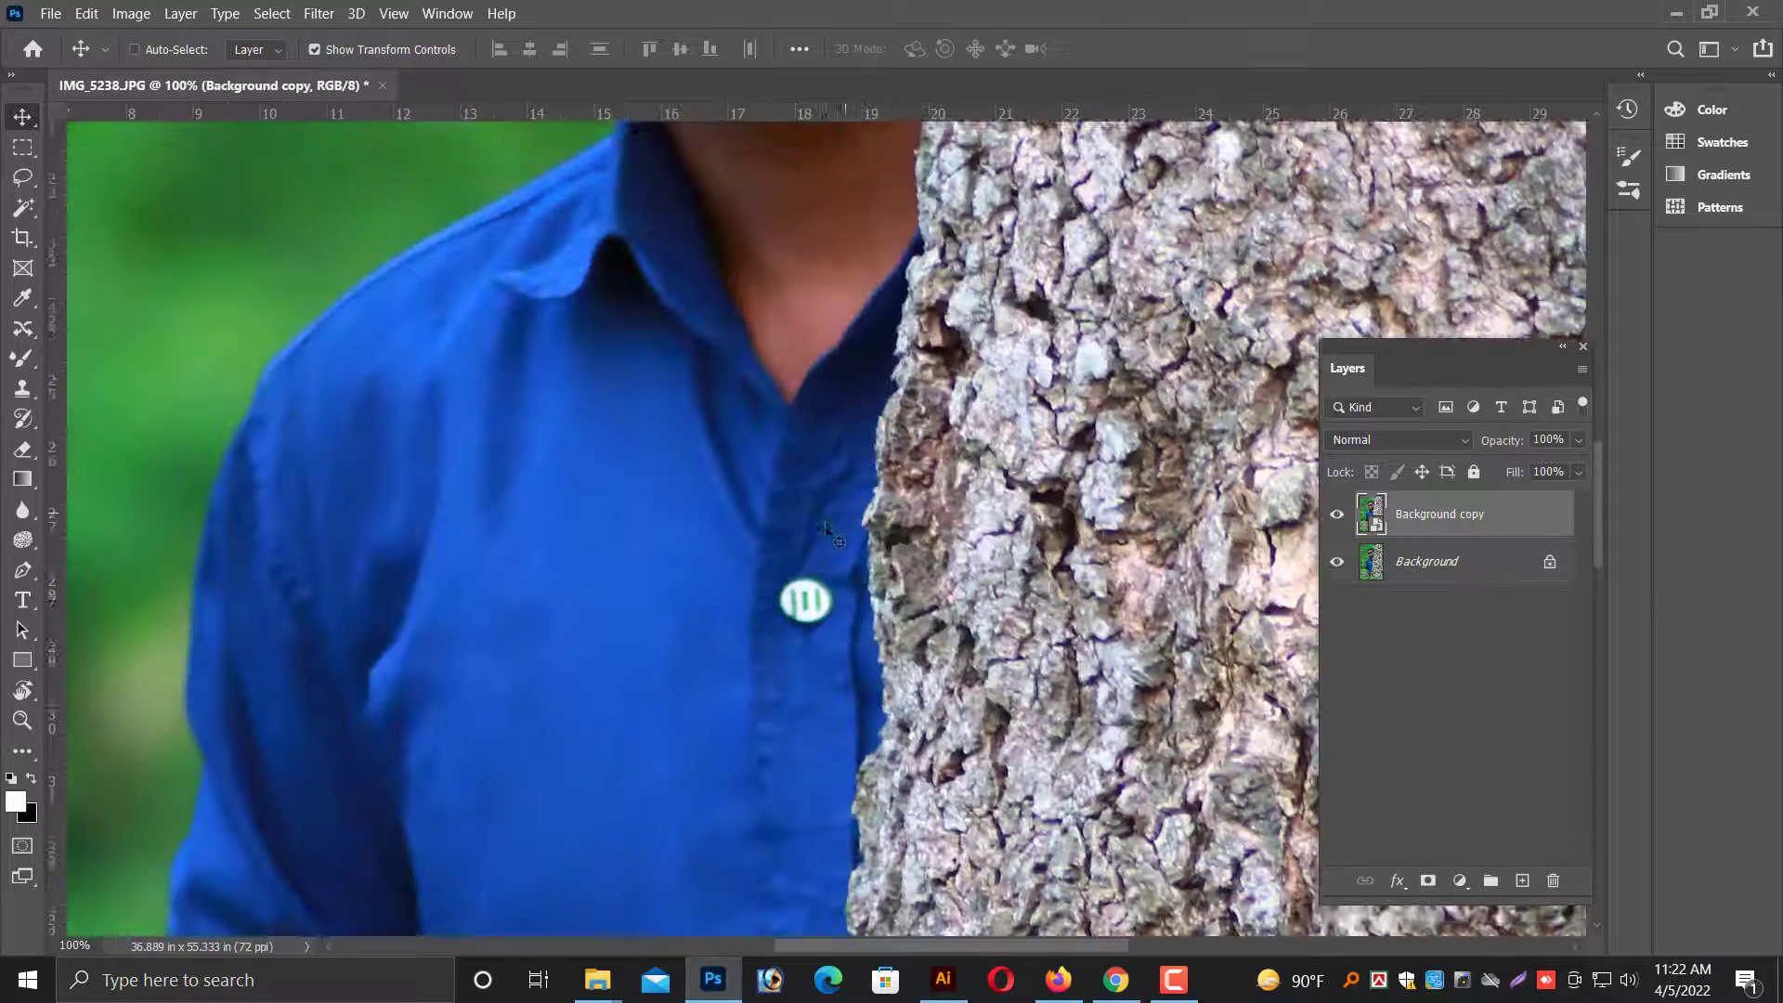
{"action": "scroll", "coordinate": [885, 350], "scroll_direction": "up", "scroll_amount": 3}
{"action": "scroll", "coordinate": [884, 350], "scroll_direction": "up", "scroll_amount": 4}
{"action": "scroll", "coordinate": [911, 657], "scroll_direction": "up", "scroll_amount": 1}
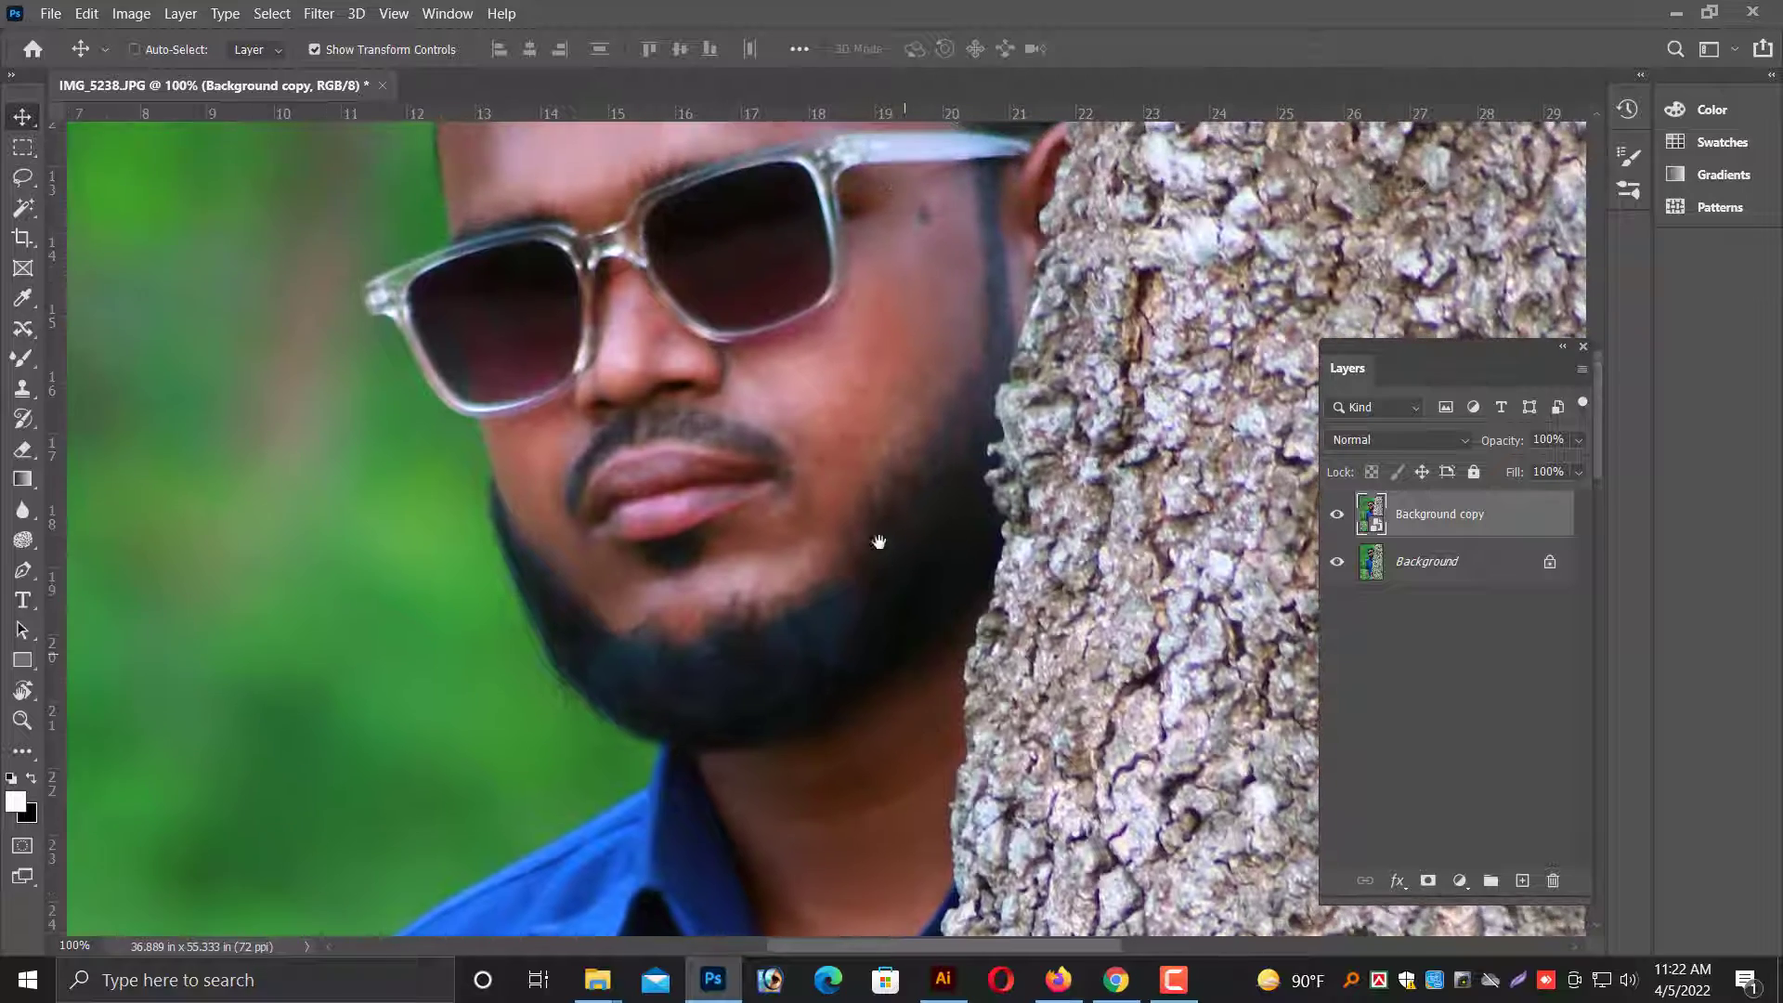
{"action": "scroll", "coordinate": [883, 538], "scroll_direction": "up", "scroll_amount": 3}
{"action": "scroll", "coordinate": [865, 621], "scroll_direction": "down", "scroll_amount": 1}
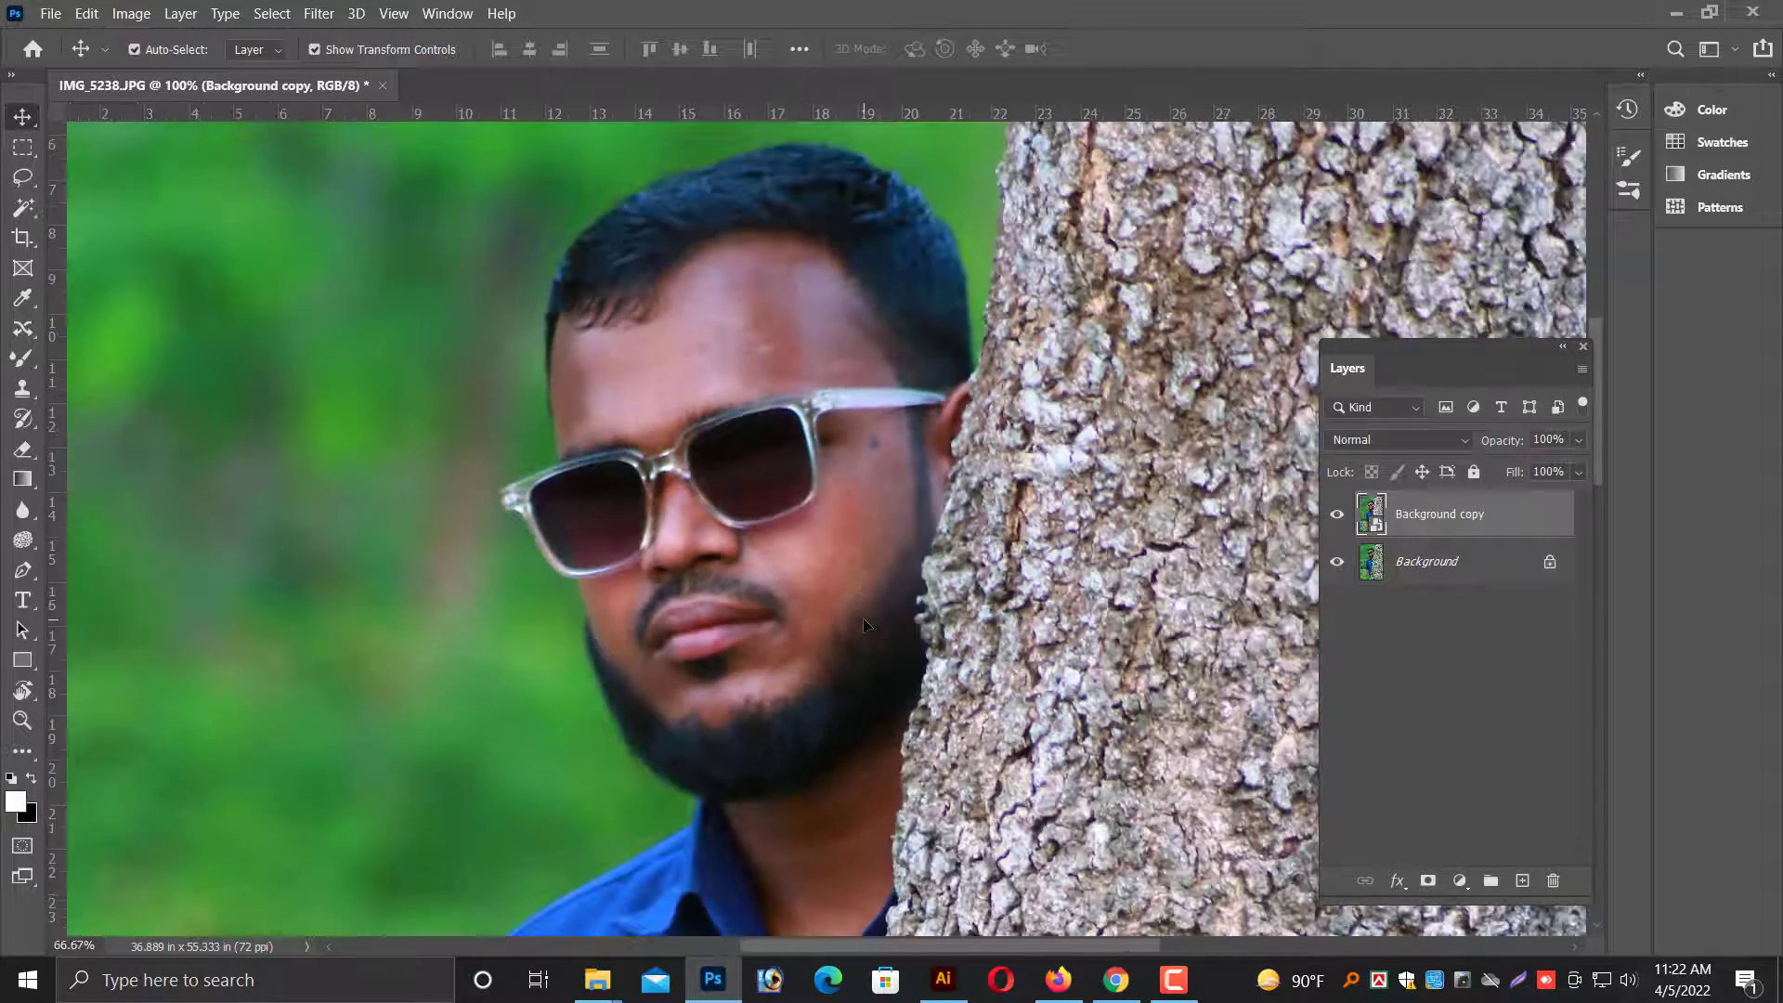
{"action": "scroll", "coordinate": [864, 621], "scroll_direction": "down", "scroll_amount": 1}
{"action": "scroll", "coordinate": [864, 623], "scroll_direction": "down", "scroll_amount": 1}
{"action": "scroll", "coordinate": [864, 622], "scroll_direction": "down", "scroll_amount": 1}
{"action": "scroll", "coordinate": [861, 623], "scroll_direction": "down", "scroll_amount": 1}
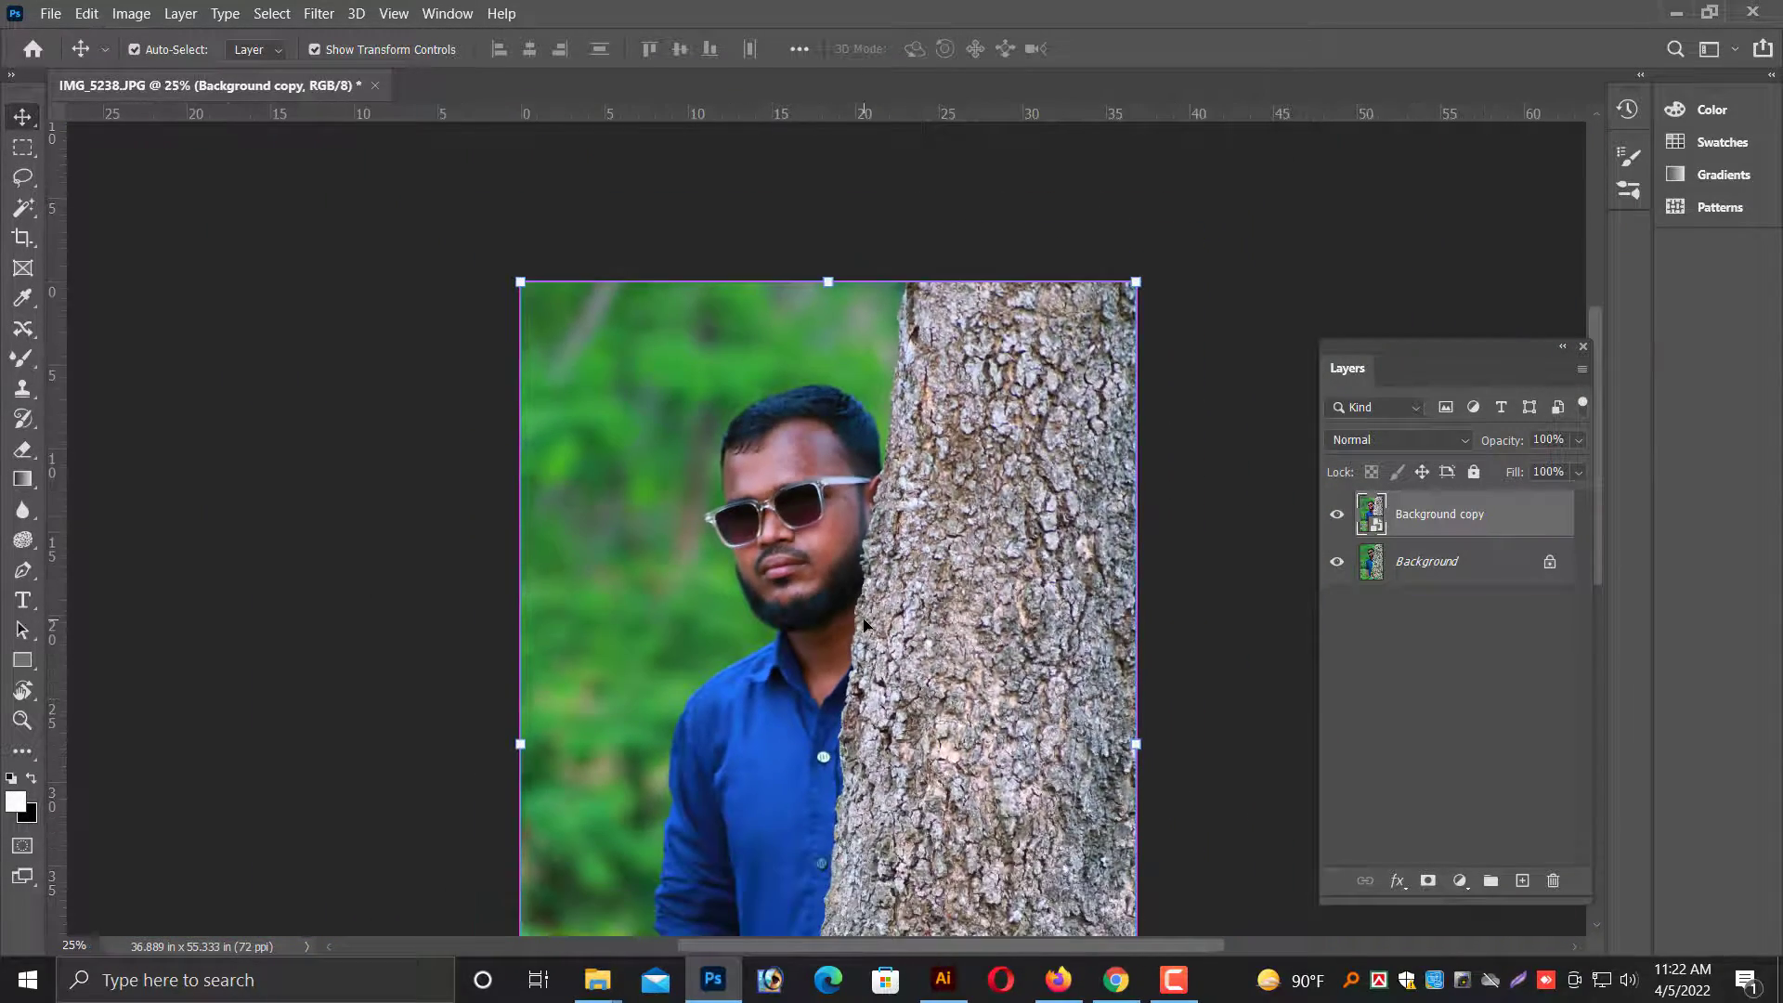
{"action": "scroll", "coordinate": [836, 622], "scroll_direction": "down", "scroll_amount": 1}
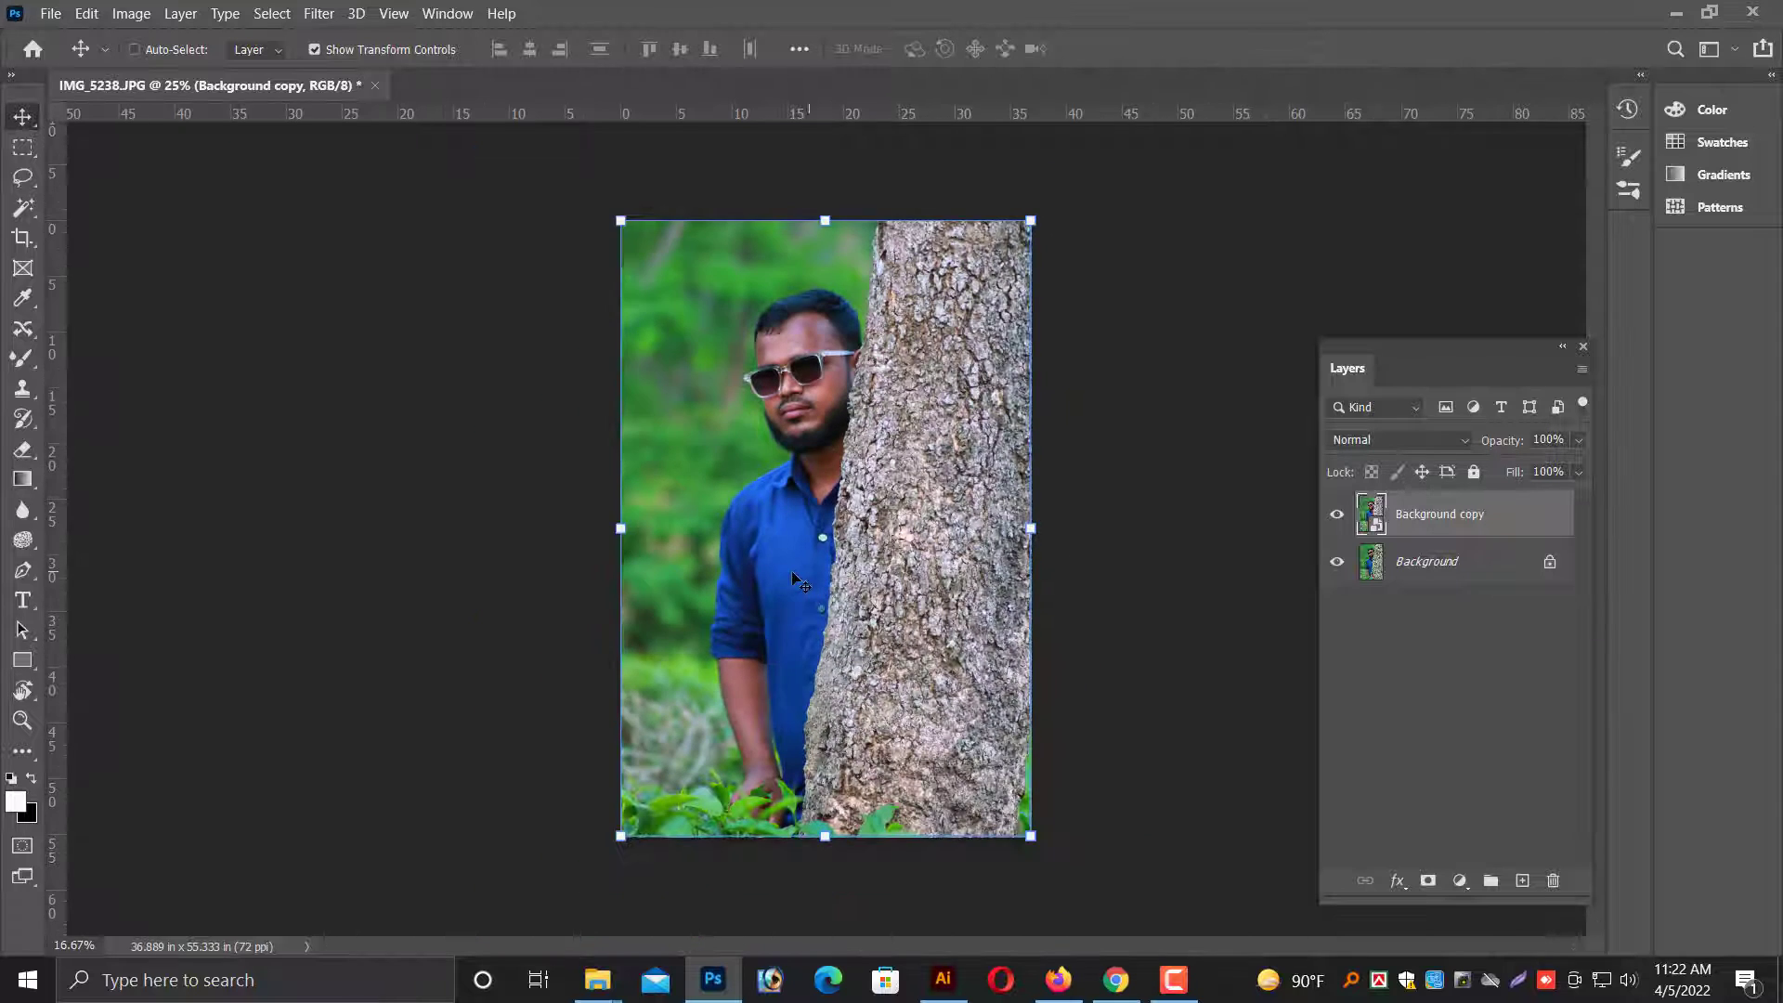
{"action": "left_click", "coordinate": [130, 15]}
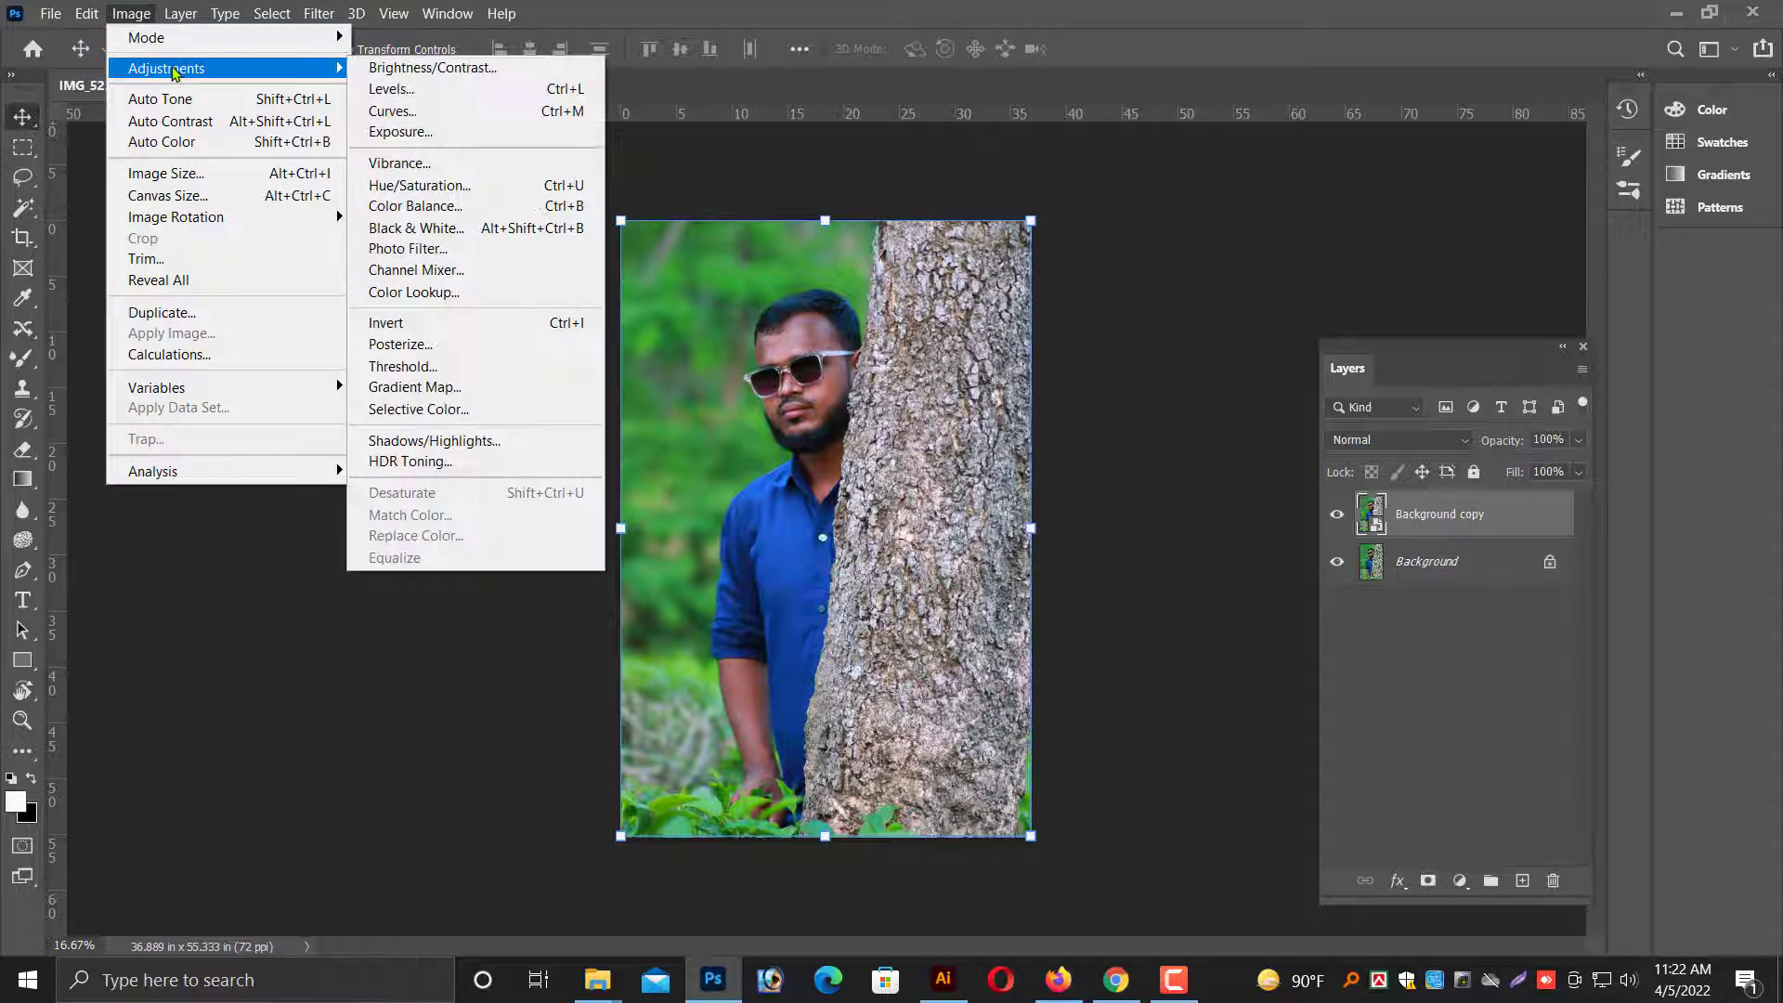
{"action": "mouse_move", "coordinate": [165, 69]}
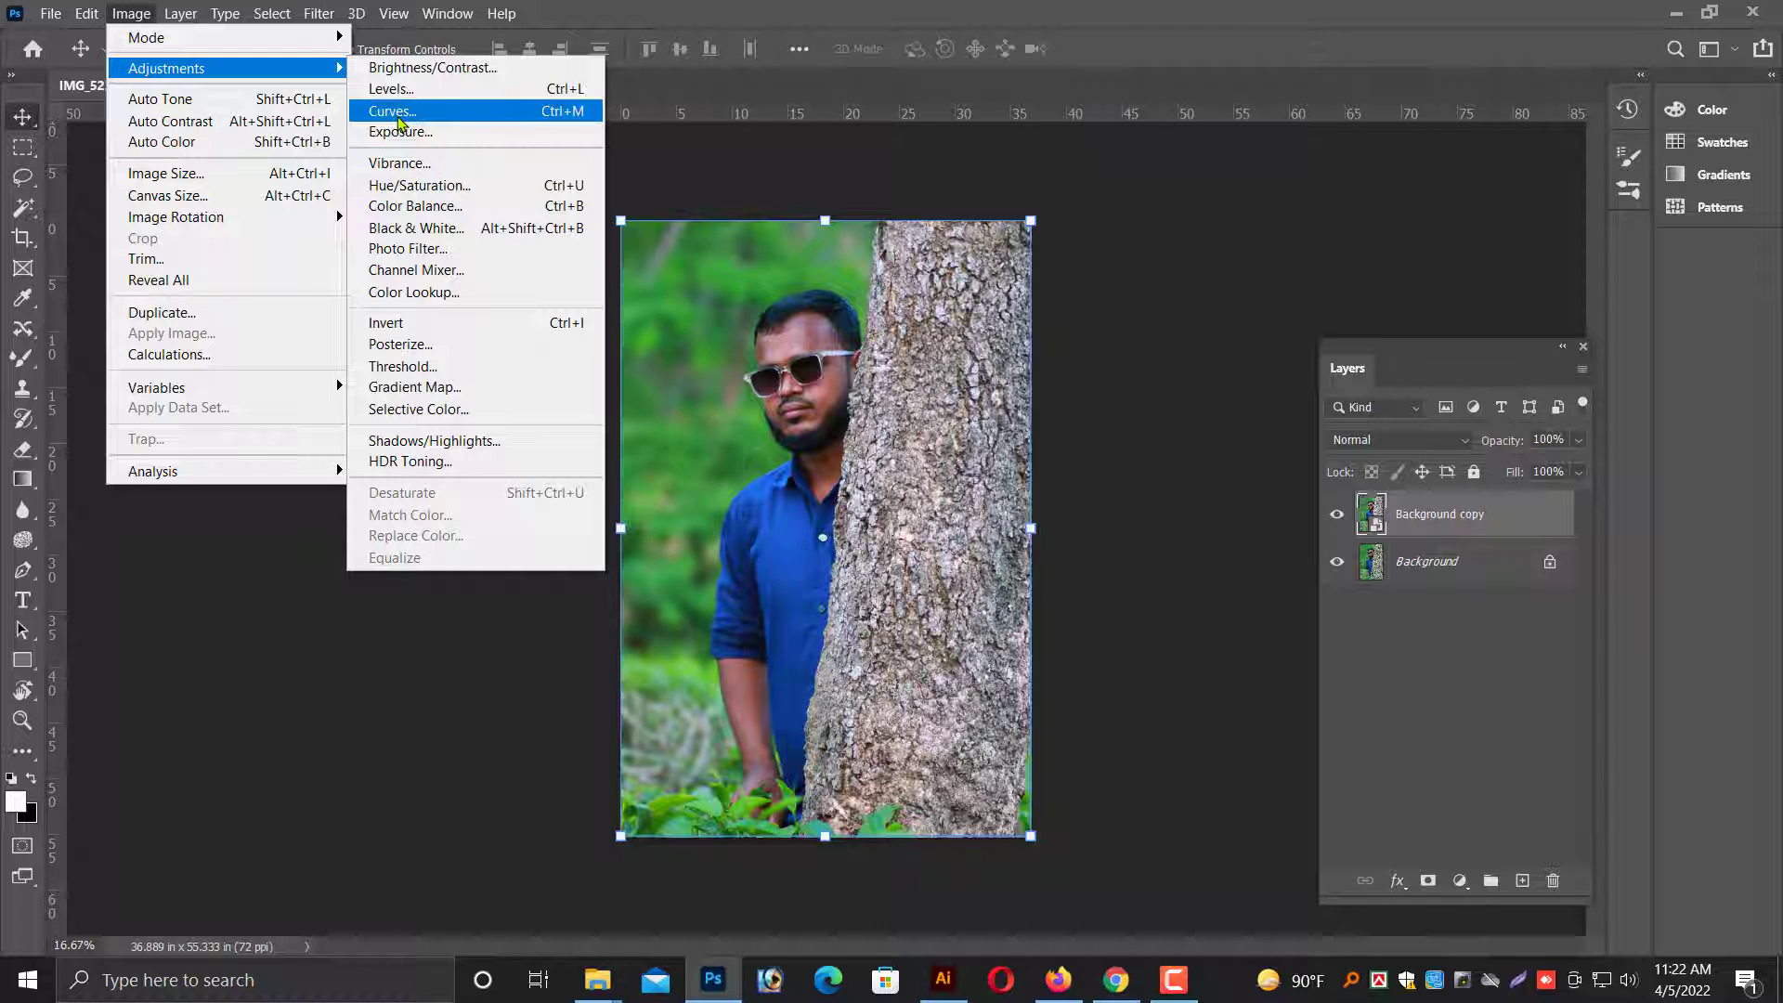
Apply Curves on the Red channel, lowering the midtones slightly (about 130 in, 118 out).
{"action": "left_click", "coordinate": [400, 111]}
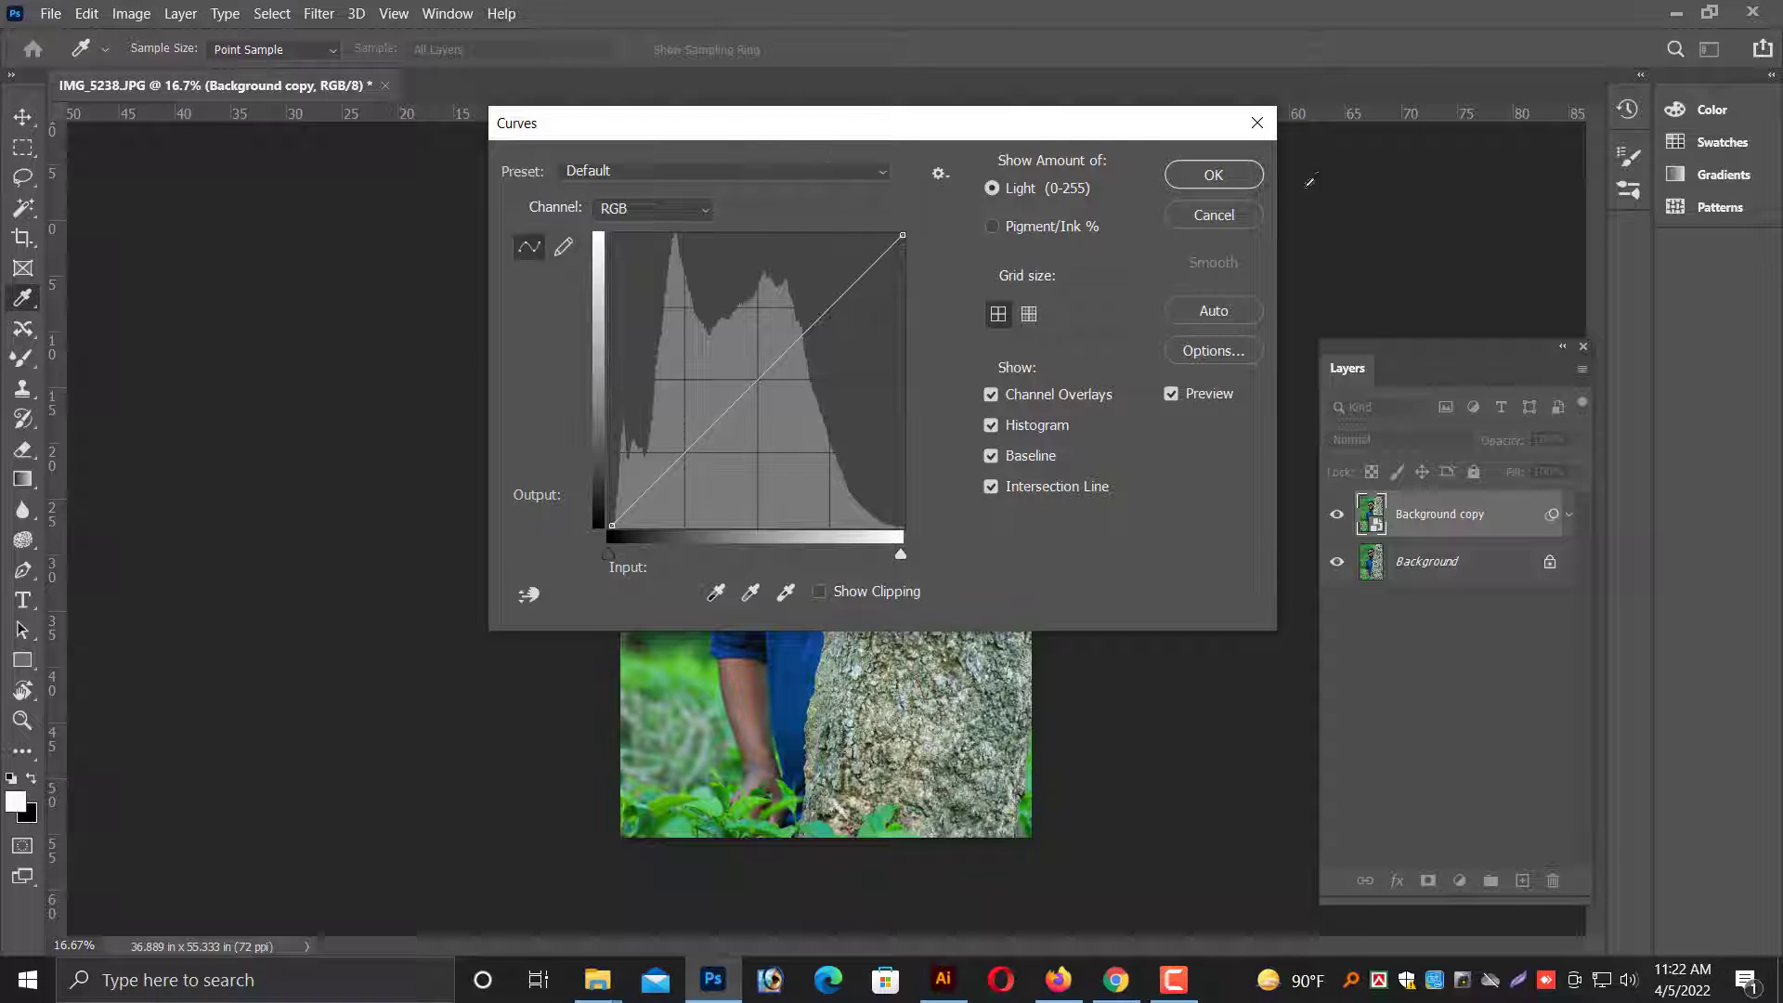
{"action": "left_click_drag", "start_coordinate": [1038, 130], "coordinate": [1478, 209]}
{"action": "left_click", "coordinate": [1129, 288]}
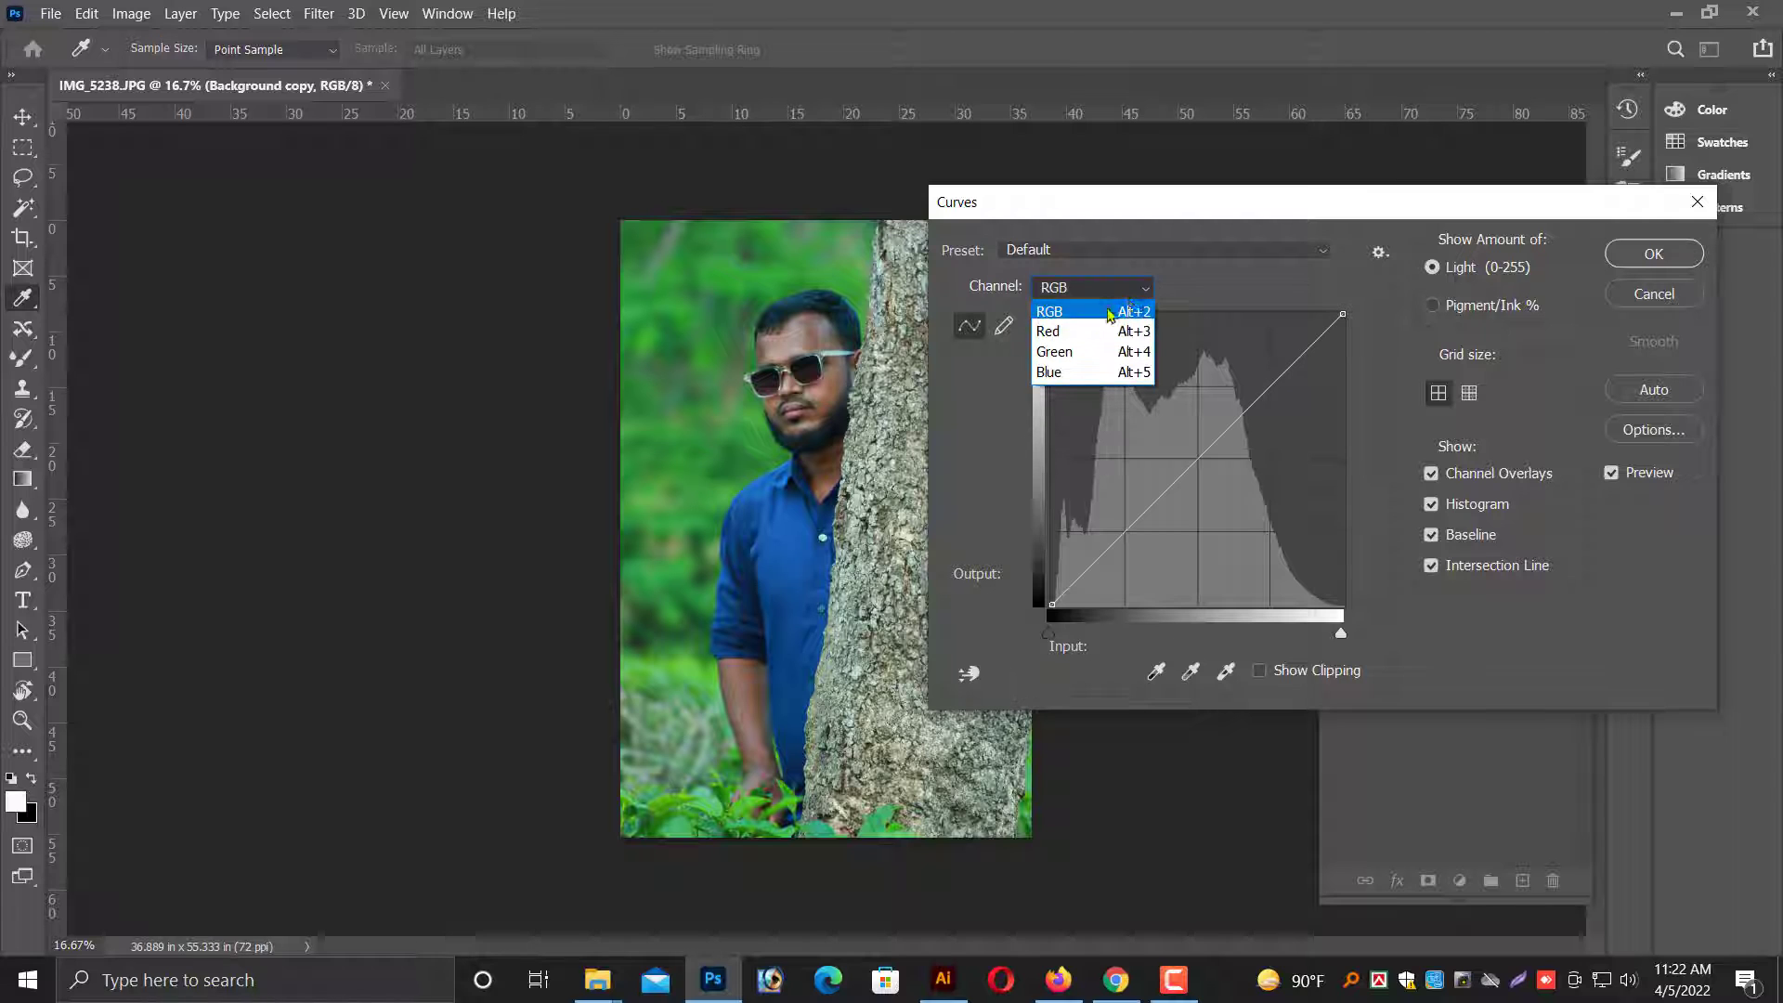
{"action": "left_click", "coordinate": [1055, 334]}
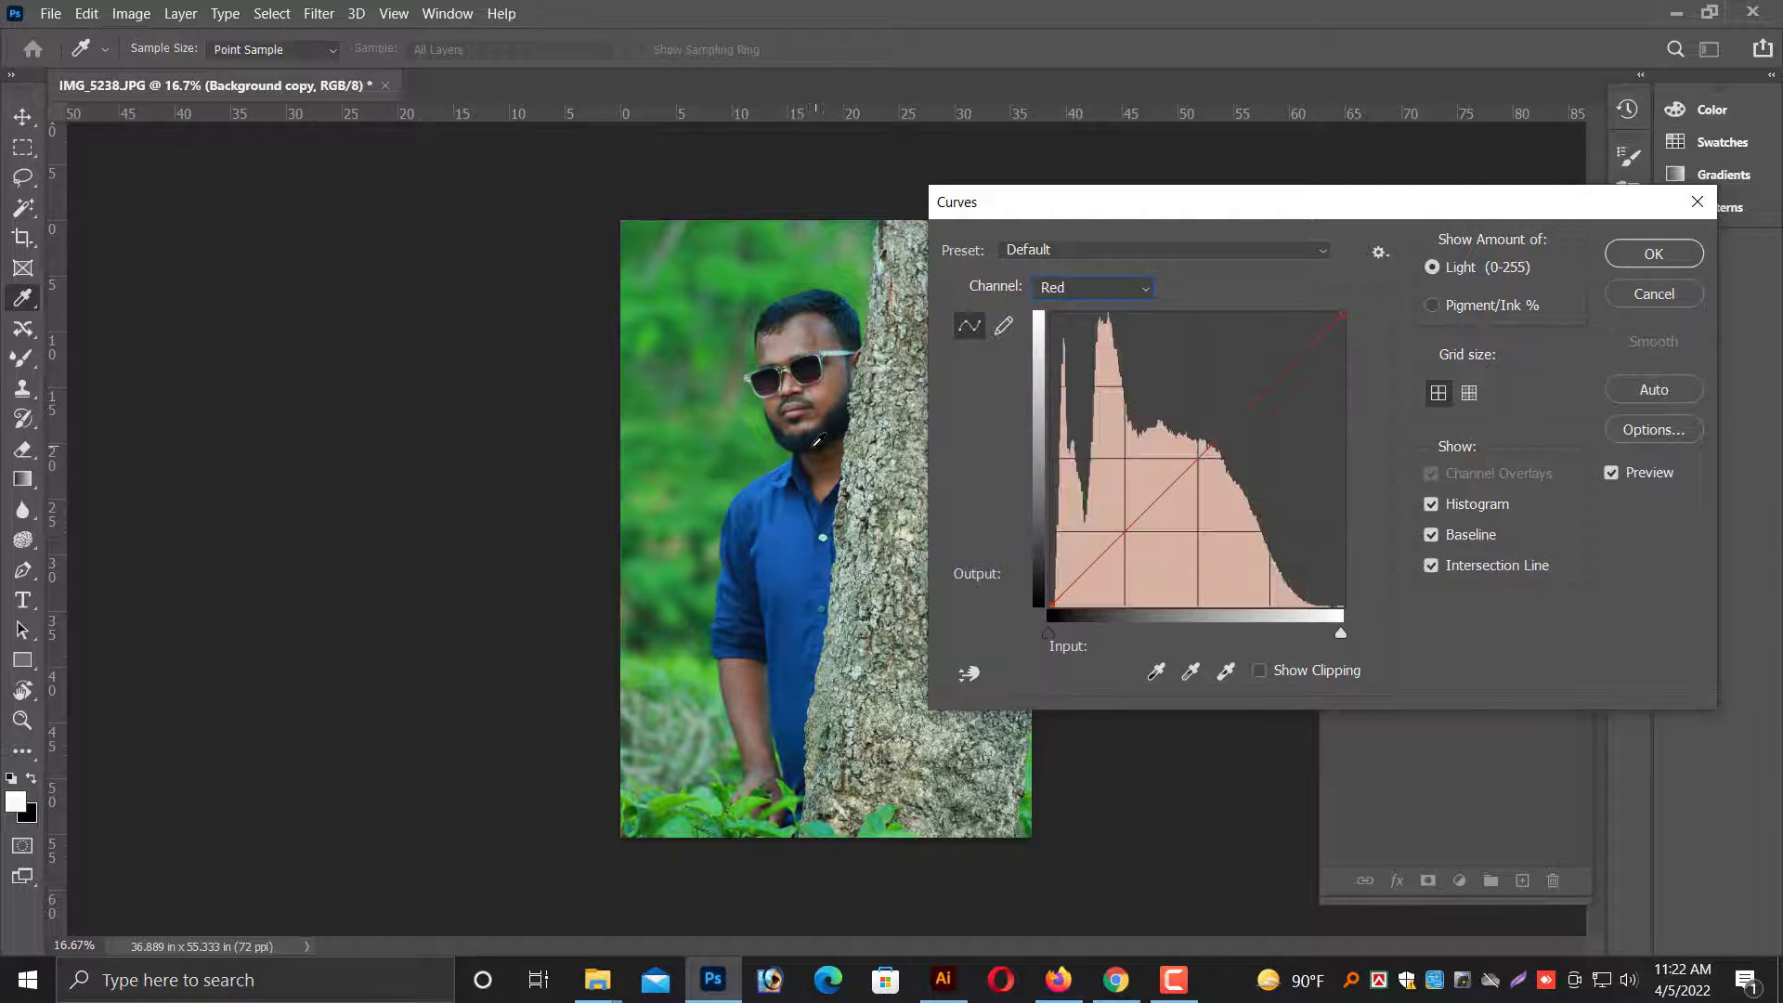
{"action": "mouse_move", "coordinate": [1186, 206]}
{"action": "left_mouse_down"}
{"action": "mouse_move", "coordinate": [1069, 618]}
{"action": "mouse_move", "coordinate": [1126, 253]}
{"action": "left_mouse_up"}
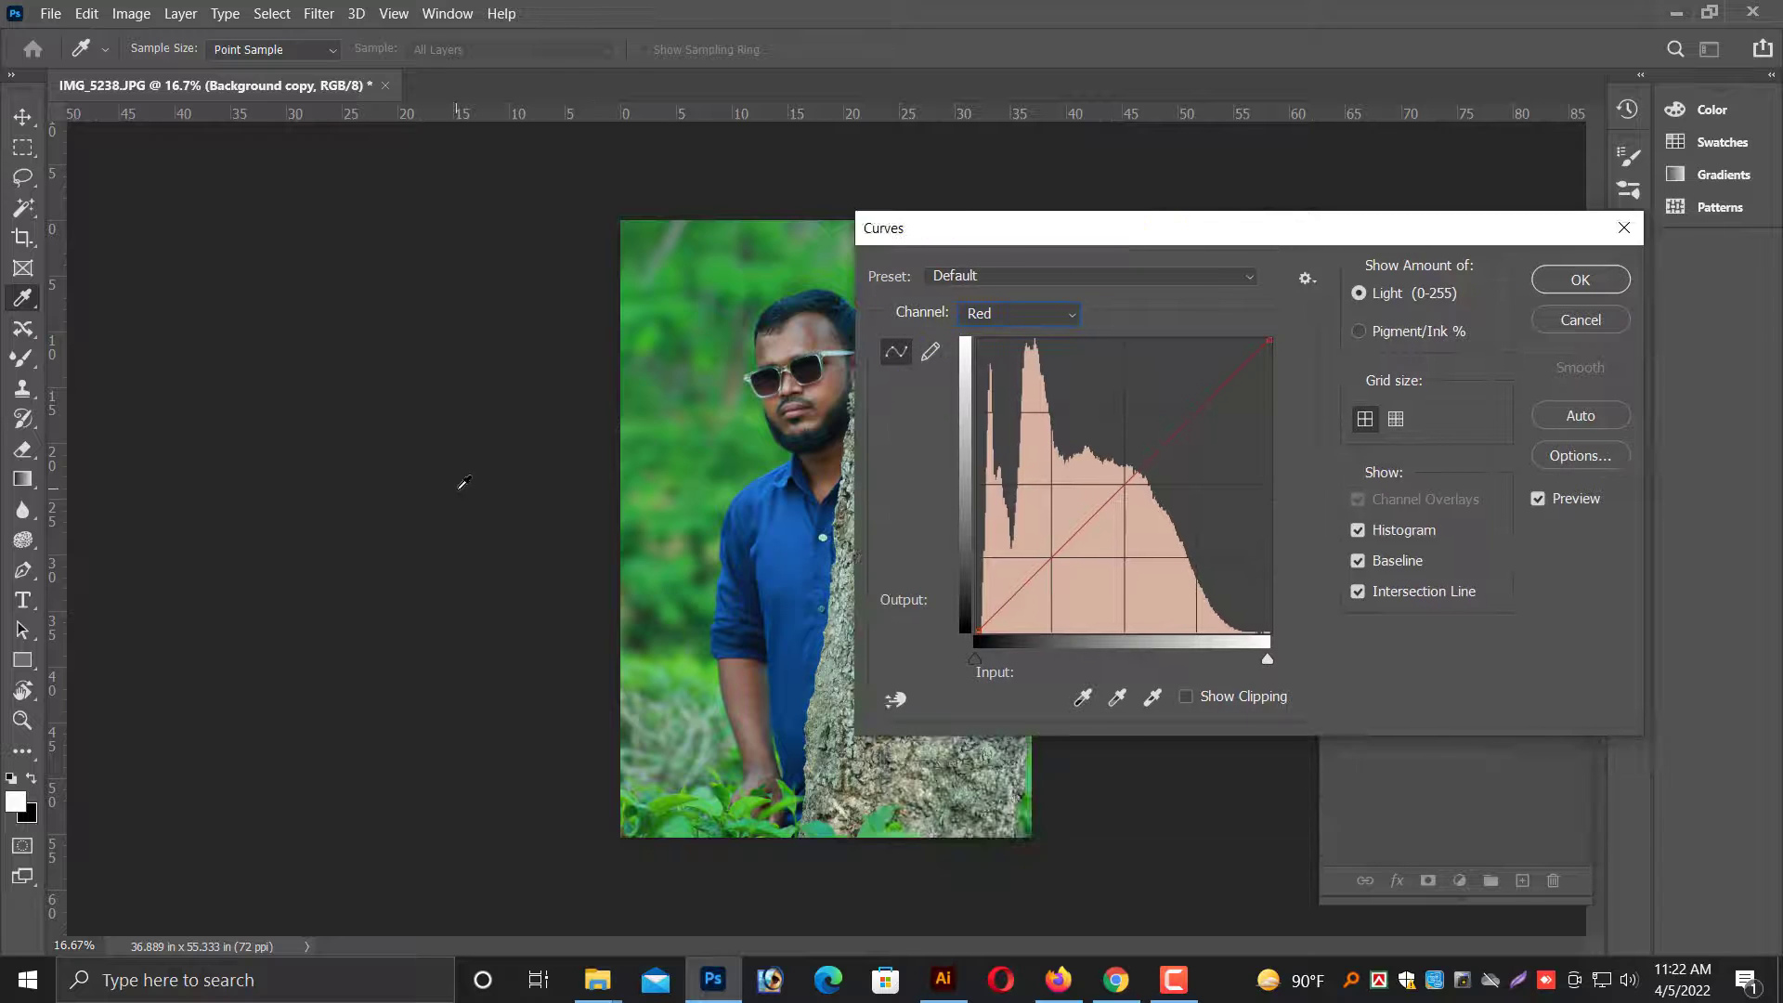
{"action": "key", "text": "ctrl+plus"}
{"action": "key", "text": "ctrl+plus"}
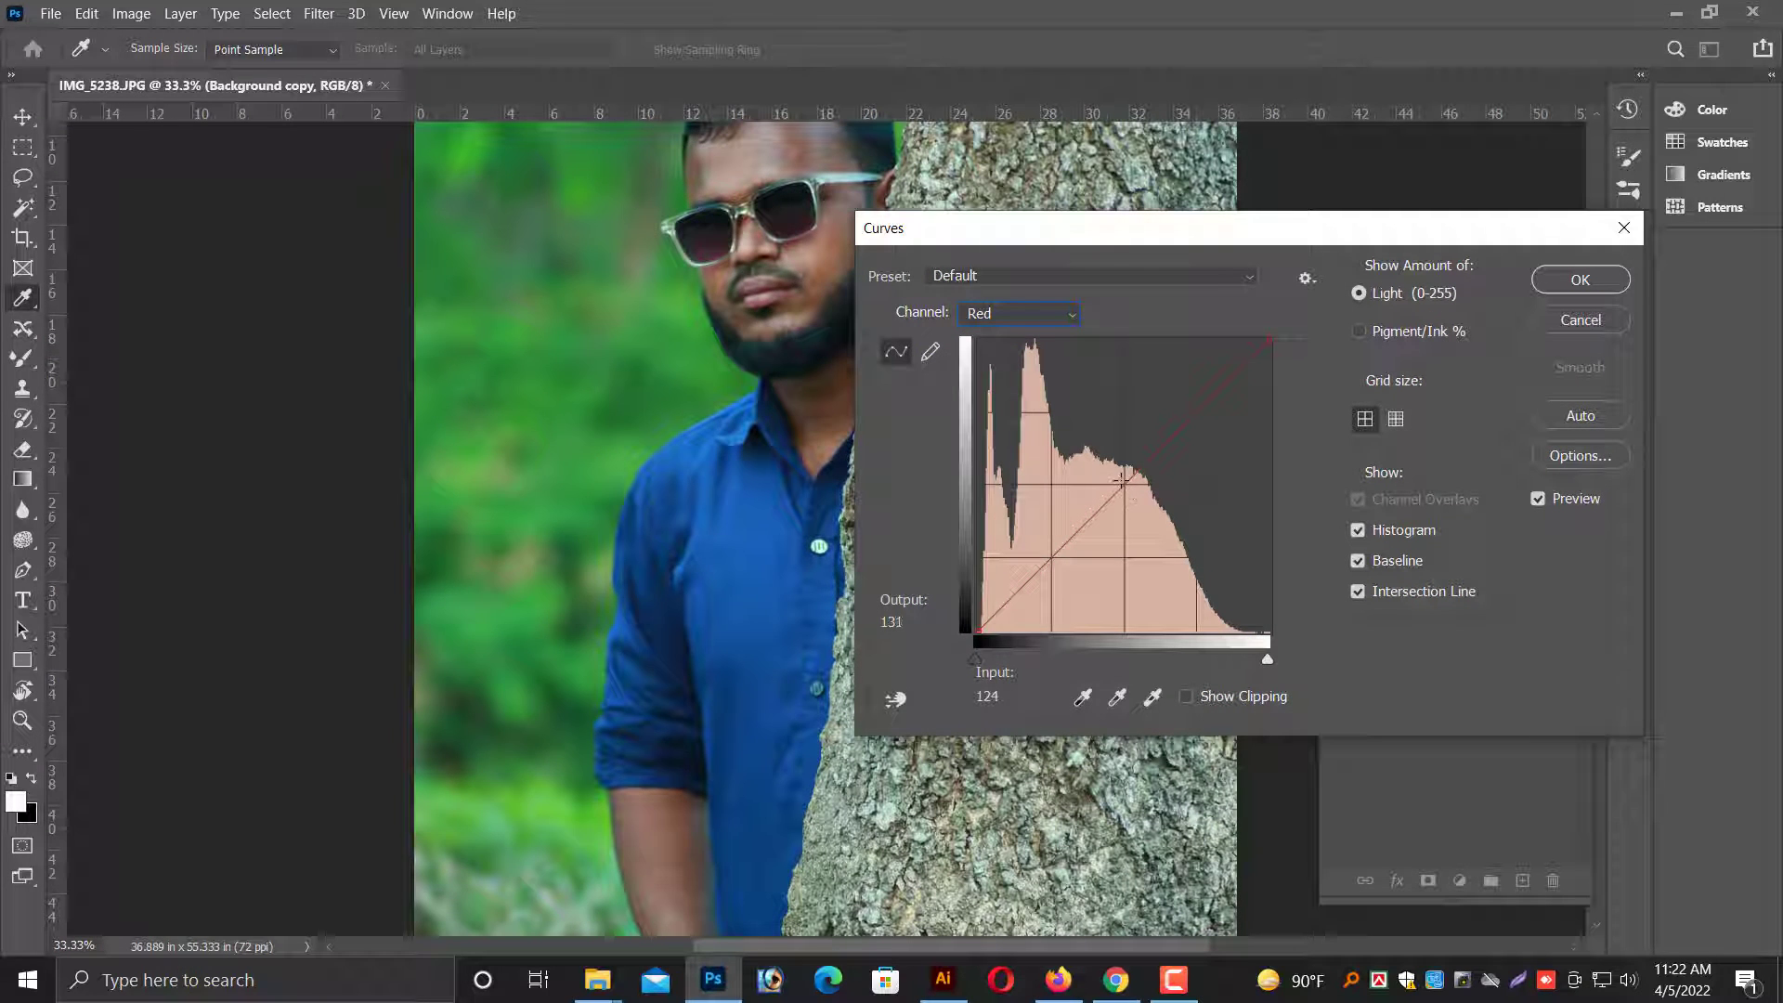
{"action": "left_click_drag", "start_coordinate": [1122, 479], "coordinate": [1127, 497]}
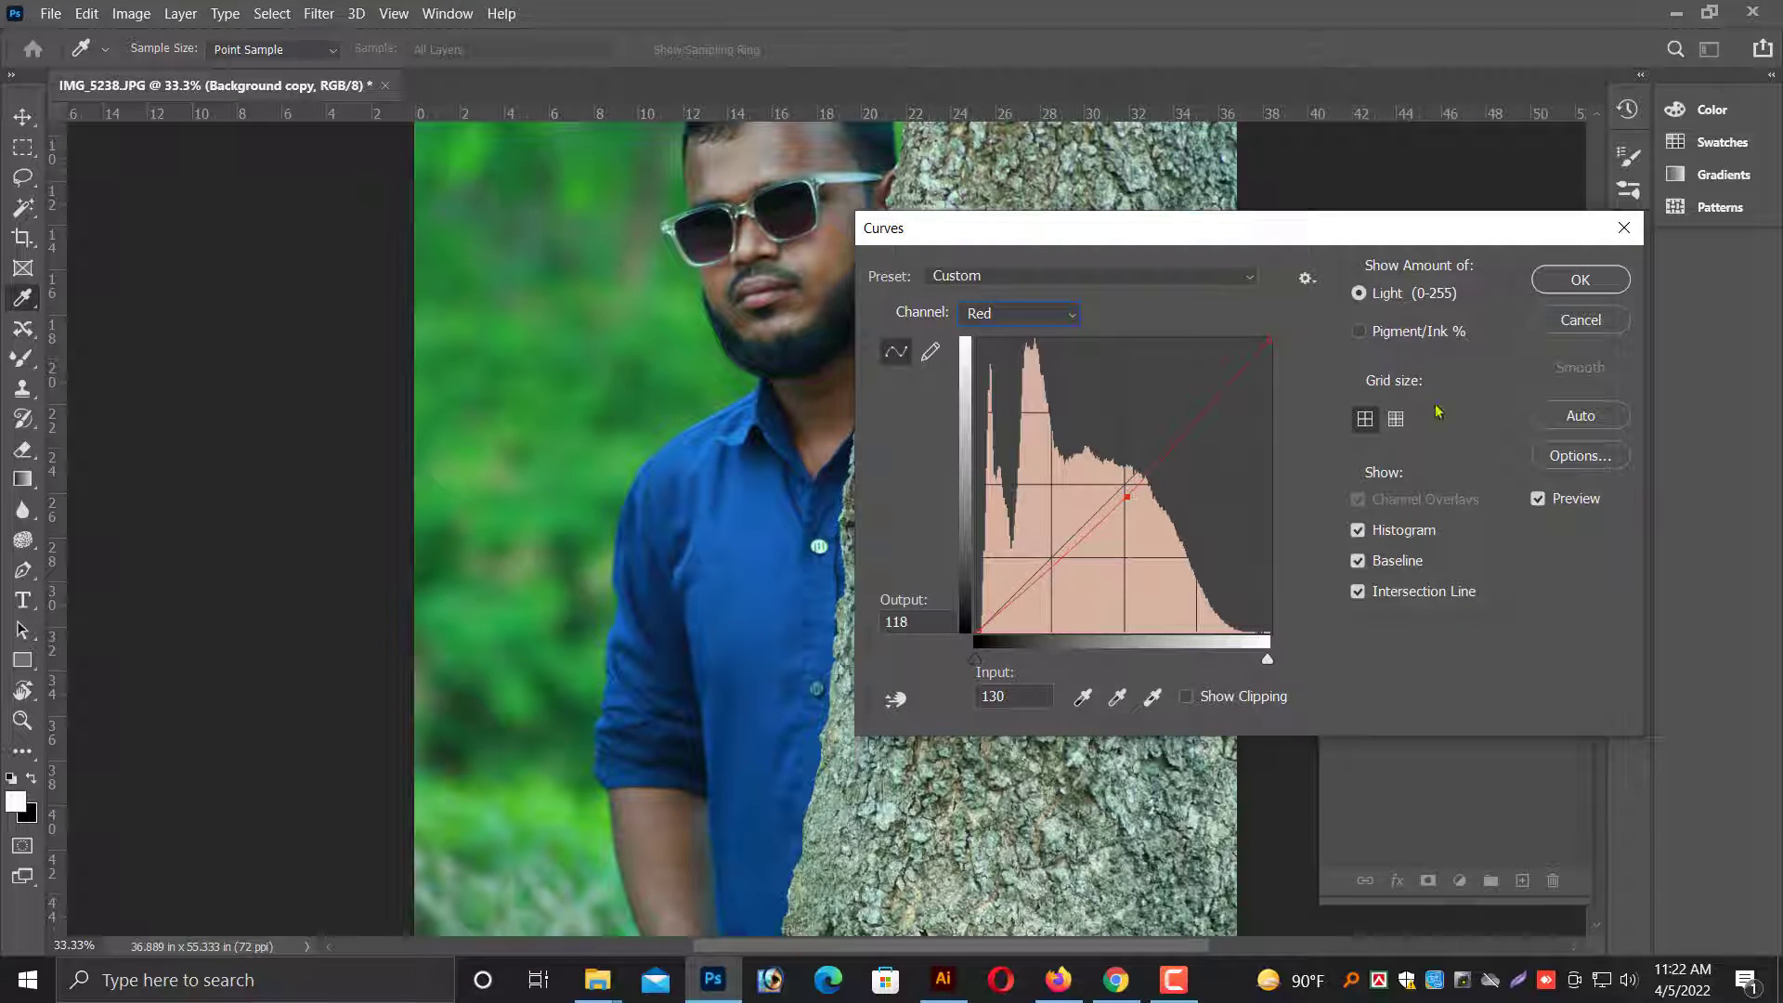
{"action": "left_click", "coordinate": [1580, 280]}
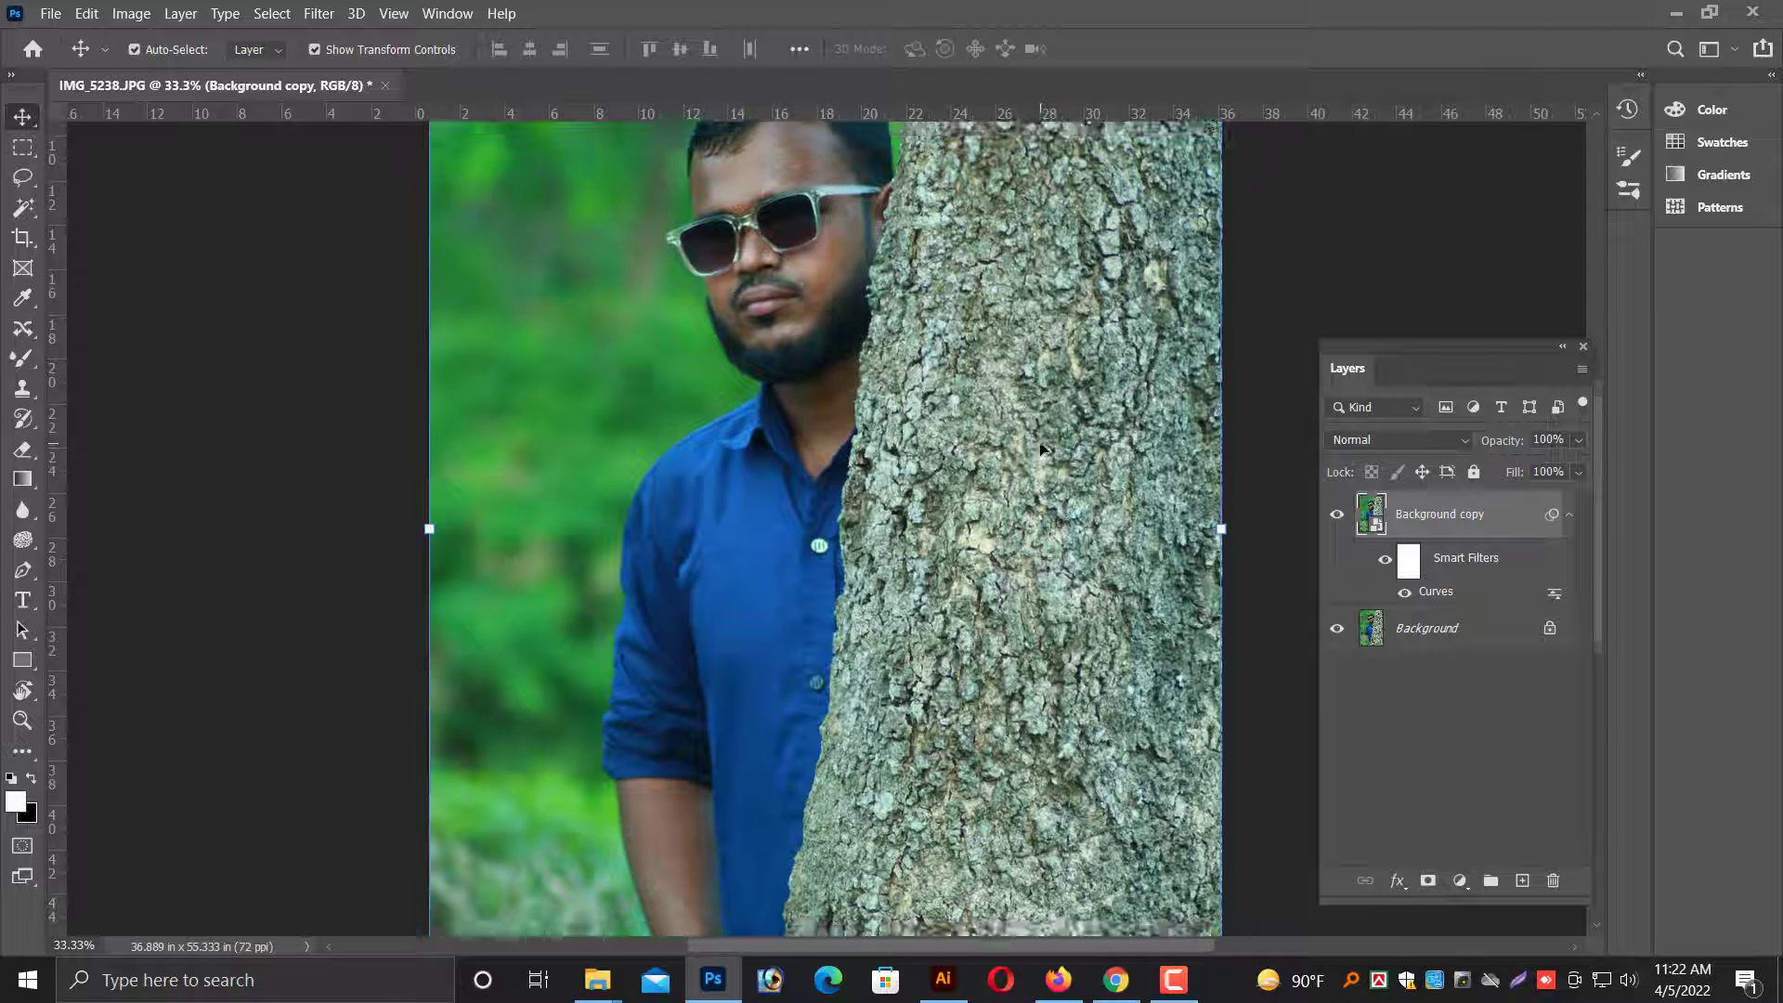
{"action": "key", "text": "ctrl+minus"}
{"action": "key", "text": "ctrl+minus"}
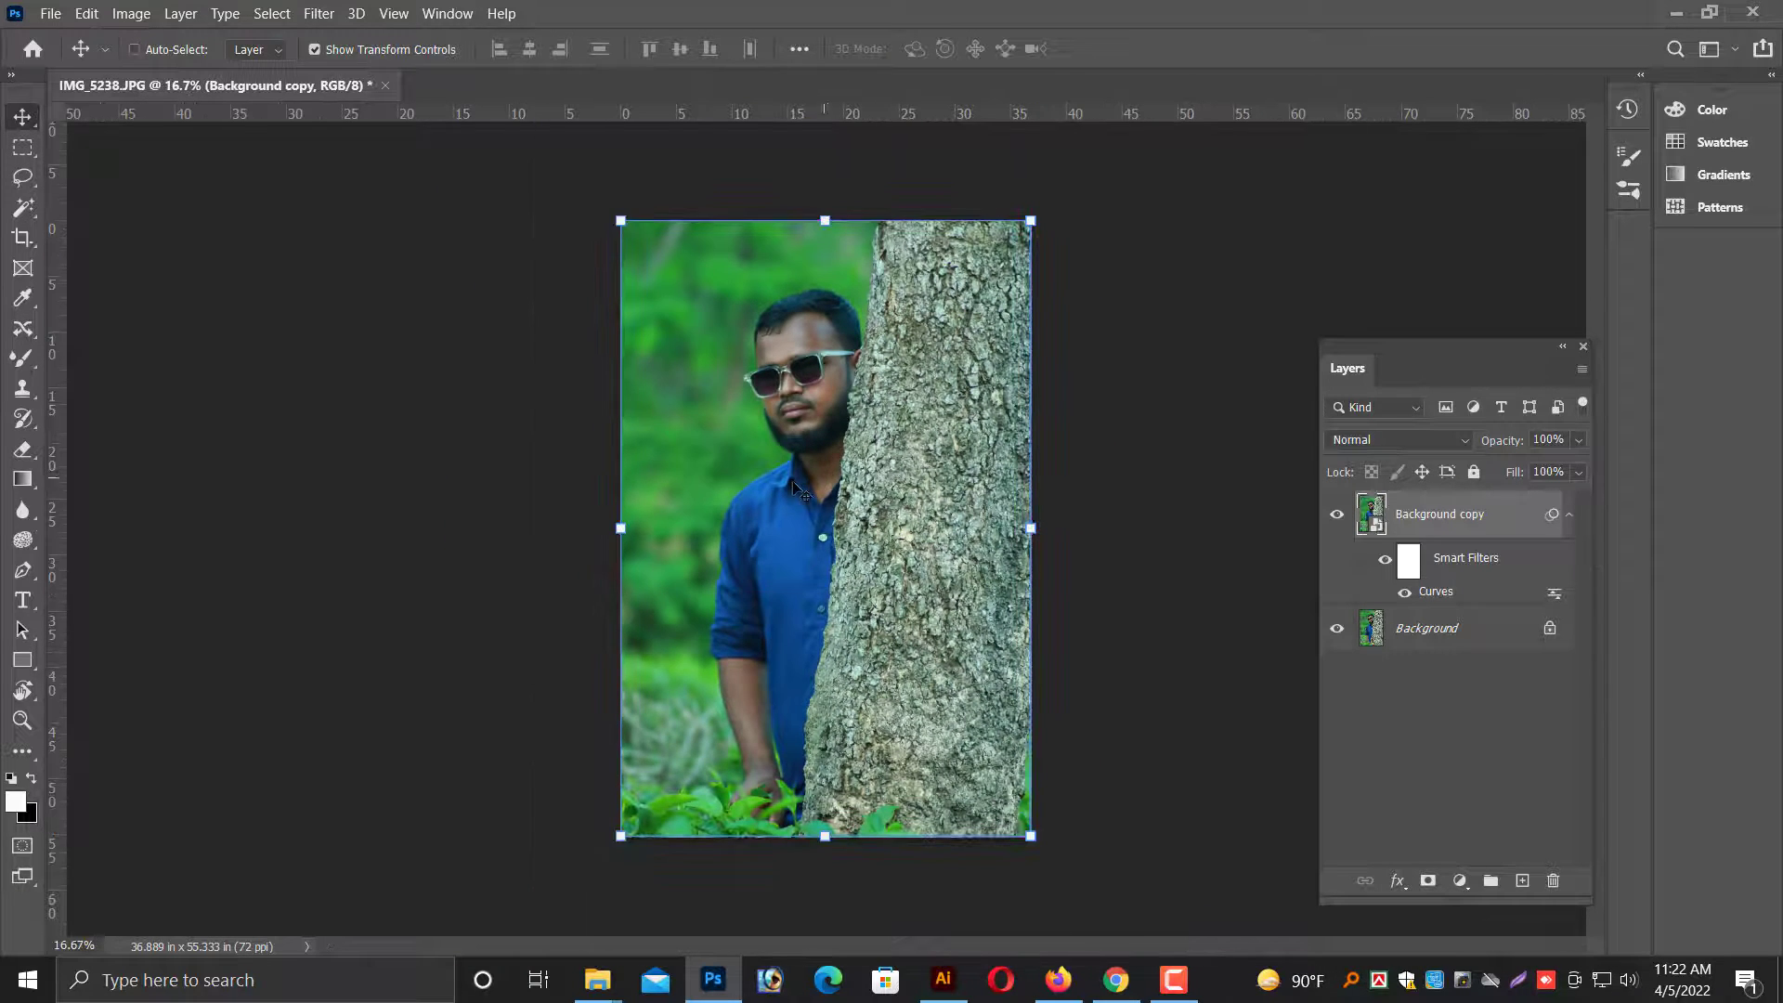
{"action": "right_click", "coordinate": [794, 486]}
{"action": "left_click", "coordinate": [919, 470]}
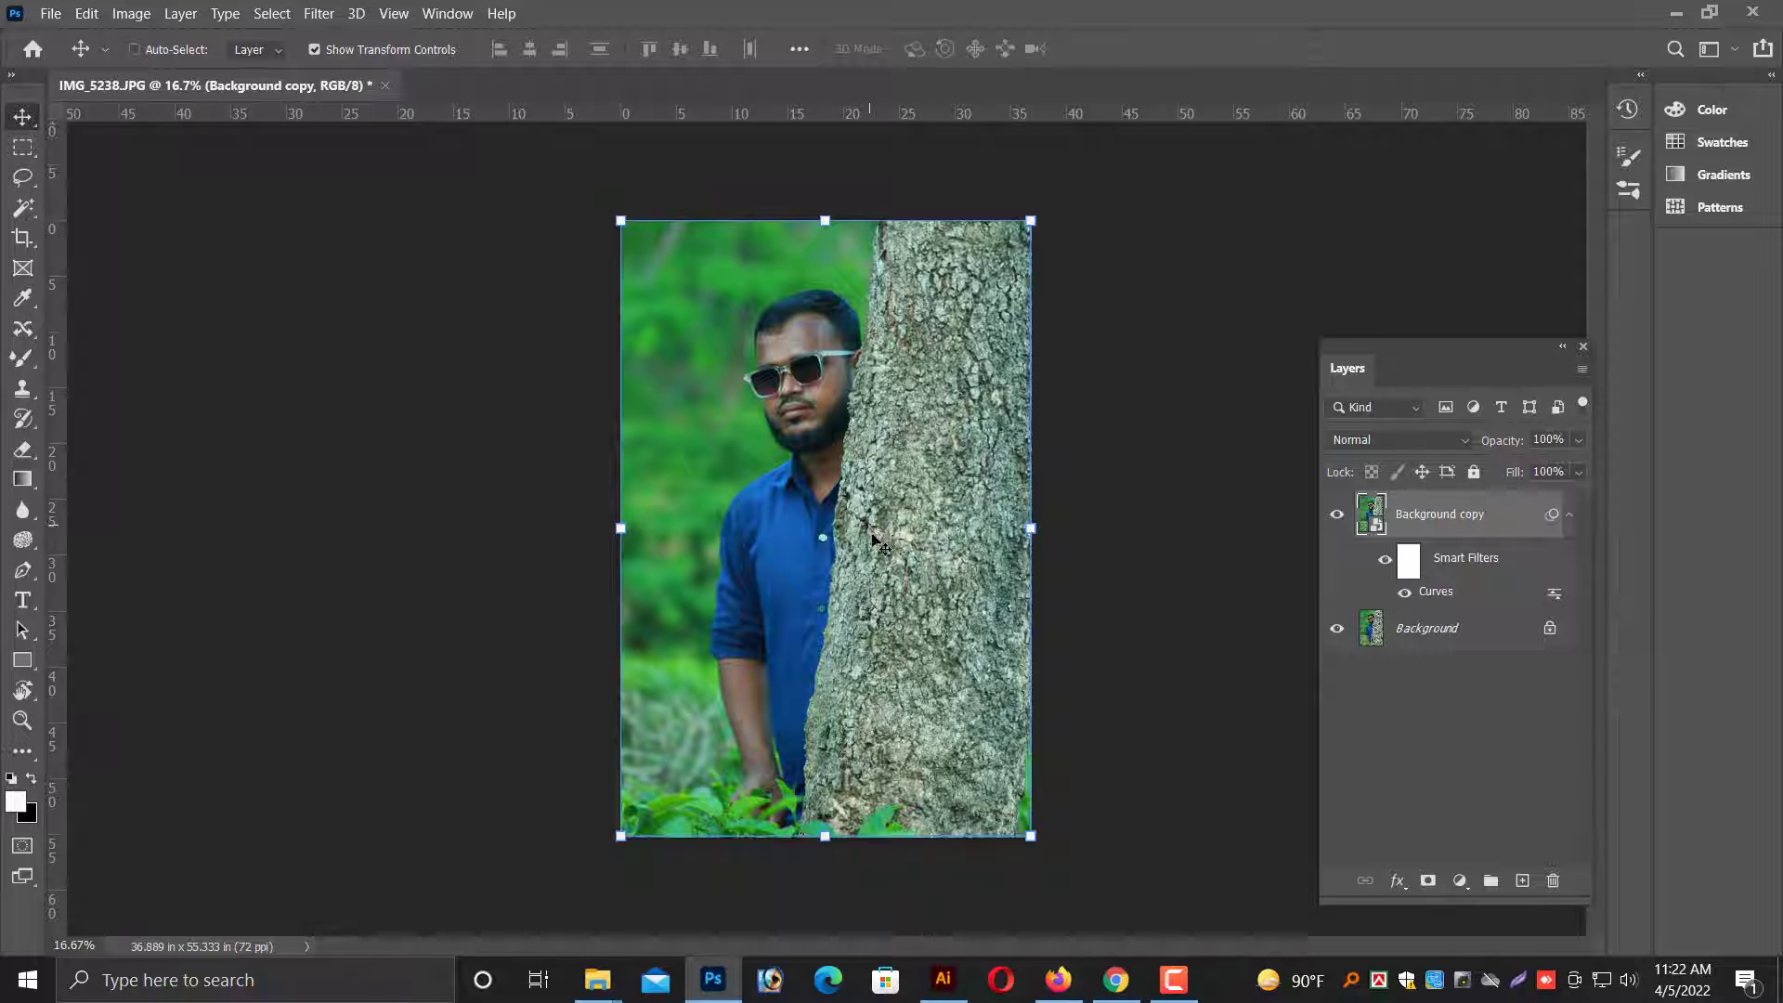
{"action": "right_click", "coordinate": [850, 493]}
{"action": "left_click", "coordinate": [887, 502]}
{"action": "key", "text": "ctrl+plus"}
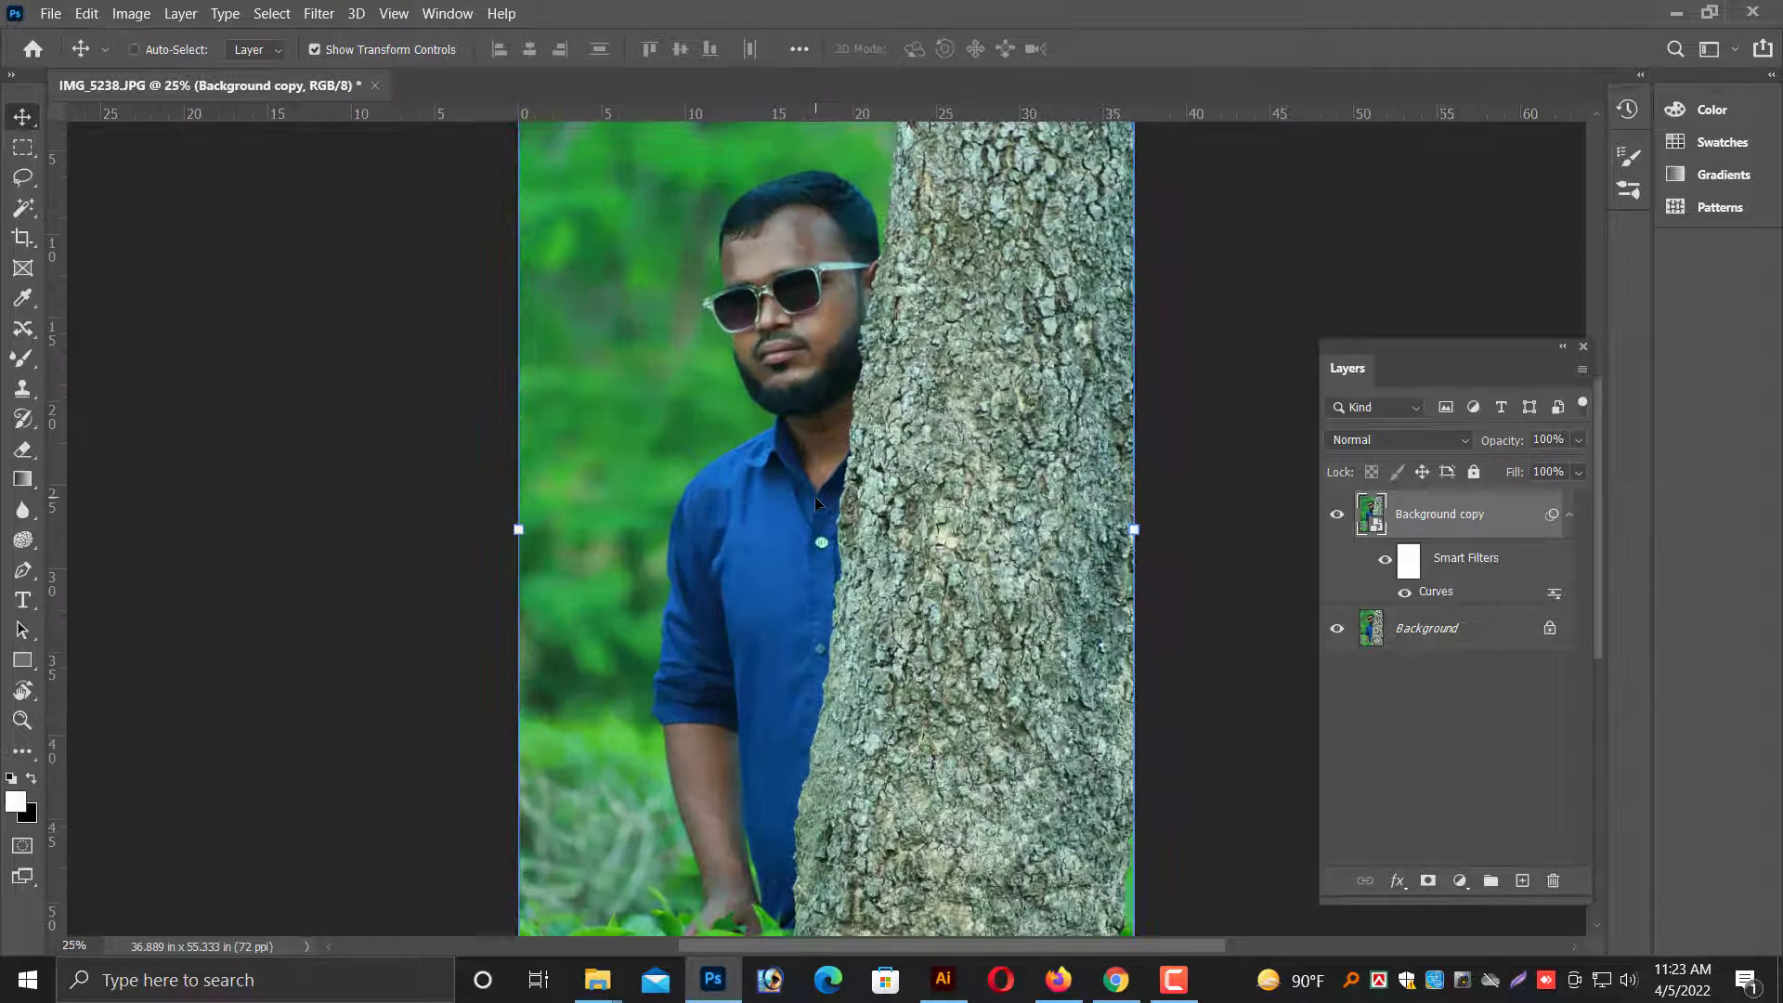
{"action": "key", "text": "ctrl+plus"}
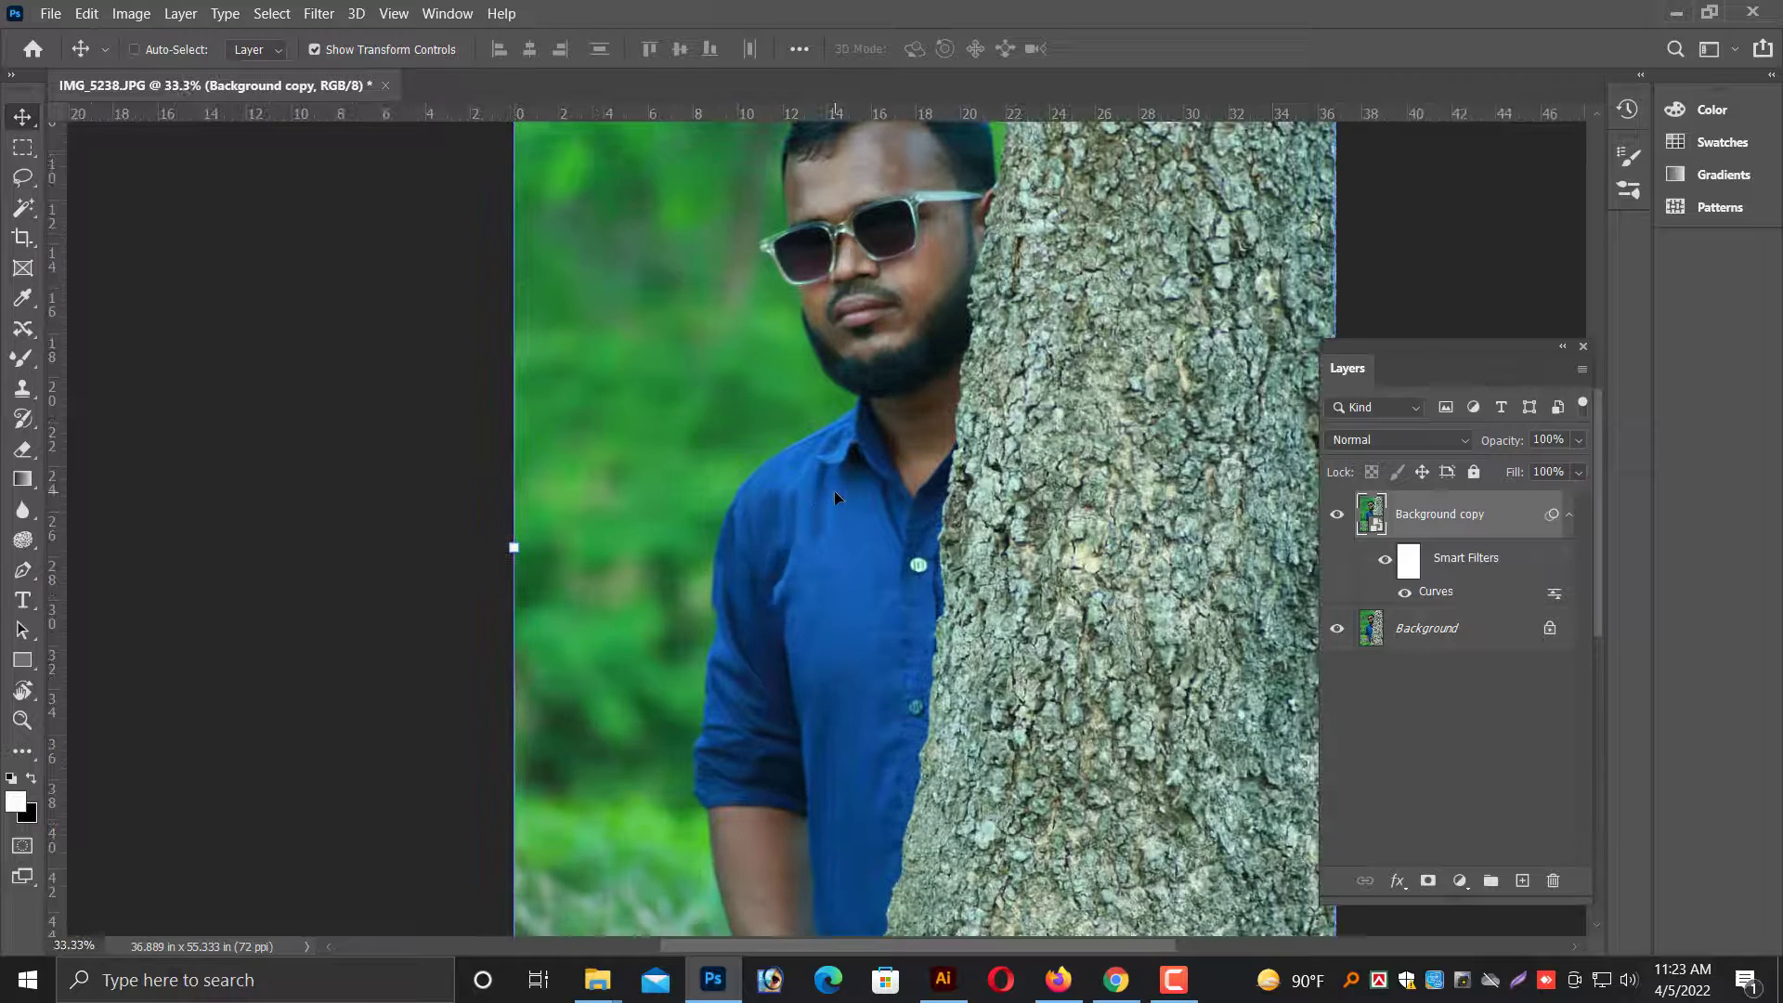
{"action": "key", "text": "ctrl+minus"}
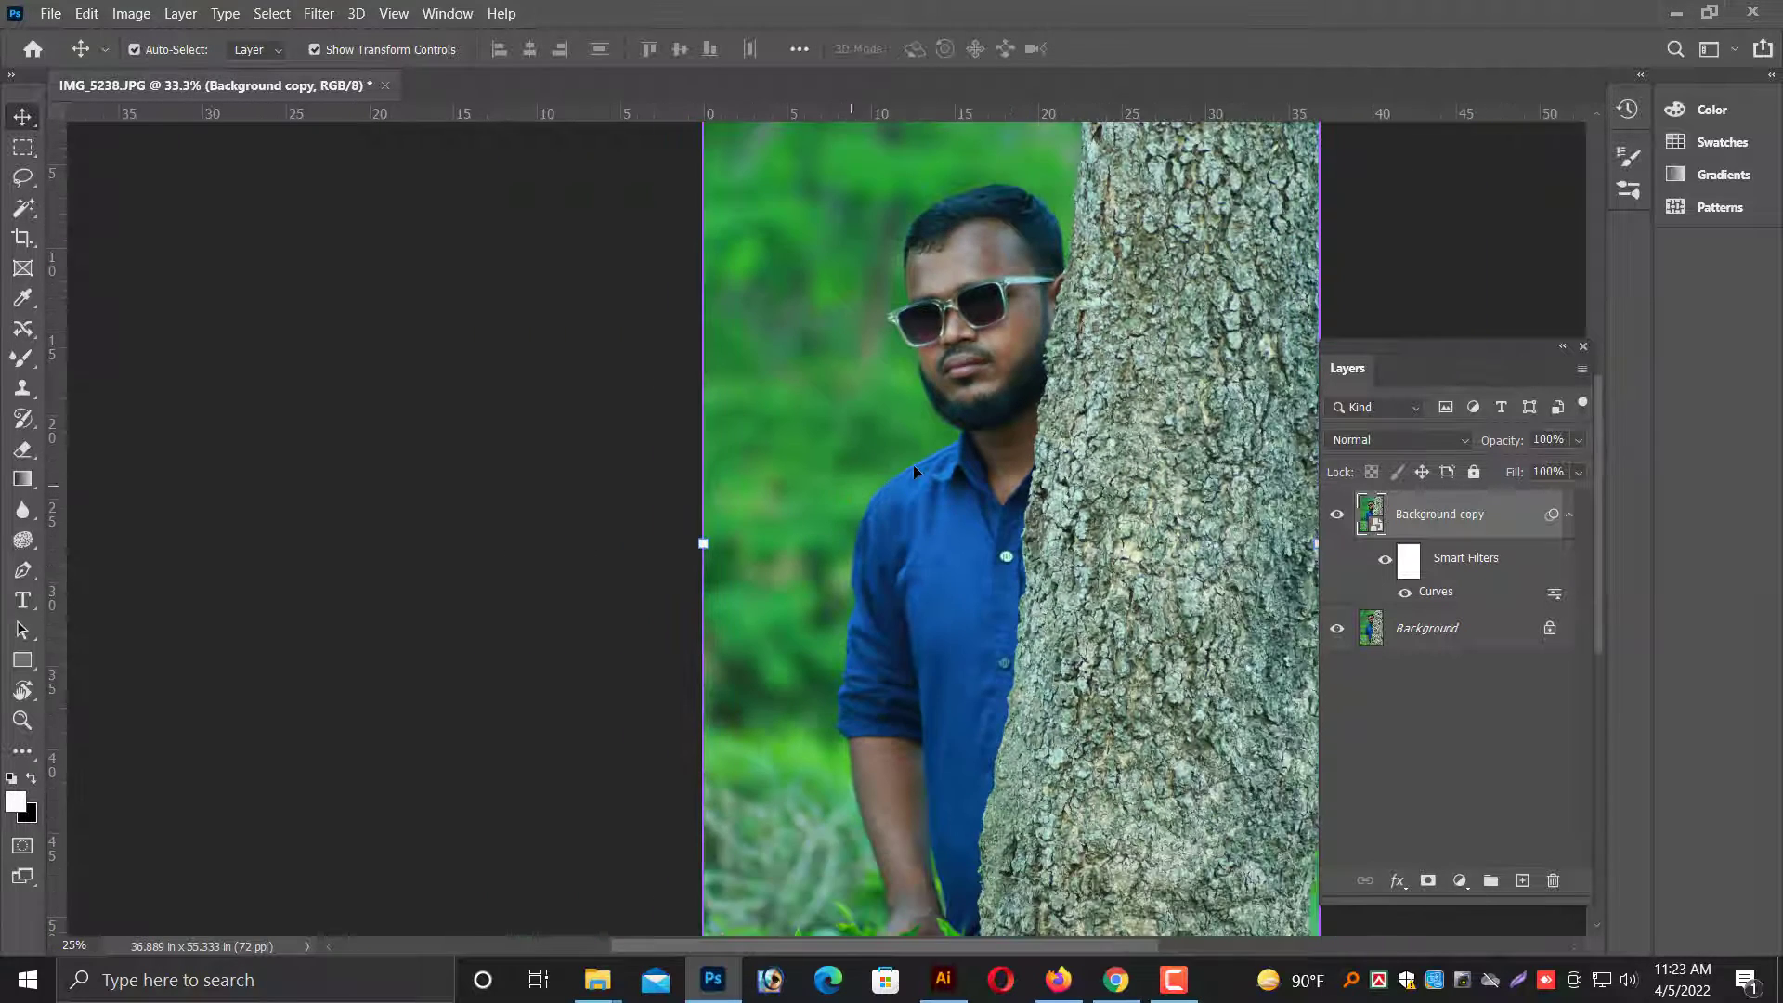
{"action": "key", "text": "ctrl+minus"}
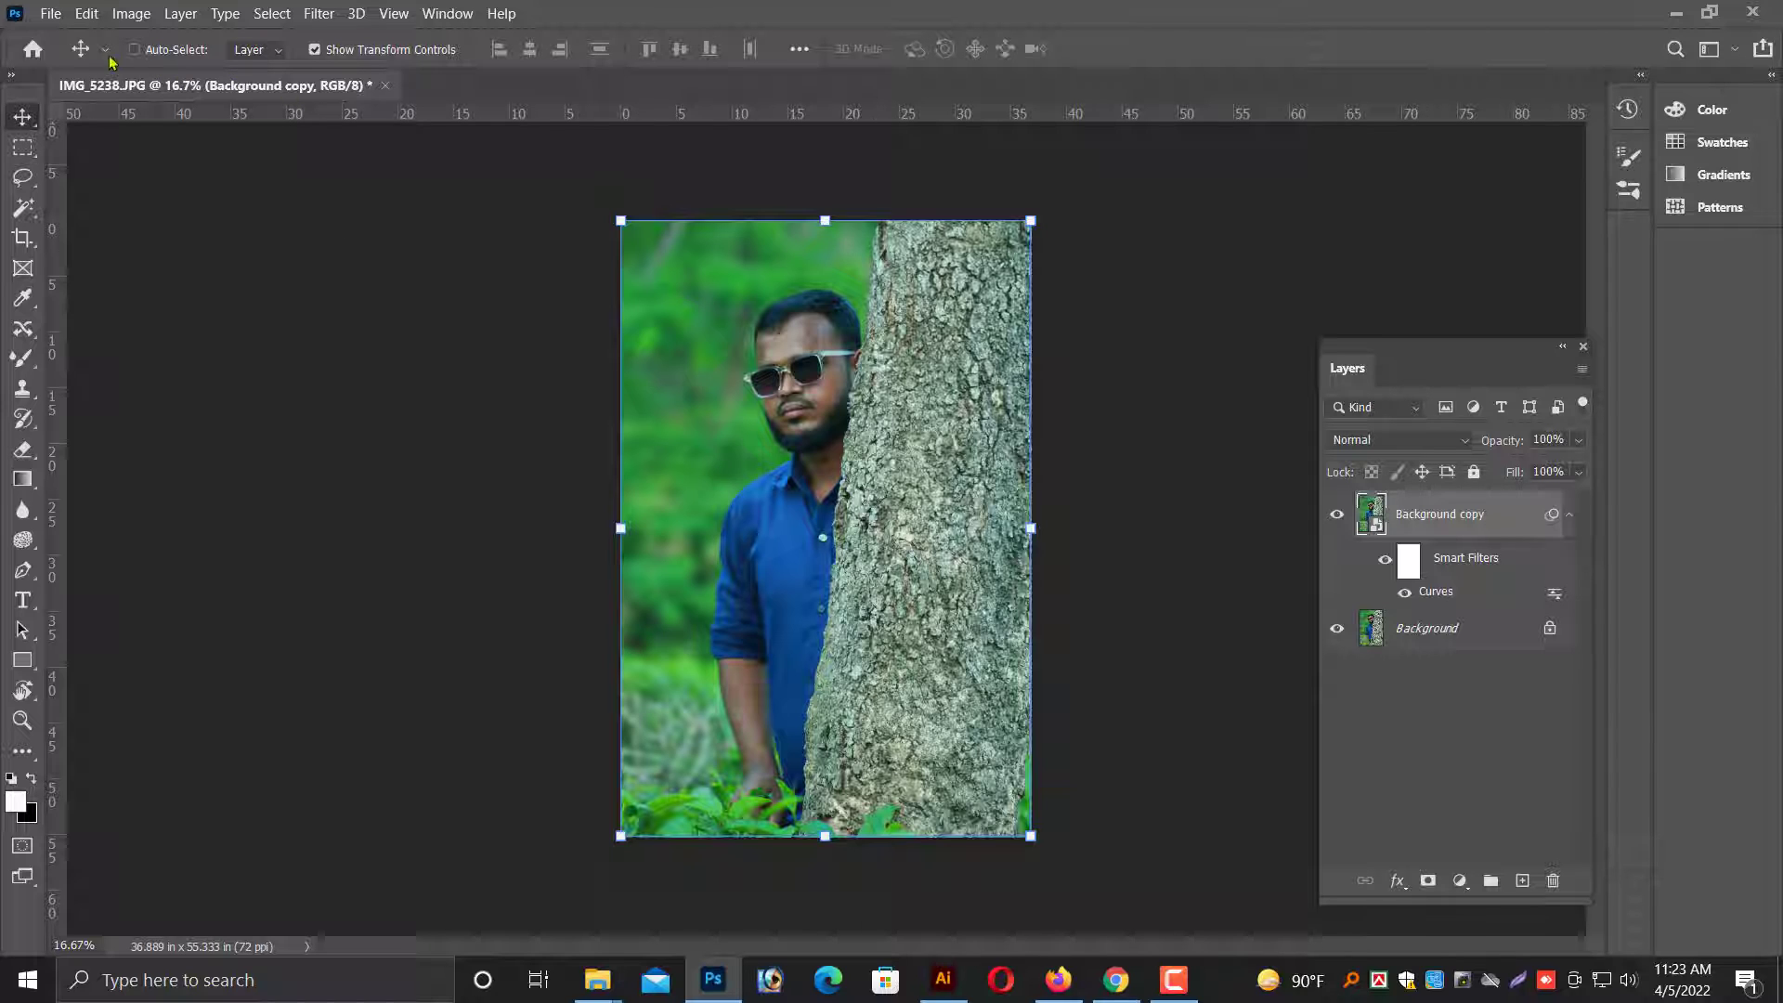
Auto-select the man with Select > Subject.
{"action": "left_click", "coordinate": [273, 15]}
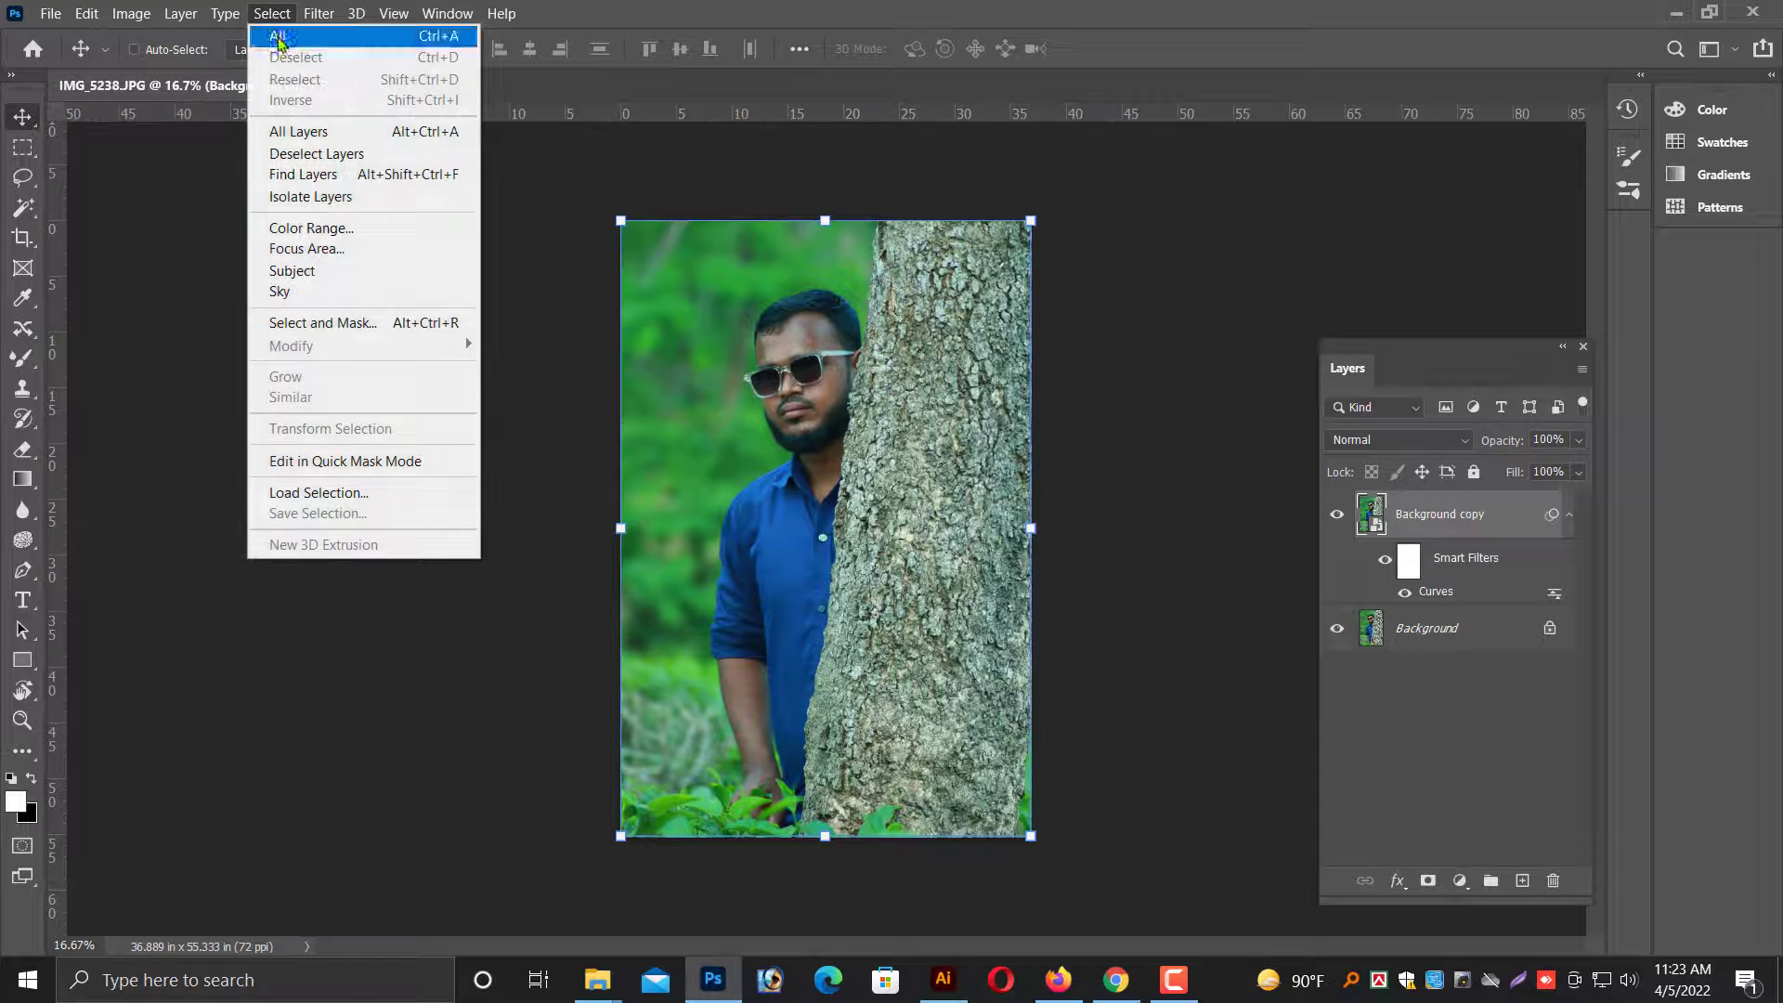
{"action": "left_click", "coordinate": [299, 275]}
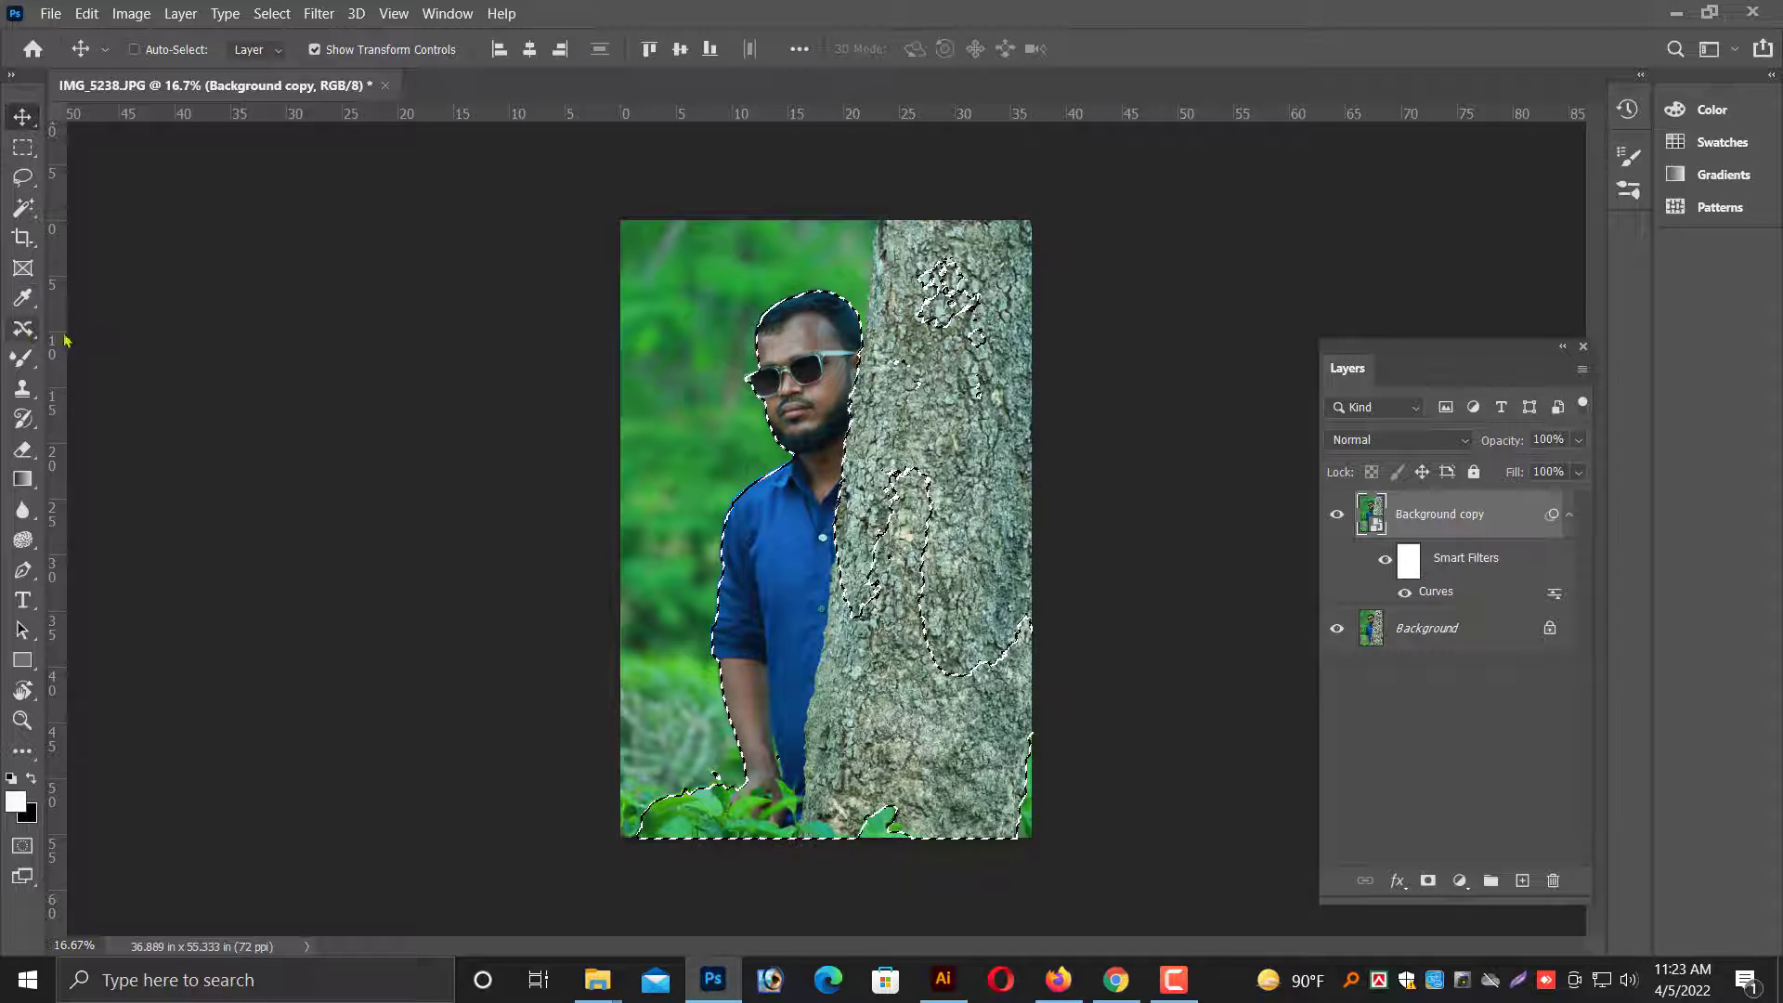
Trace along the trunk edge and subtract the stray tree patches from the selection.
{"action": "left_click", "coordinate": [23, 327]}
{"action": "left_click_drag", "start_coordinate": [1021, 234], "coordinate": [1049, 504]}
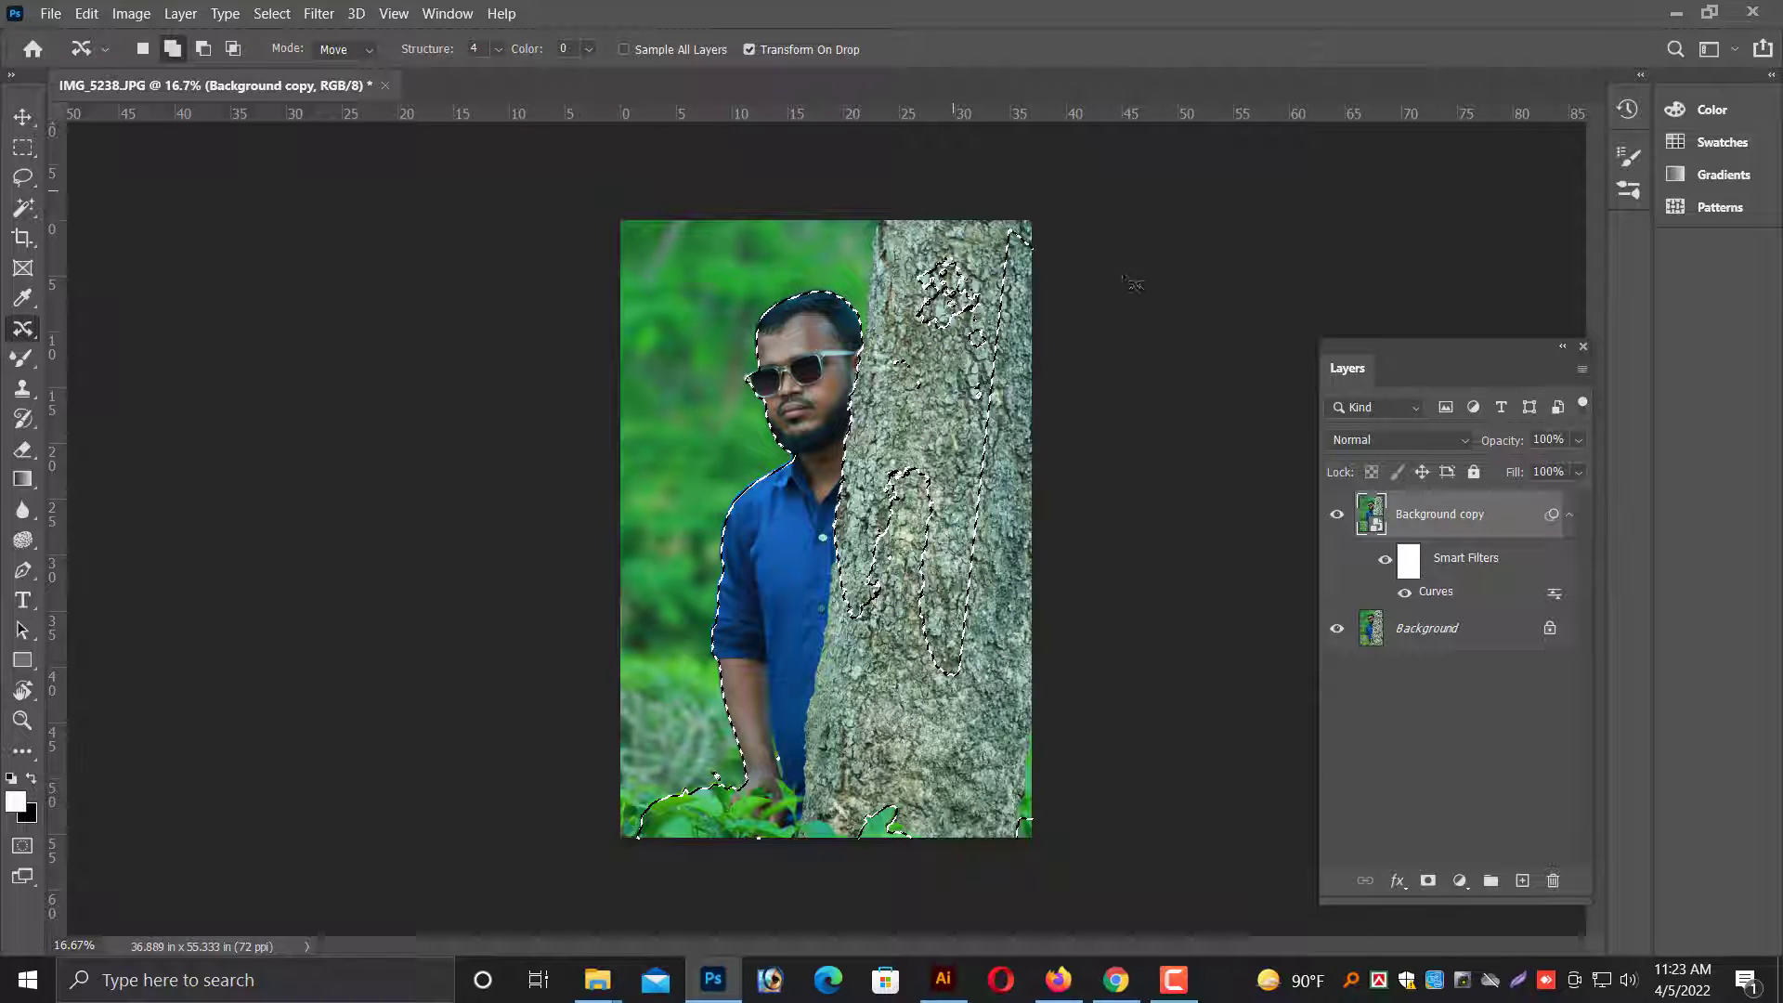
{"action": "left_click_drag", "start_coordinate": [1133, 284], "coordinate": [945, 620]}
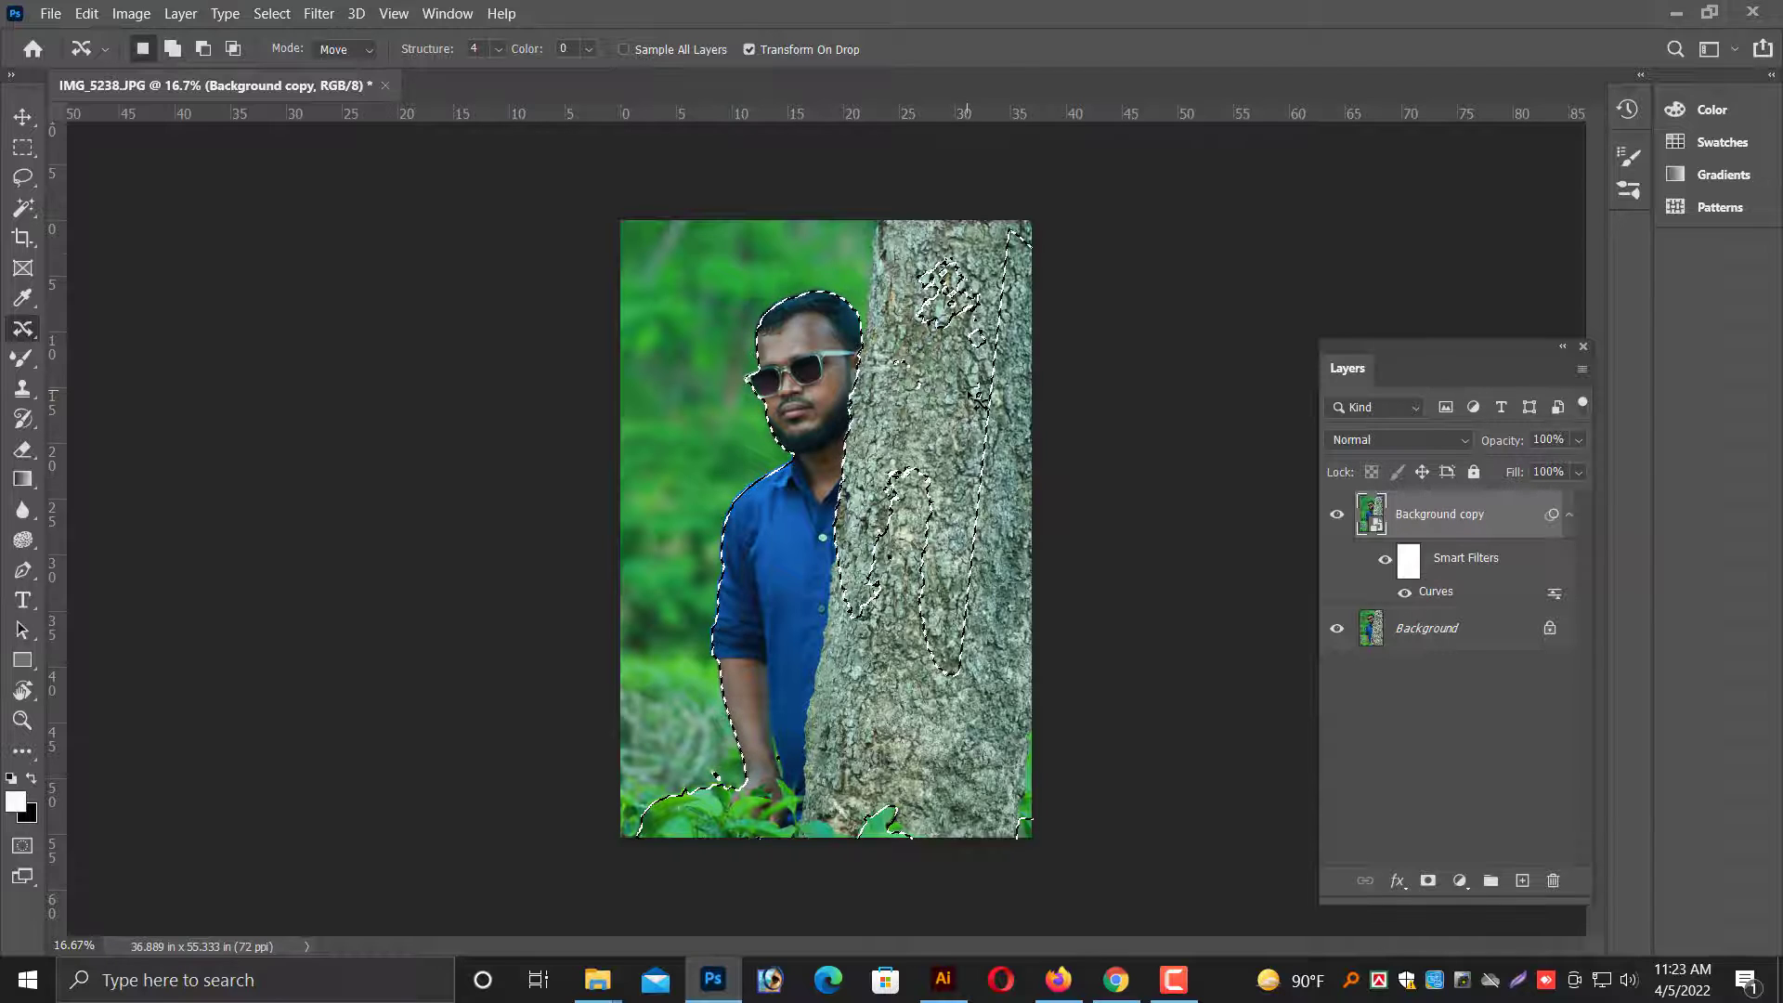
{"action": "key", "text": "ctrl+d"}
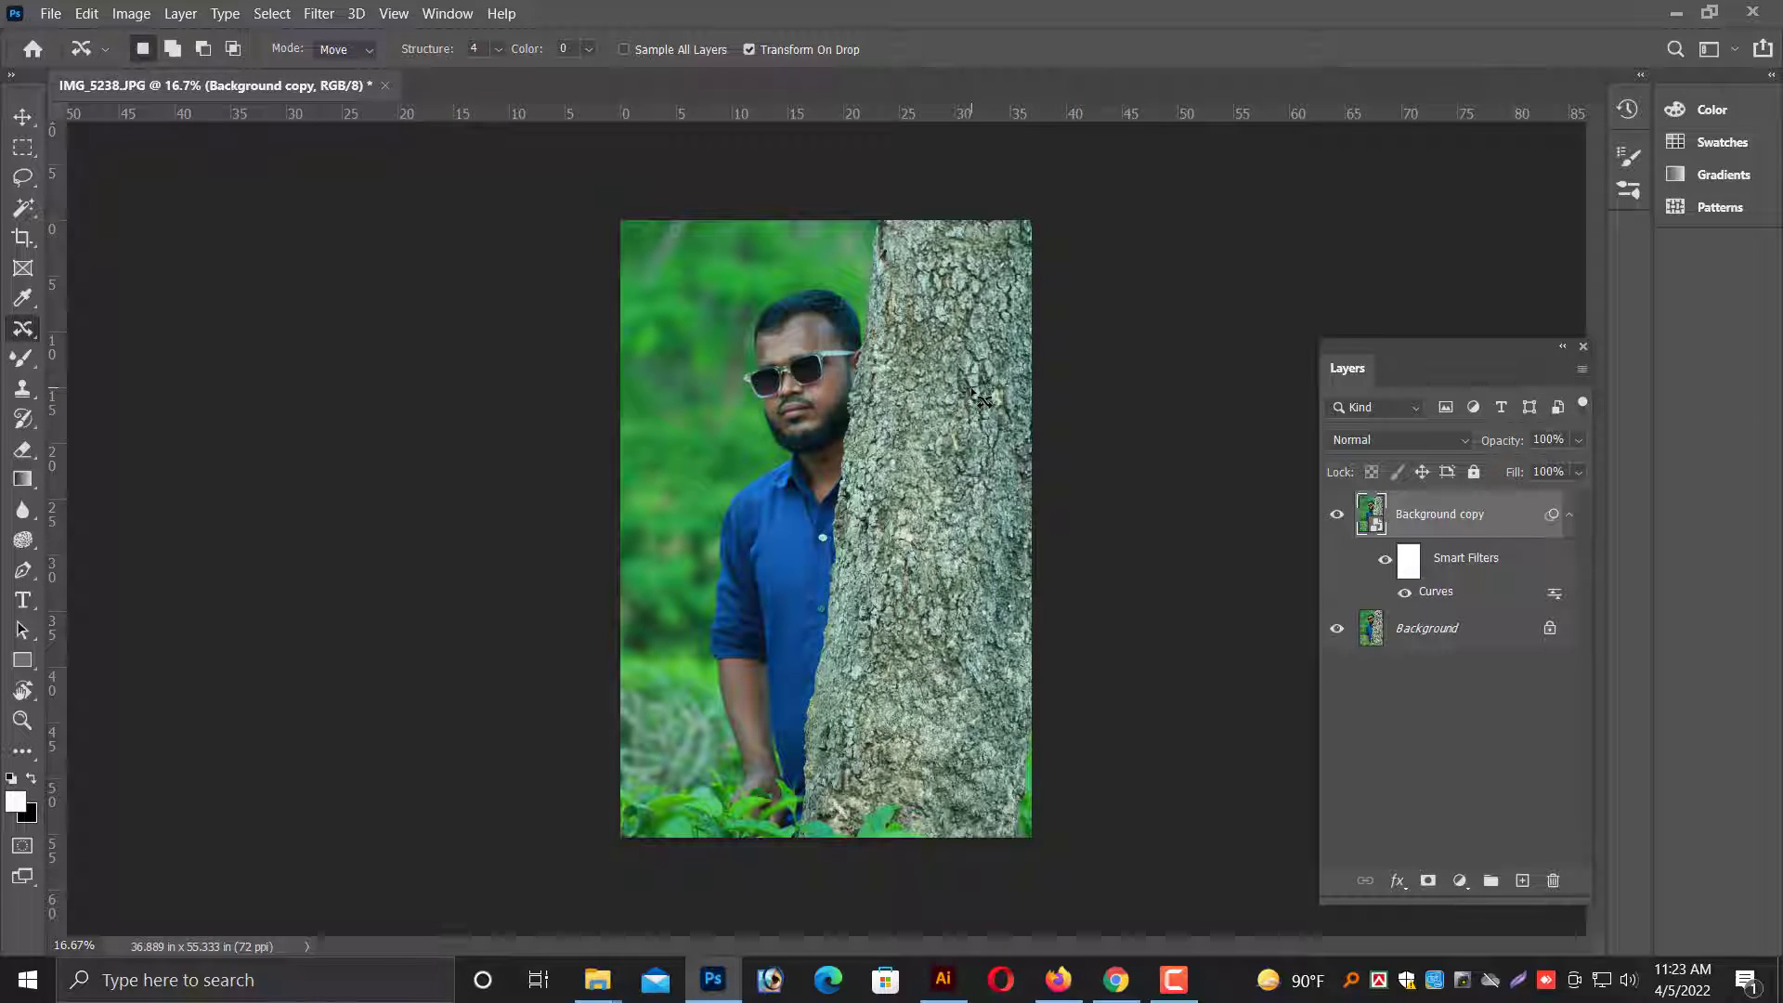
{"action": "key", "text": "ctrl+z"}
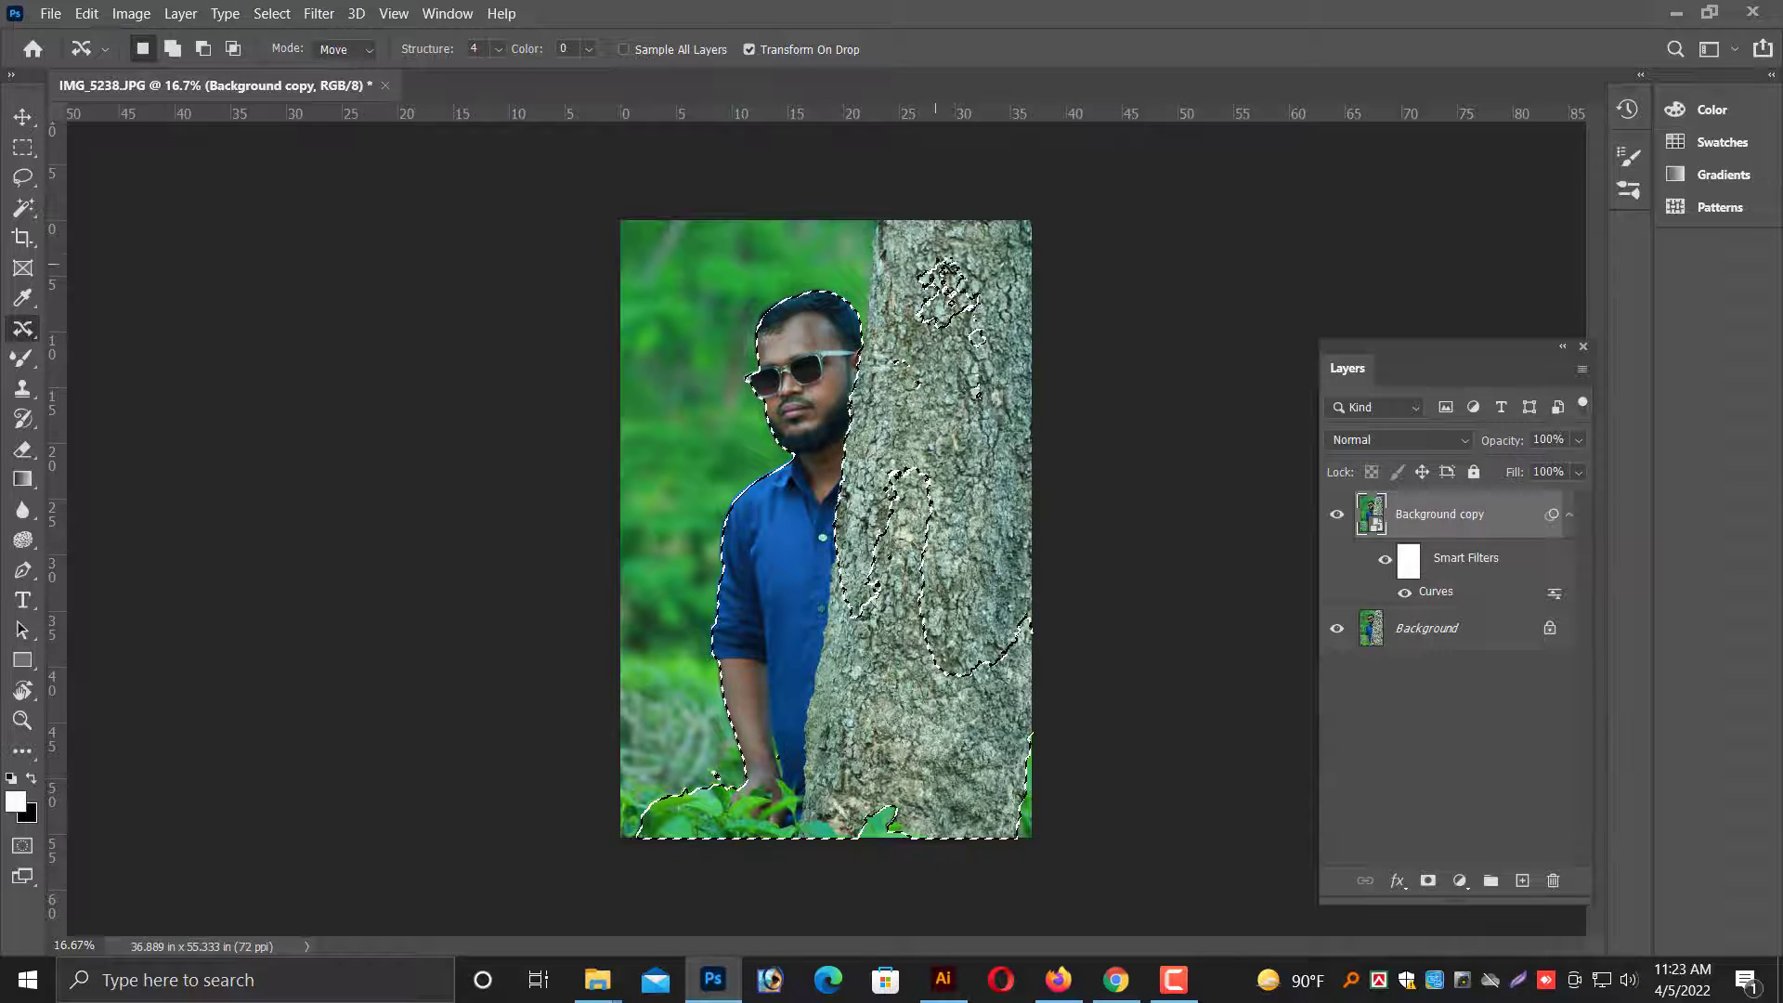
{"action": "mouse_move", "coordinate": [928, 243]}
{"action": "left_mouse_down"}
{"action": "mouse_move", "coordinate": [908, 889]}
{"action": "mouse_move", "coordinate": [804, 847]}
{"action": "left_mouse_up"}
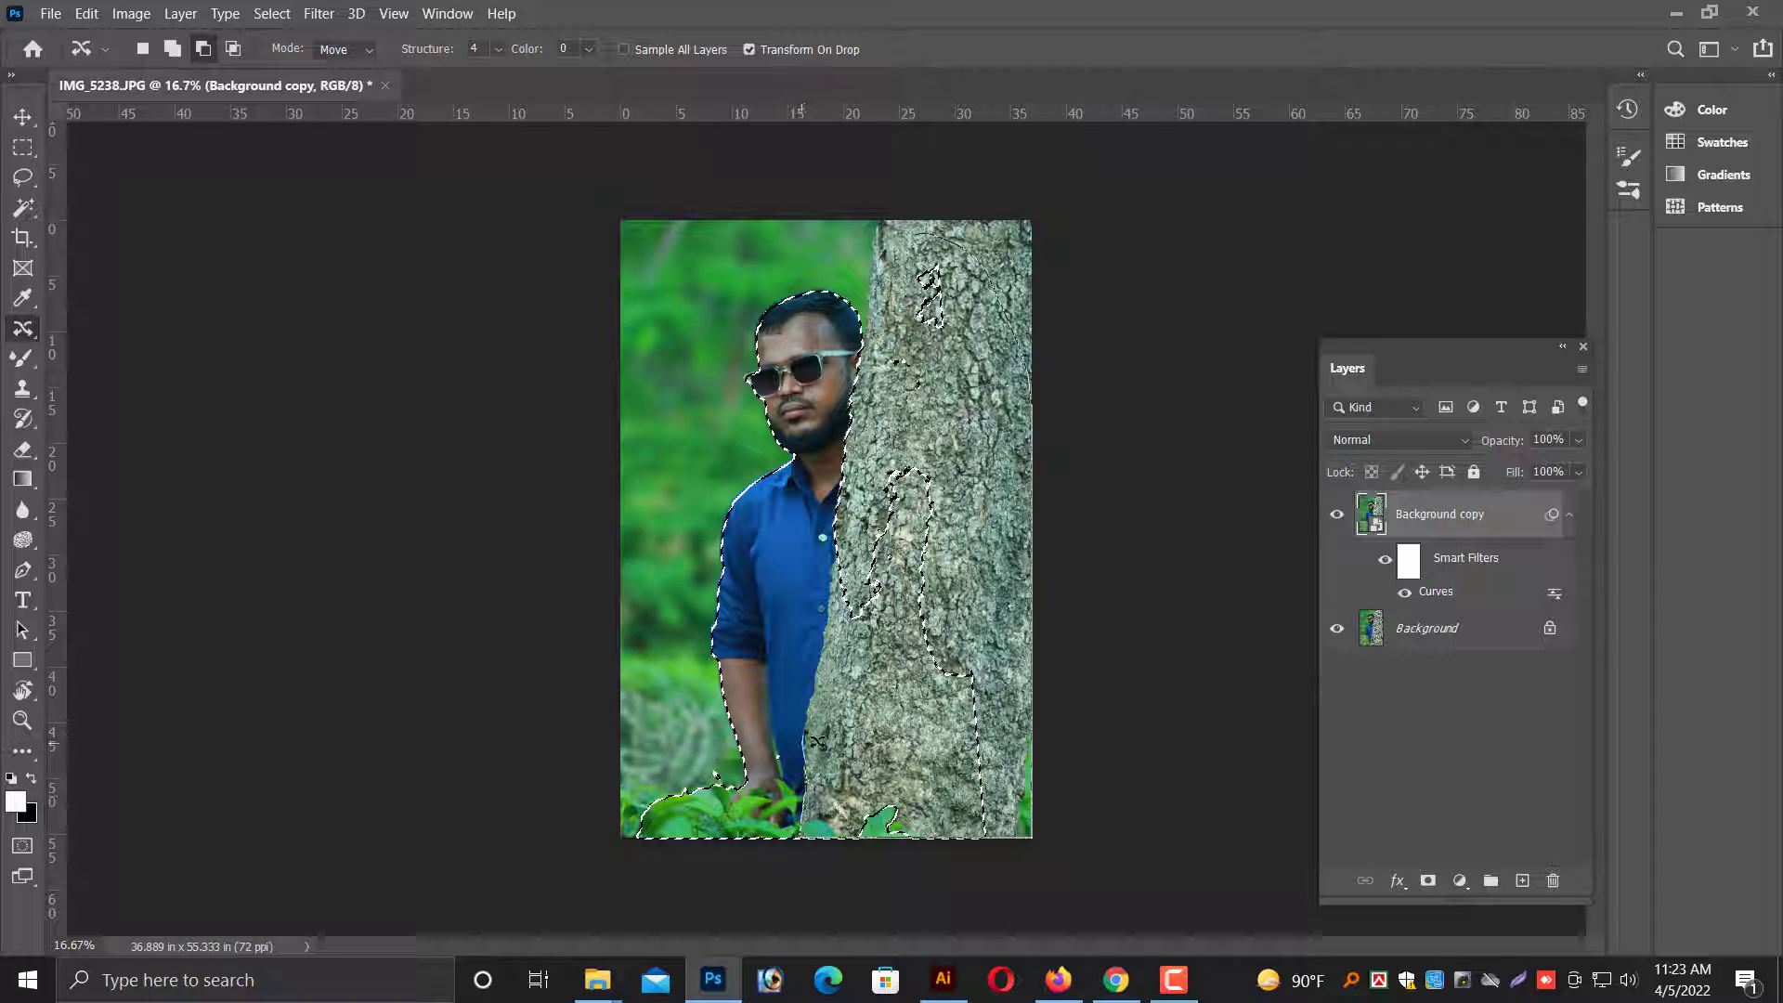
{"action": "mouse_move", "coordinate": [818, 740]}
{"action": "left_mouse_down"}
{"action": "mouse_move", "coordinate": [1005, 268]}
{"action": "mouse_move", "coordinate": [836, 658]}
{"action": "mouse_move", "coordinate": [860, 556]}
{"action": "left_mouse_up"}
{"action": "key", "text": "alt"}
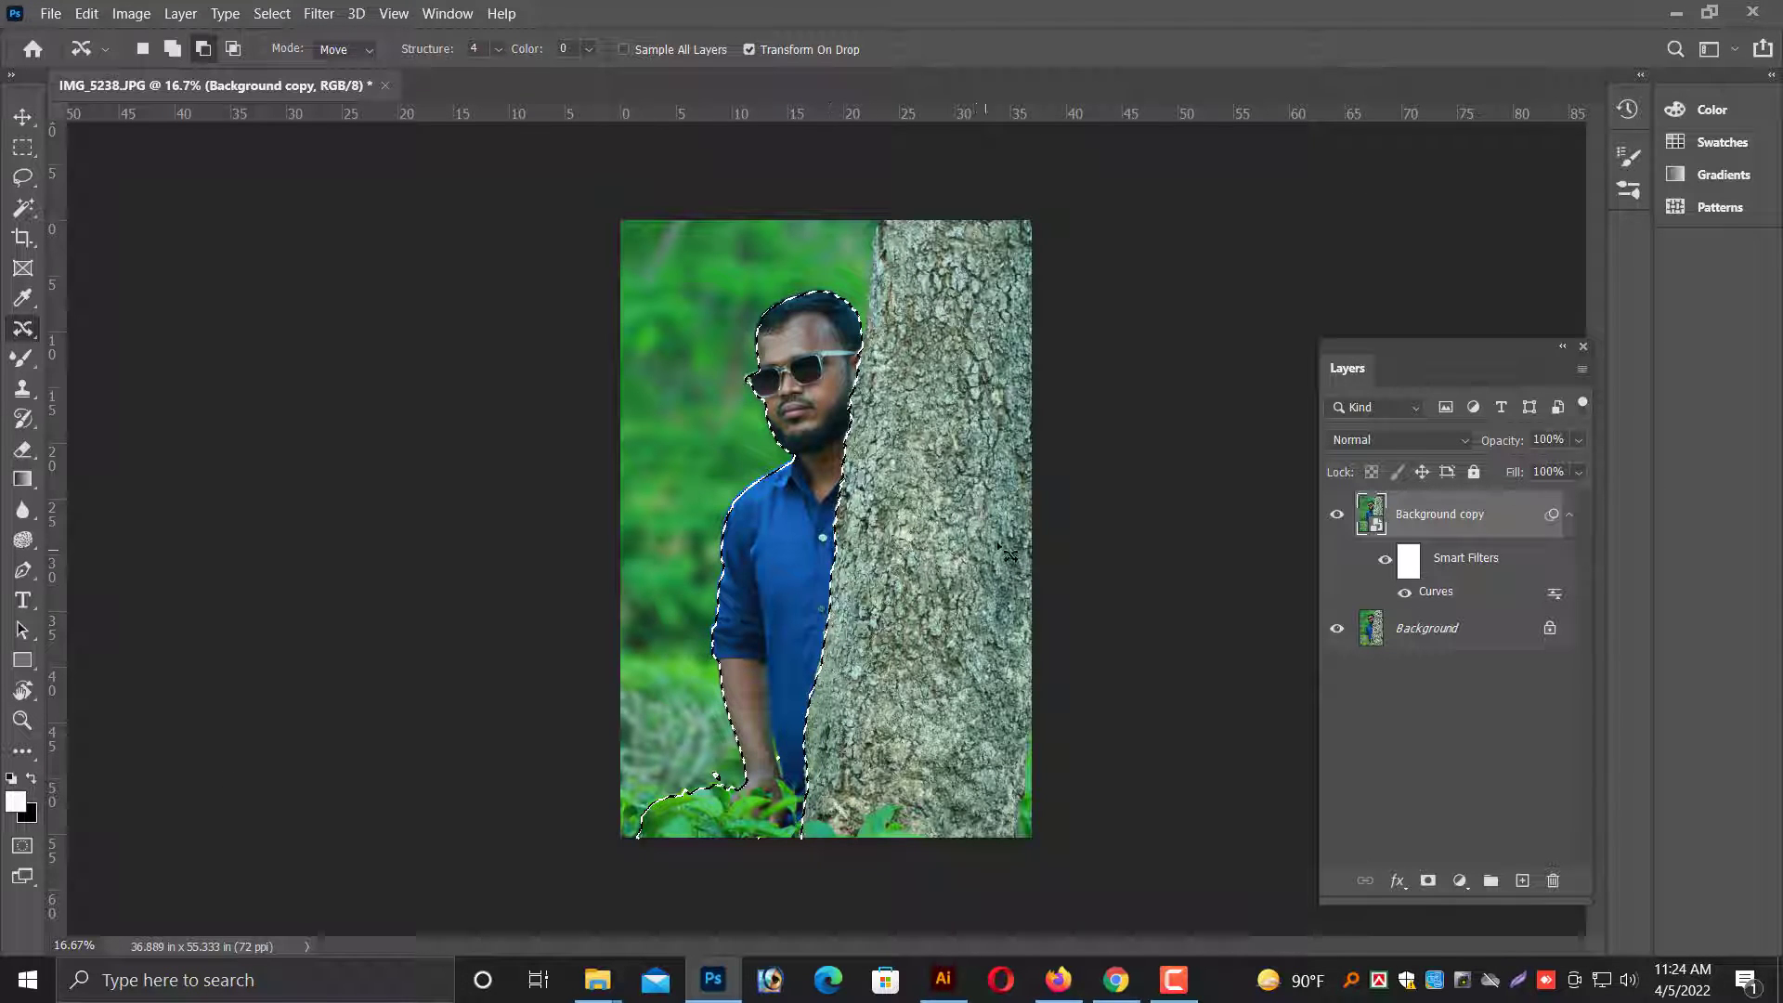
Add the bottom-left leaves along the man's arm to the selection.
{"action": "key", "text": "ctrl+plus"}
{"action": "scroll", "coordinate": [885, 588], "scroll_direction": "down", "scroll_amount": 3}
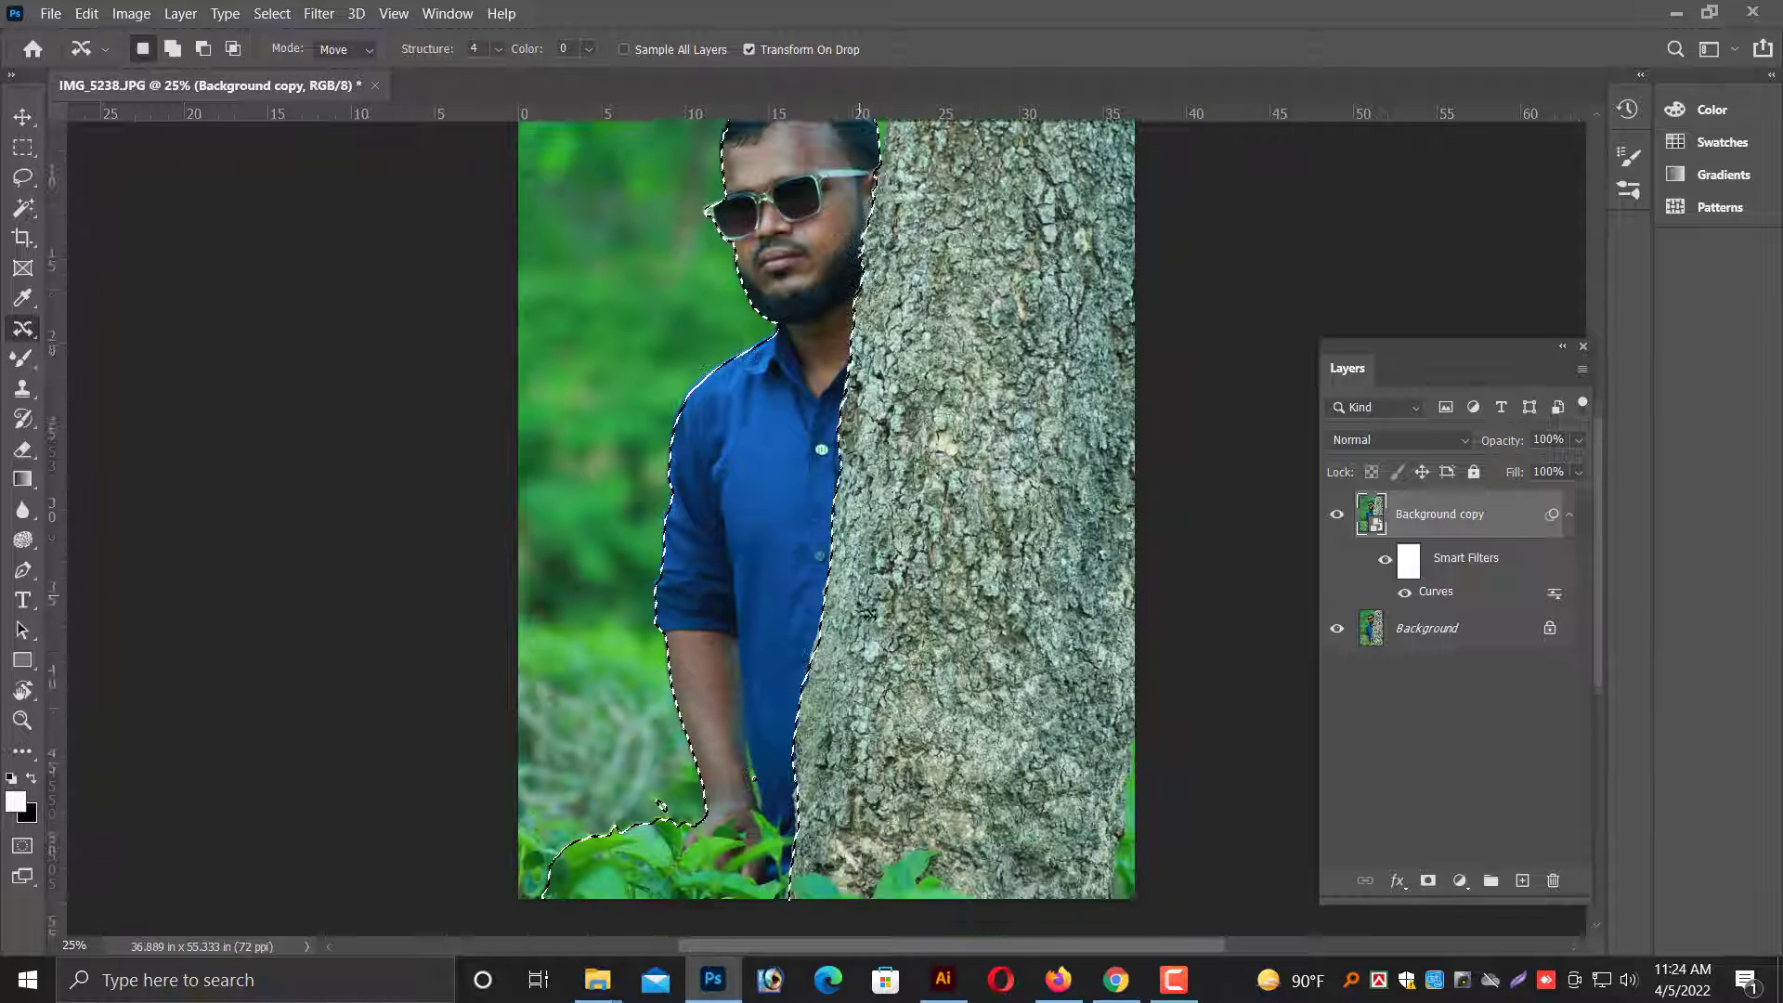
{"action": "scroll", "coordinate": [884, 588], "scroll_direction": "down", "scroll_amount": 2}
{"action": "left_click_drag", "start_coordinate": [513, 839], "coordinate": [521, 824]}
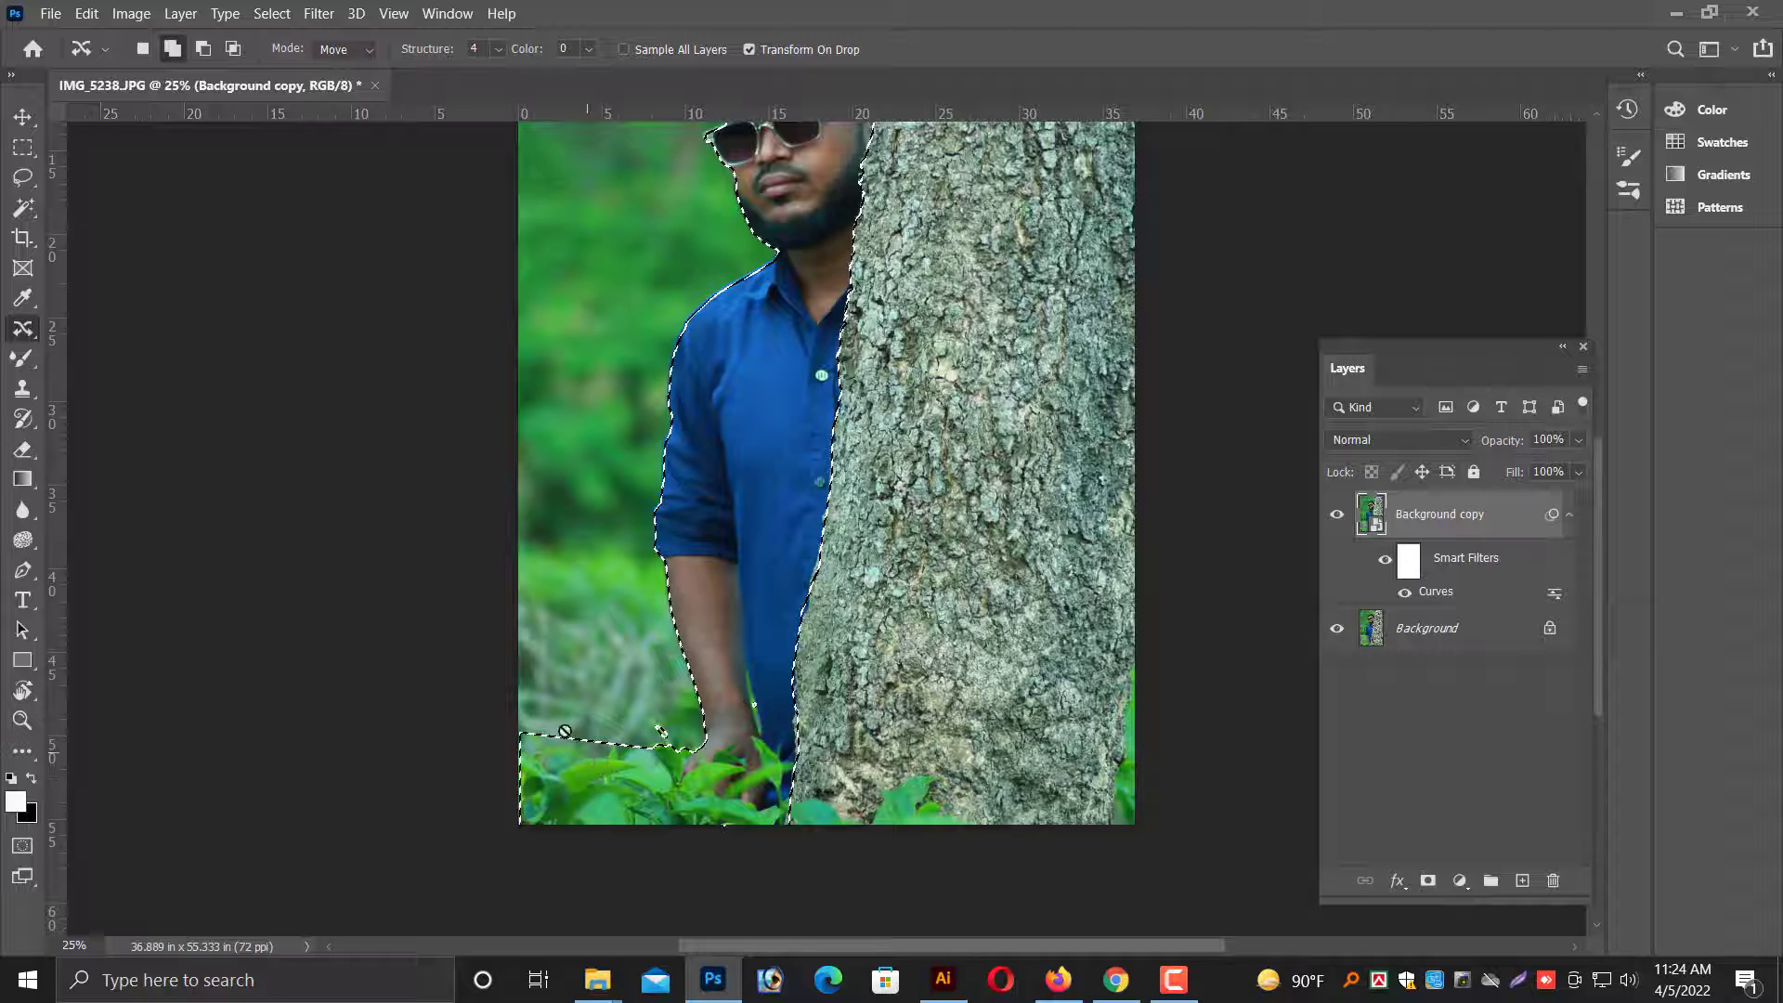
{"action": "mouse_move", "coordinate": [546, 702]}
{"action": "left_mouse_down"}
{"action": "mouse_move", "coordinate": [701, 782]}
{"action": "mouse_move", "coordinate": [752, 763]}
{"action": "mouse_move", "coordinate": [760, 787]}
{"action": "mouse_move", "coordinate": [786, 779]}
{"action": "mouse_move", "coordinate": [749, 844]}
{"action": "mouse_move", "coordinate": [632, 783]}
{"action": "left_mouse_up"}
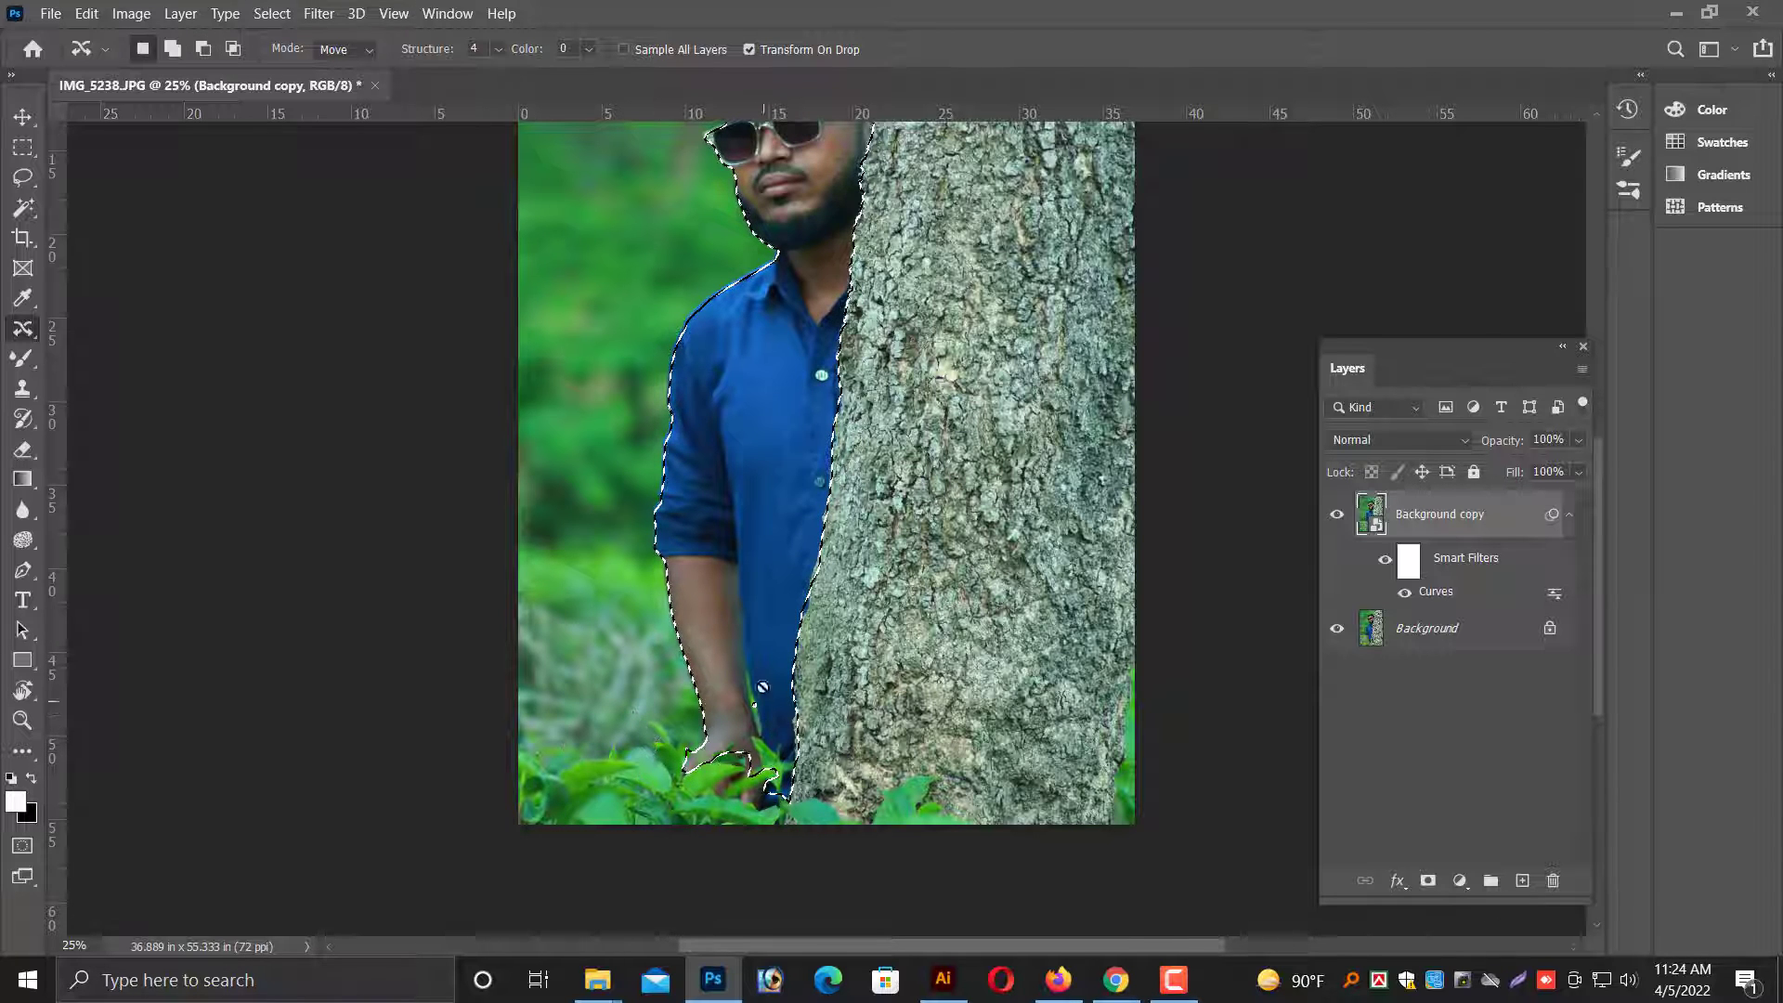
{"action": "key", "text": "shift"}
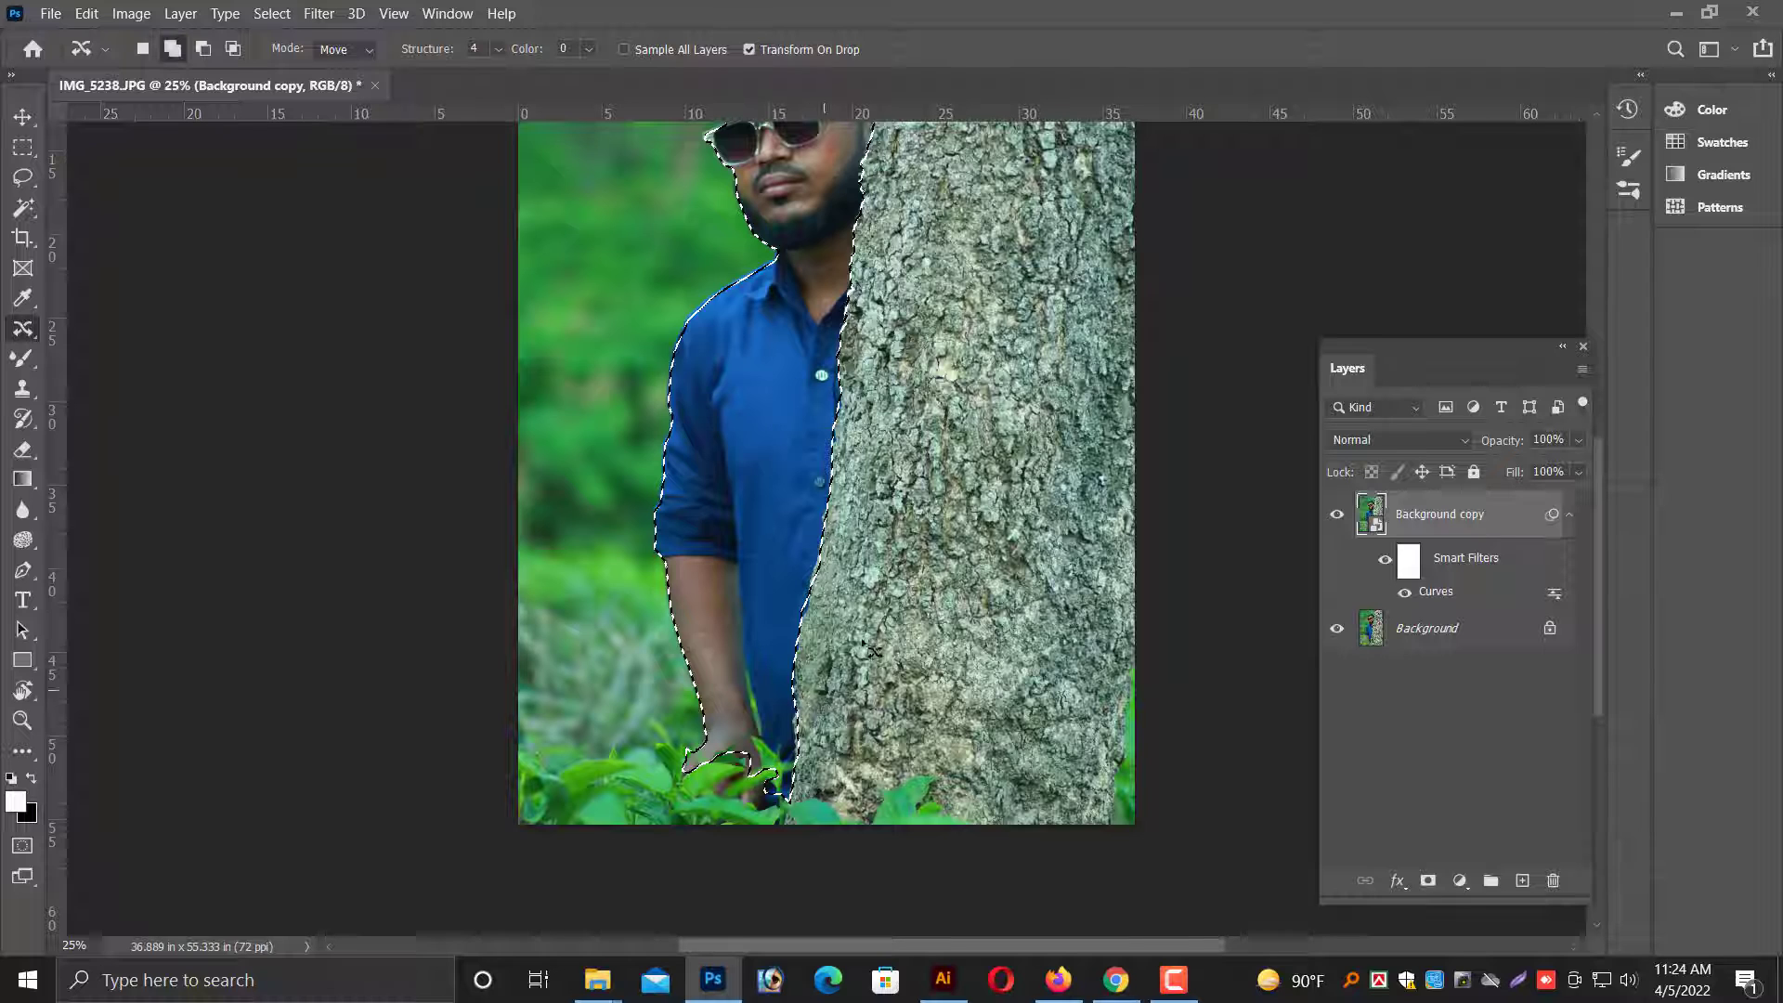
{"action": "scroll", "coordinate": [873, 651], "scroll_direction": "up", "scroll_amount": 1}
{"action": "scroll", "coordinate": [864, 641], "scroll_direction": "up", "scroll_amount": 2}
Feather the selection by 5 pixels.
{"action": "key", "text": "ctrl+minus"}
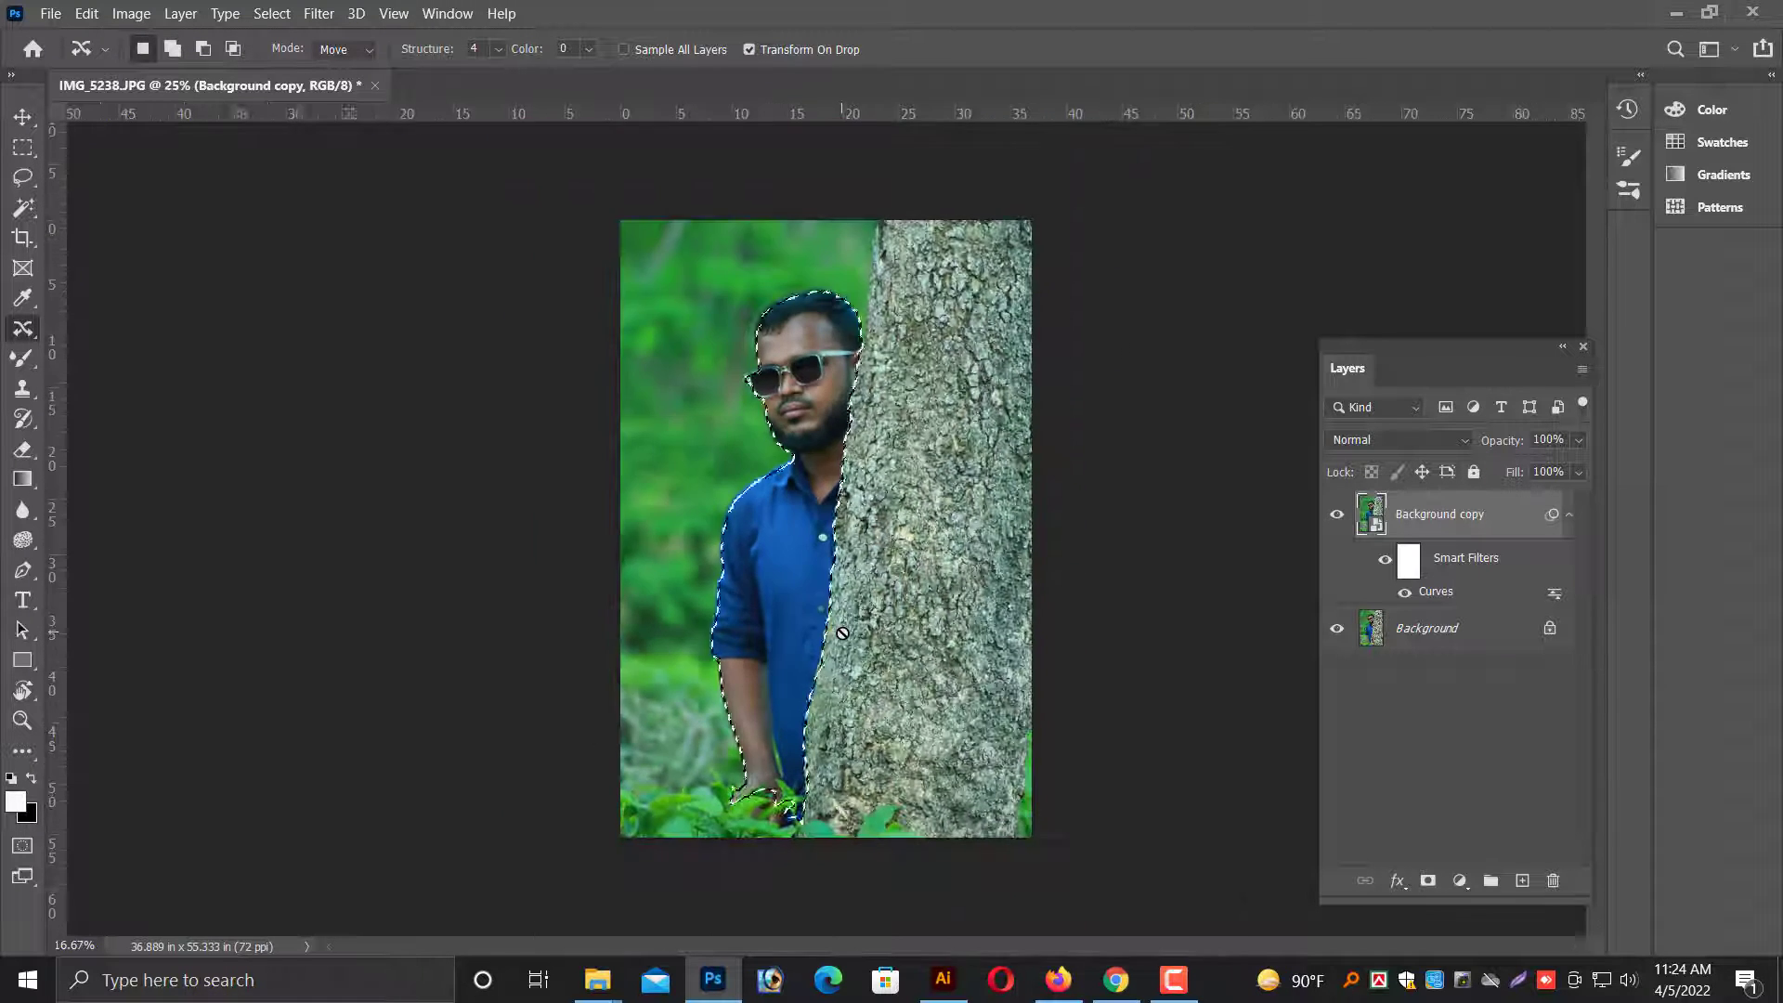
{"action": "key", "text": "ctrl+minus"}
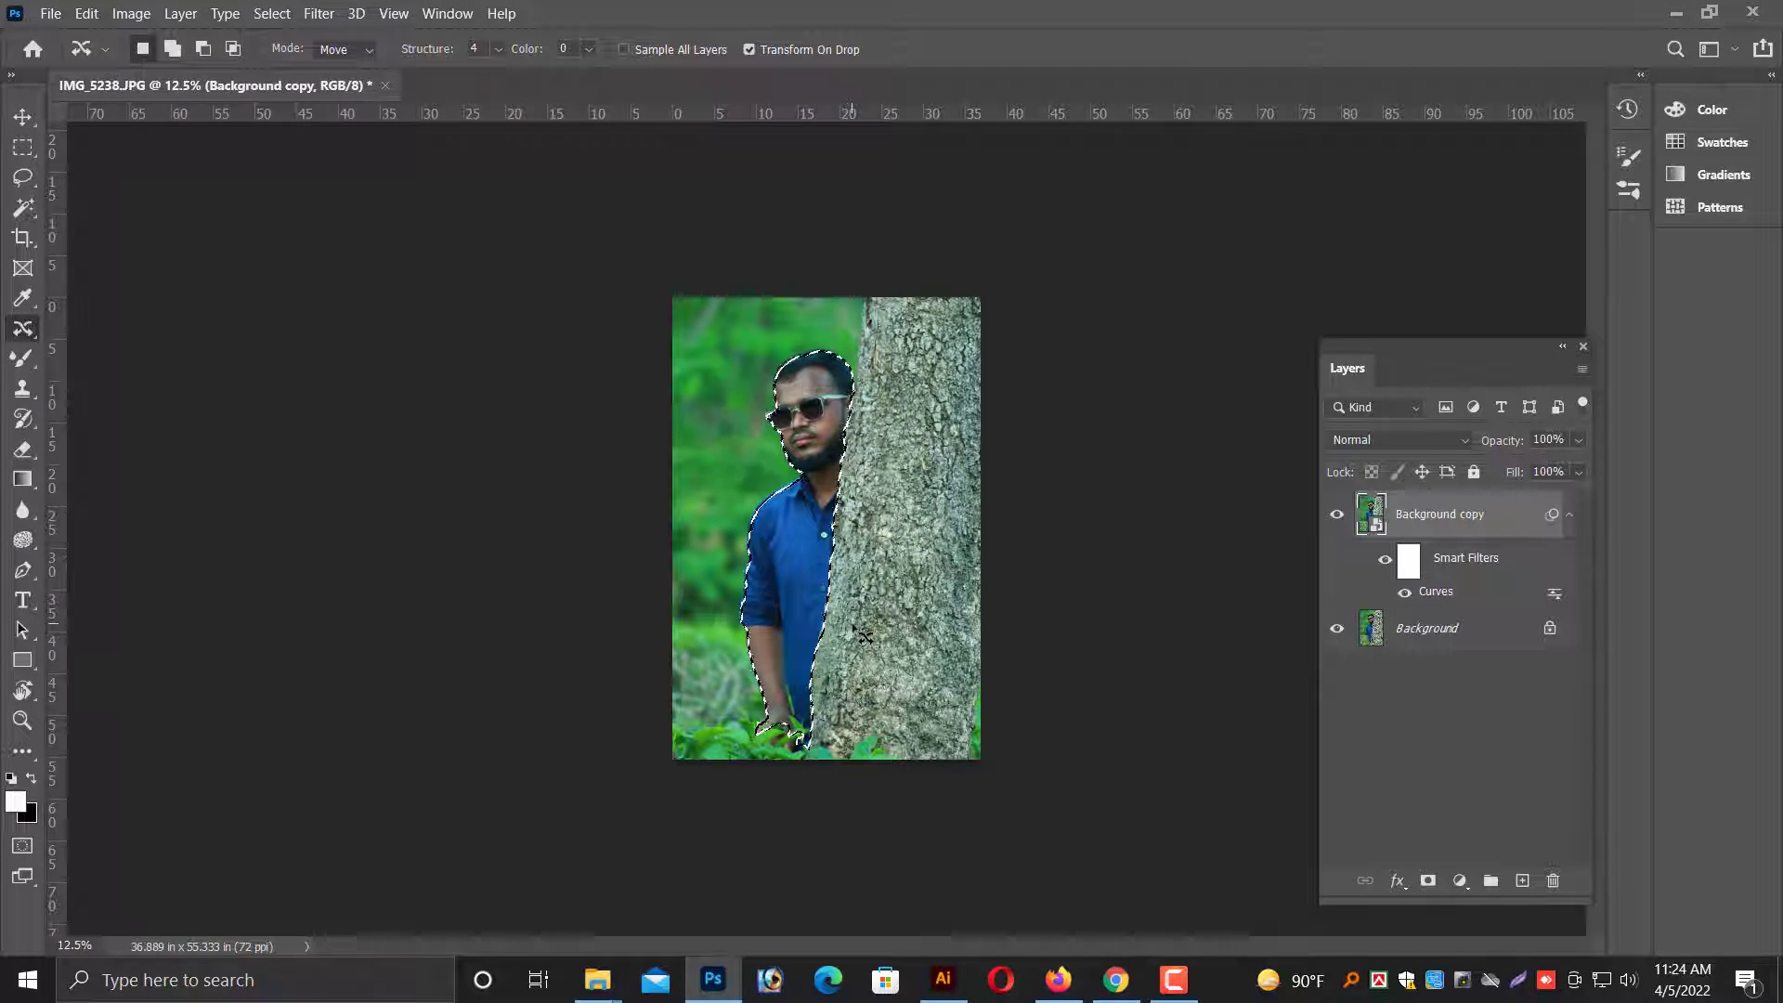
{"action": "right_click", "coordinate": [777, 354]}
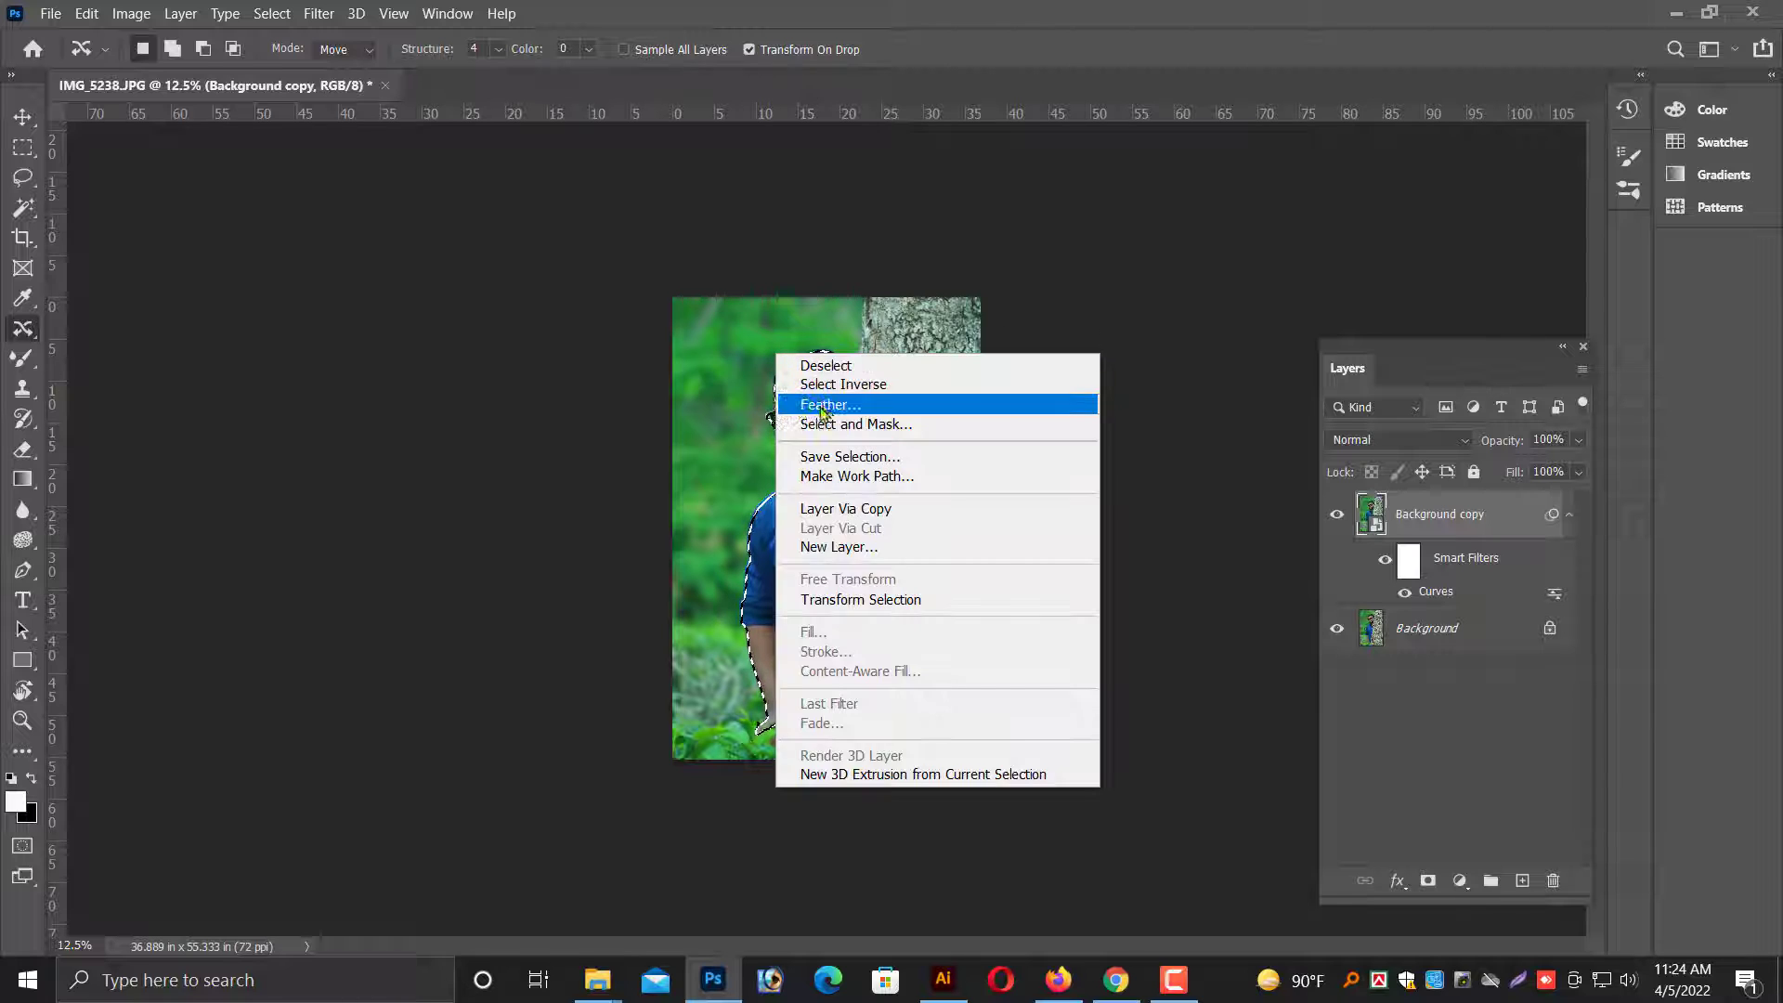
{"action": "left_click", "coordinate": [822, 406]}
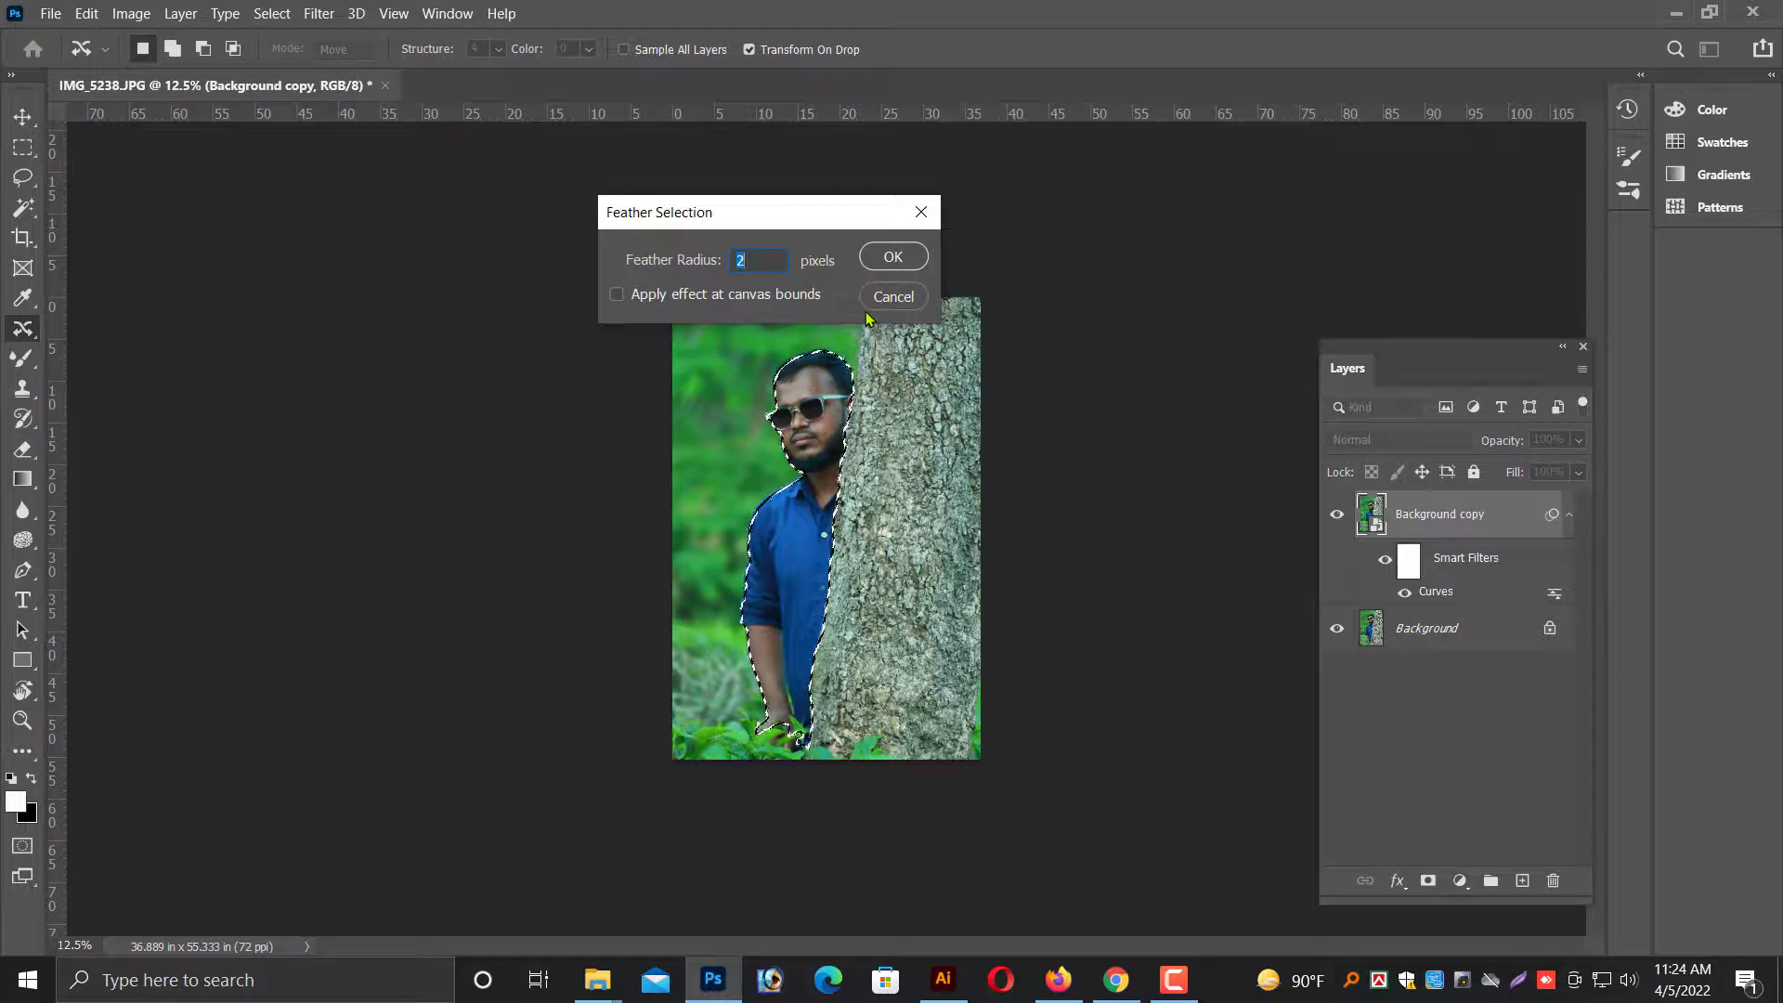
{"action": "type", "text": "5"}
{"action": "left_click", "coordinate": [893, 256]}
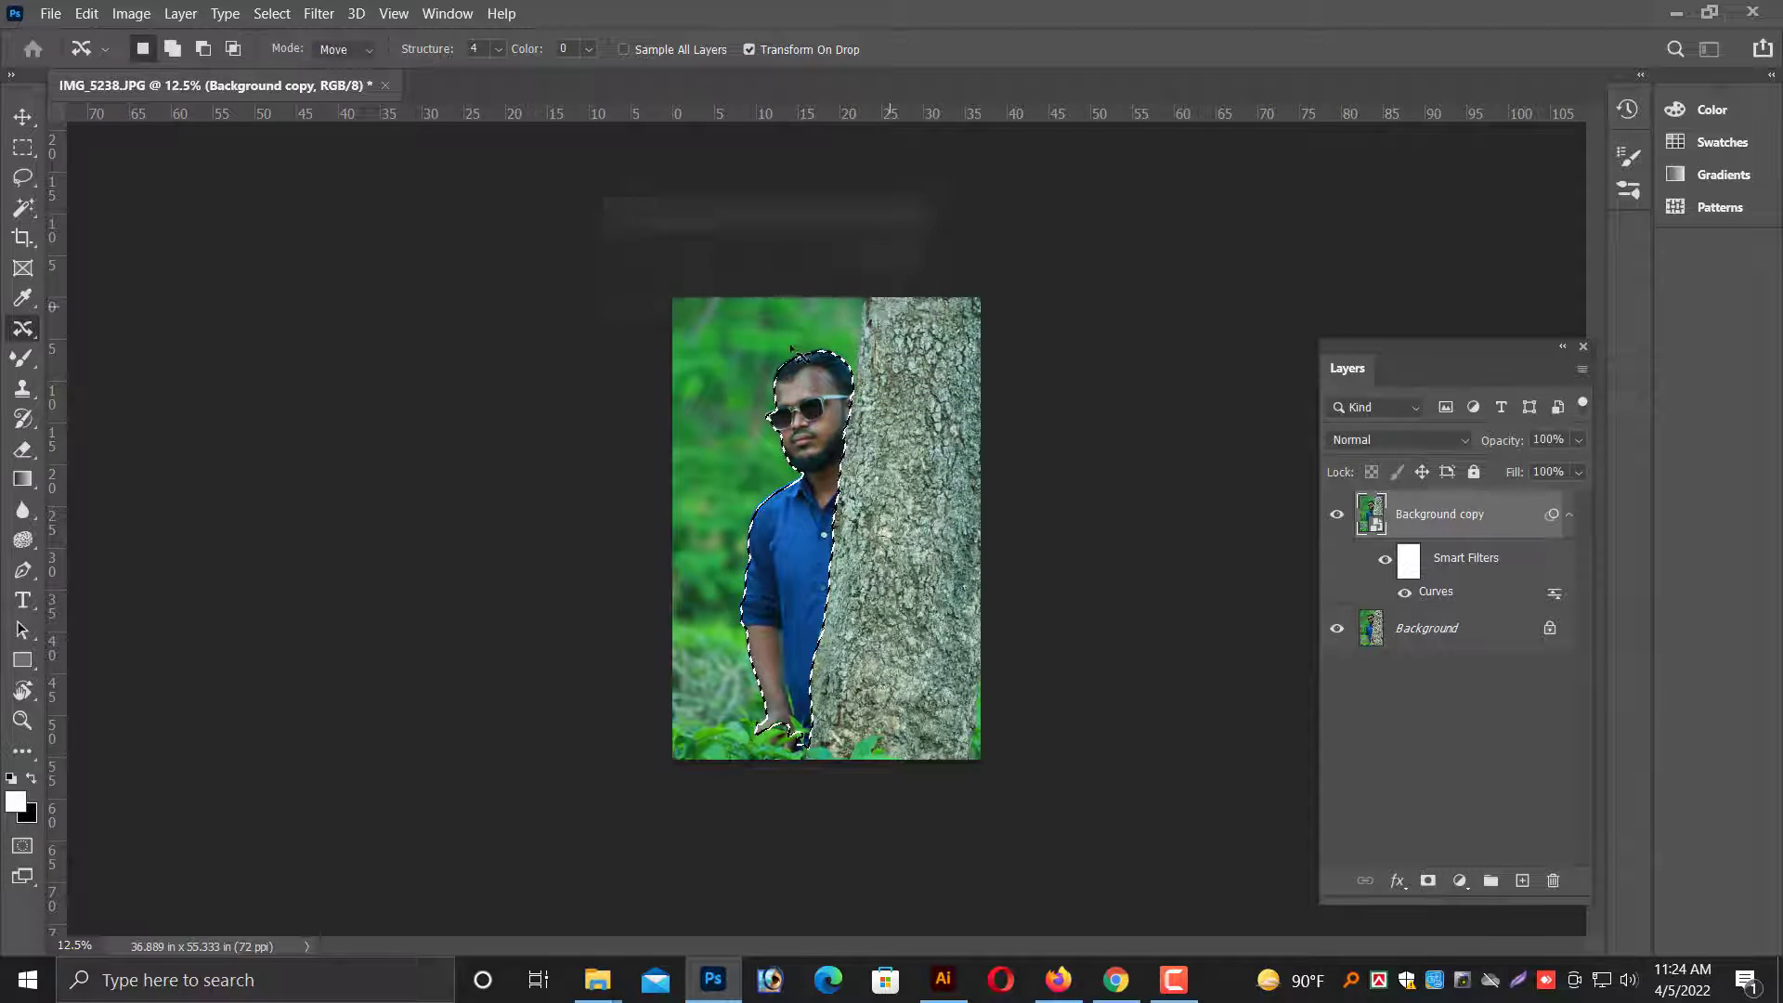
Copy the selection to a new Layer 1, then make Background copy active.
{"action": "right_click", "coordinate": [793, 350]}
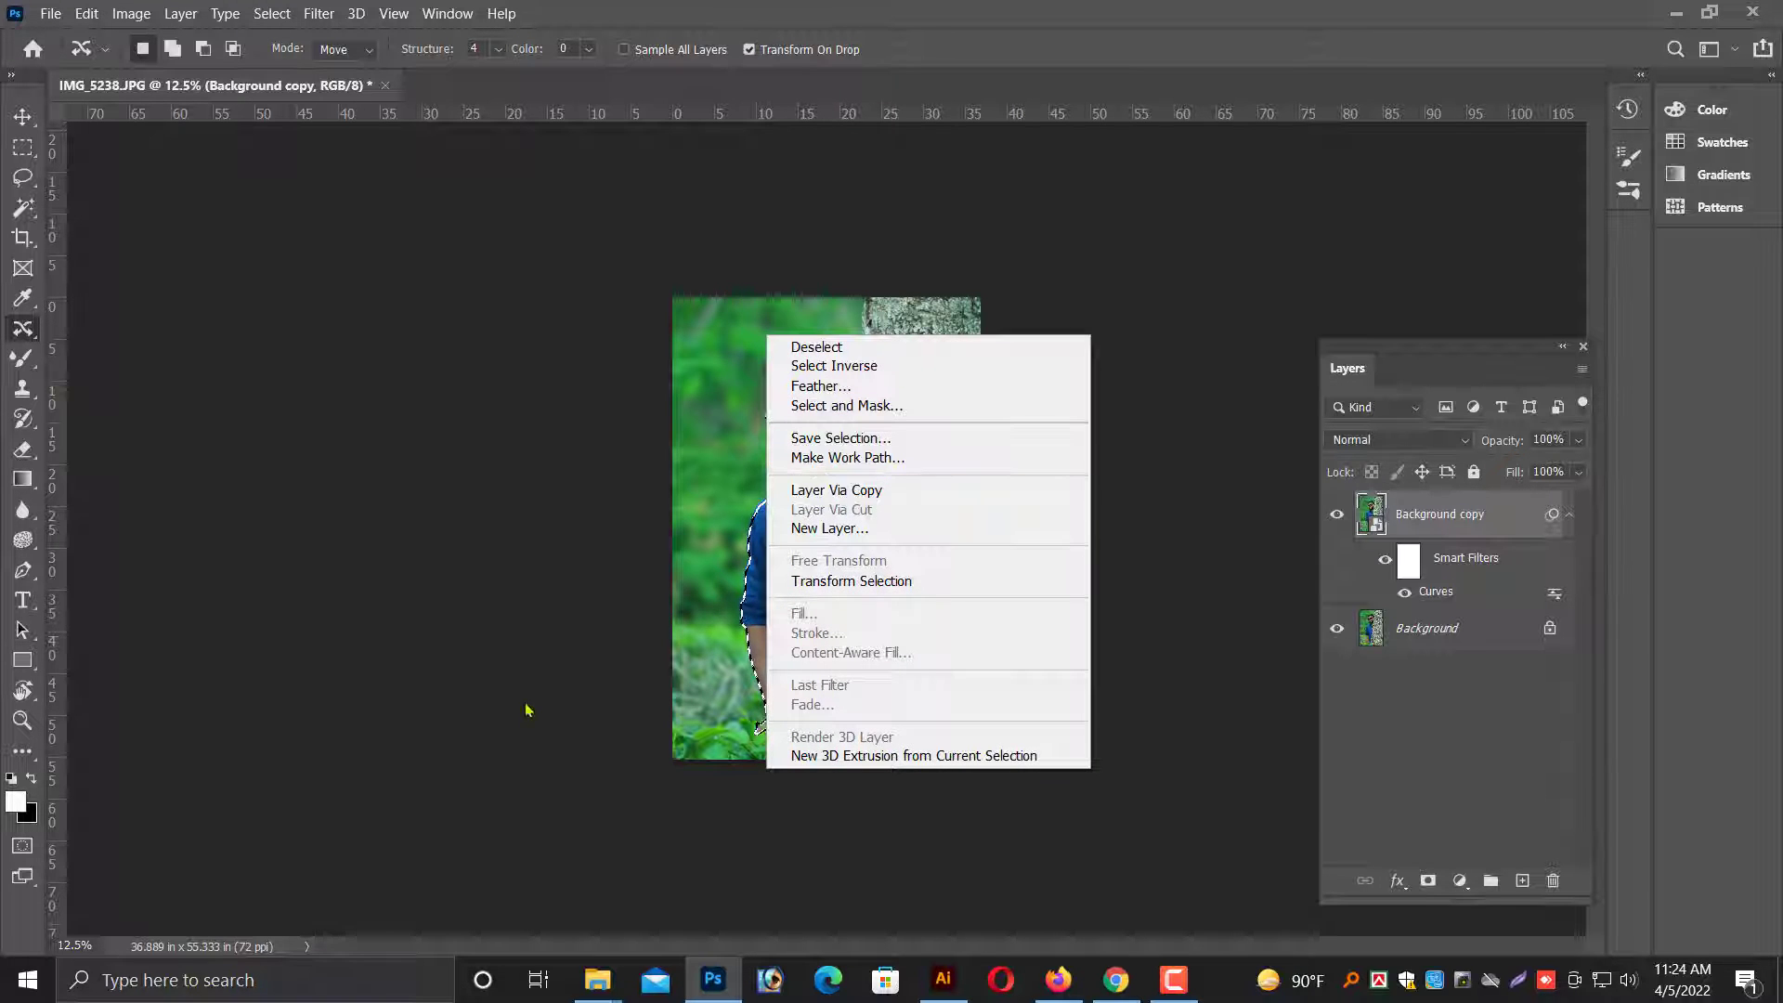
{"action": "left_click", "coordinate": [821, 500]}
{"action": "key", "text": "v"}
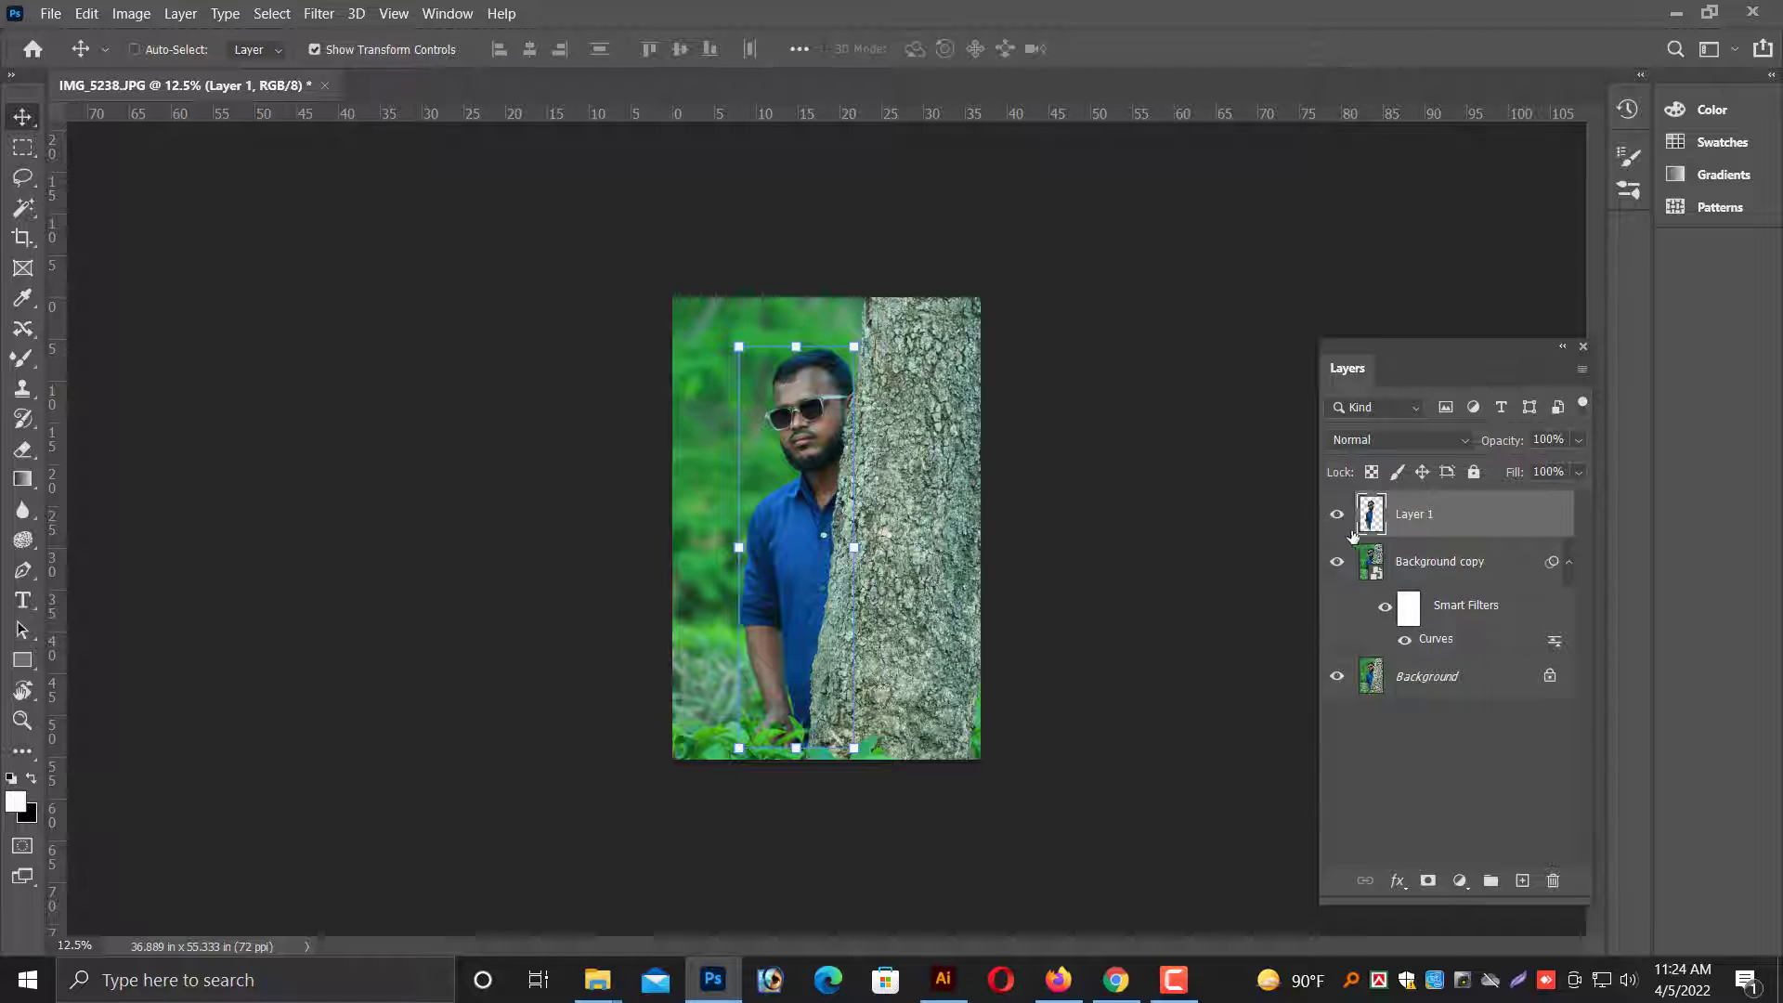
{"action": "left_click", "coordinate": [1363, 522], "text": "ctrl"}
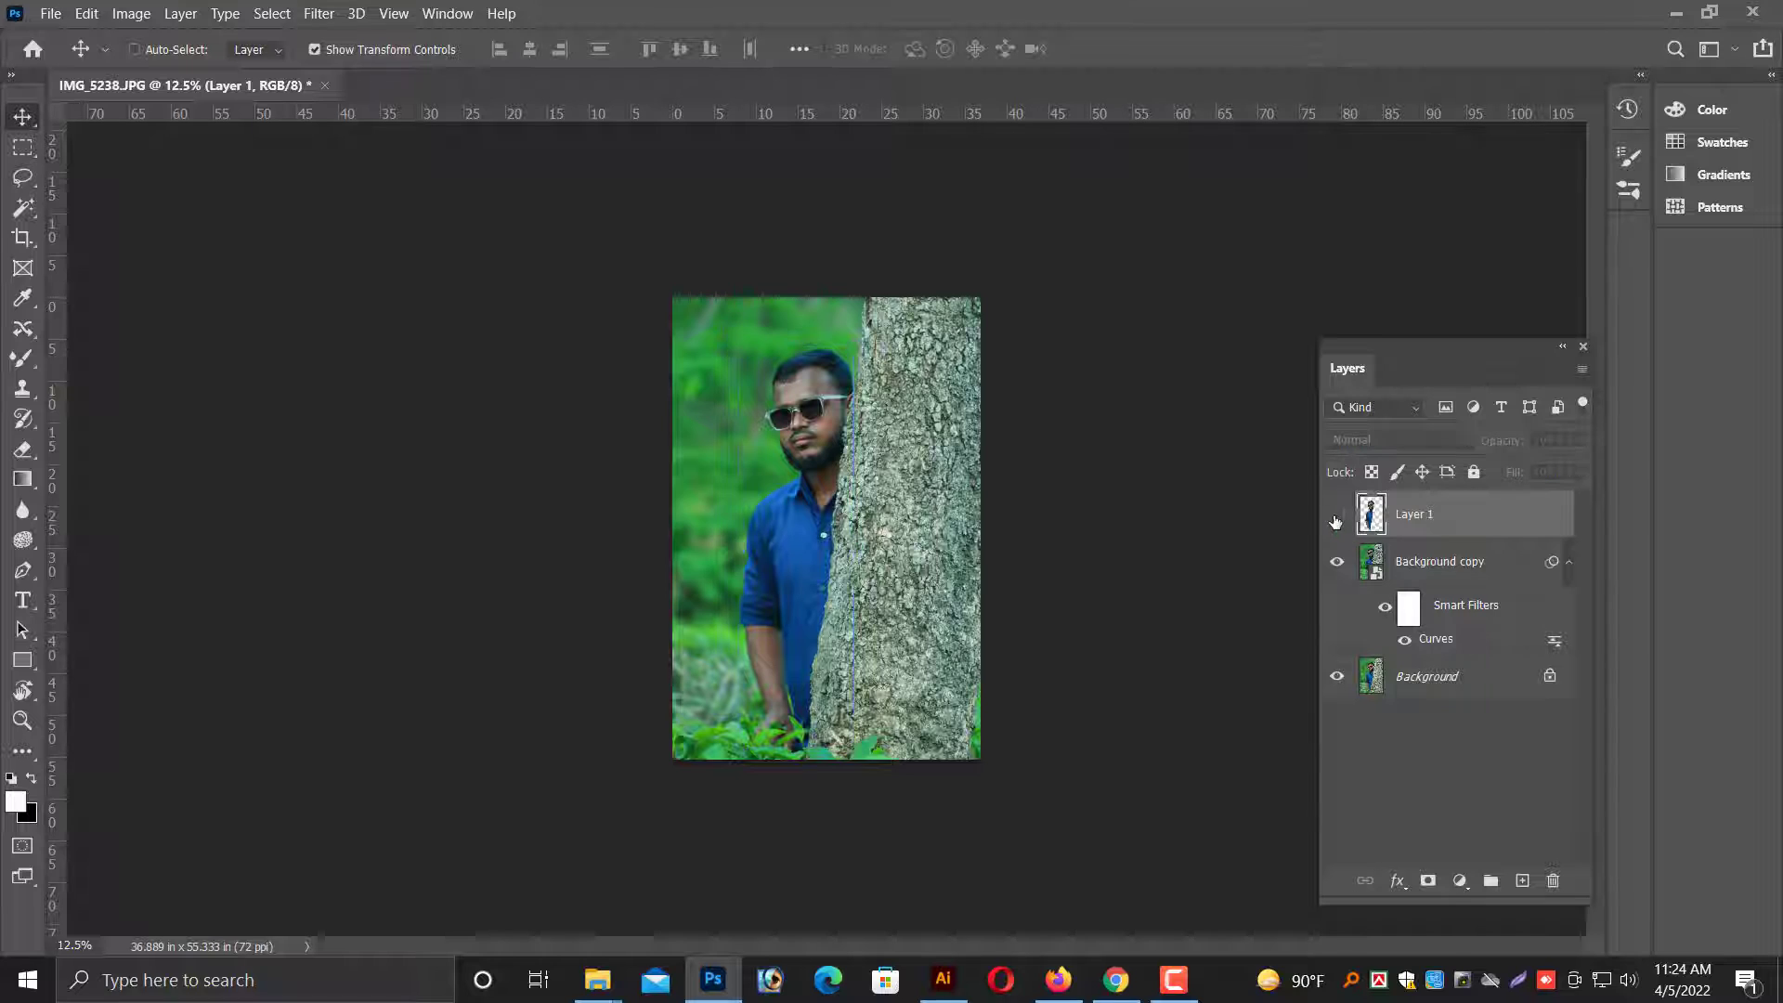
{"action": "right_click", "coordinate": [926, 334]}
{"action": "left_click", "coordinate": [975, 354]}
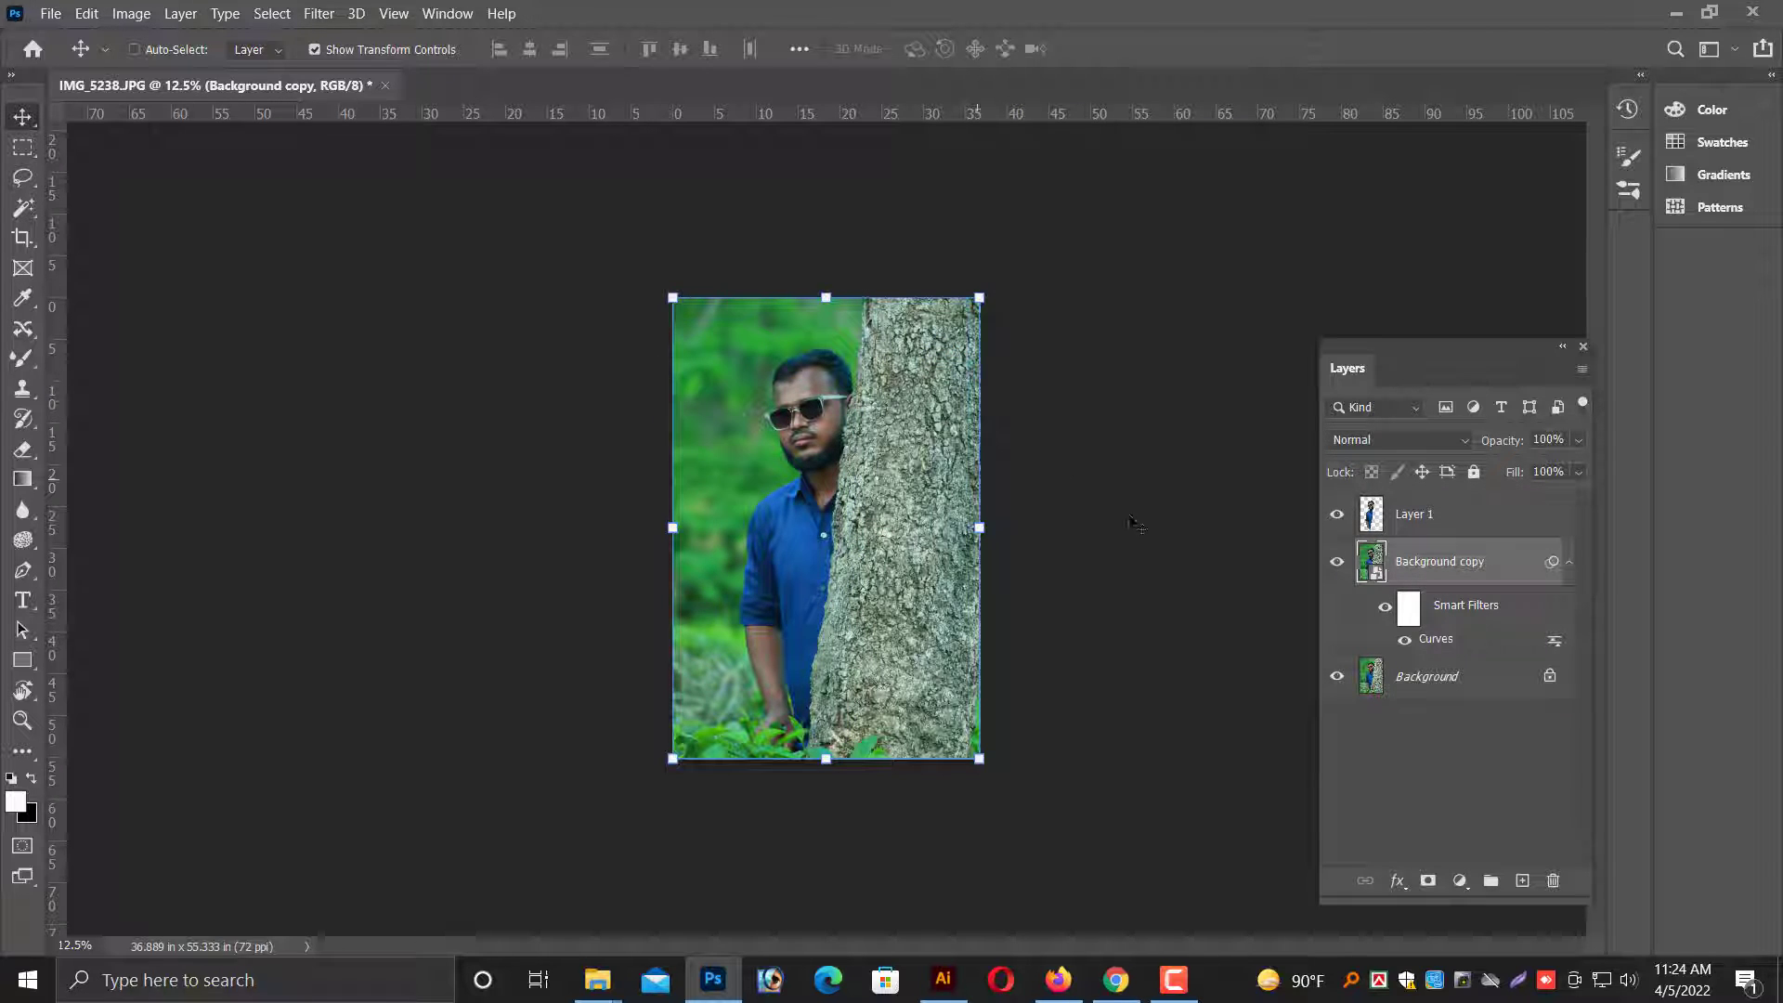
Open Camera Raw on Background copy and set Highlights -100 and Shadows +75.
{"action": "left_click", "coordinate": [320, 17]}
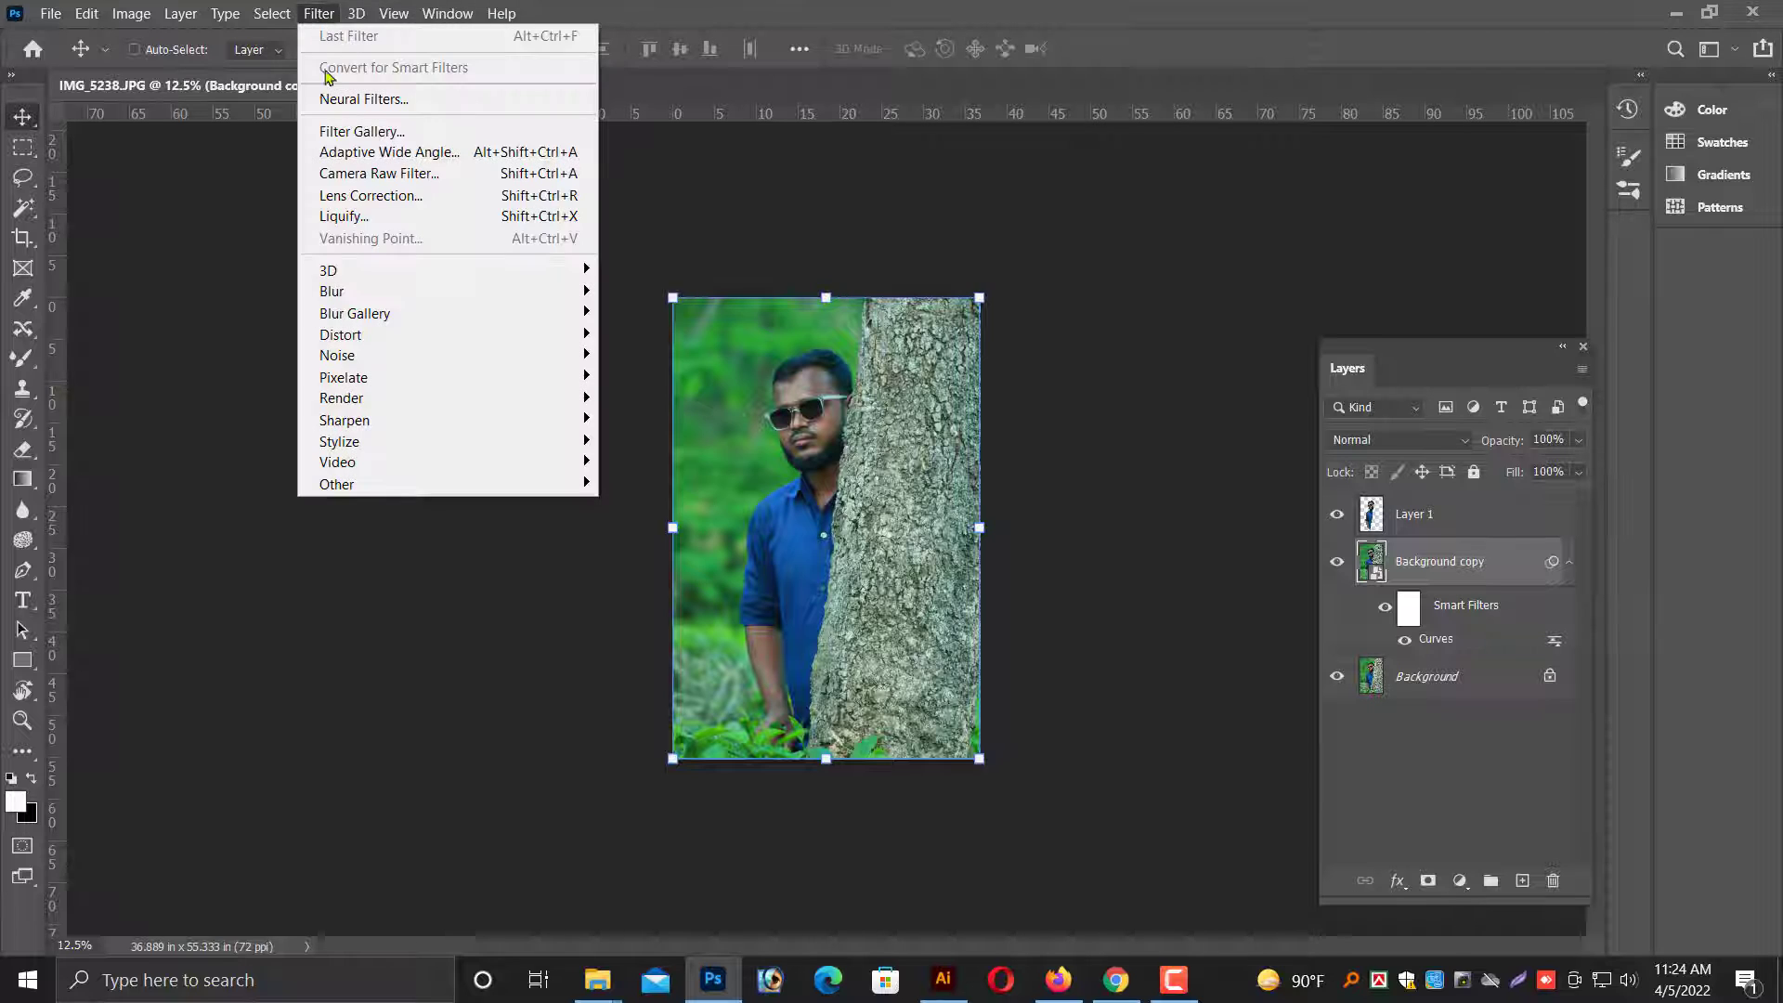
{"action": "left_click", "coordinate": [367, 174]}
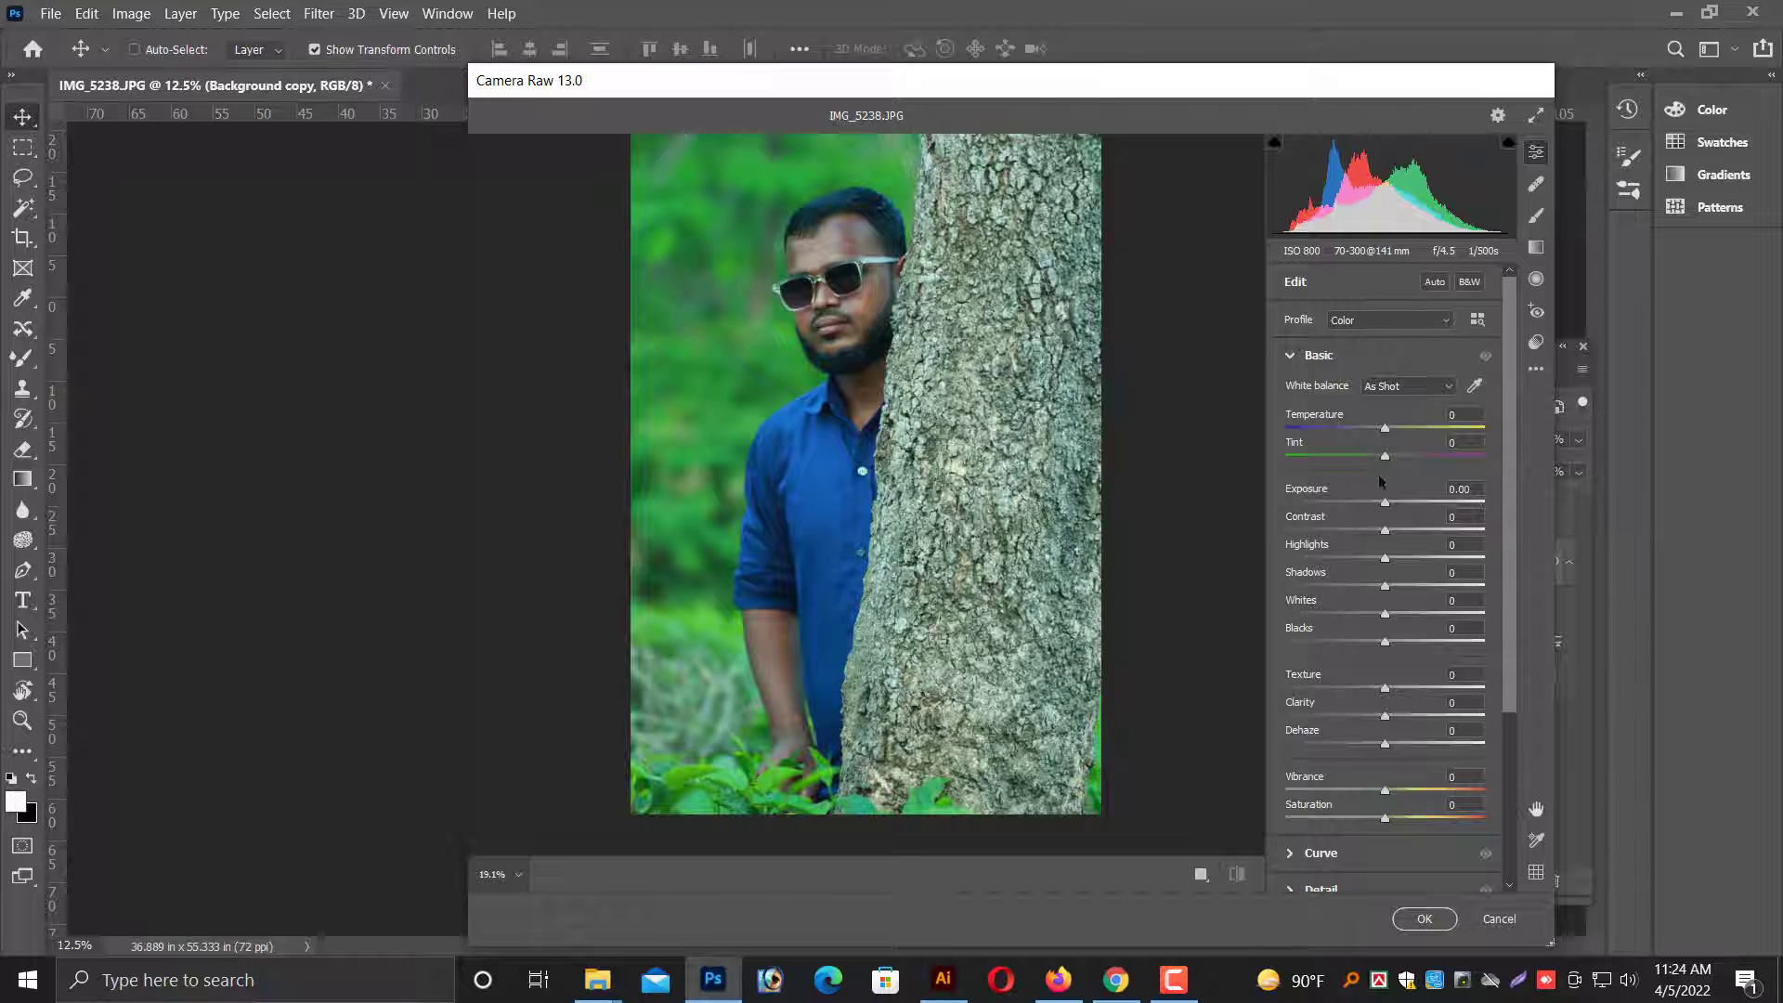
{"action": "mouse_move", "coordinate": [1308, 557]}
{"action": "left_mouse_down"}
{"action": "mouse_move", "coordinate": [1283, 557]}
{"action": "mouse_move", "coordinate": [1309, 558]}
{"action": "left_mouse_up"}
{"action": "left_click", "coordinate": [1282, 567]}
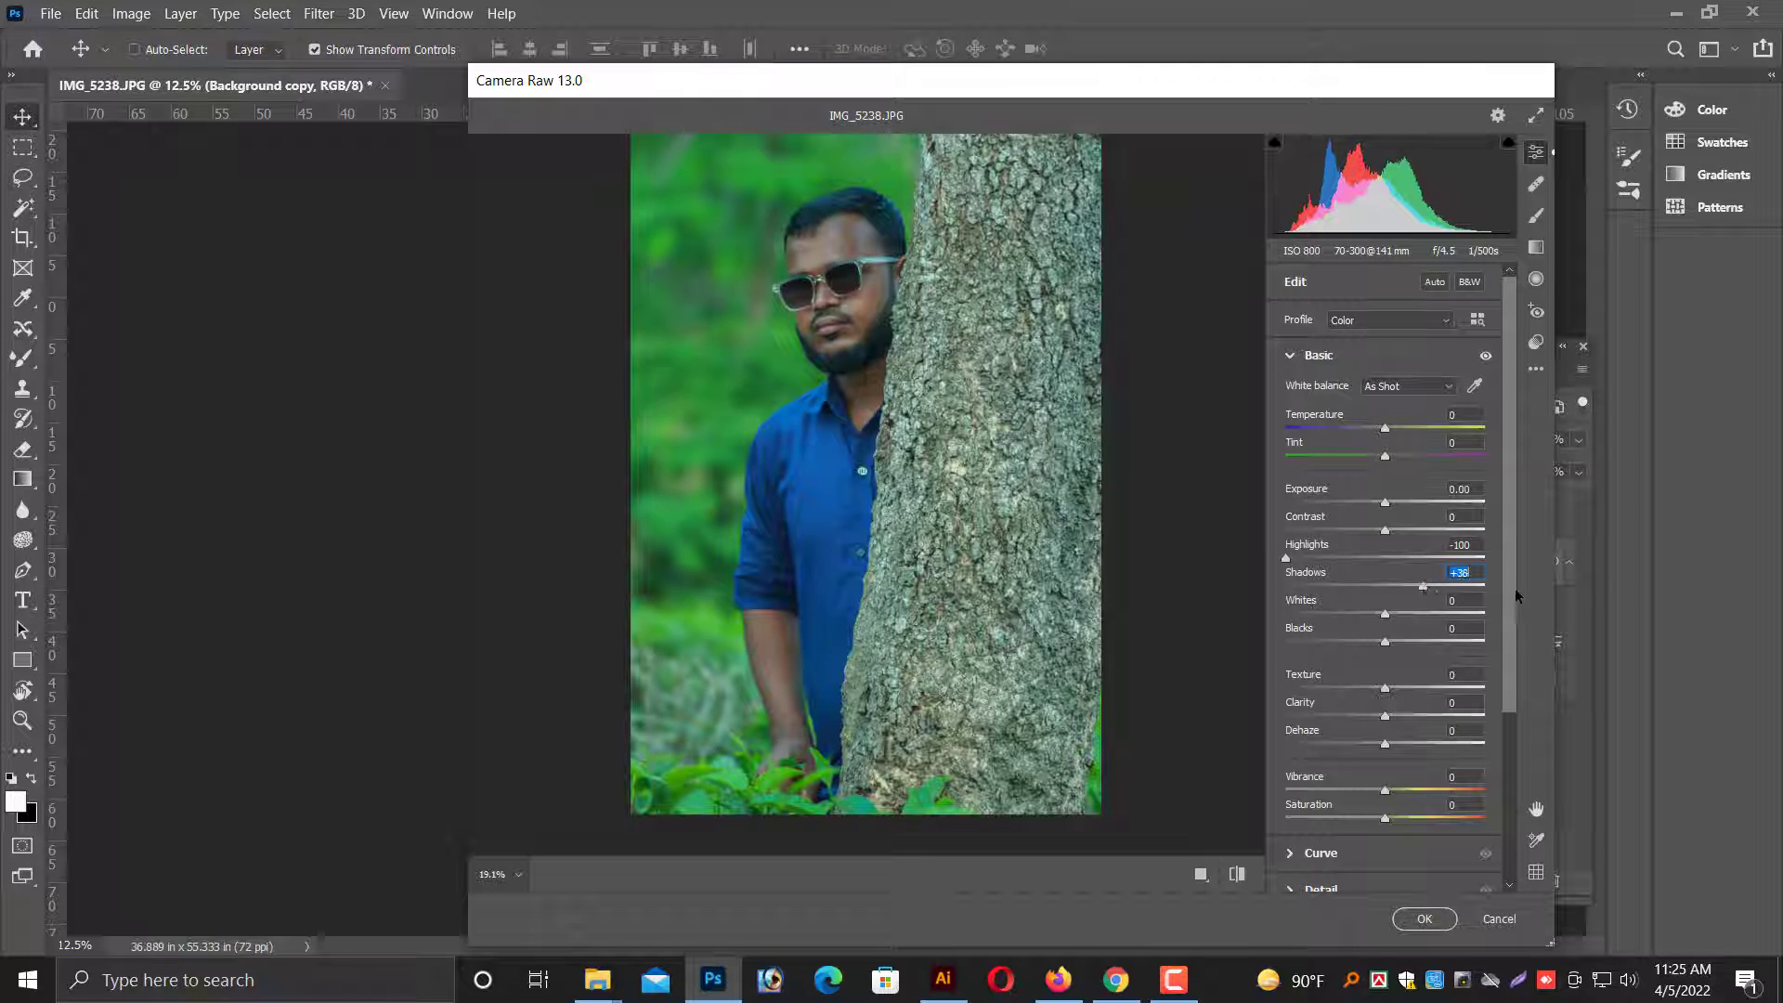
{"action": "mouse_move", "coordinate": [1432, 590]}
{"action": "left_mouse_down"}
{"action": "mouse_move", "coordinate": [1465, 590]}
{"action": "mouse_move", "coordinate": [1372, 642]}
{"action": "left_mouse_up"}
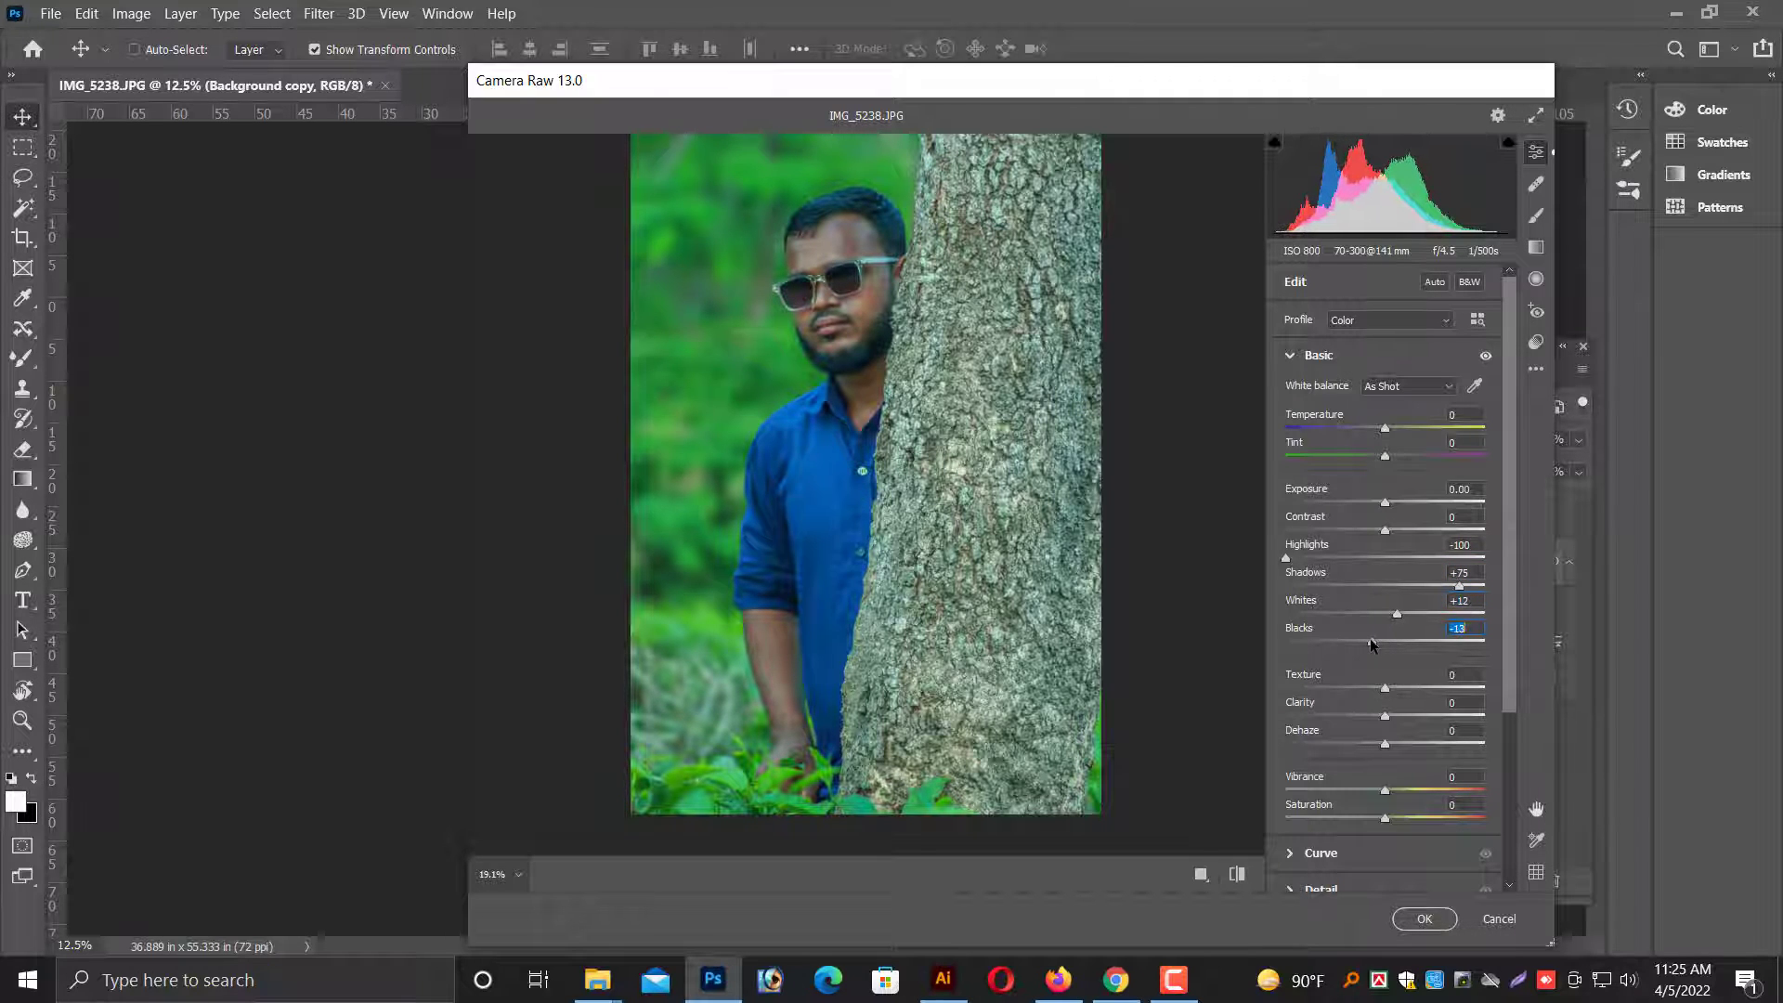
{"action": "left_click_drag", "start_coordinate": [1003, 580], "coordinate": [1003, 748]}
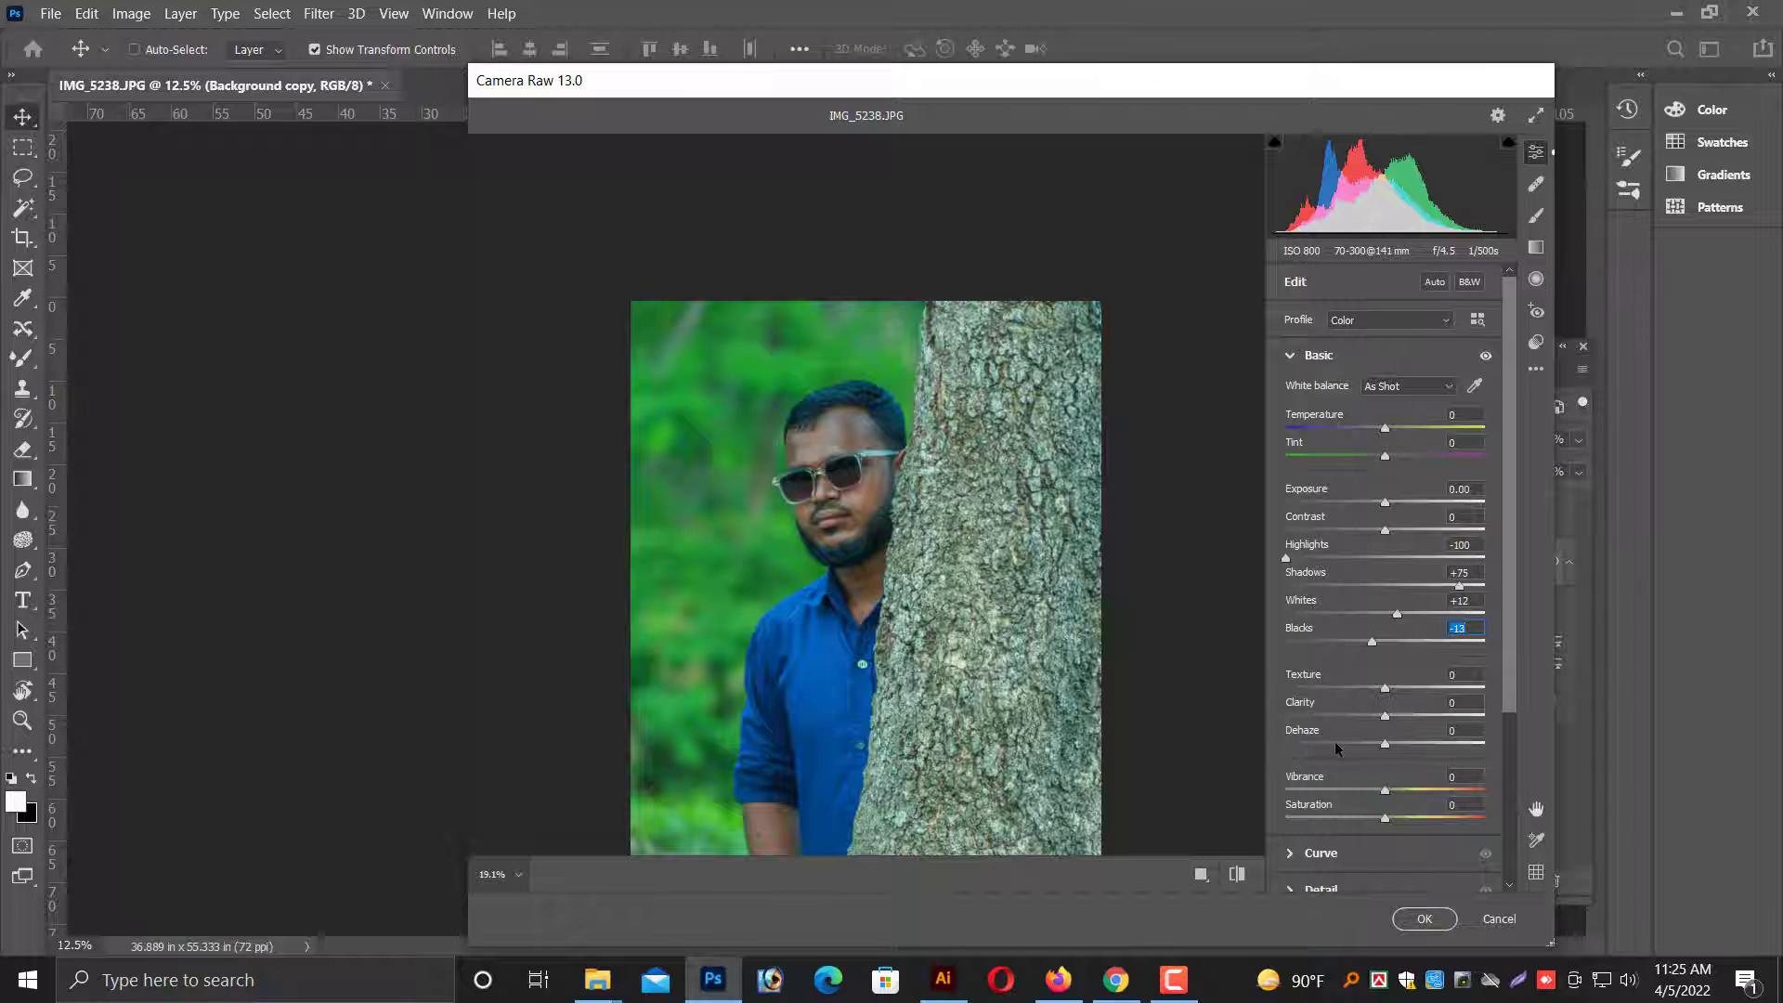
Raise Vibrance to +49 and Saturation to +44, cooling the temperature slightly.
{"action": "left_click_drag", "start_coordinate": [1384, 790], "coordinate": [1431, 791]}
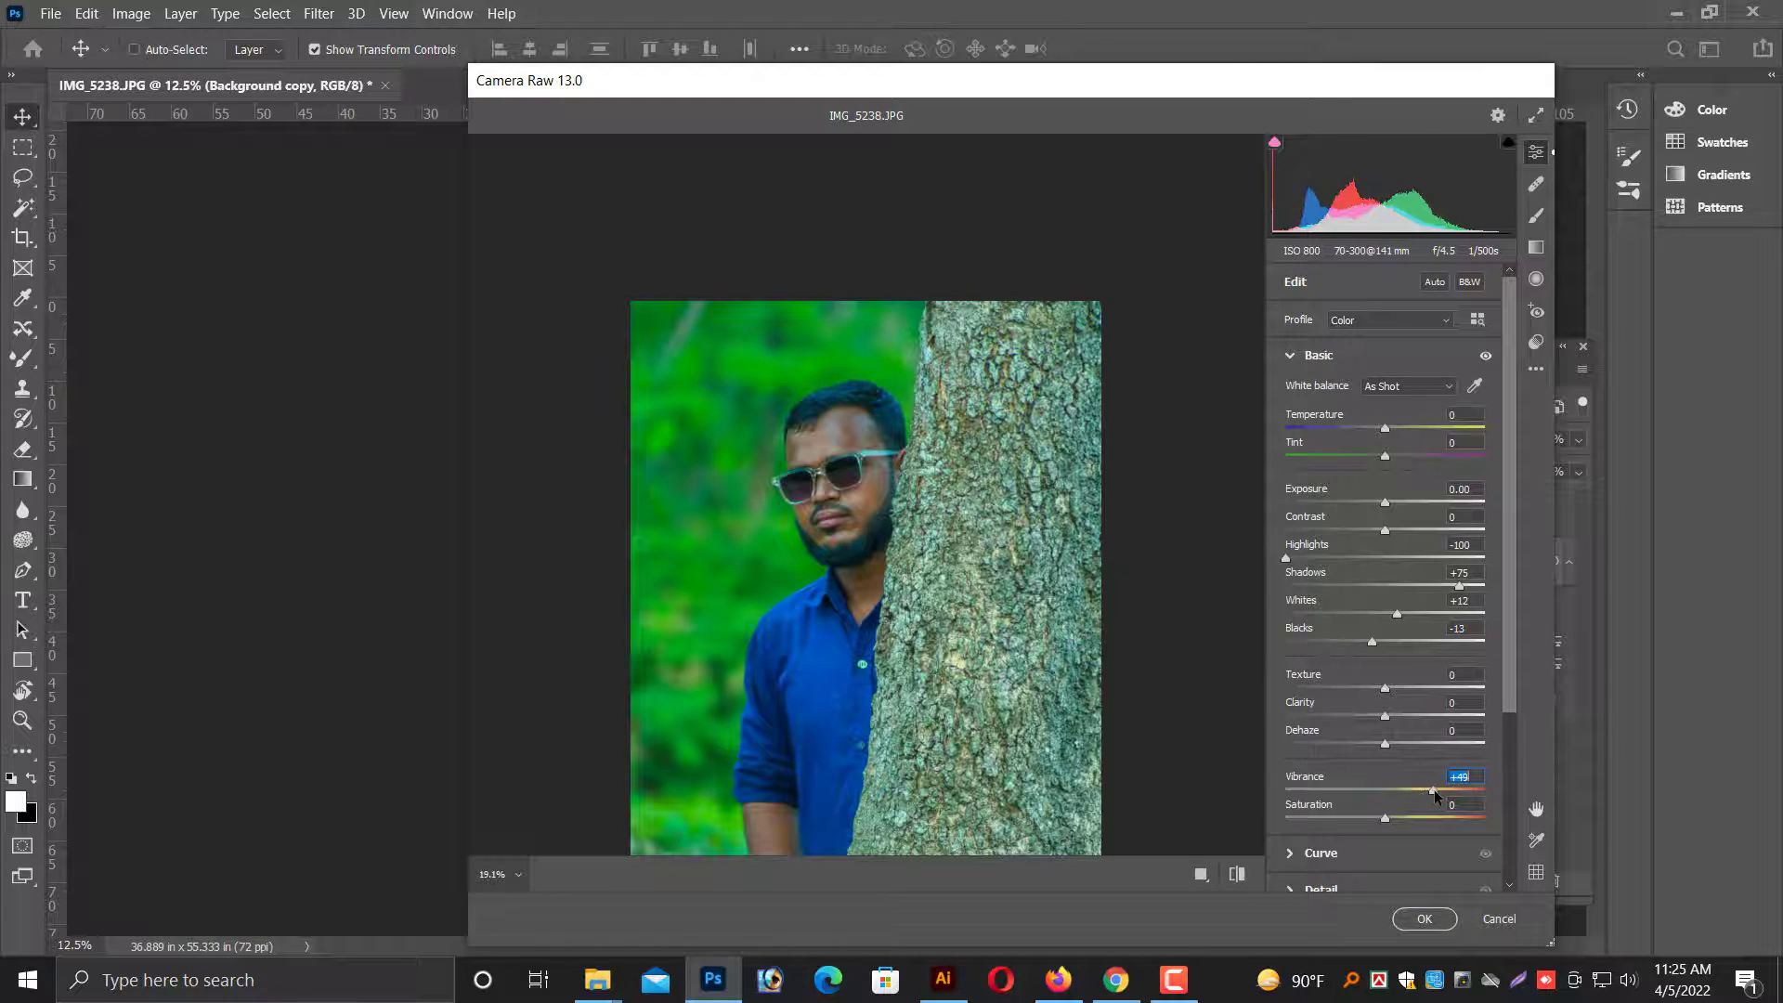
{"action": "left_click_drag", "start_coordinate": [1384, 817], "coordinate": [1387, 819]}
{"action": "mouse_move", "coordinate": [1384, 430]}
{"action": "left_mouse_down"}
{"action": "mouse_move", "coordinate": [1416, 430]}
{"action": "mouse_move", "coordinate": [1368, 425]}
{"action": "mouse_move", "coordinate": [1383, 429]}
{"action": "mouse_move", "coordinate": [1371, 455]}
{"action": "left_mouse_up"}
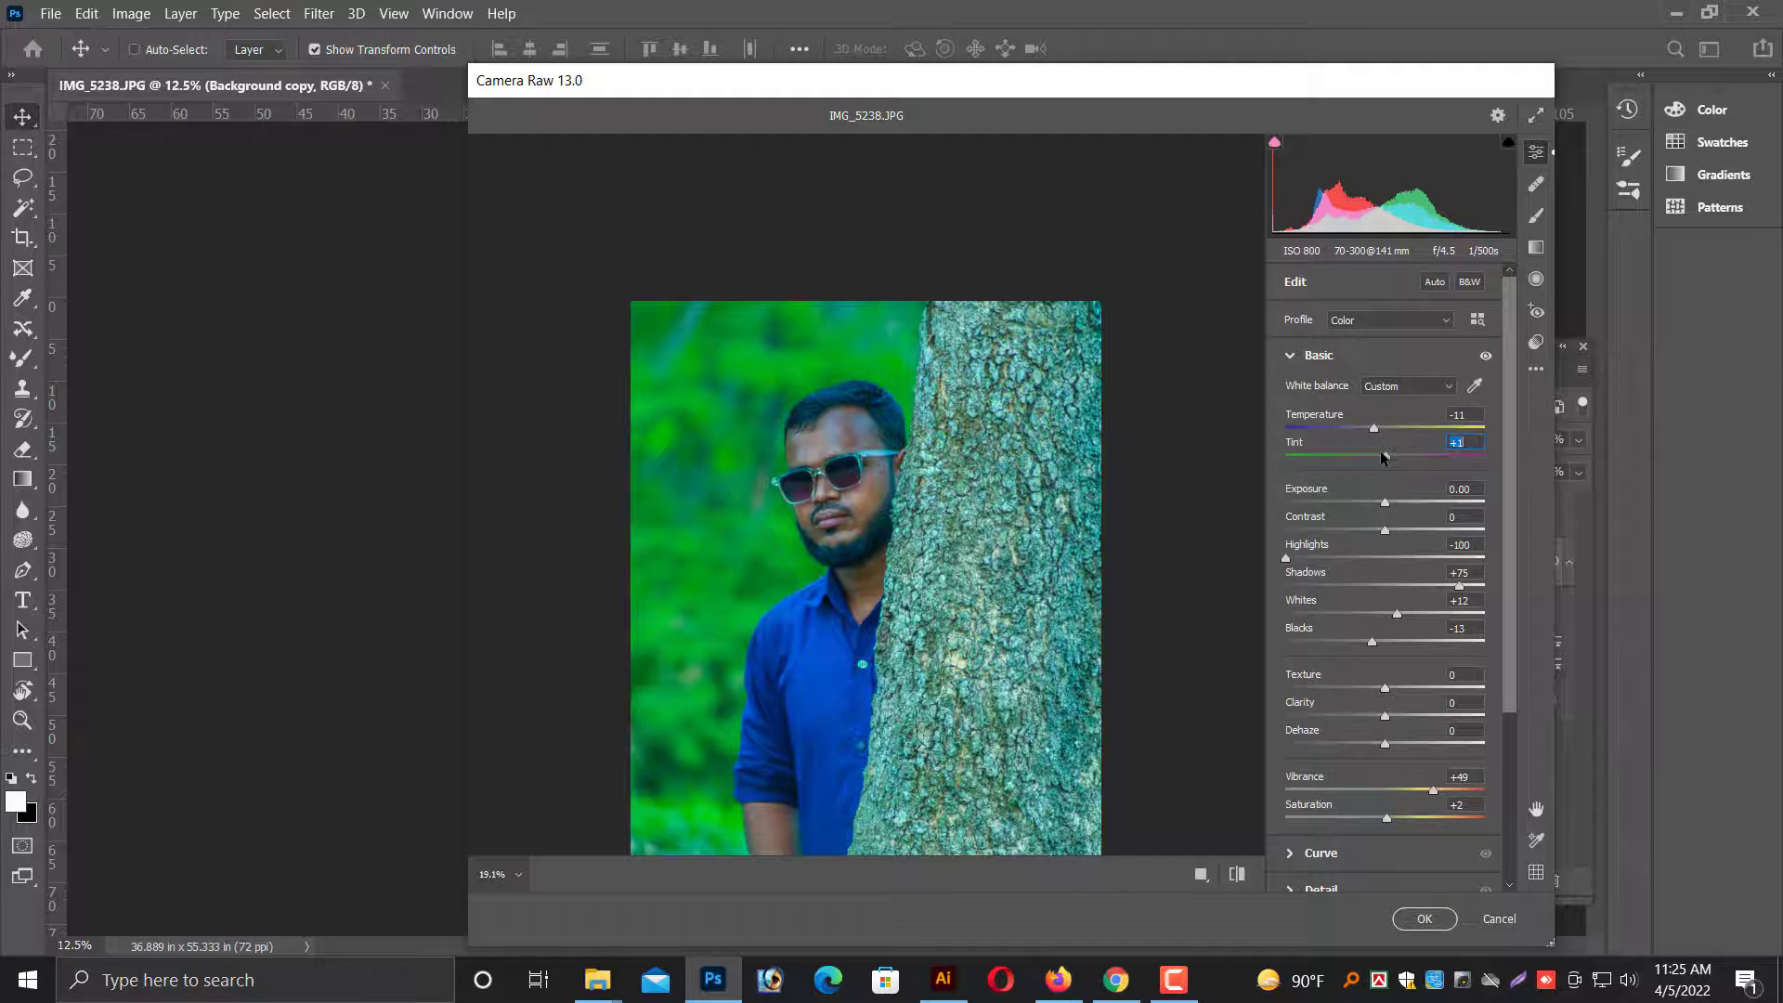
{"action": "scroll", "coordinate": [1329, 548], "scroll_direction": "down", "scroll_amount": 3}
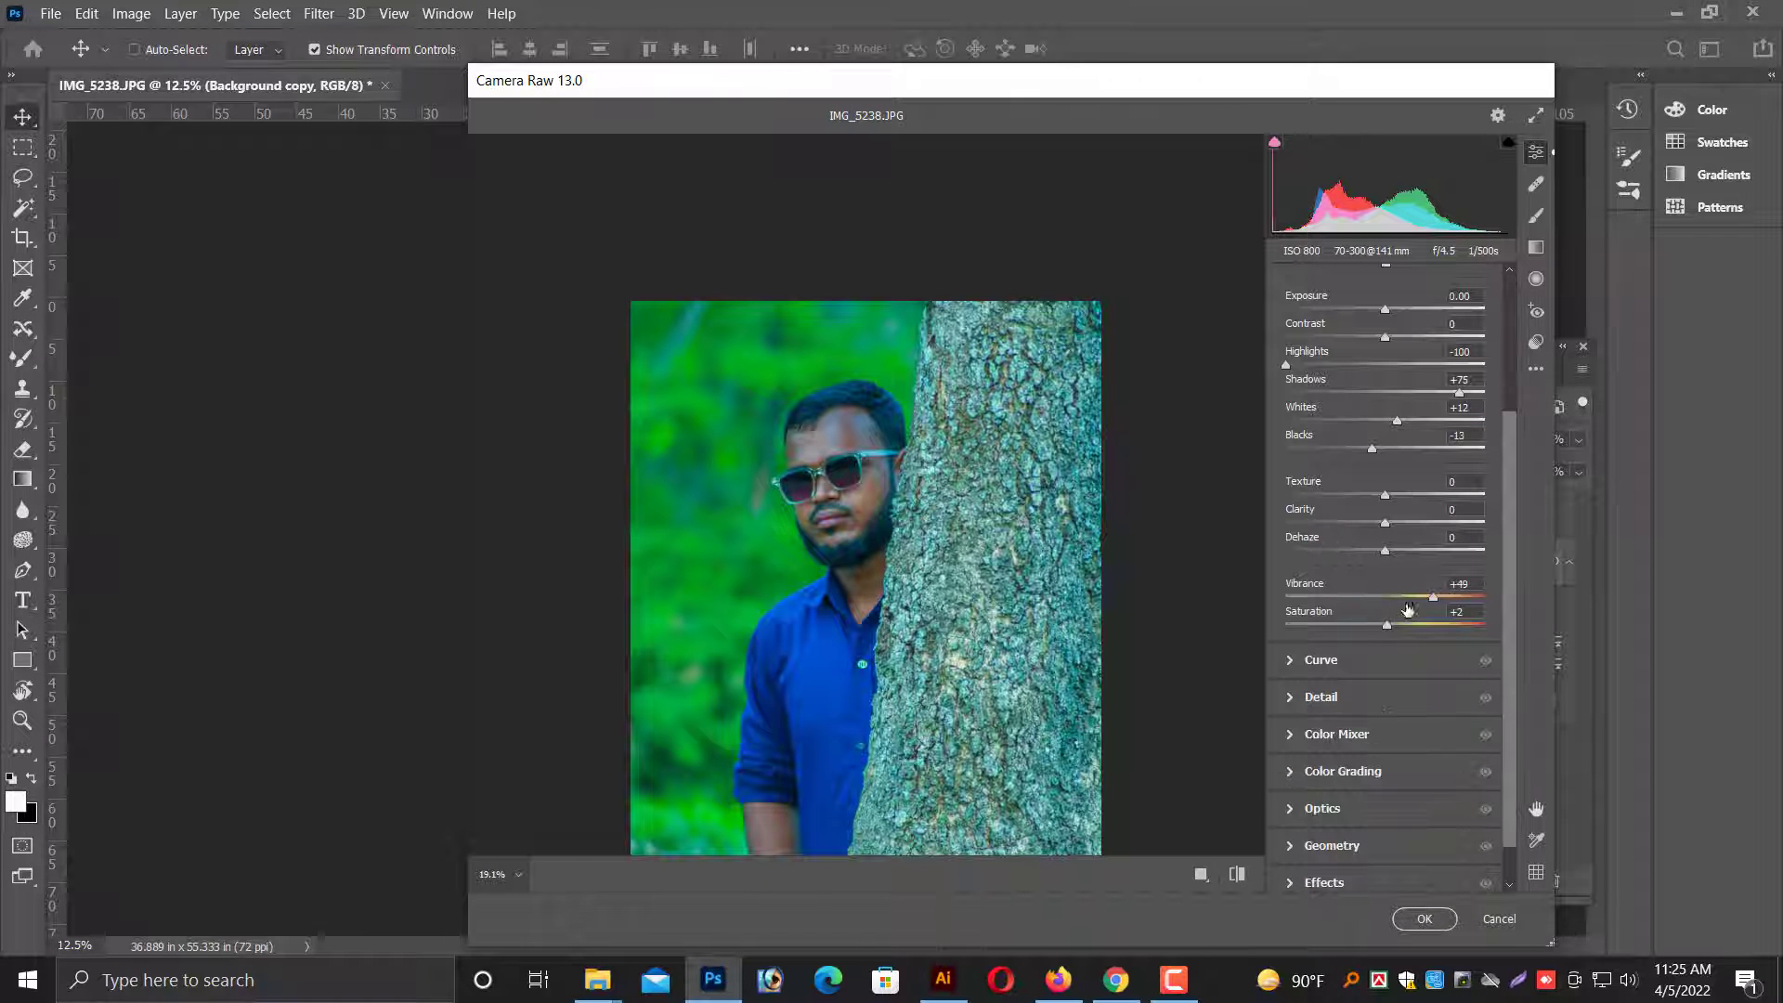
{"action": "left_click_drag", "start_coordinate": [1407, 624], "coordinate": [1431, 617]}
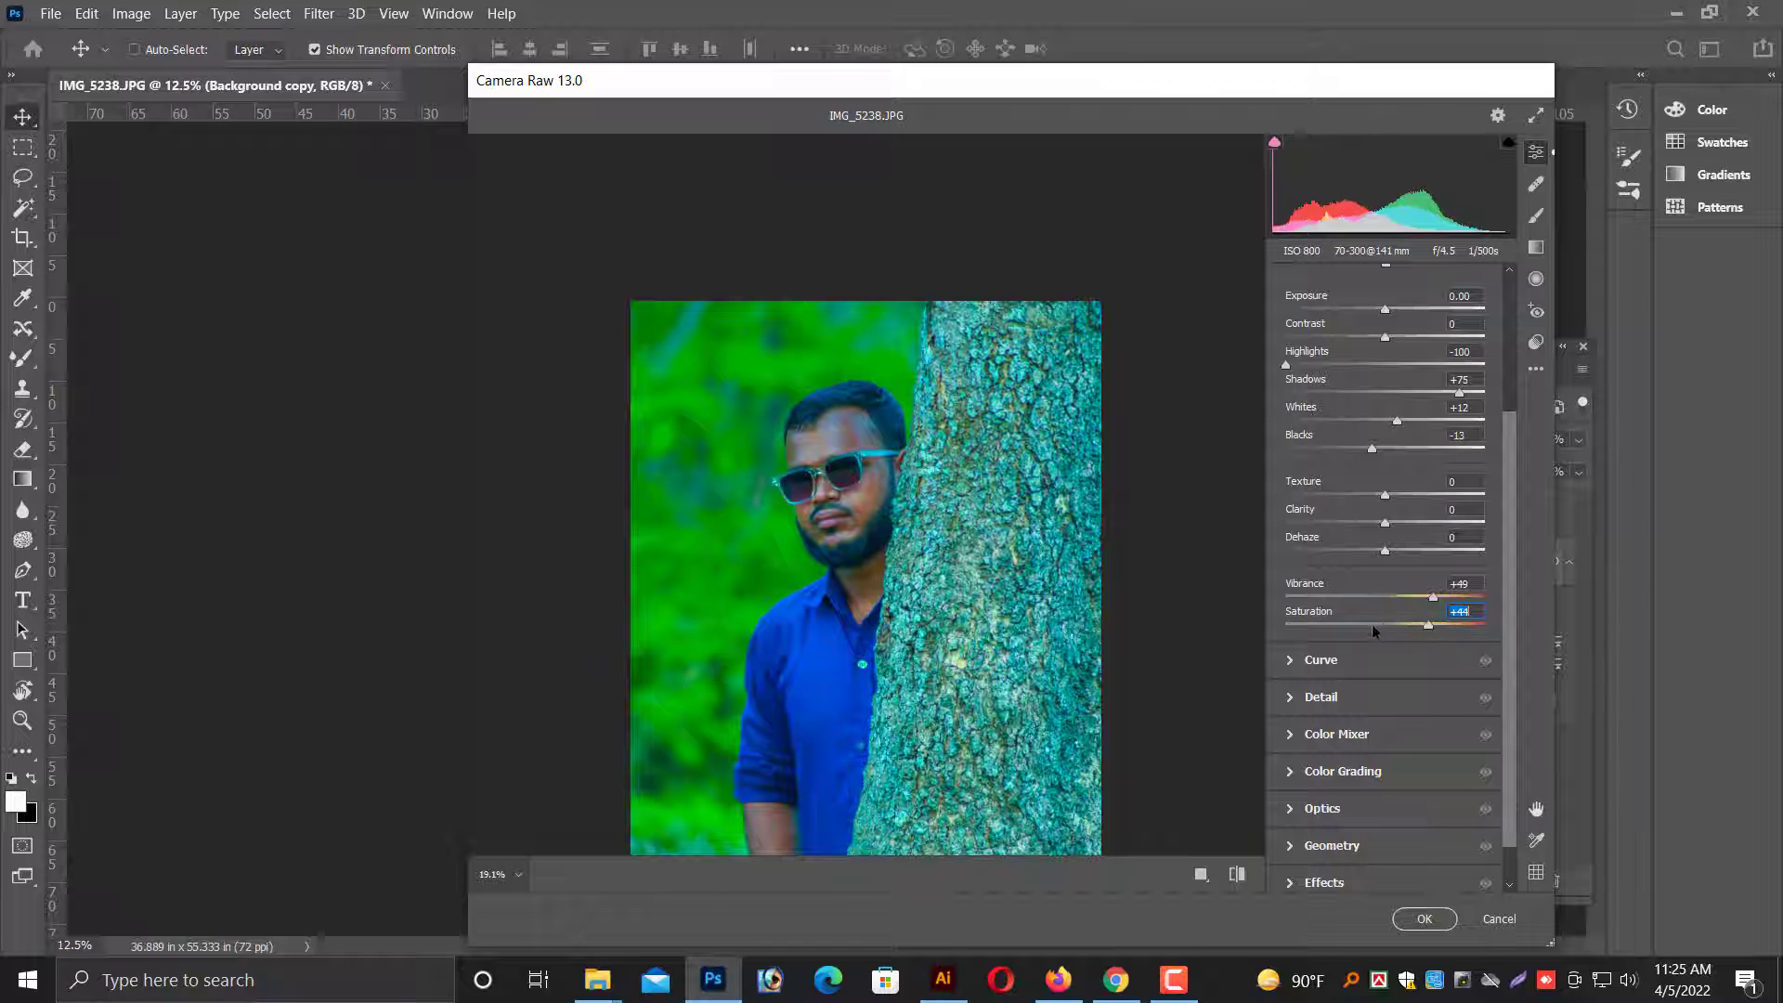
{"action": "scroll", "coordinate": [1373, 624], "scroll_direction": "down", "scroll_amount": 1}
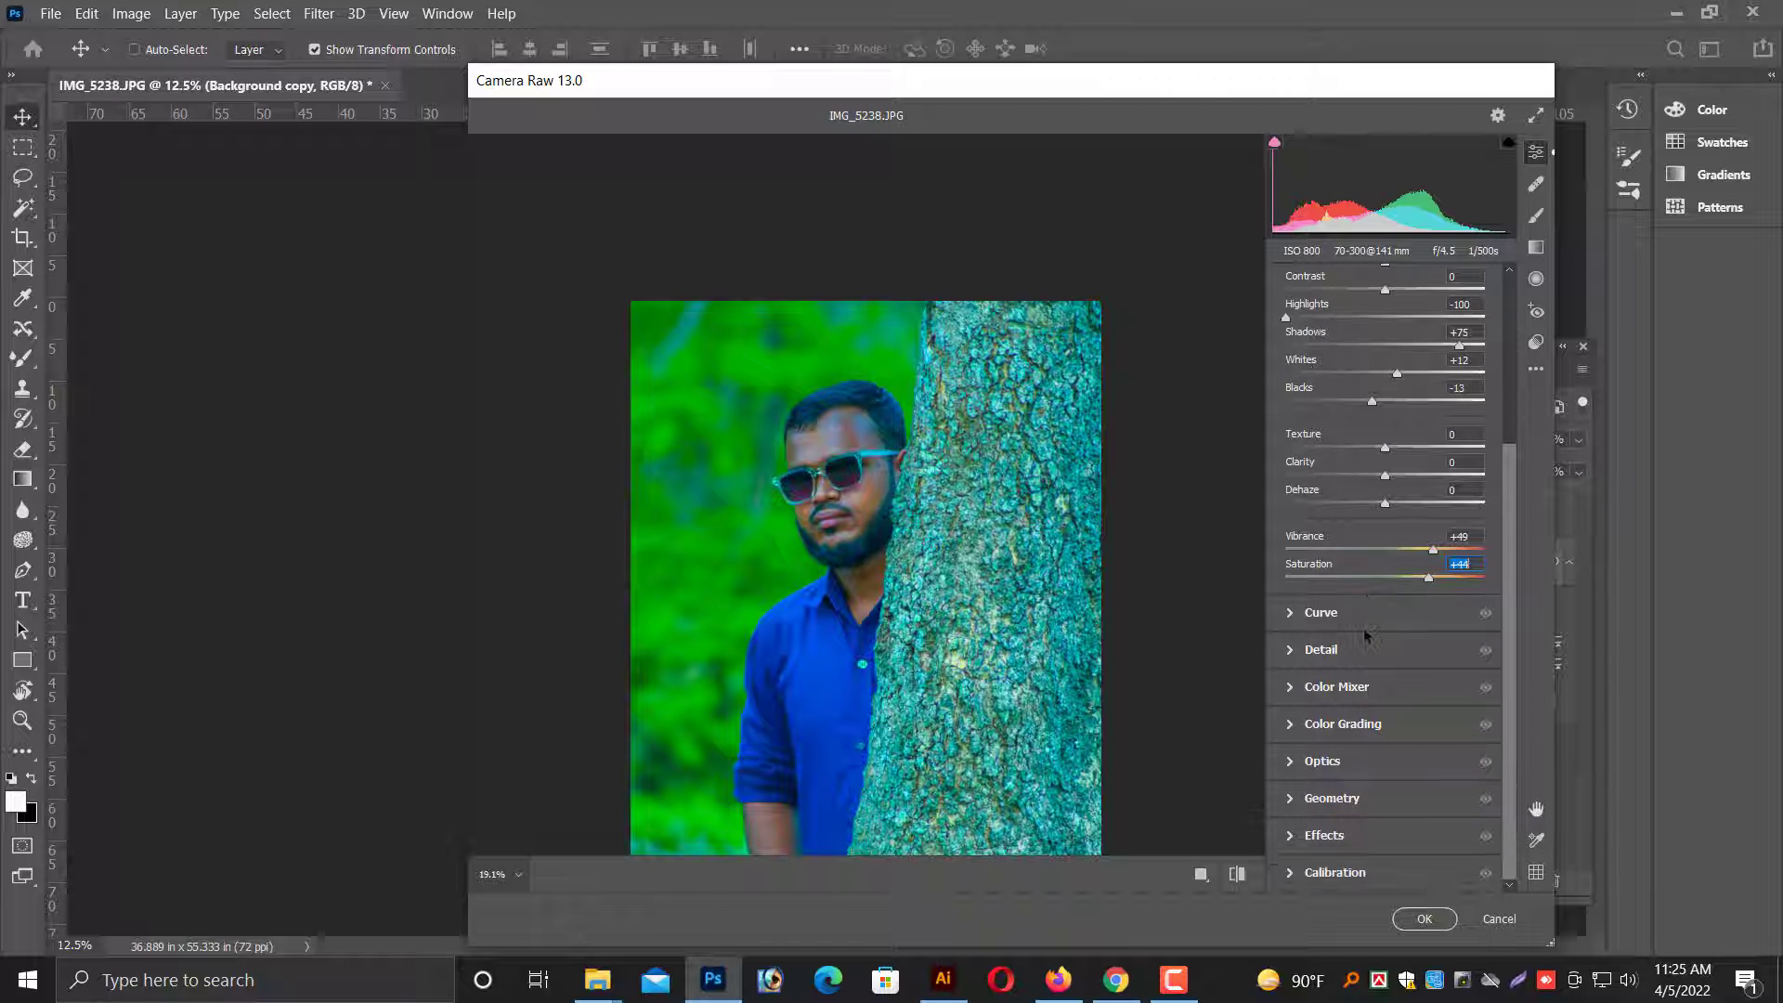
In the Camera Raw Curve section, set Darks to -77 and Shadows to -11.
{"action": "left_click", "coordinate": [1307, 624]}
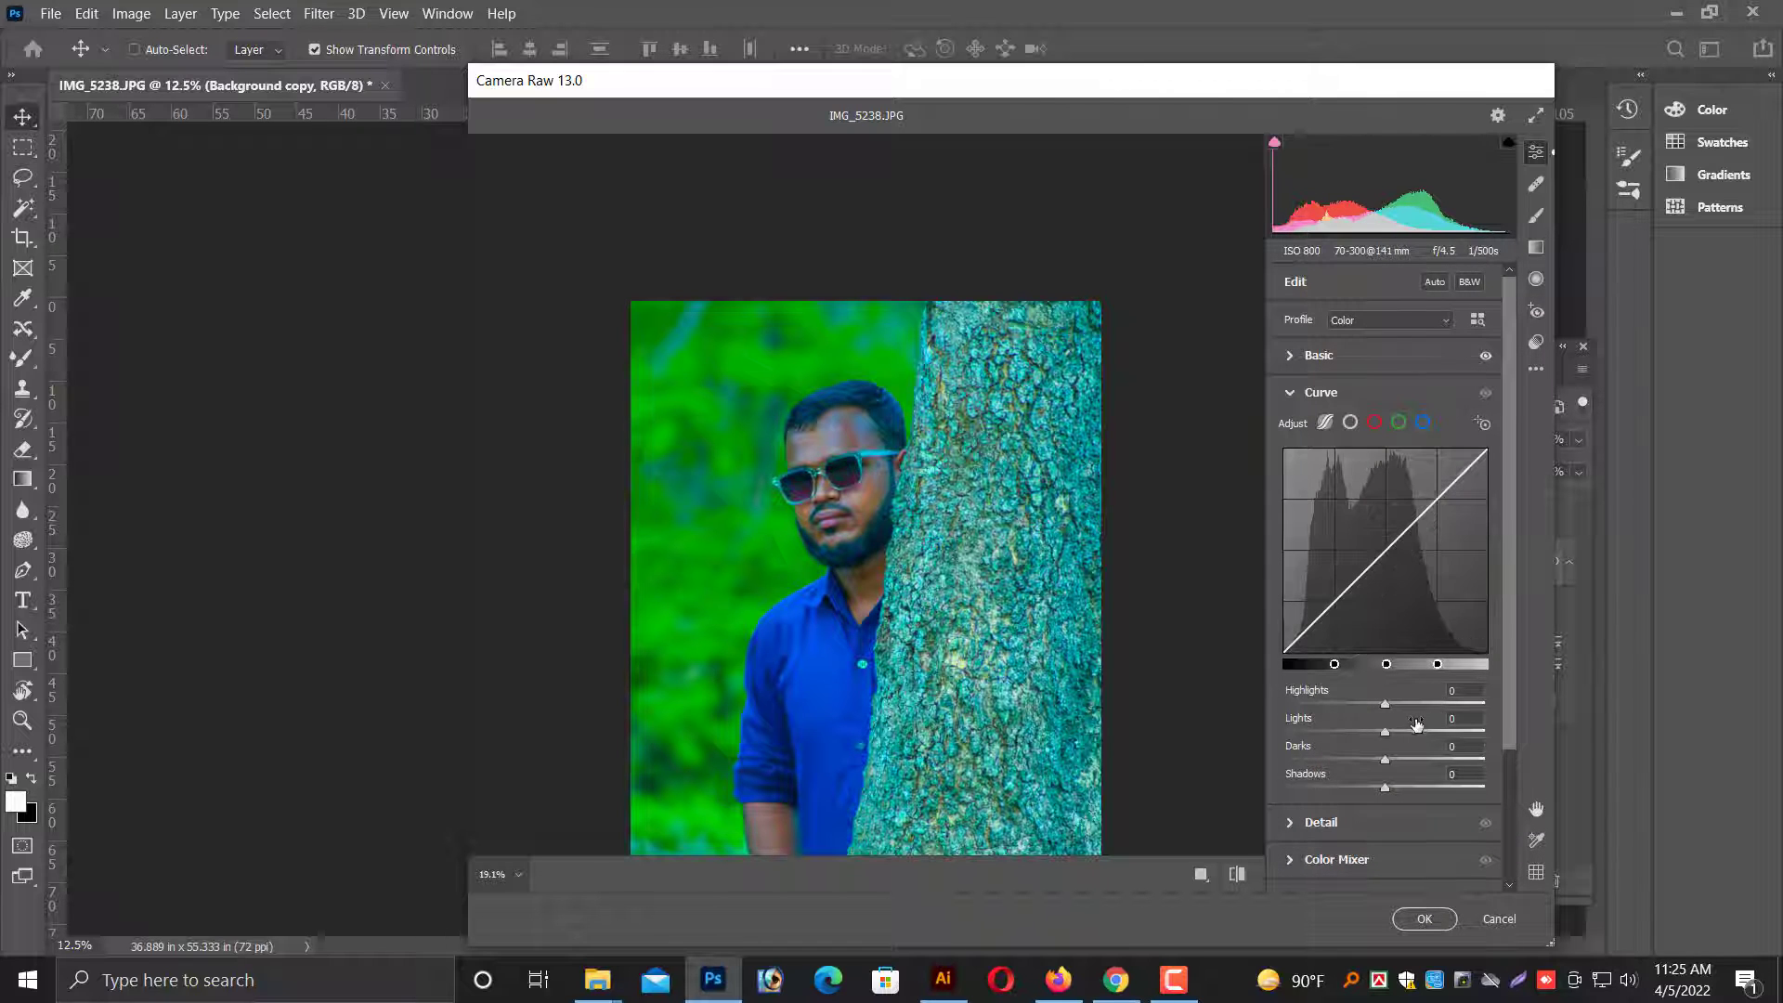
{"action": "left_click_drag", "start_coordinate": [1373, 762], "coordinate": [1310, 760]}
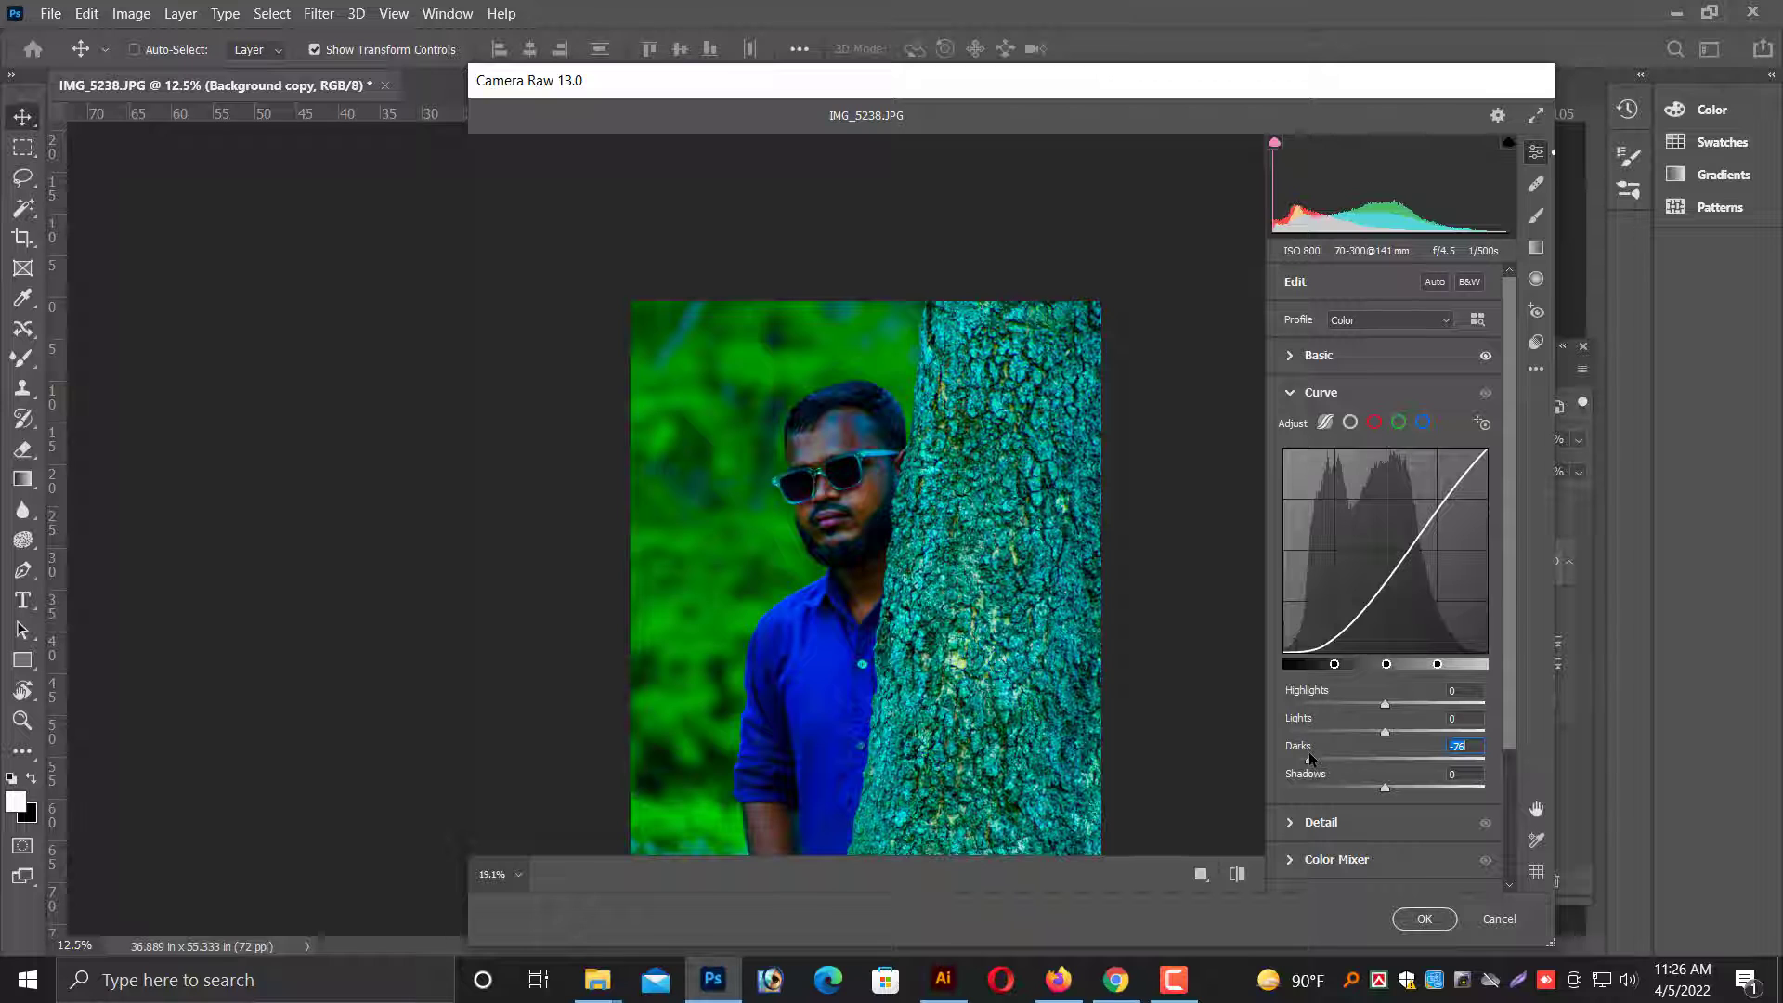
{"action": "left_click_drag", "start_coordinate": [1310, 758], "coordinate": [1309, 759]}
{"action": "left_click_drag", "start_coordinate": [1356, 786], "coordinate": [1374, 789]}
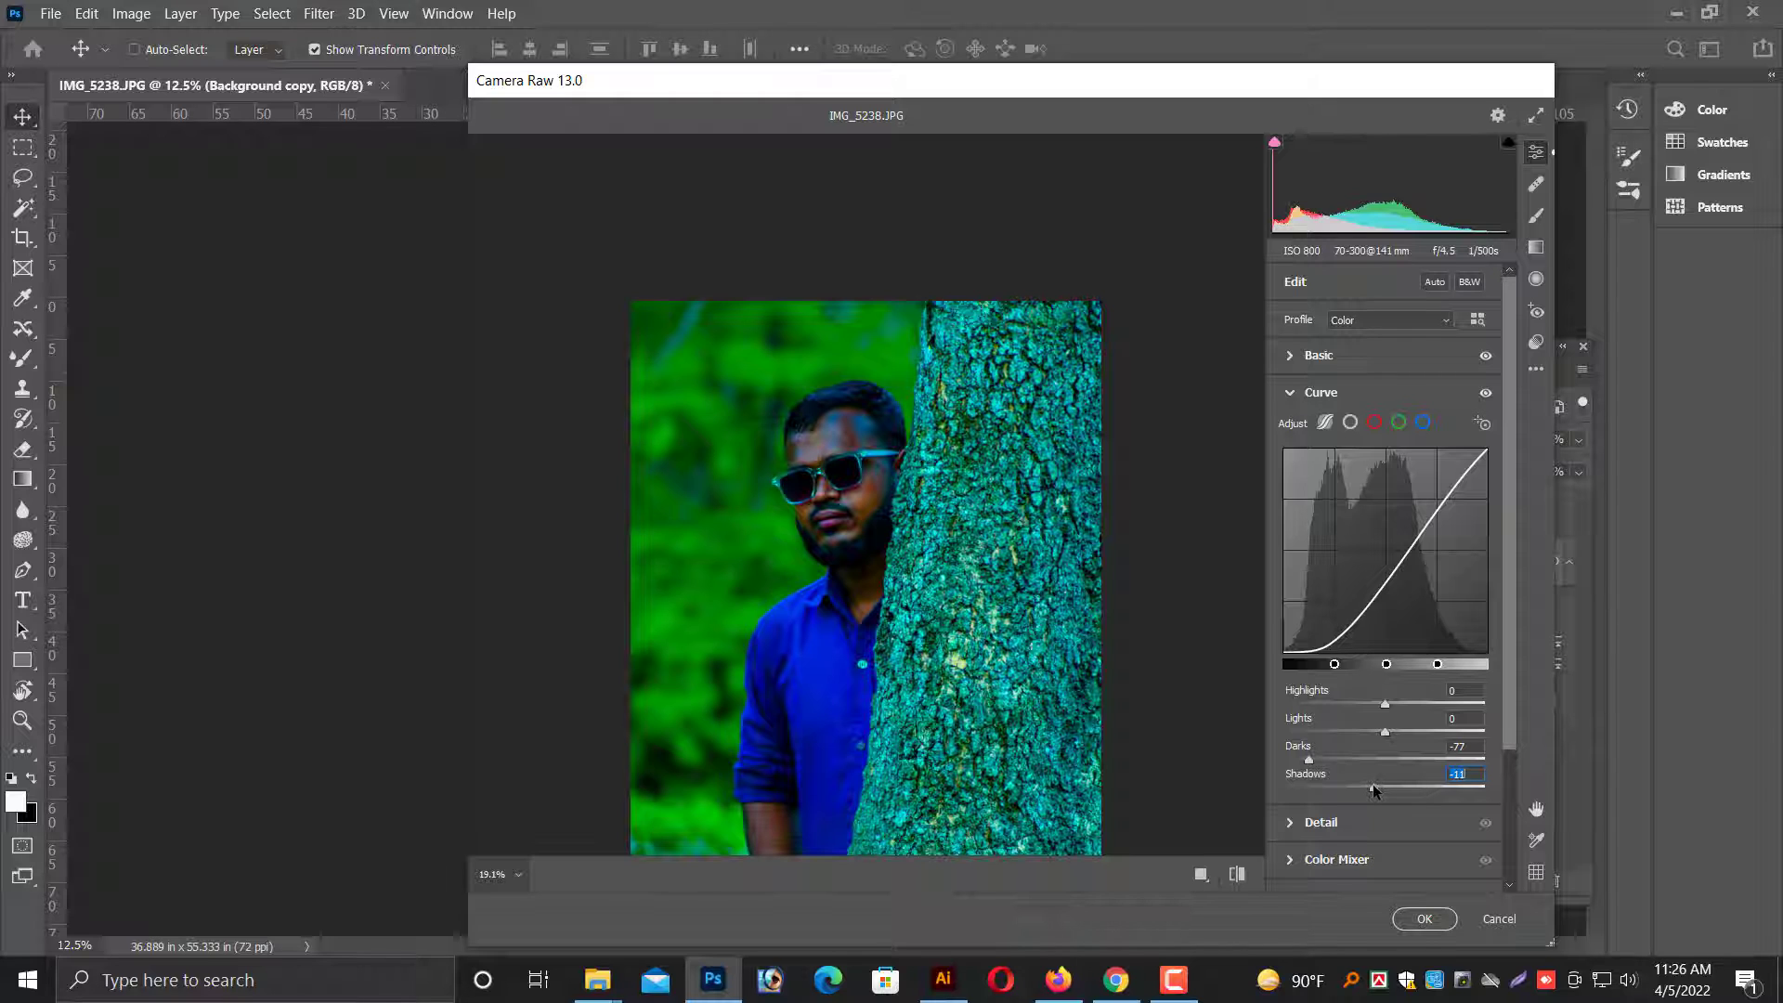
{"action": "scroll", "coordinate": [1337, 631], "scroll_direction": "down", "scroll_amount": 3}
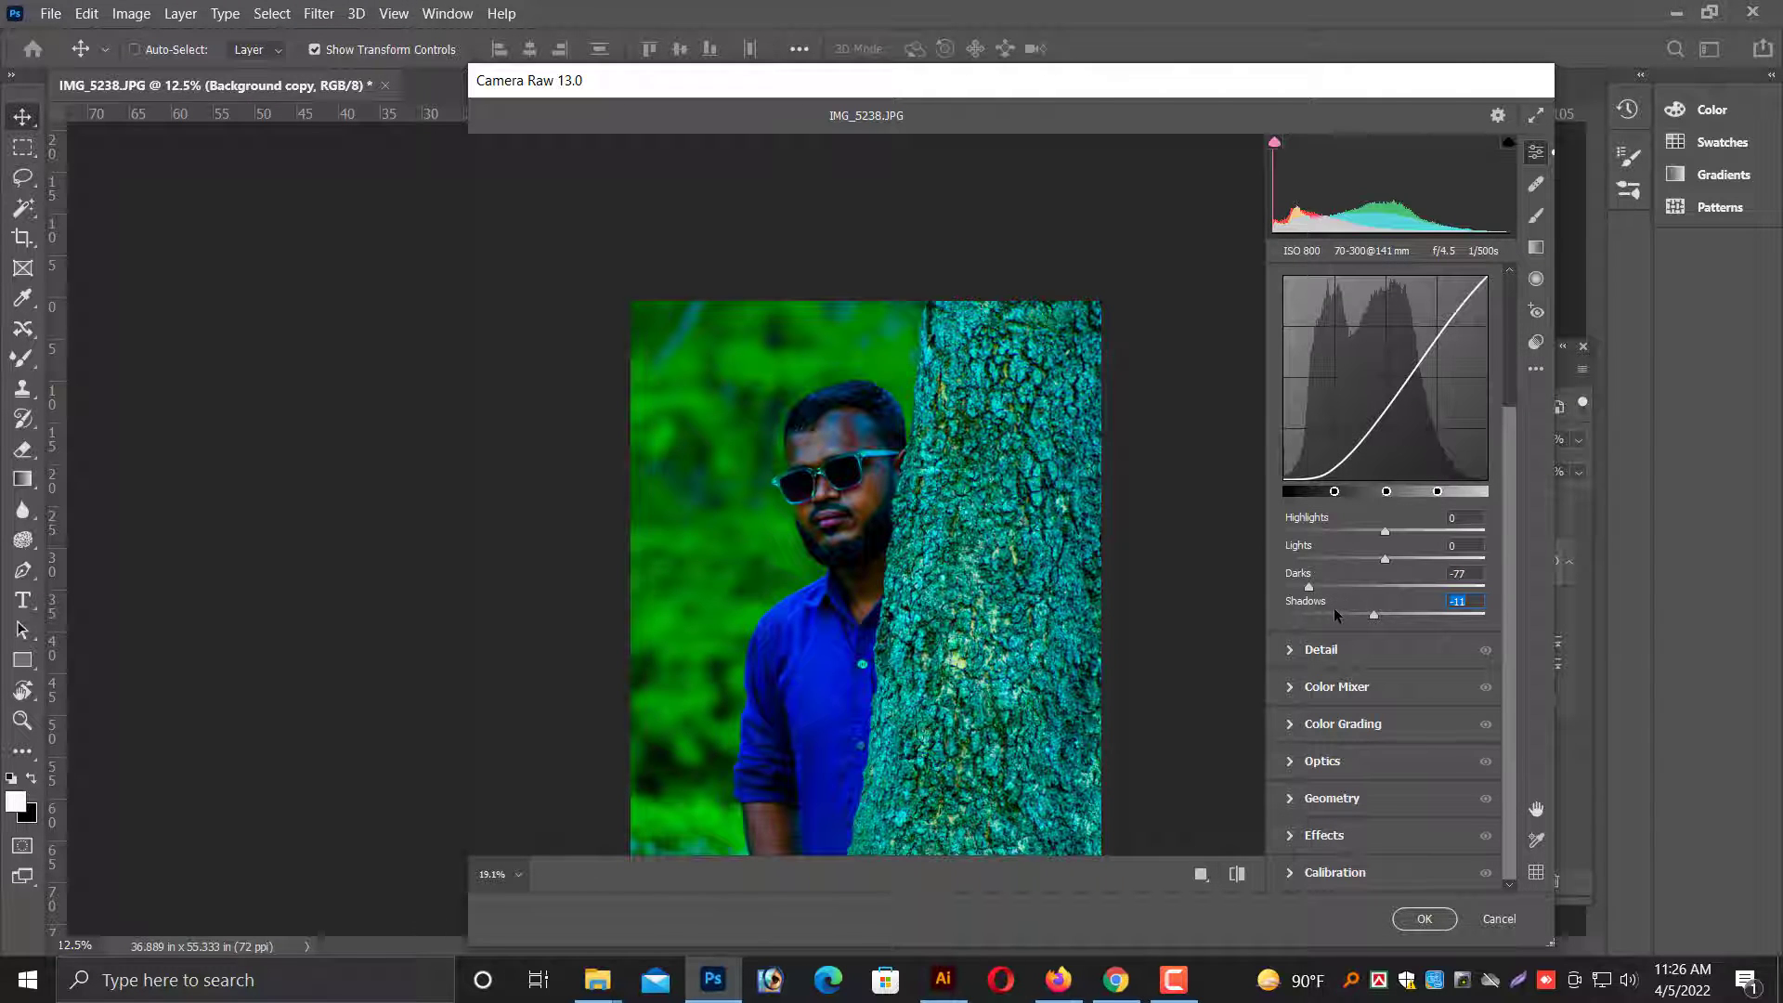
In Color Mixer, raise Greens saturation to +89 and Aquas to +28, shifting the green hue.
{"action": "left_click", "coordinate": [1289, 688]}
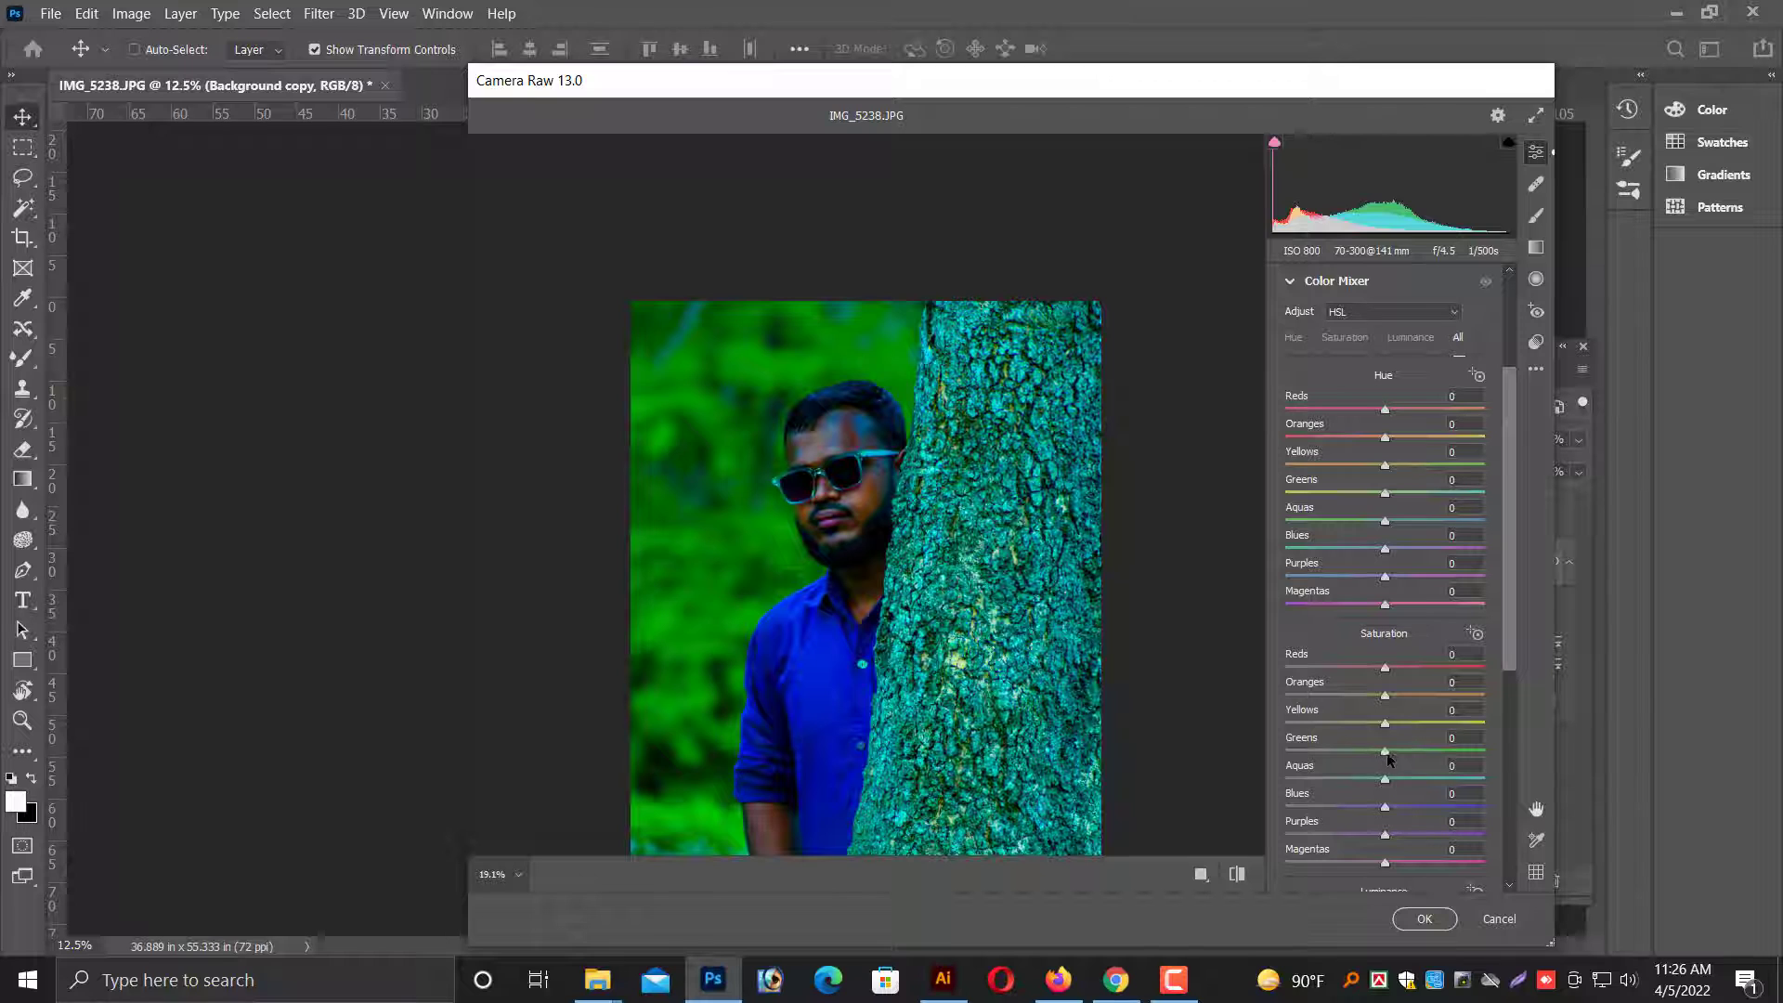
{"action": "mouse_move", "coordinate": [1388, 758]}
{"action": "left_mouse_down"}
{"action": "mouse_move", "coordinate": [1473, 755]}
{"action": "mouse_move", "coordinate": [1411, 781]}
{"action": "left_mouse_up"}
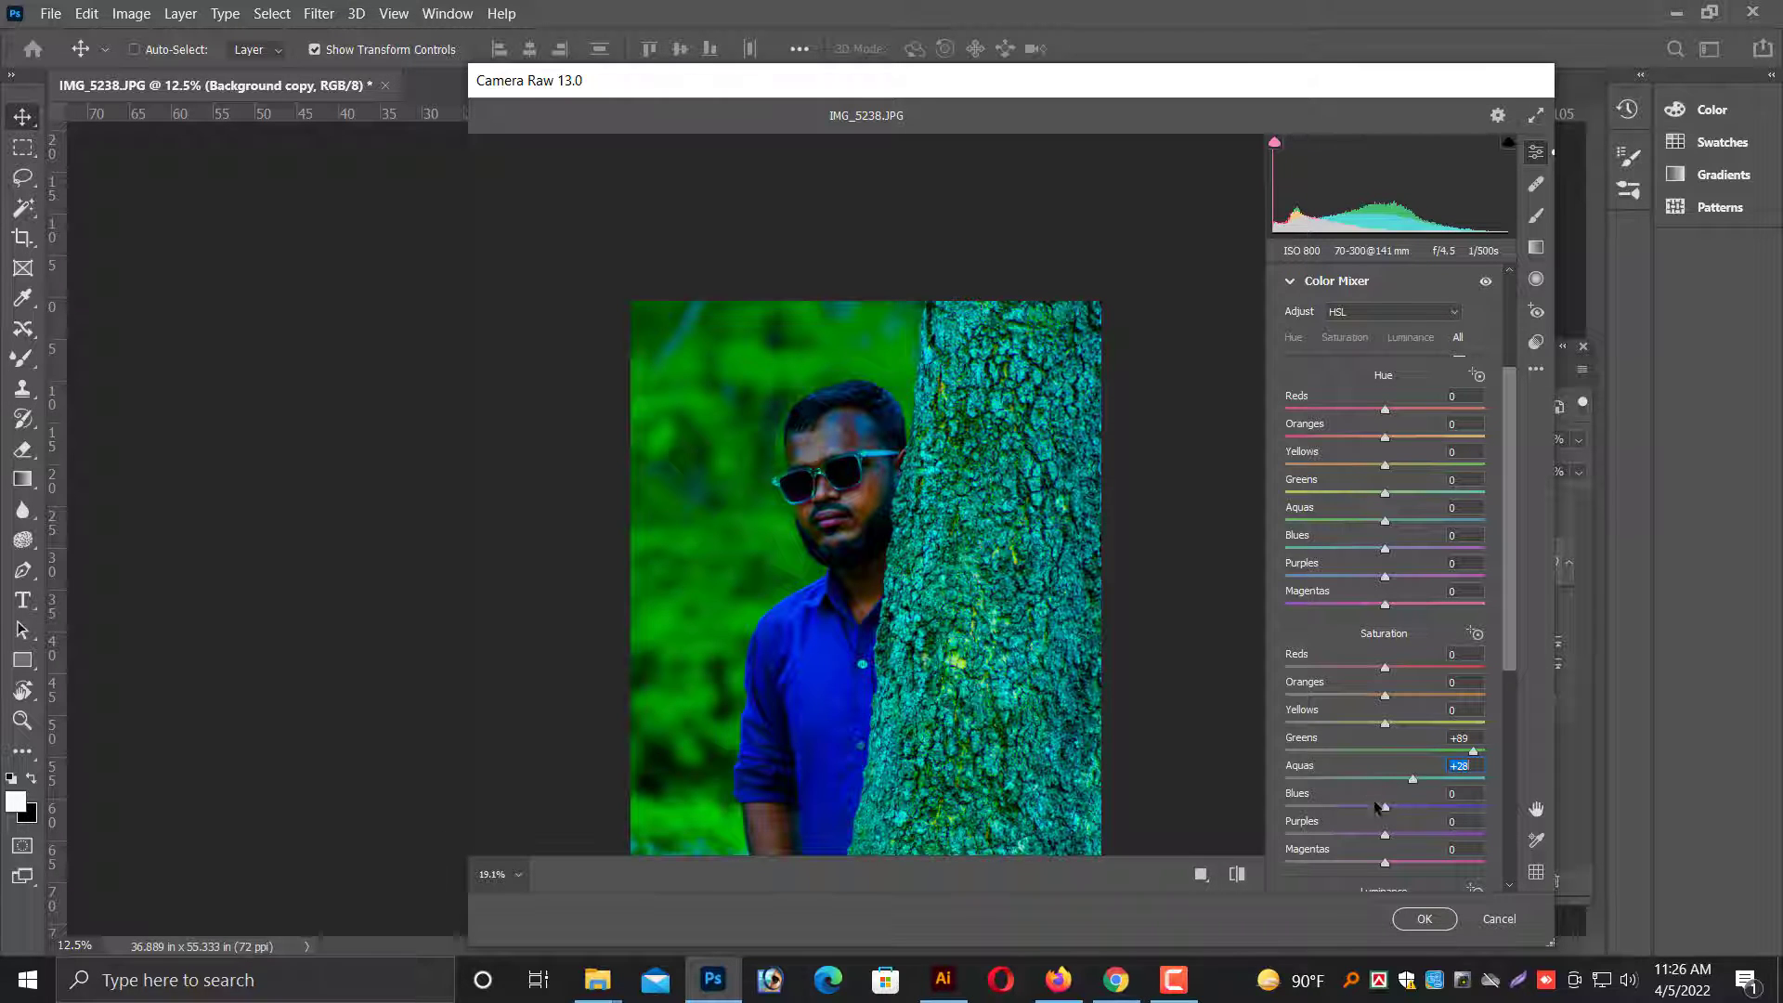
{"action": "left_click_drag", "start_coordinate": [1387, 497], "coordinate": [1427, 500]}
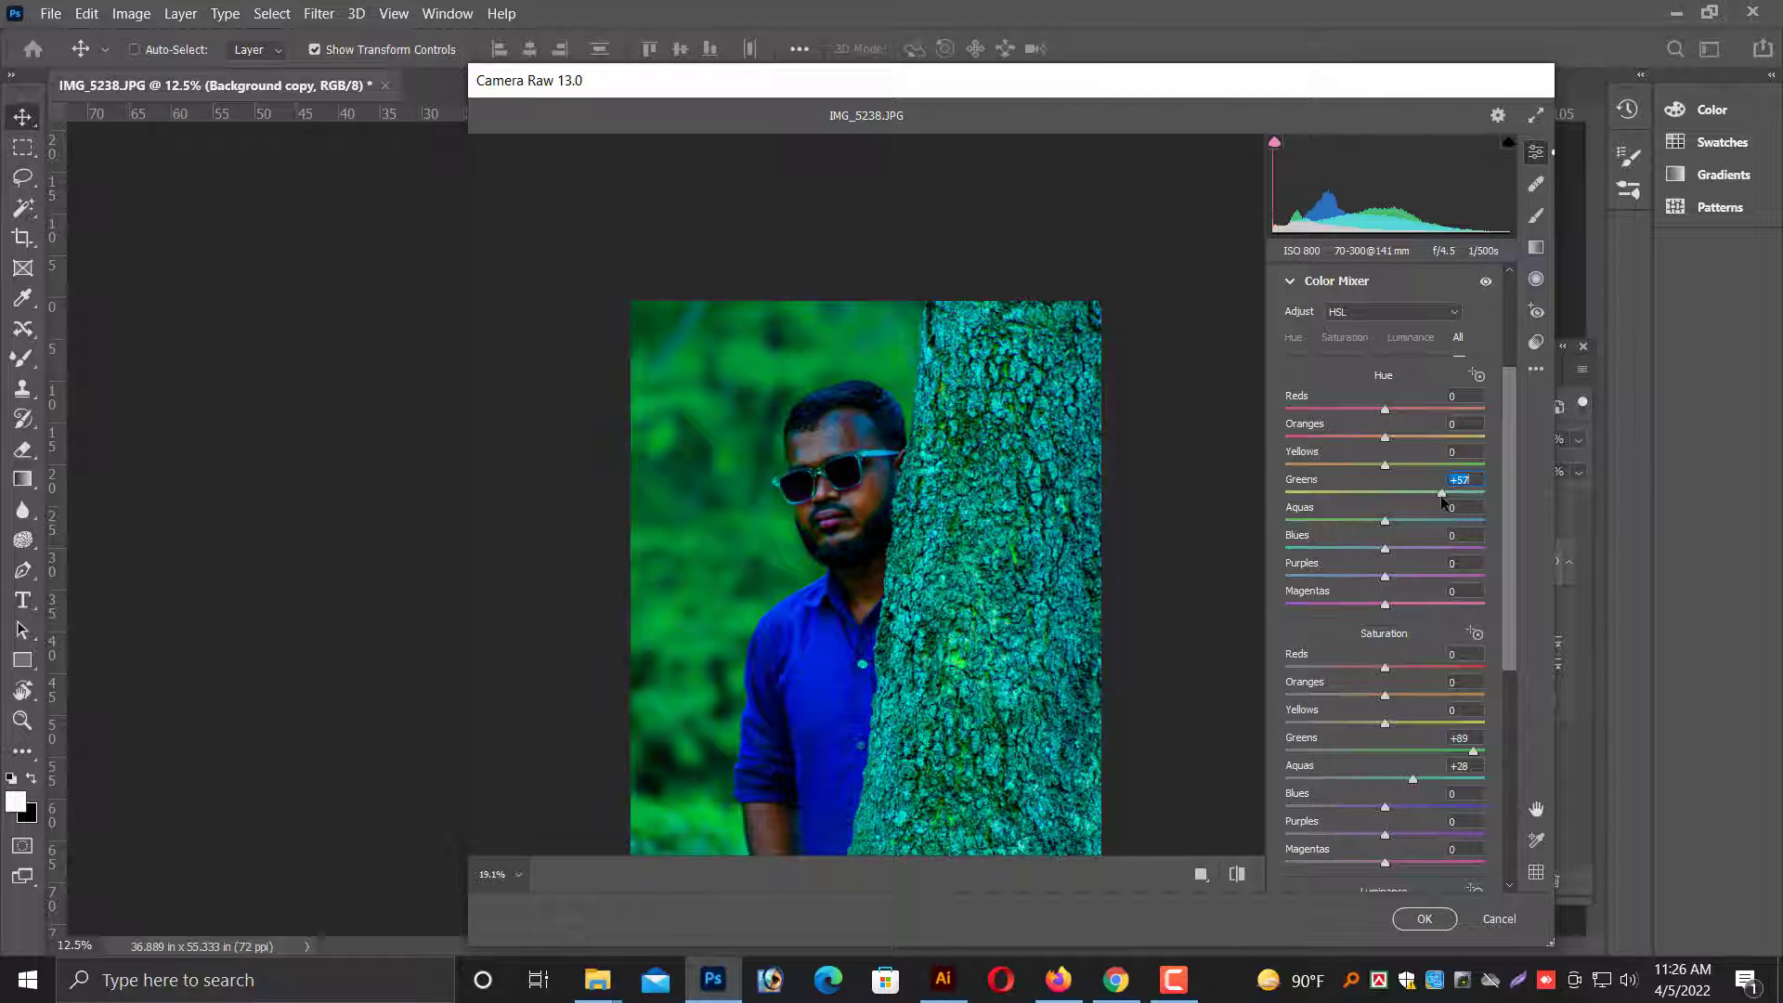
{"action": "left_click_drag", "start_coordinate": [1434, 501], "coordinate": [1402, 496]}
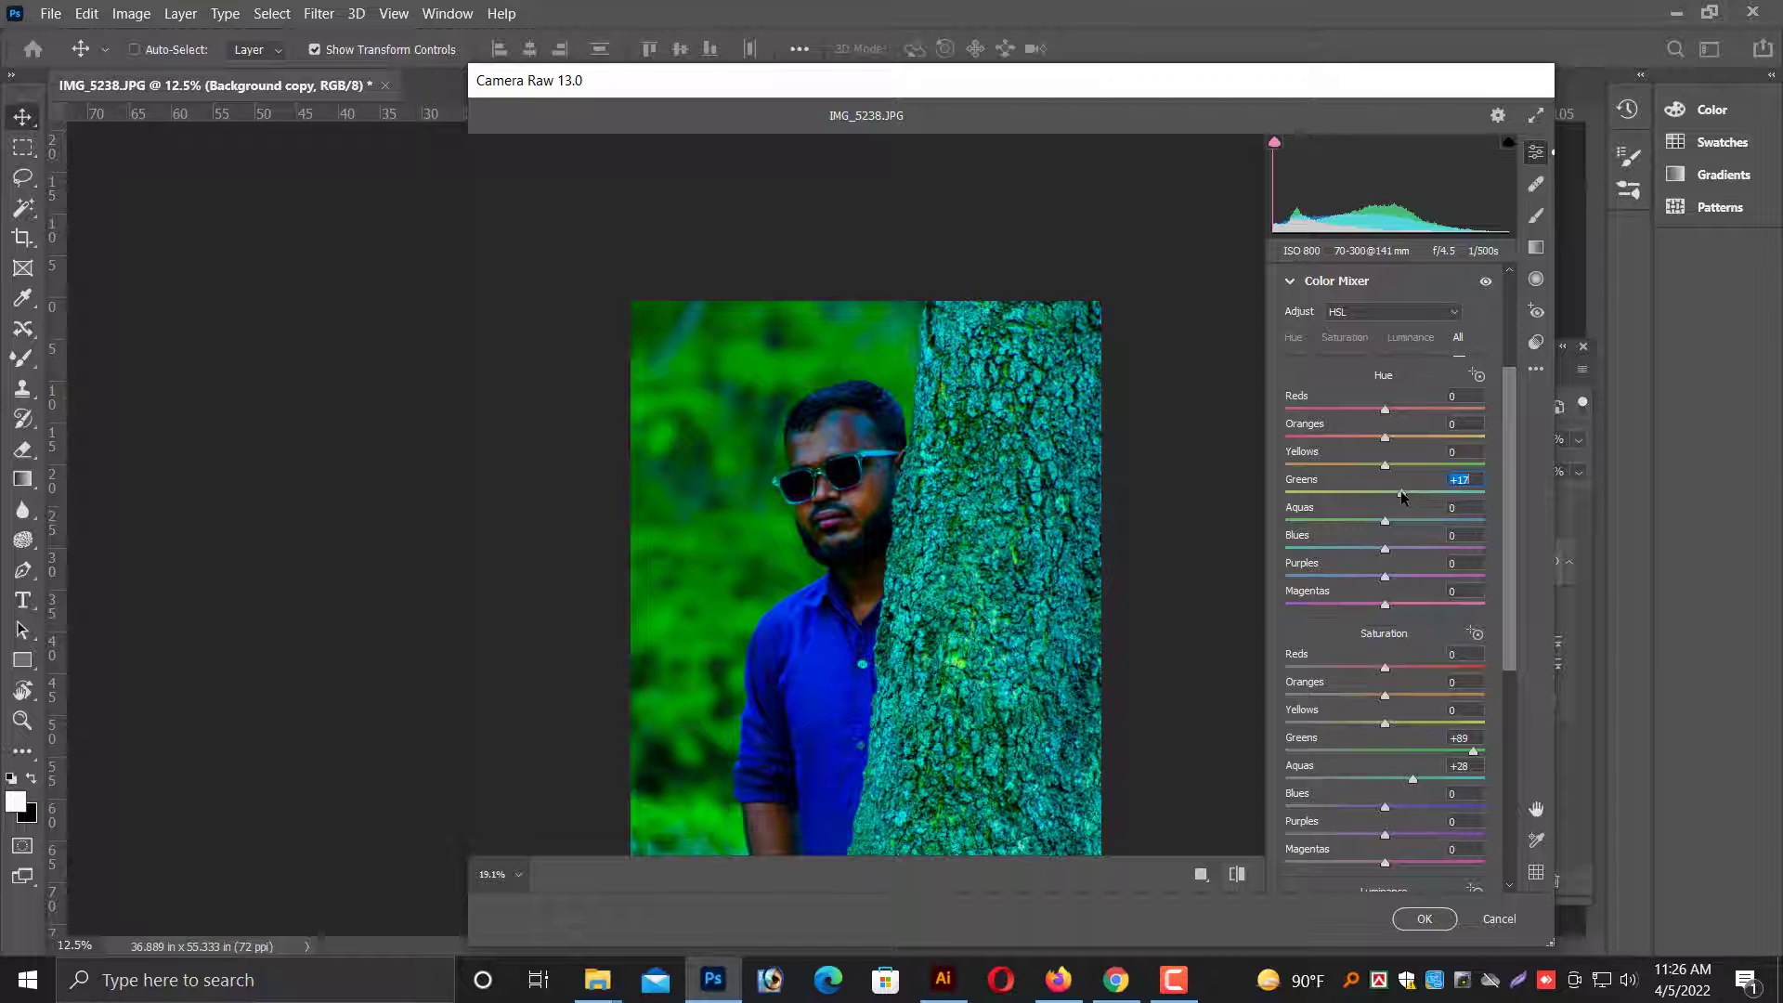
{"action": "scroll", "coordinate": [1385, 501], "scroll_direction": "down", "scroll_amount": 5}
{"action": "scroll", "coordinate": [1380, 539], "scroll_direction": "down", "scroll_amount": 1}
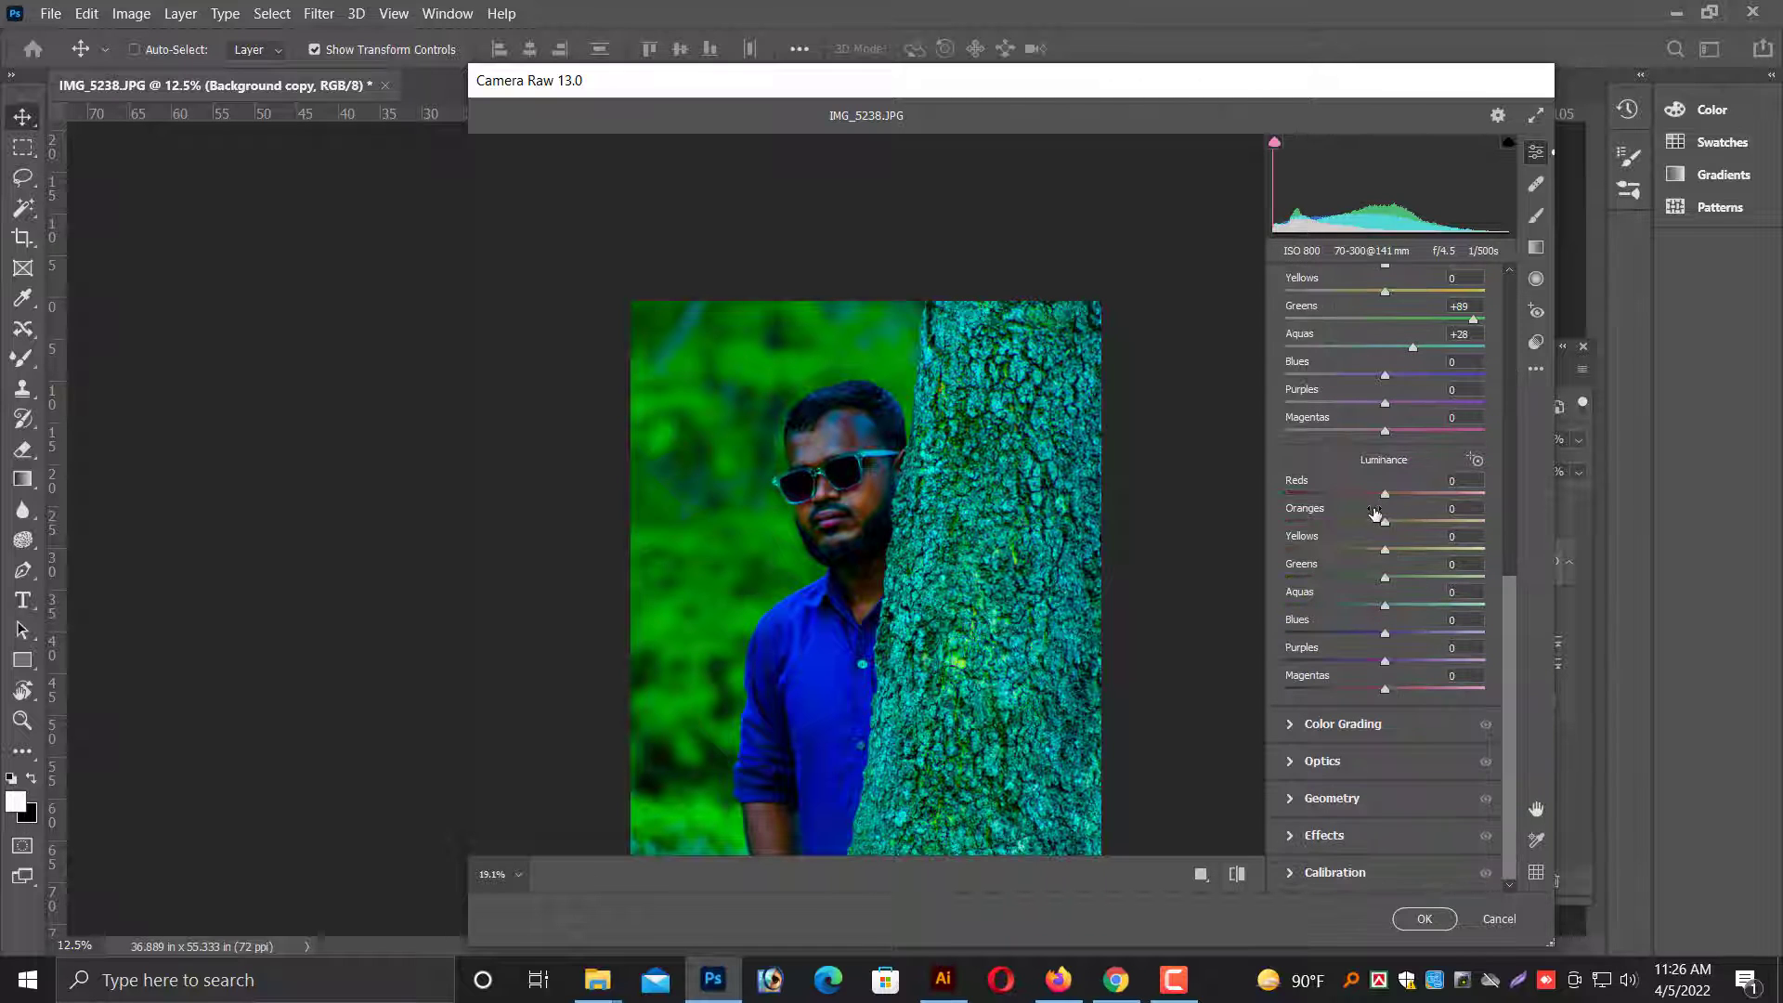
Add a -30 vignette and apply the Camera Raw grade to Background copy.
{"action": "left_click", "coordinate": [1289, 836]}
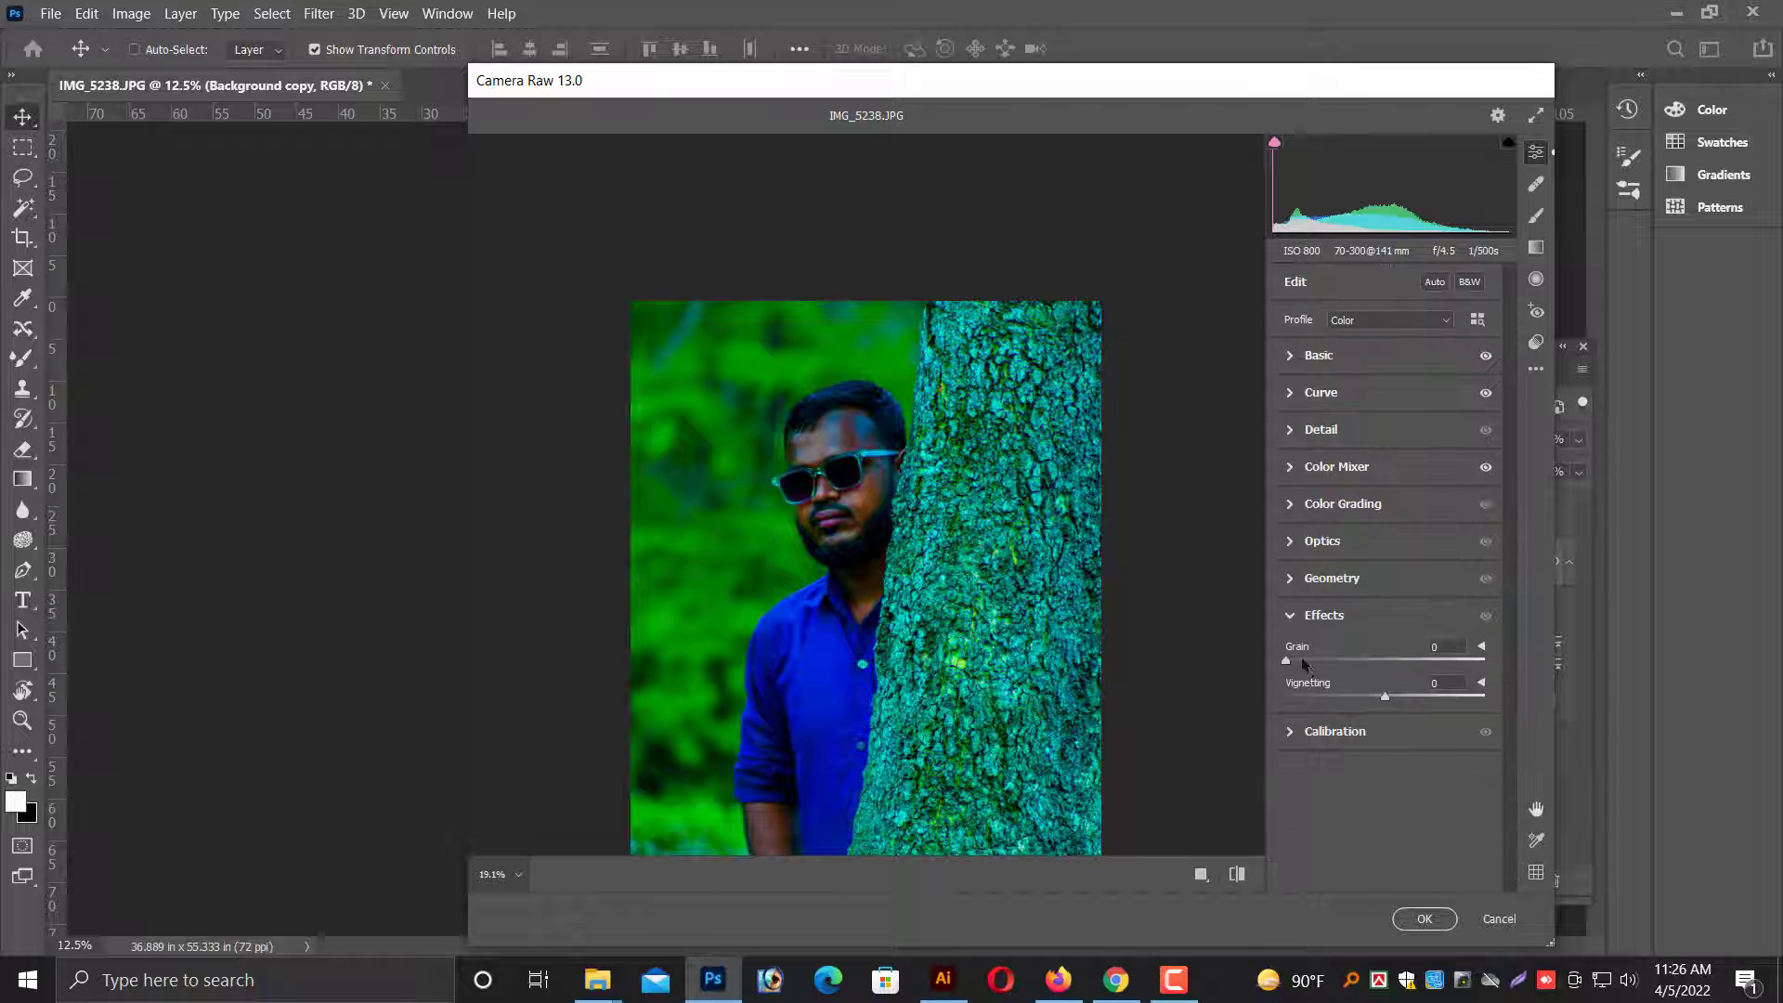
{"action": "left_click_drag", "start_coordinate": [1387, 698], "coordinate": [1358, 692]}
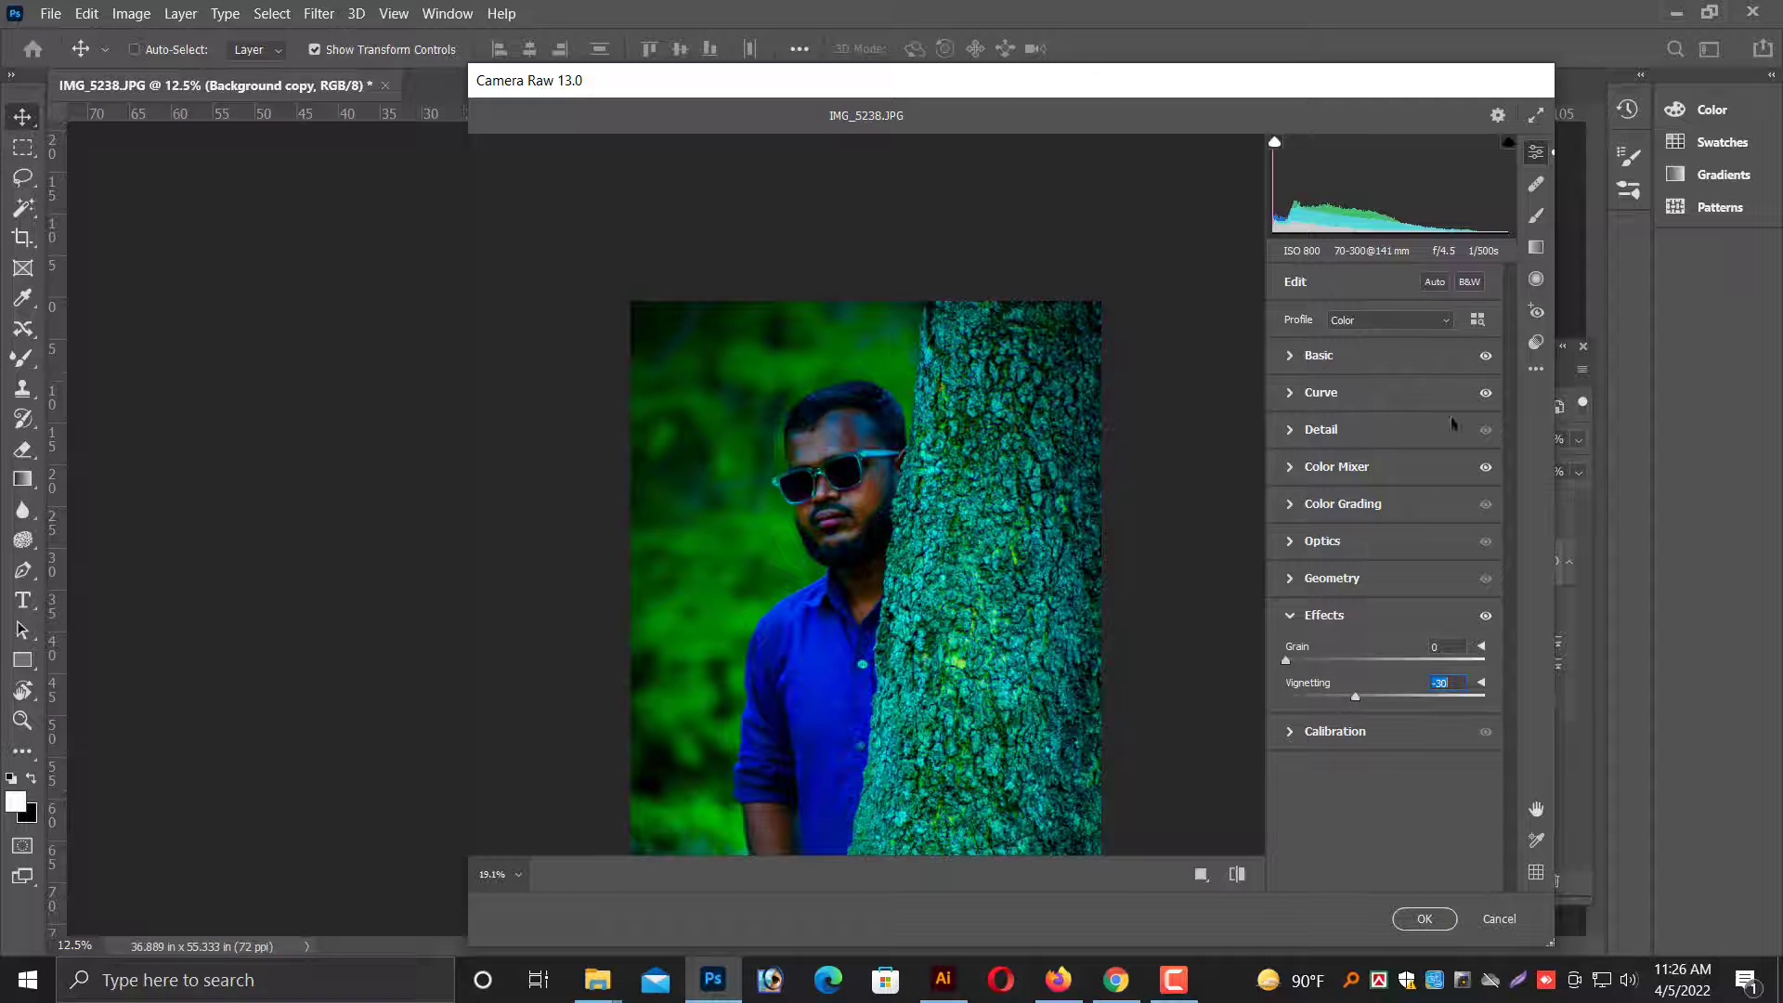
{"action": "left_click", "coordinate": [1422, 918]}
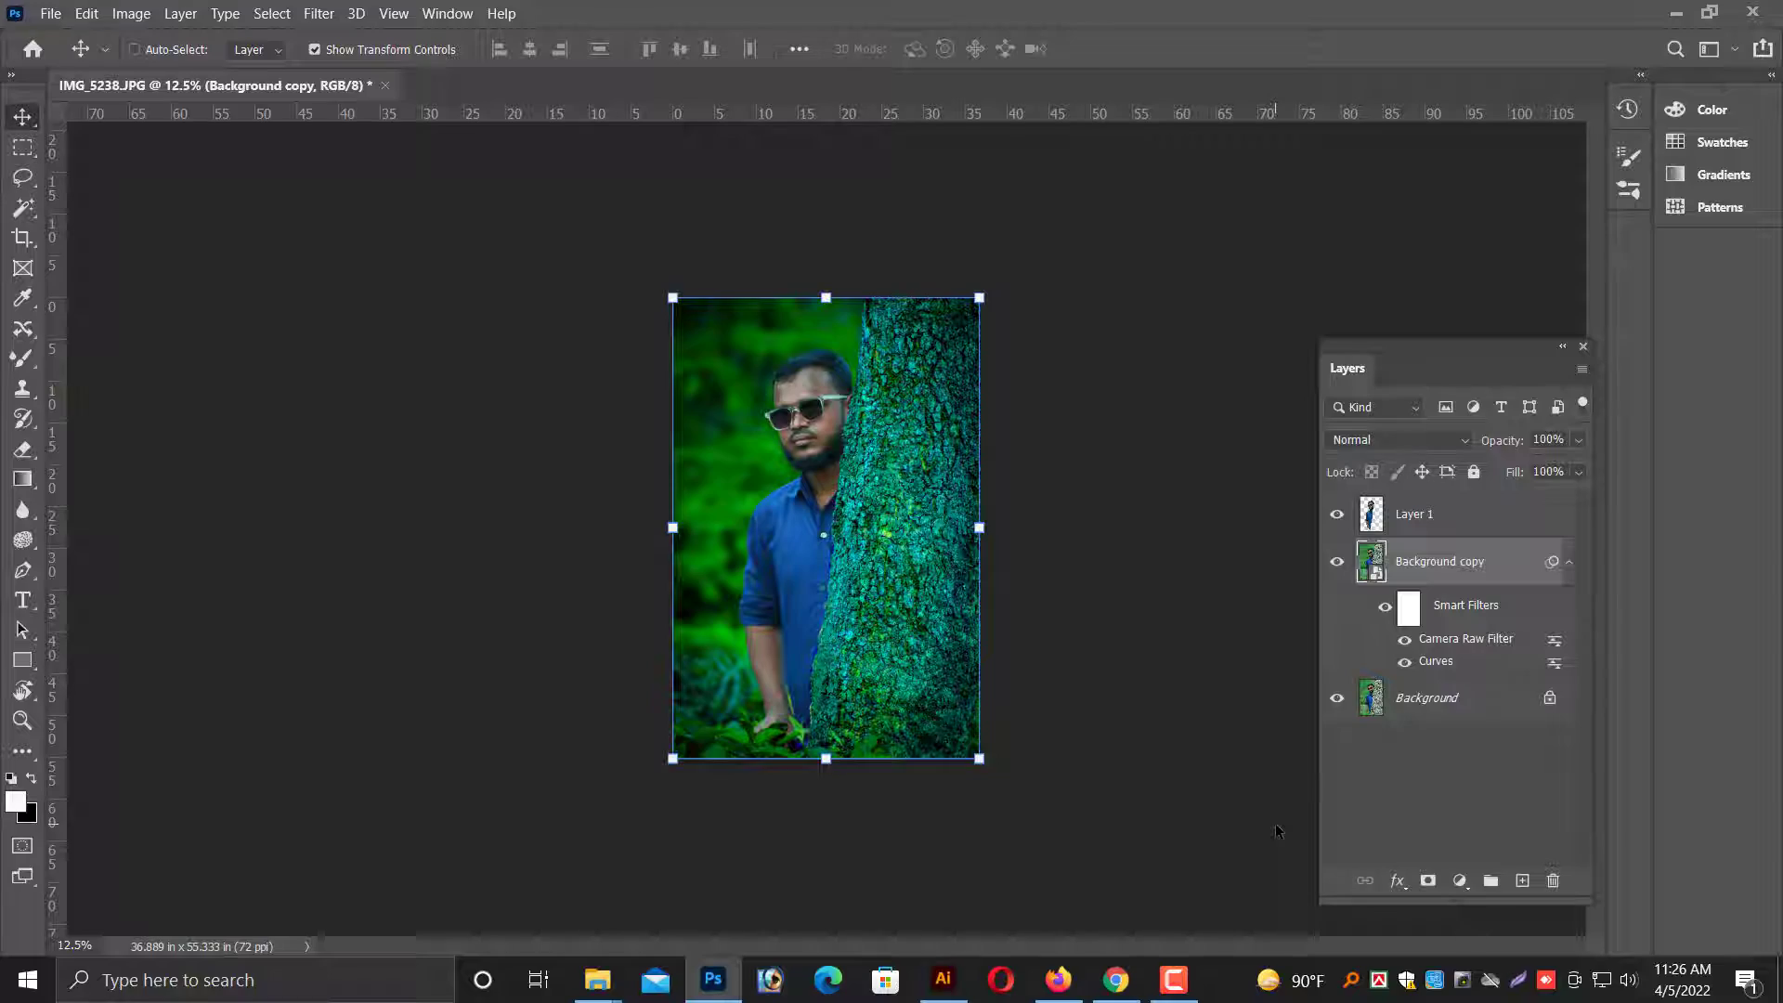
Hide and reshow Background copy to compare against the original, then select Layer 1.
{"action": "scroll", "coordinate": [991, 449], "scroll_direction": "up", "scroll_amount": 4}
{"action": "scroll", "coordinate": [991, 450], "scroll_direction": "up", "scroll_amount": 2}
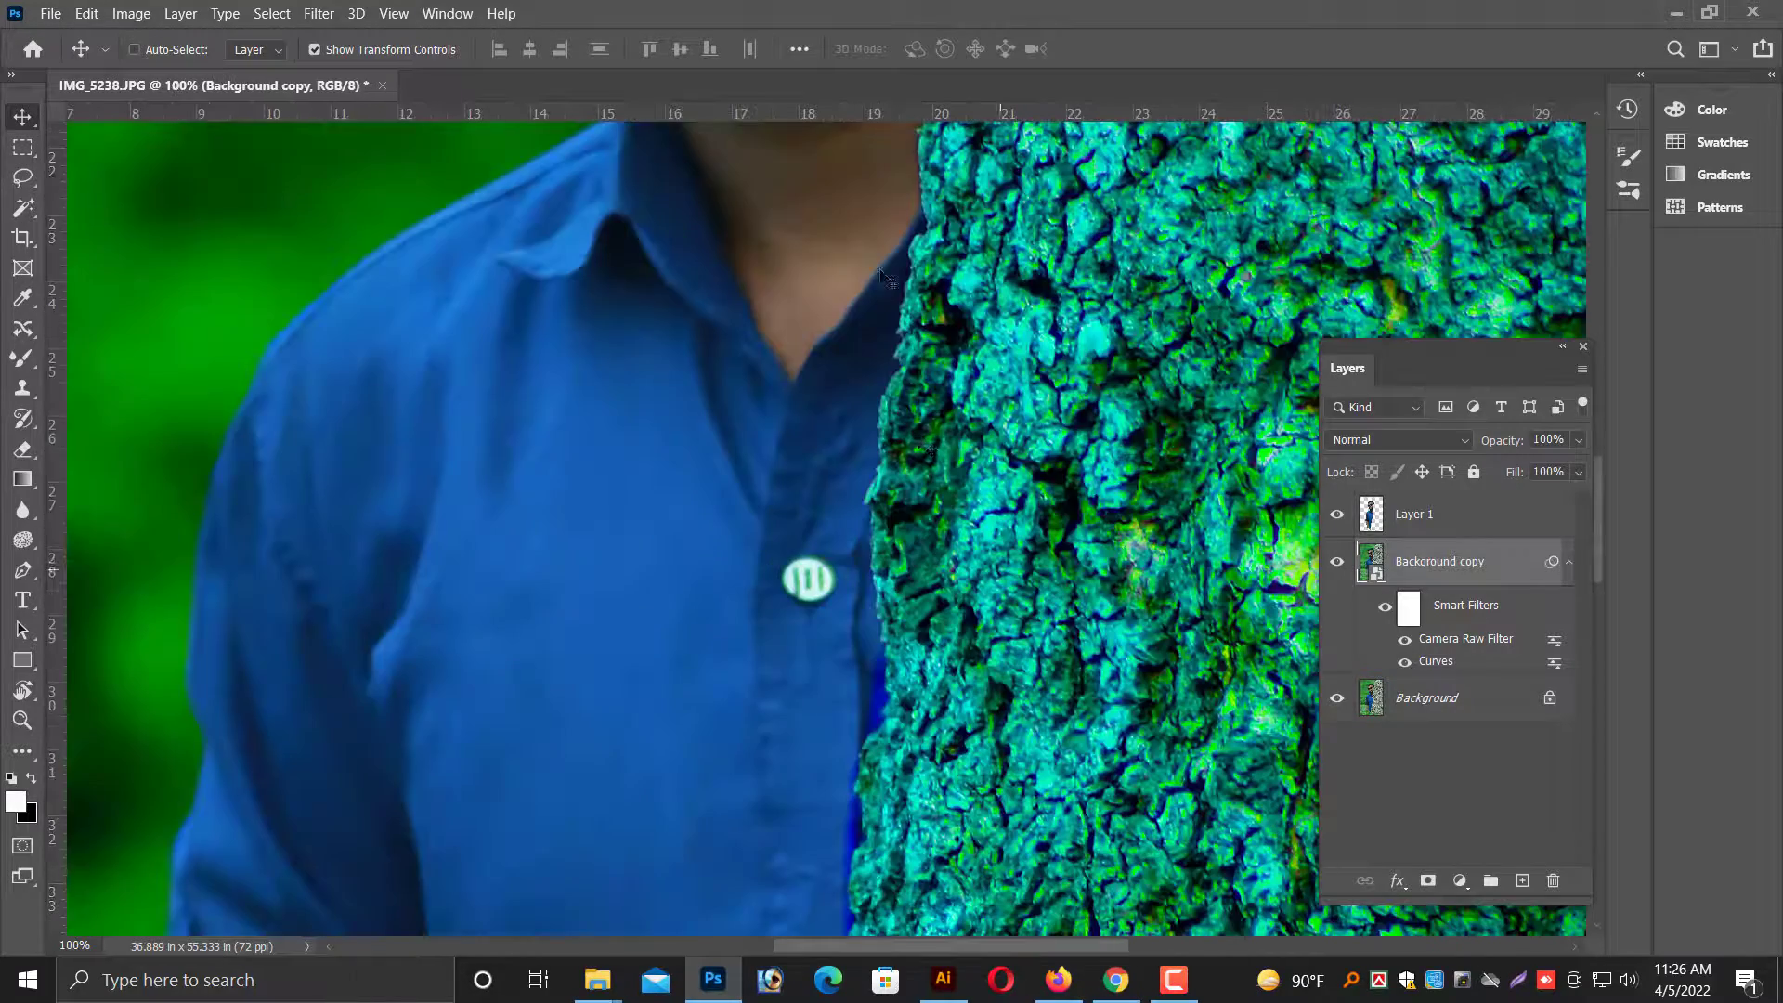
{"action": "scroll", "coordinate": [991, 449], "scroll_direction": "down", "scroll_amount": 1}
{"action": "scroll", "coordinate": [994, 441], "scroll_direction": "down", "scroll_amount": 1}
{"action": "scroll", "coordinate": [1003, 423], "scroll_direction": "down", "scroll_amount": 1}
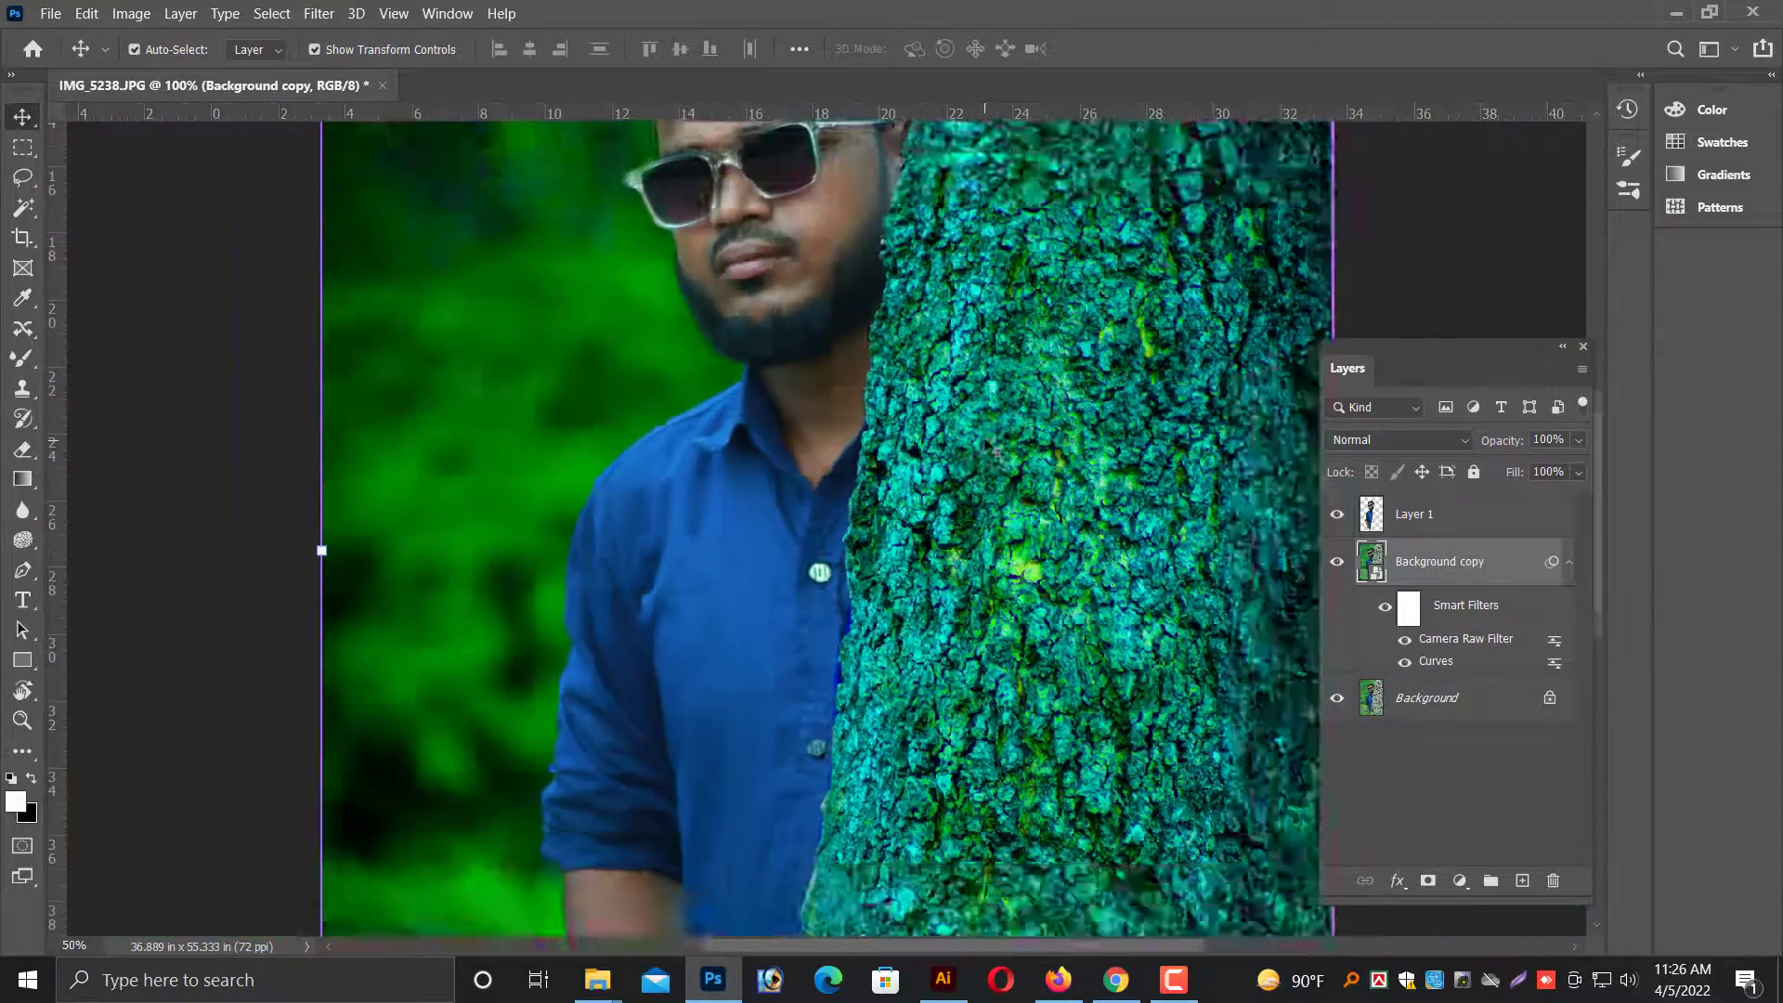
{"action": "scroll", "coordinate": [1008, 418], "scroll_direction": "down", "scroll_amount": 1}
{"action": "left_click", "coordinate": [1336, 561]}
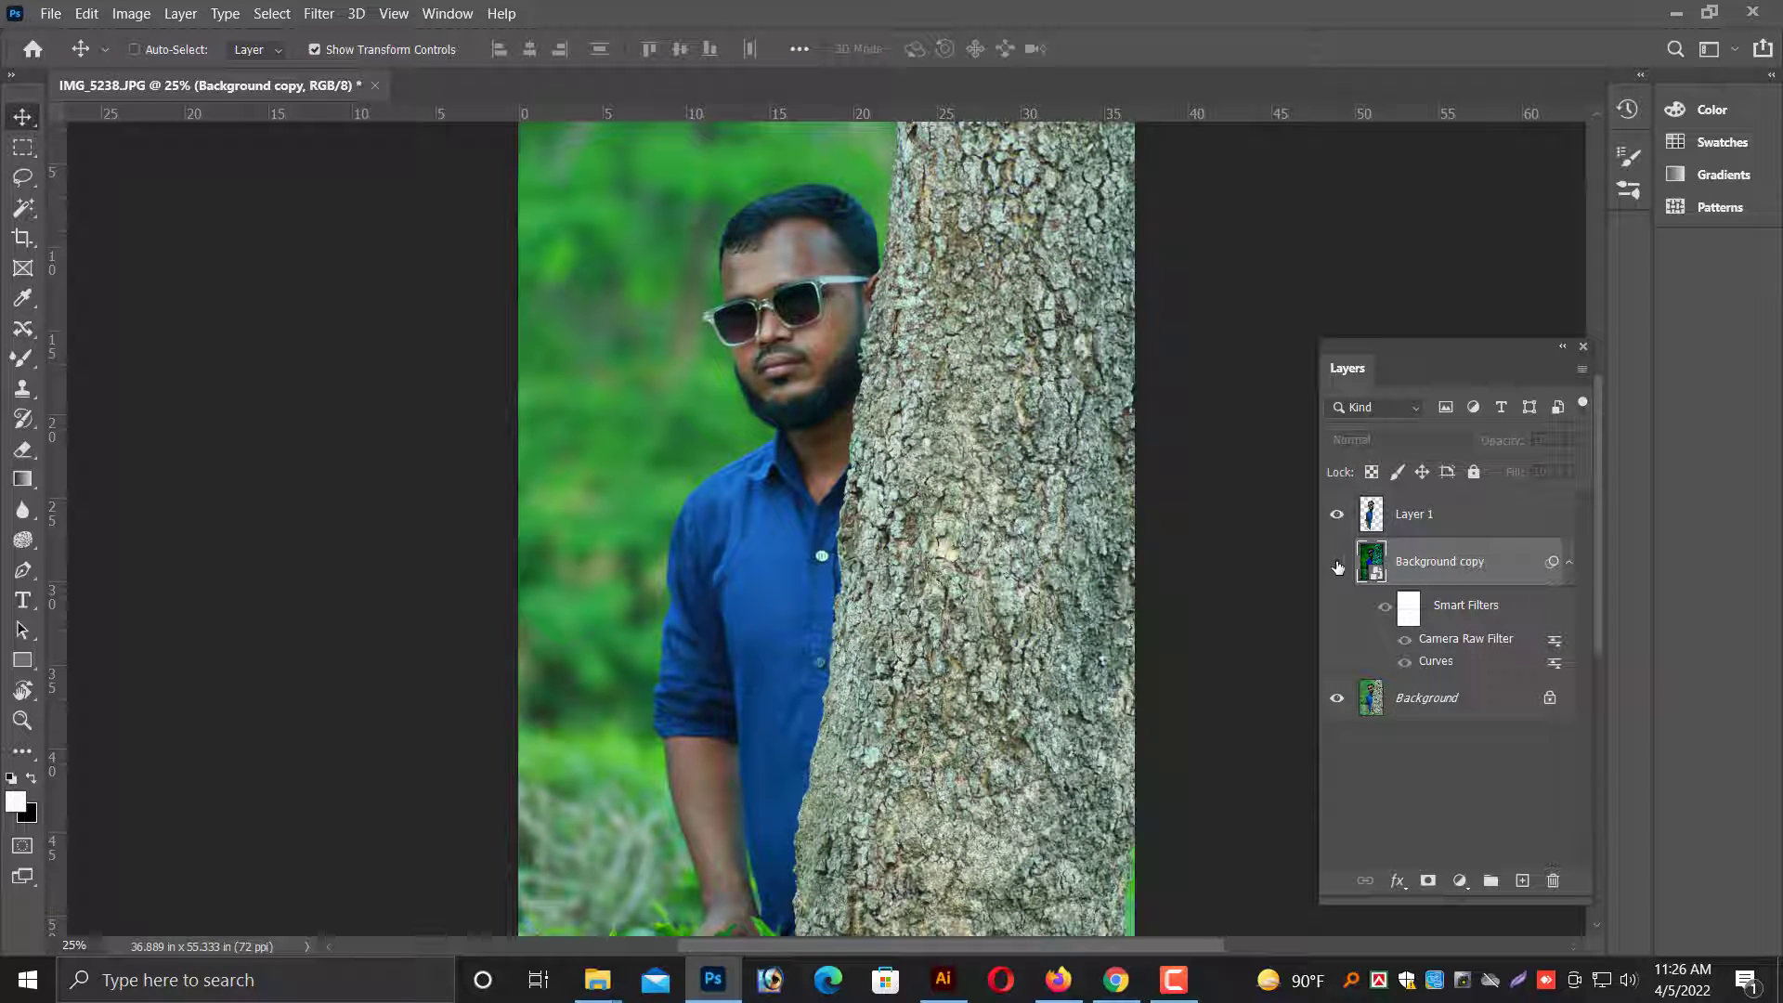
{"action": "left_click", "coordinate": [1337, 561]}
{"action": "key", "text": "ctrl+minus"}
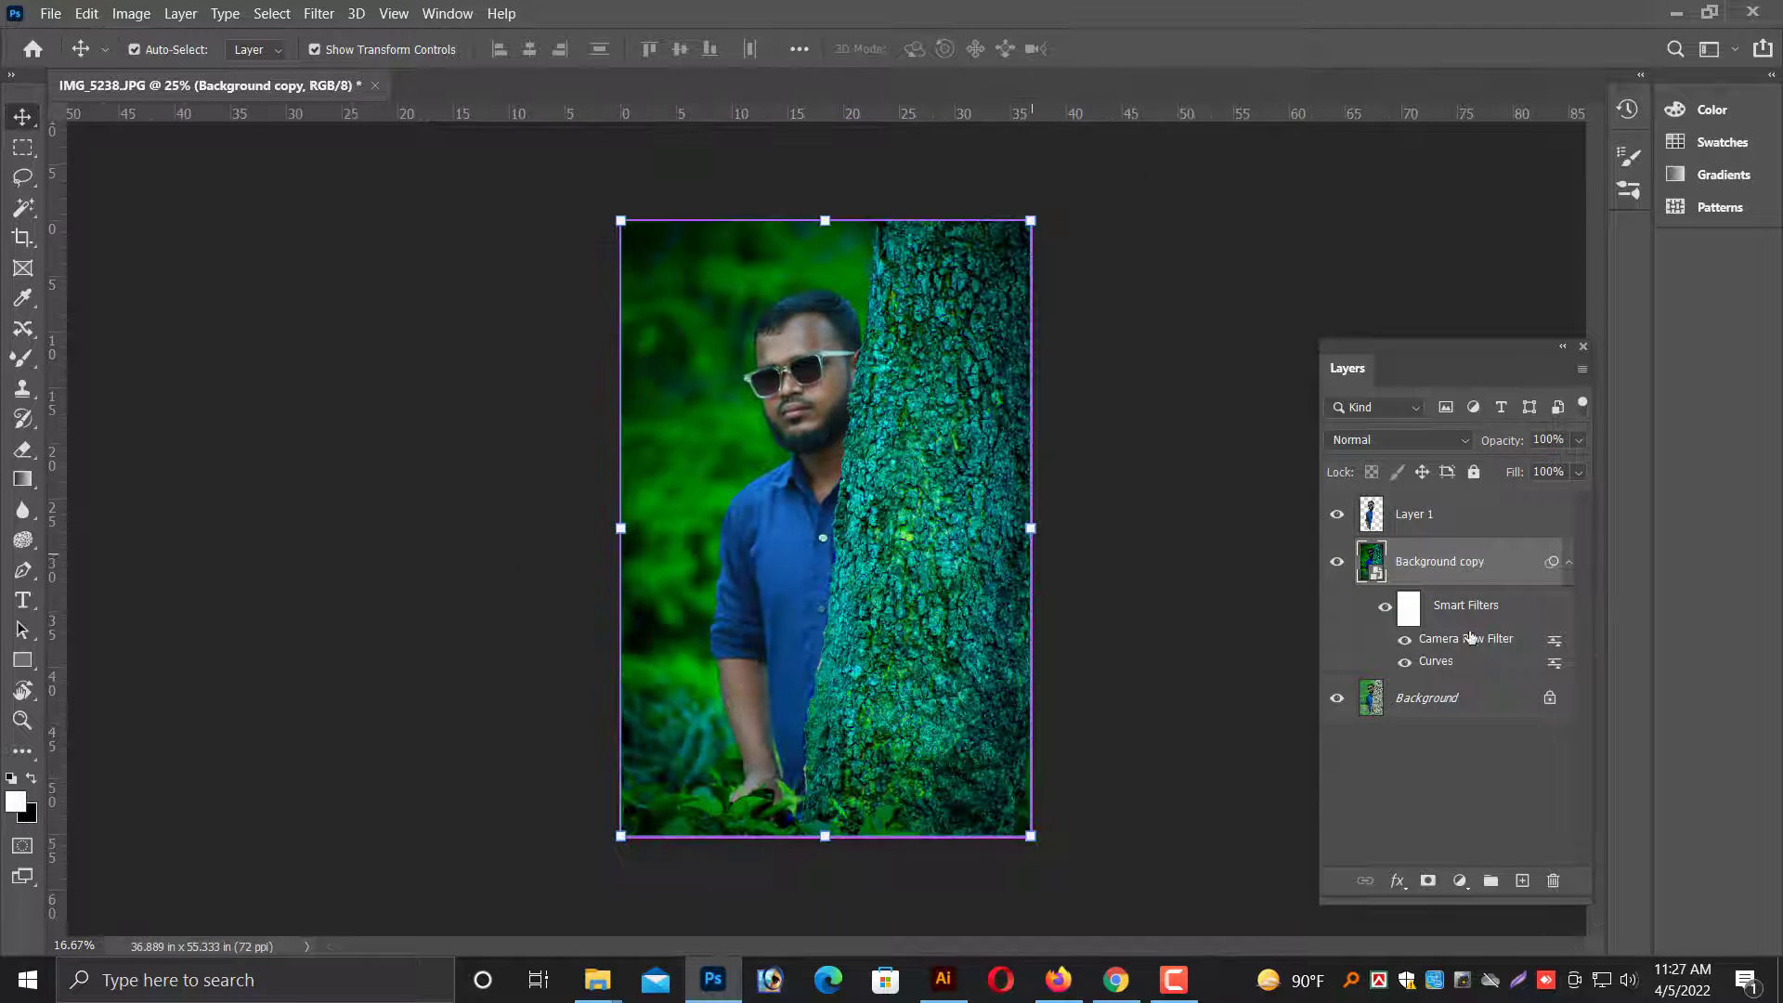
{"action": "left_click", "coordinate": [1384, 518]}
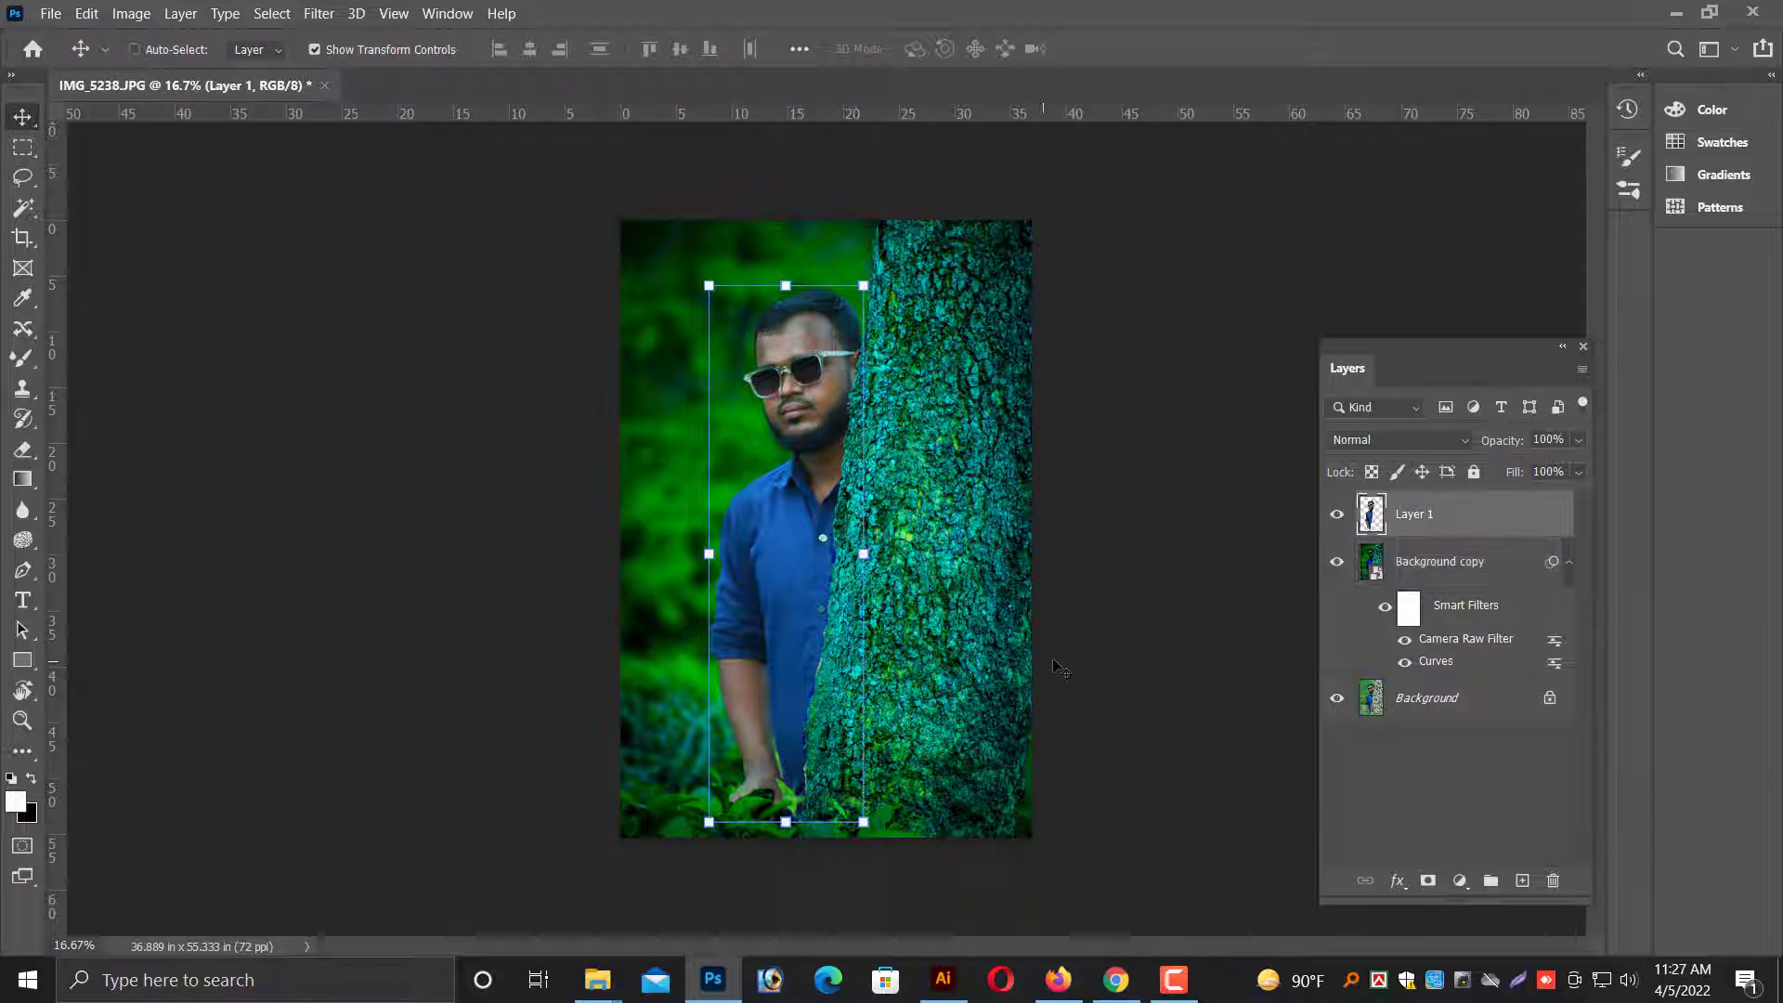
Apply Image > Auto Color to Layer 1, then inspect the man's shirt at 100% zoom.
{"action": "left_click", "coordinate": [131, 13]}
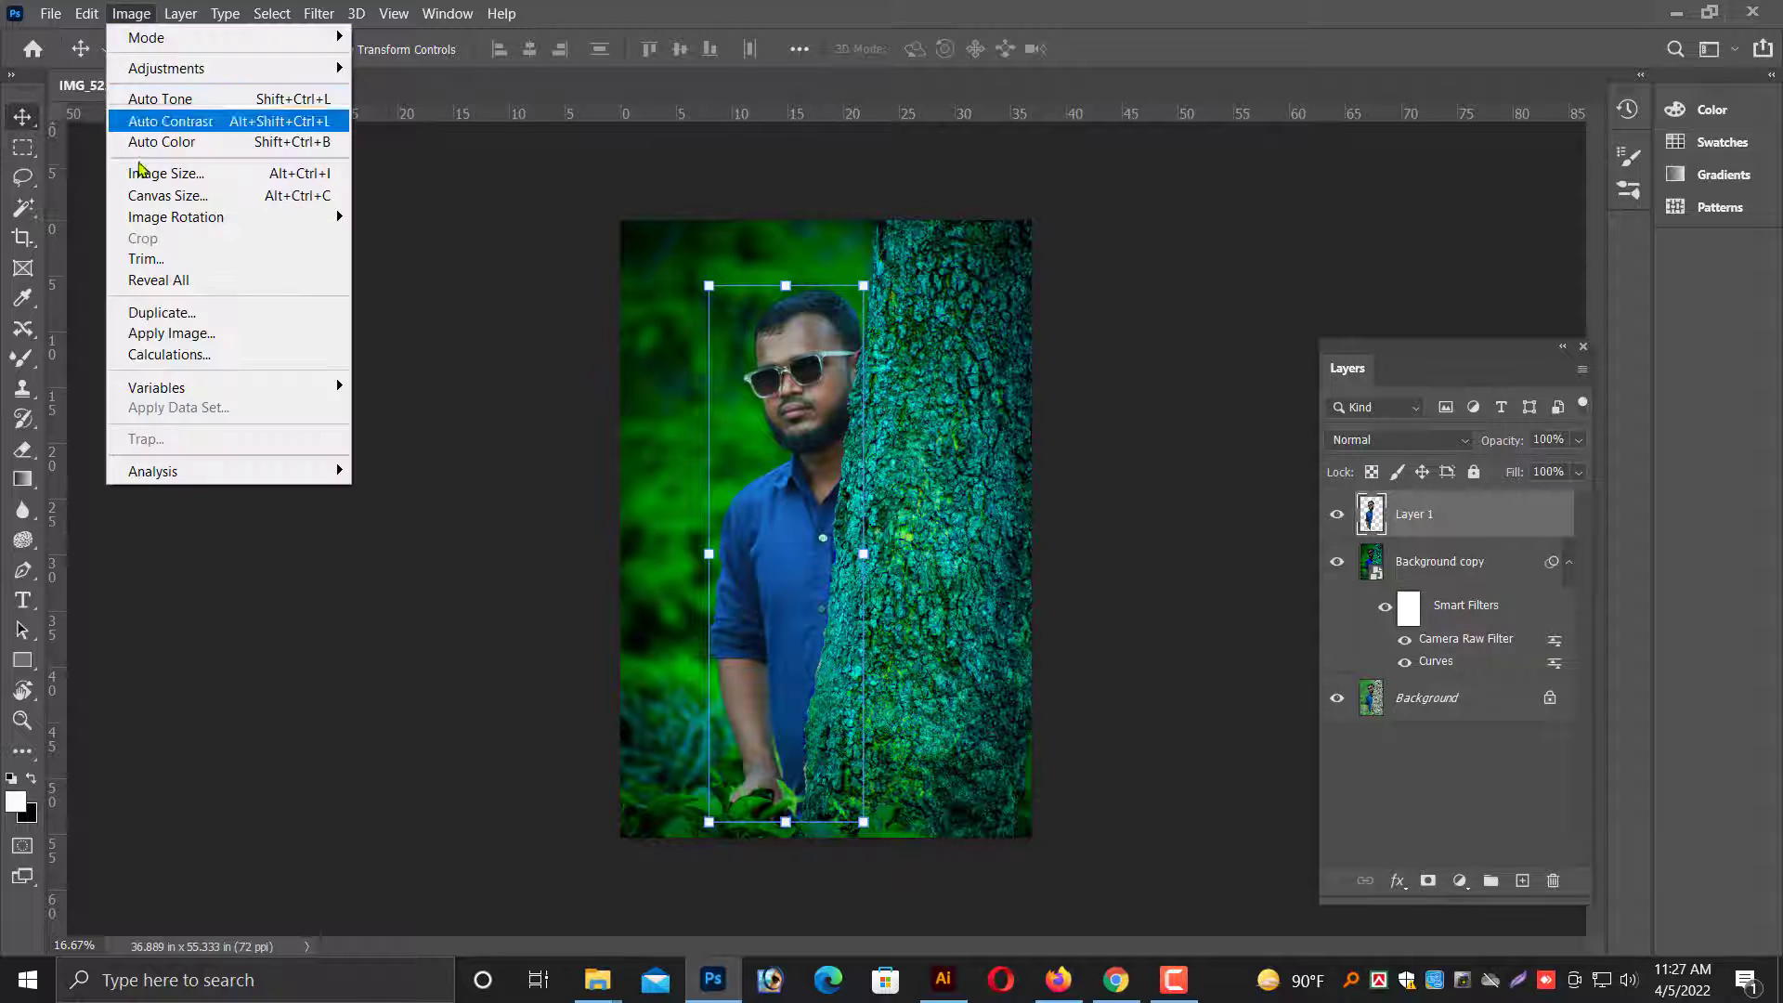
{"action": "left_click", "coordinate": [162, 141]}
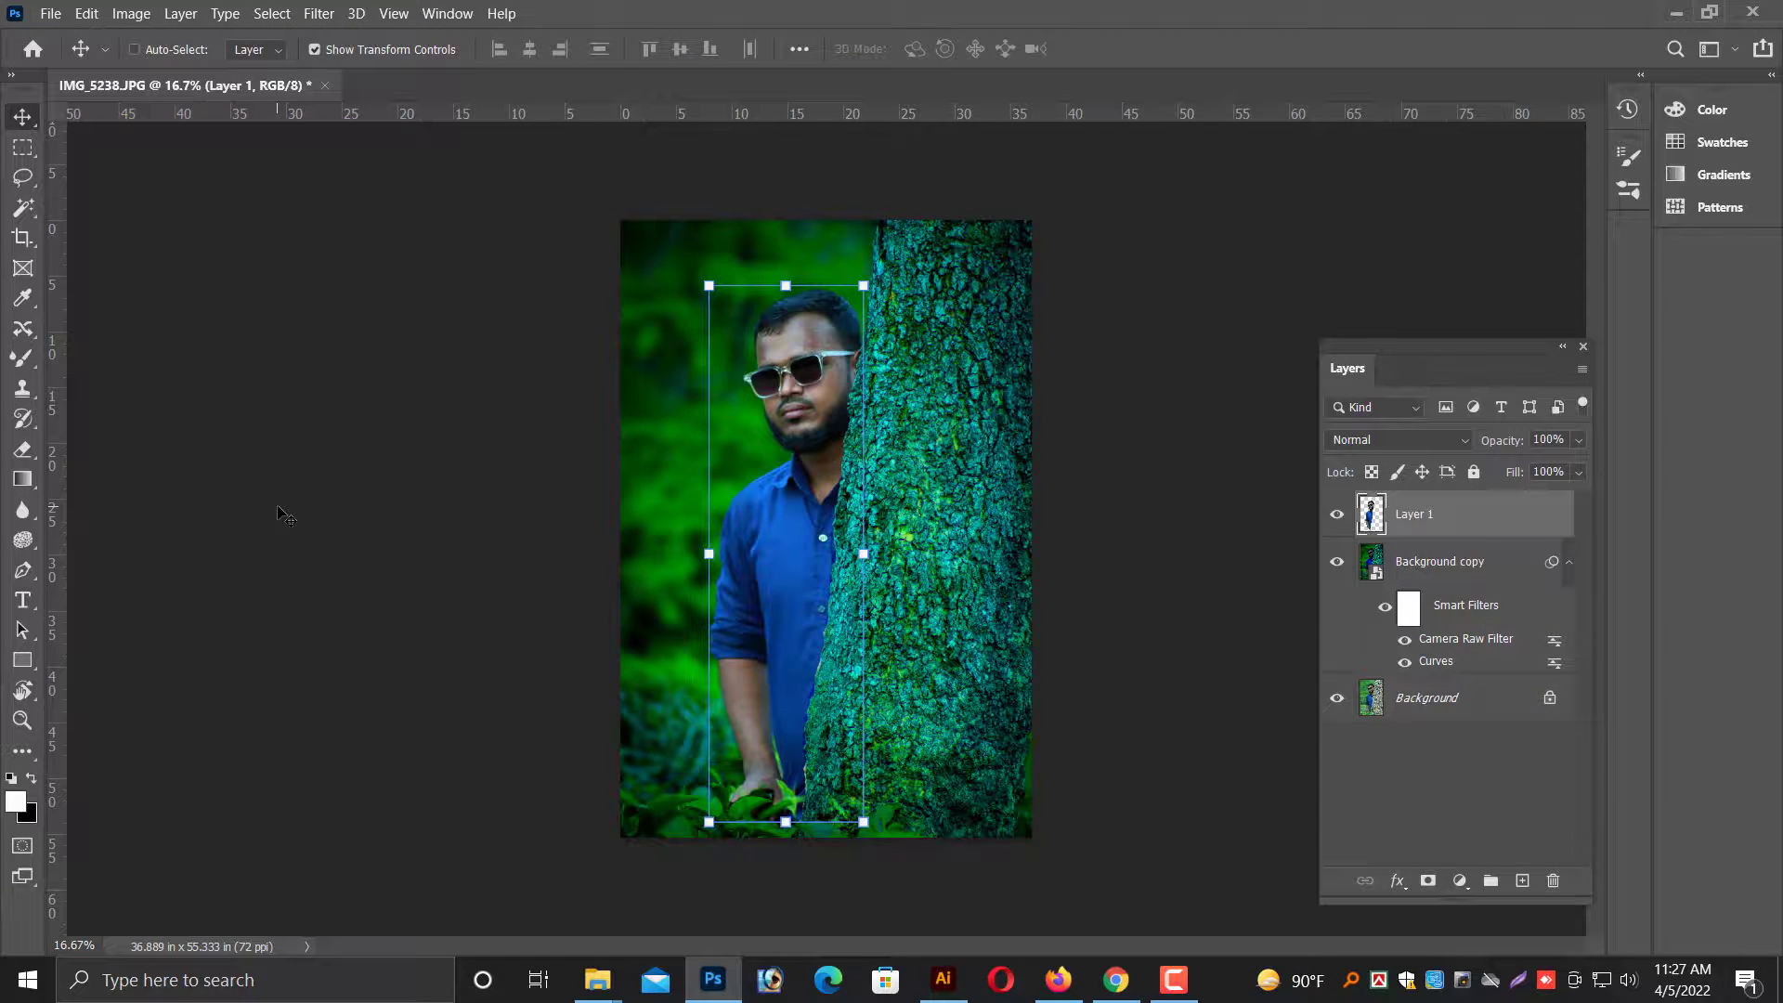
{"action": "key", "text": "ctrl+1"}
{"action": "left_click_drag", "start_coordinate": [925, 478], "coordinate": [933, 650]}
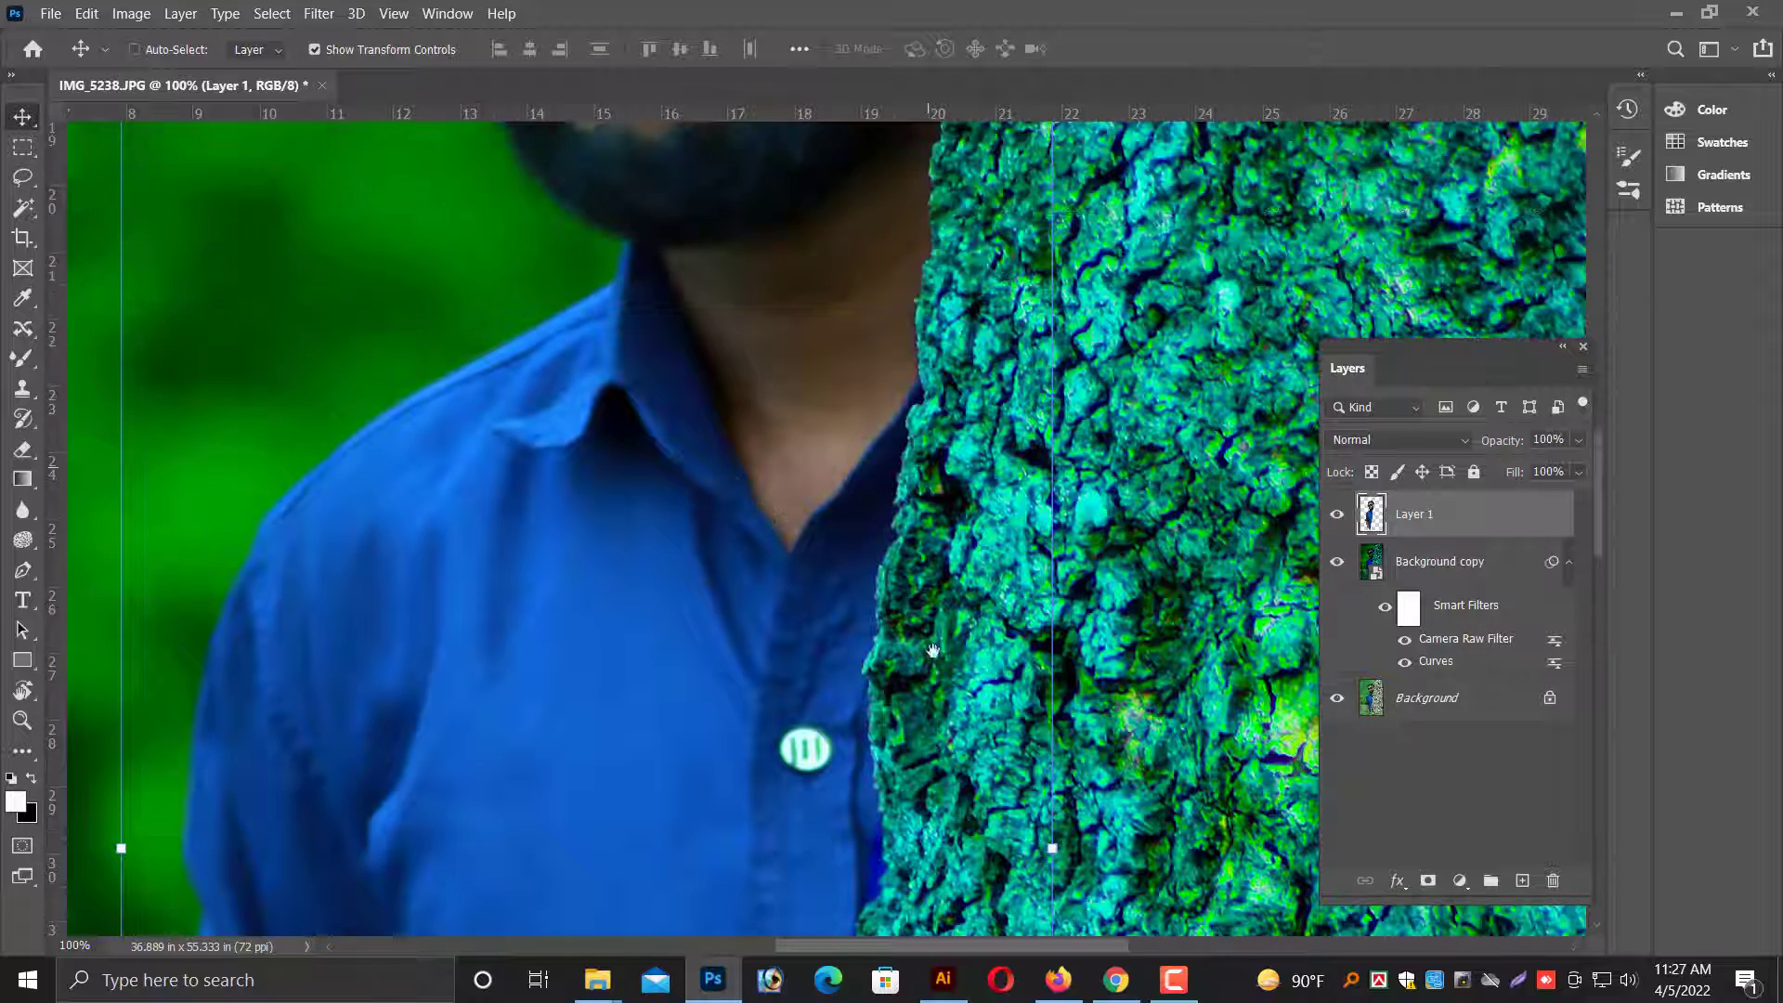
{"action": "scroll", "coordinate": [888, 458], "scroll_direction": "up", "scroll_amount": 5}
{"action": "scroll", "coordinate": [884, 538], "scroll_direction": "up", "scroll_amount": 2}
{"action": "scroll", "coordinate": [865, 470], "scroll_direction": "up", "scroll_amount": 1}
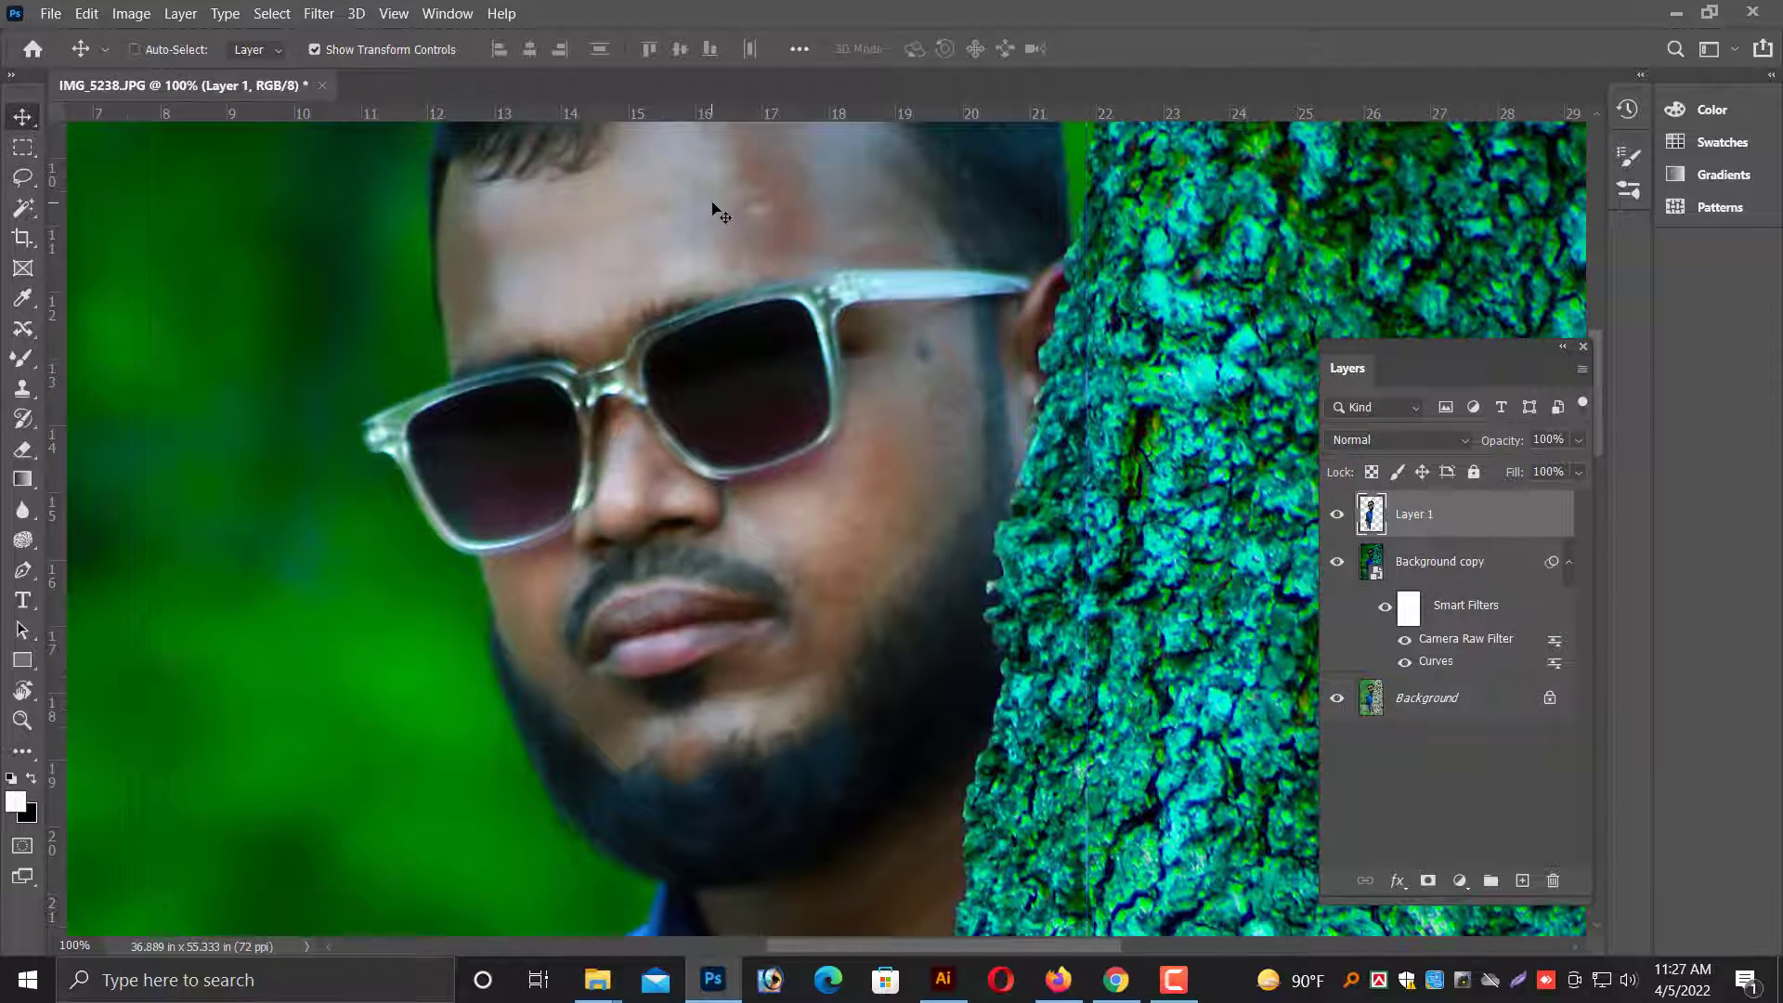
{"action": "scroll", "coordinate": [713, 206], "scroll_direction": "up", "scroll_amount": 1}
{"action": "scroll", "coordinate": [720, 227], "scroll_direction": "up", "scroll_amount": 1}
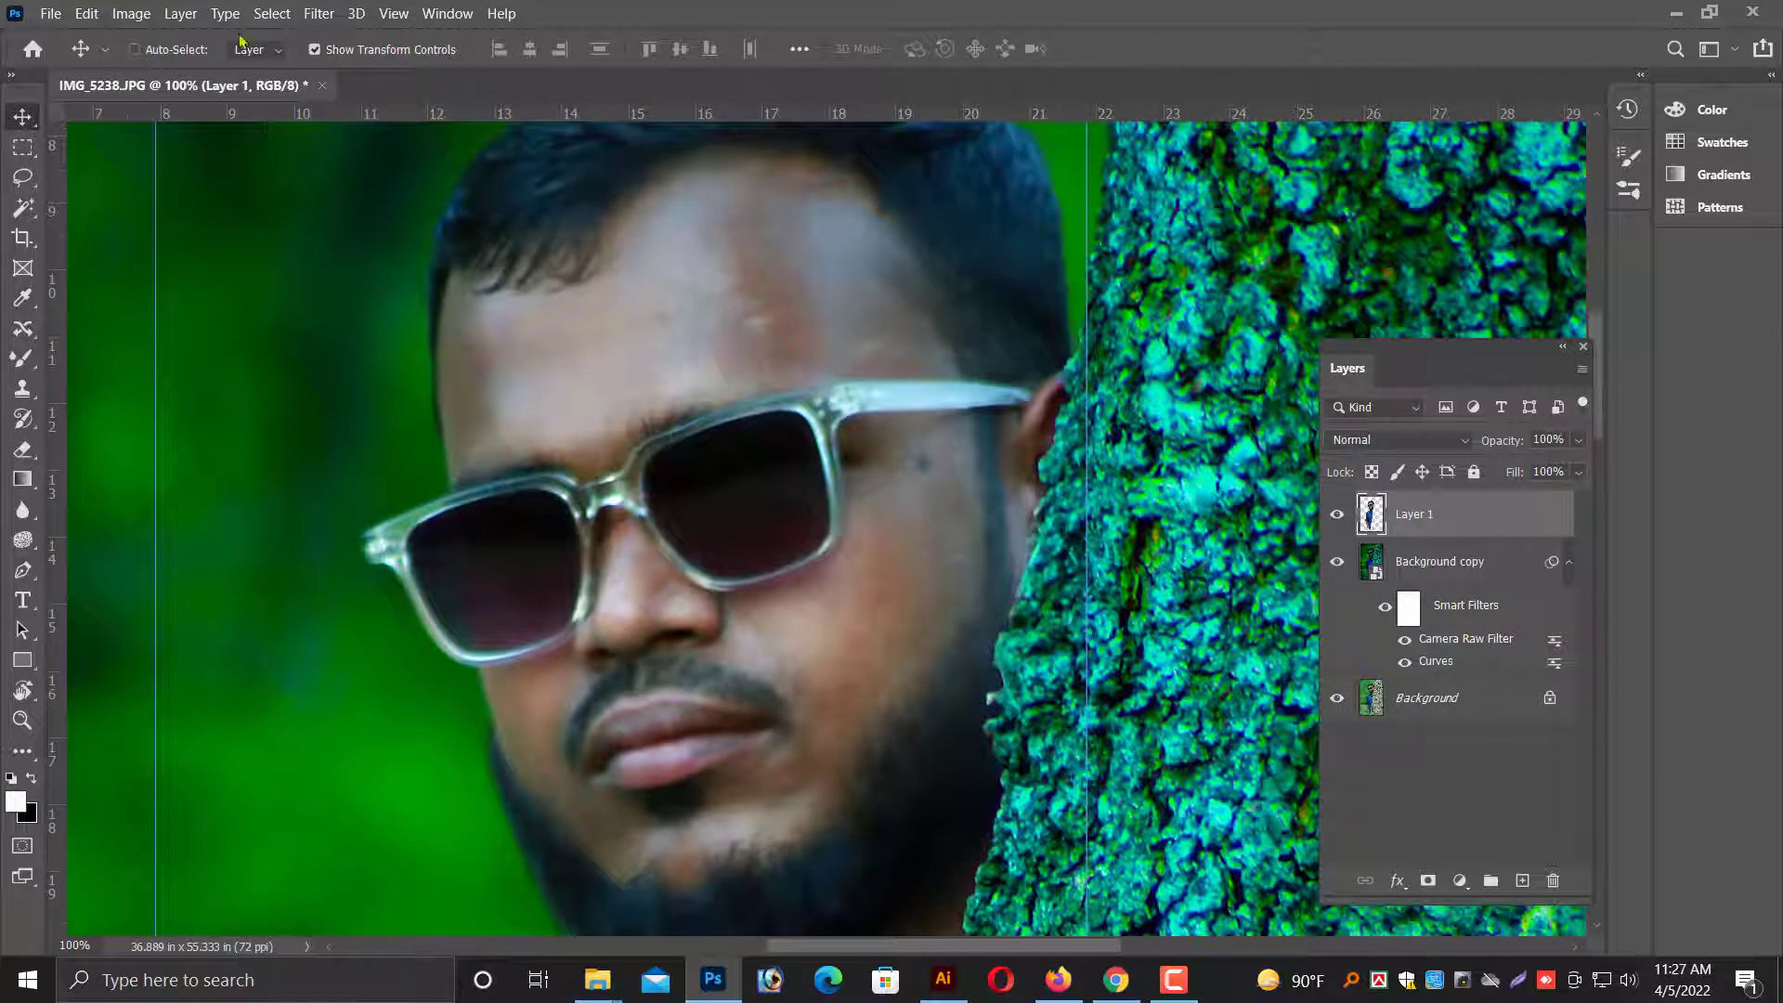
{"action": "left_click", "coordinate": [320, 14]}
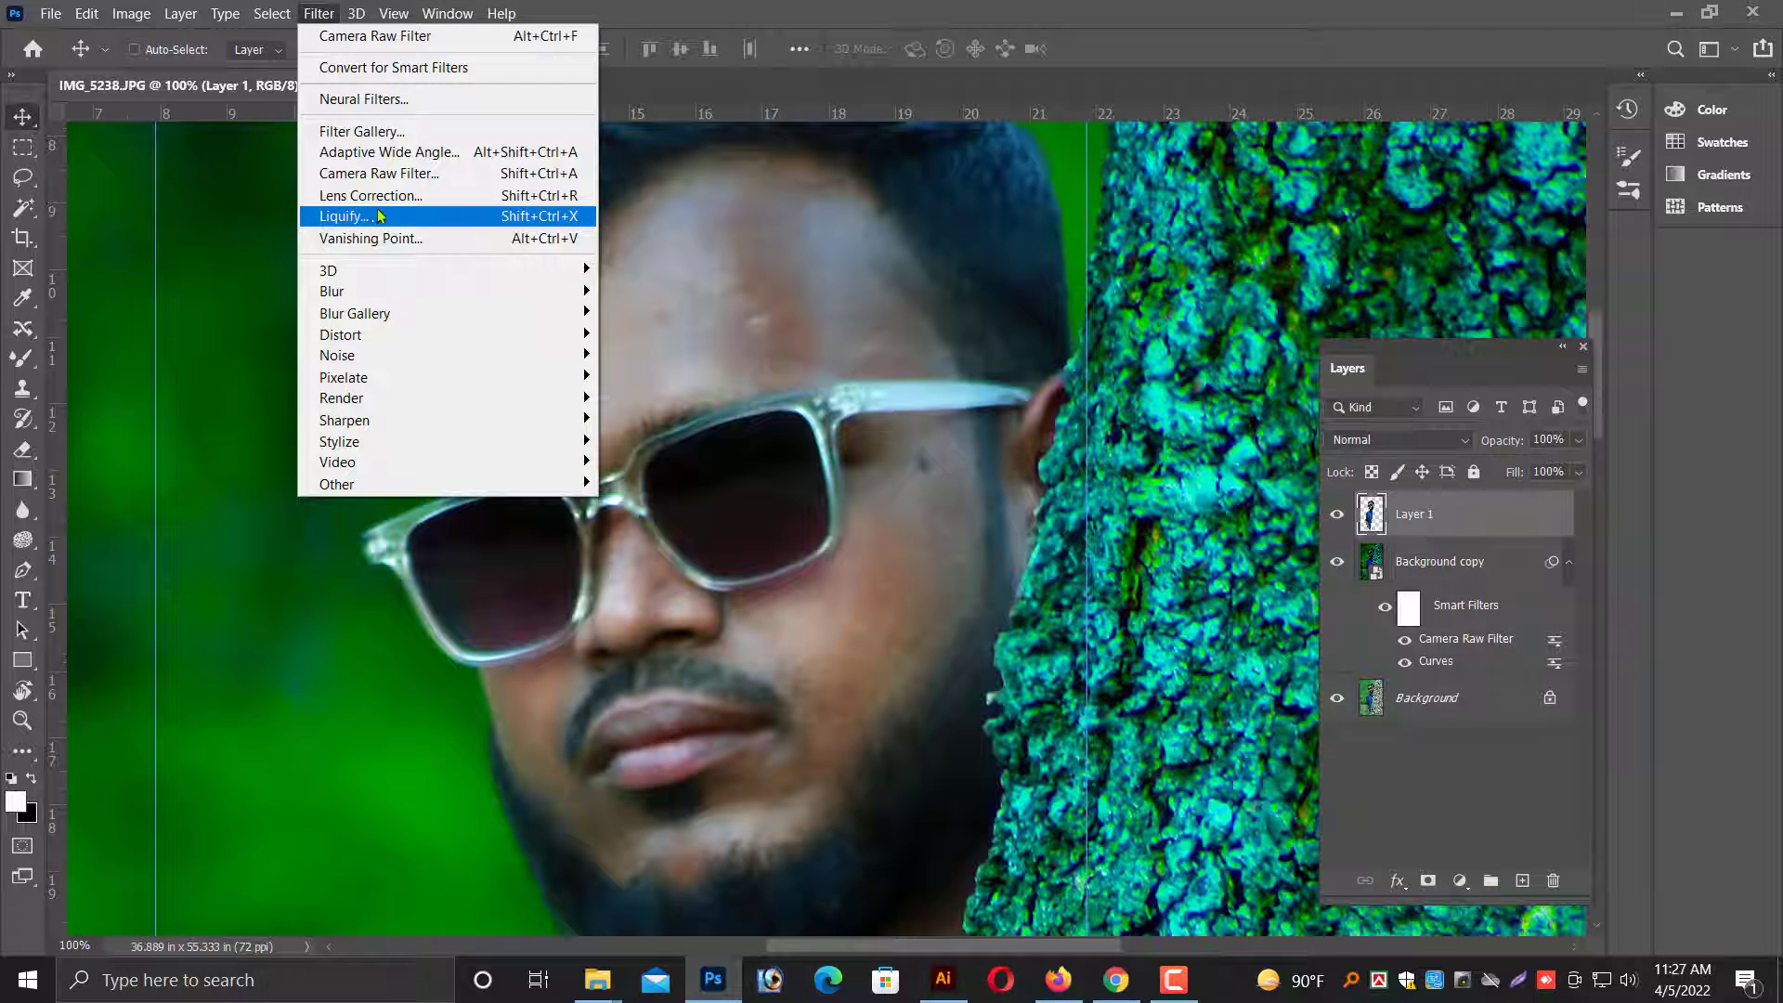
{"action": "left_click", "coordinate": [848, 299]}
Convert Layer 1 to a smart object and launch the Camera Raw Filter on it.
{"action": "right_click", "coordinate": [1445, 522]}
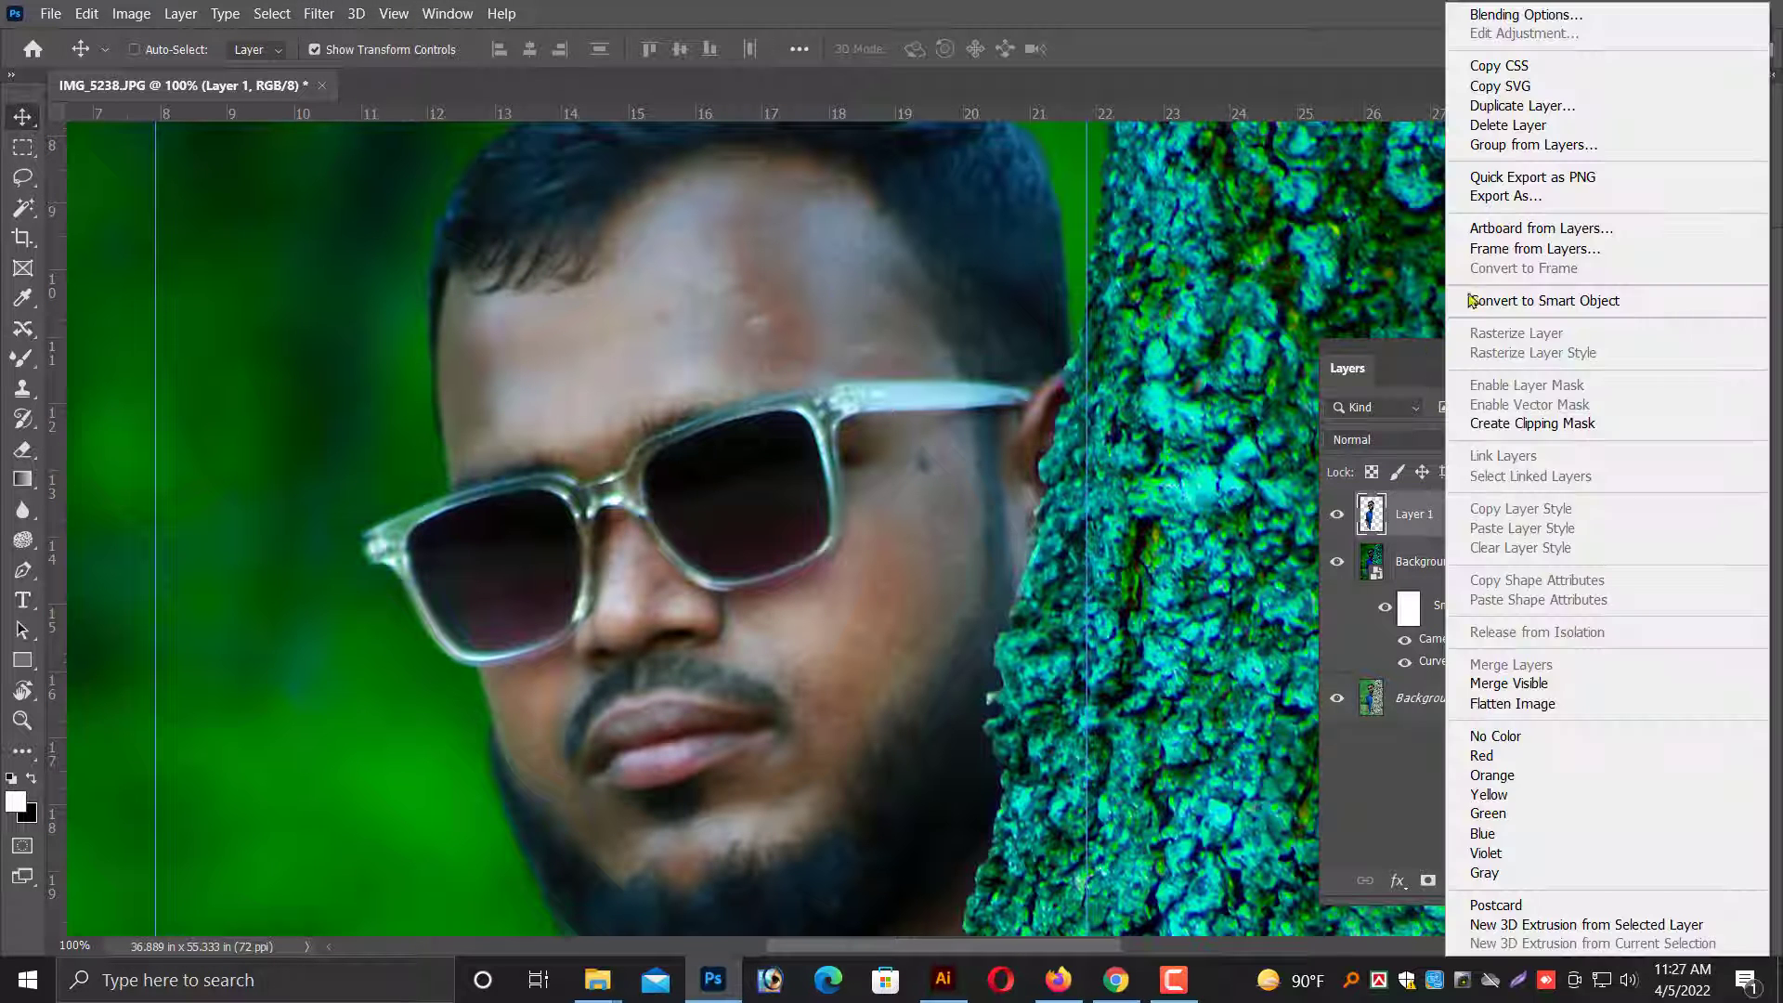
{"action": "left_click", "coordinate": [1548, 303]}
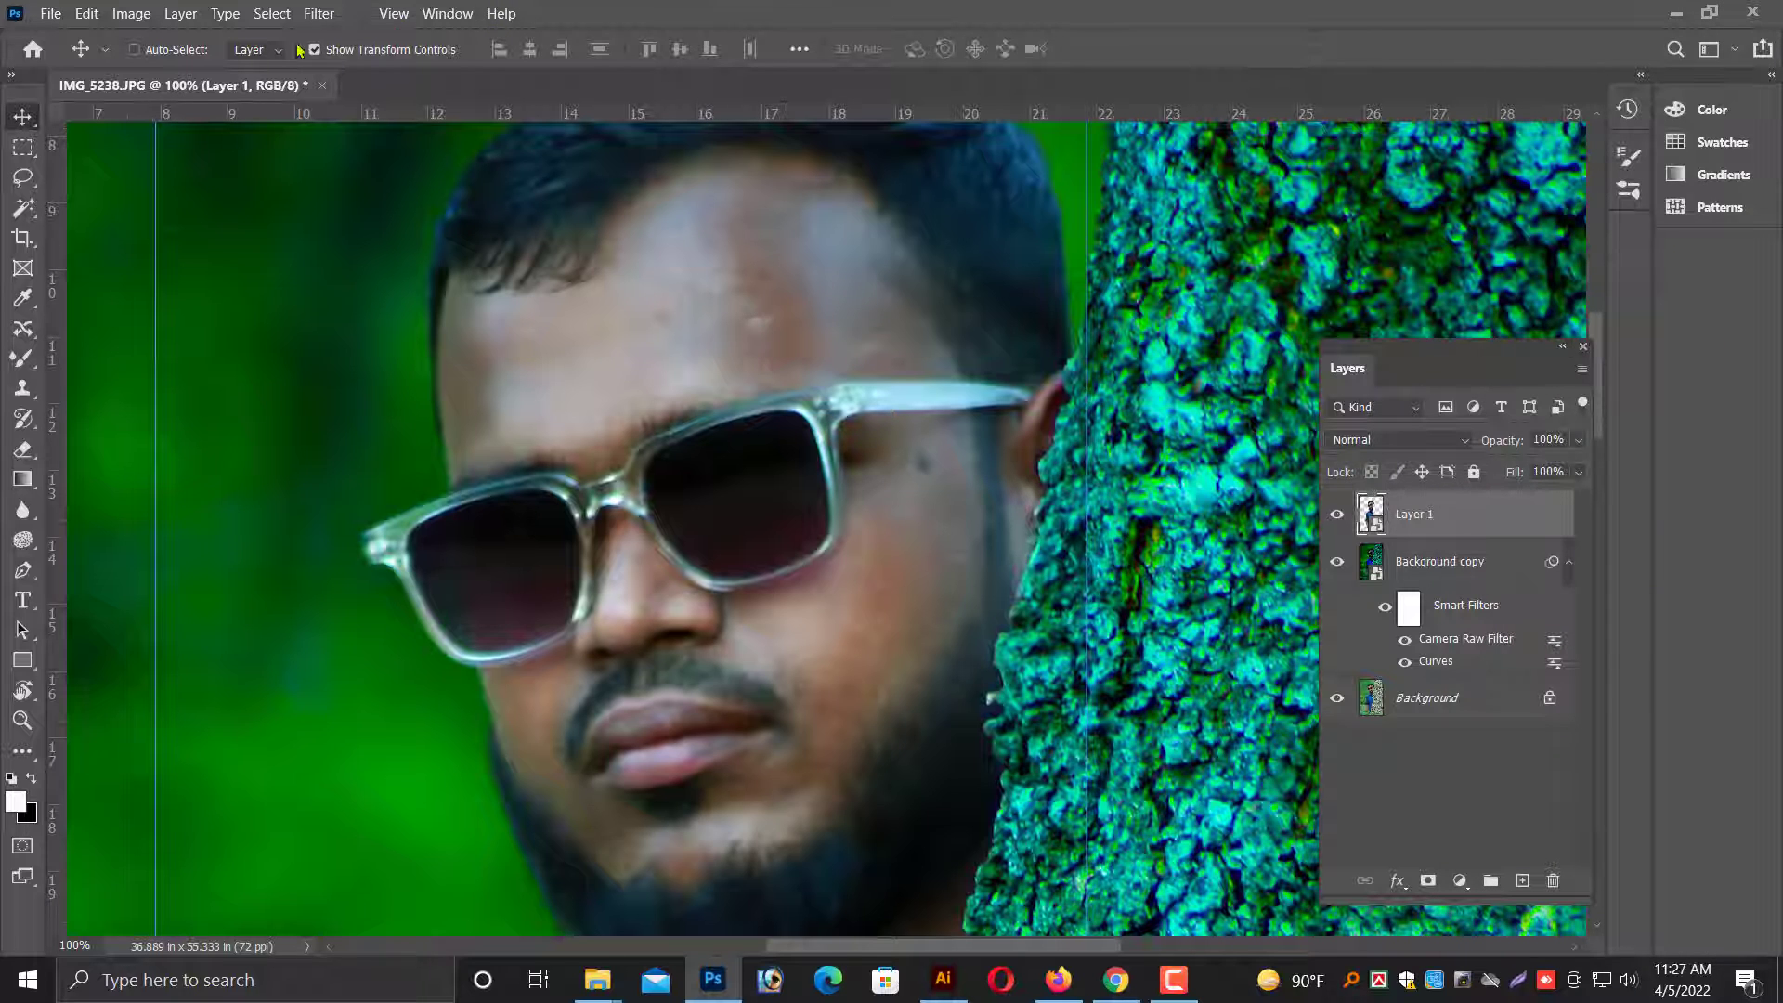
{"action": "left_click", "coordinate": [318, 13]}
{"action": "left_click", "coordinate": [377, 175]}
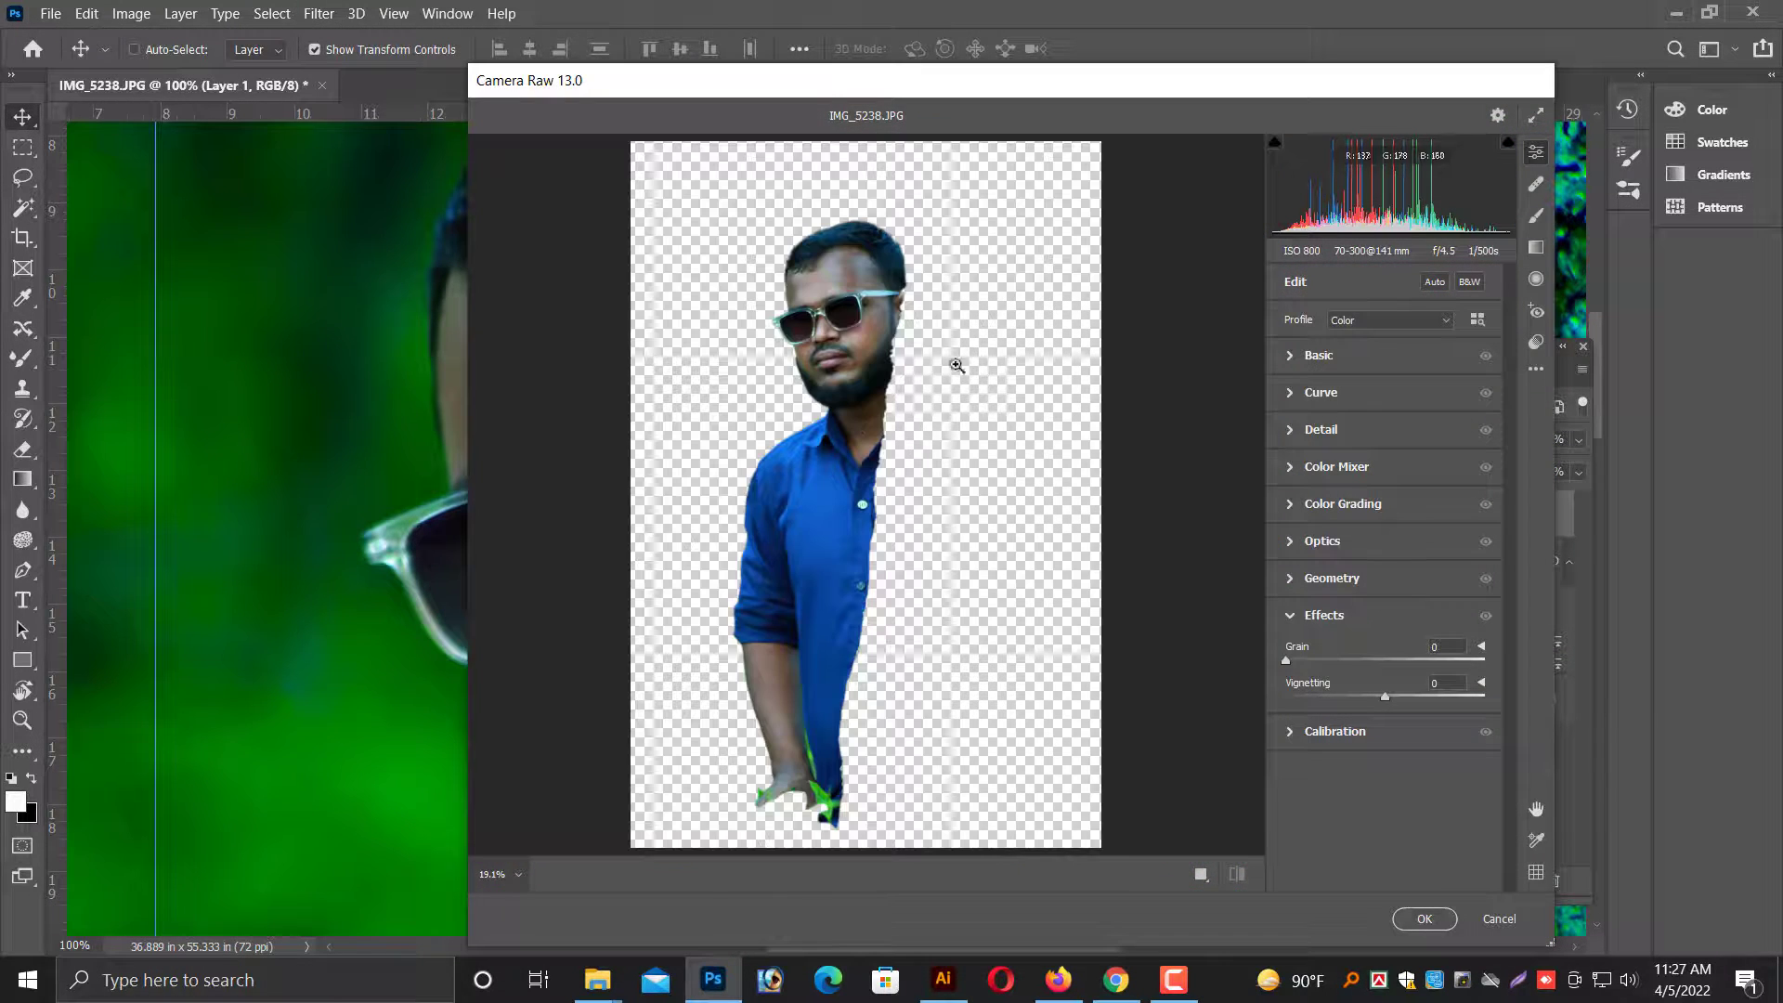
Zoom the preview onto the face, then raise Exposure slightly, Highlights to +75 and Temperature to +7.
{"action": "left_click", "coordinate": [839, 366]}
{"action": "left_click", "coordinate": [903, 464]}
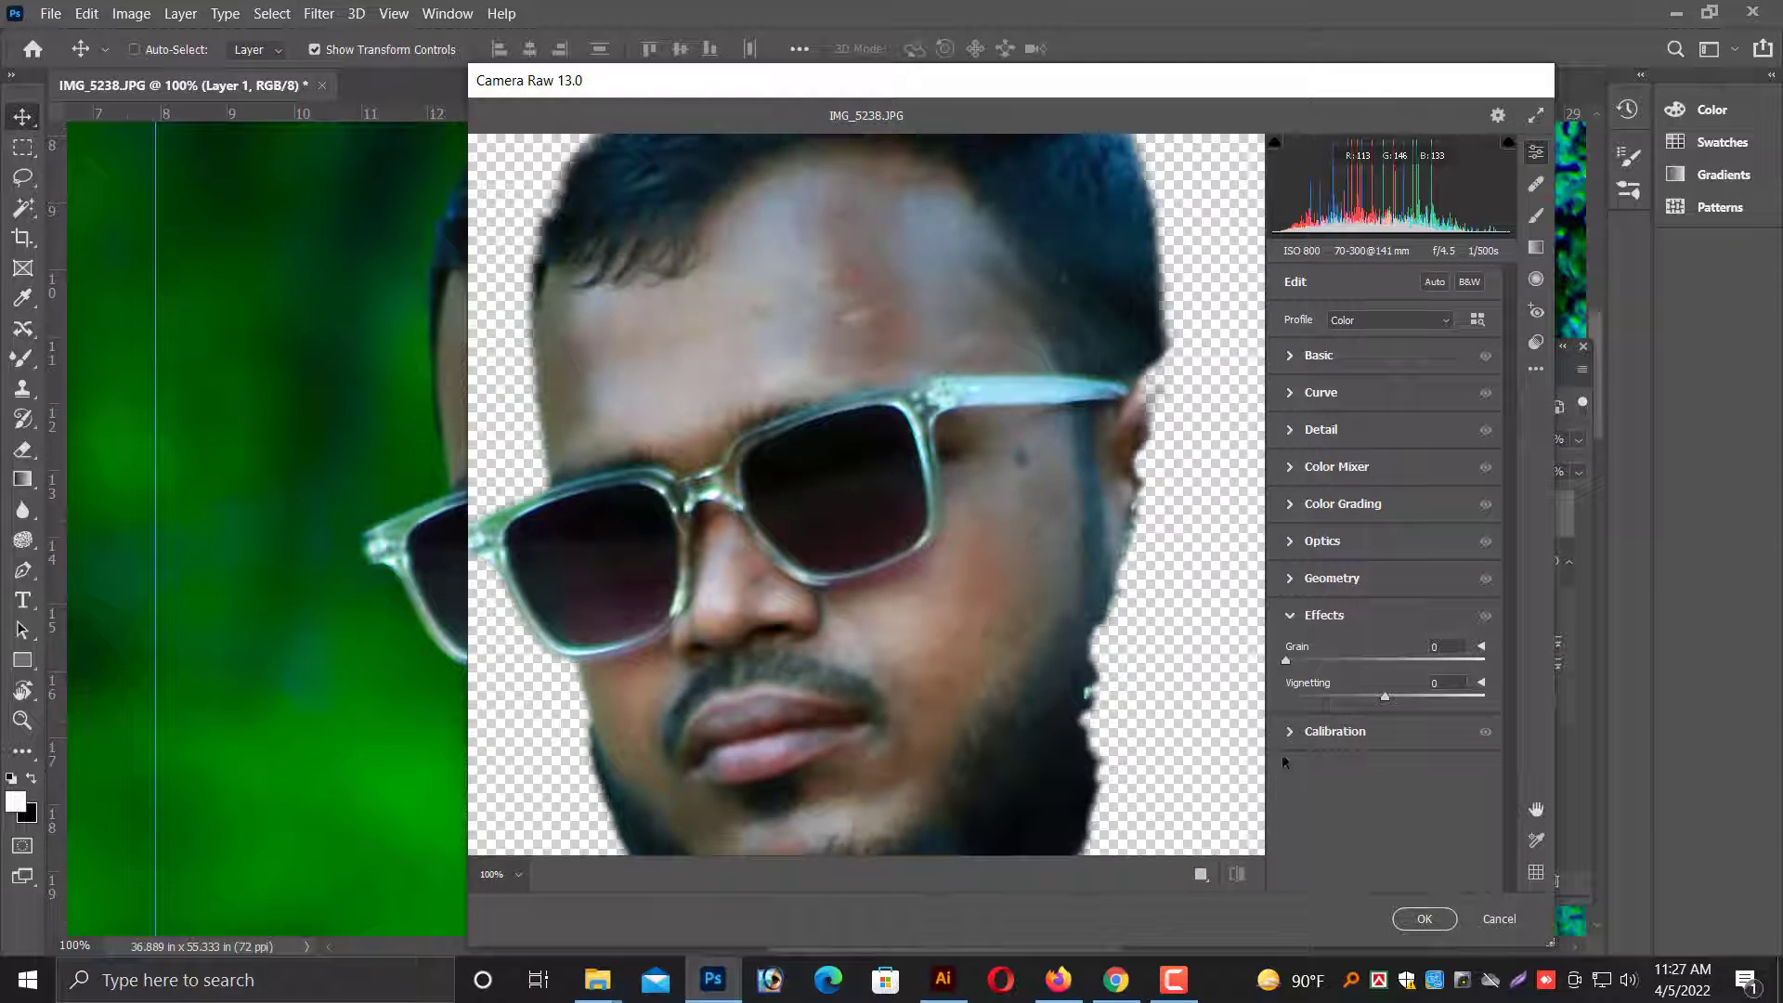
{"action": "left_click", "coordinate": [1291, 355]}
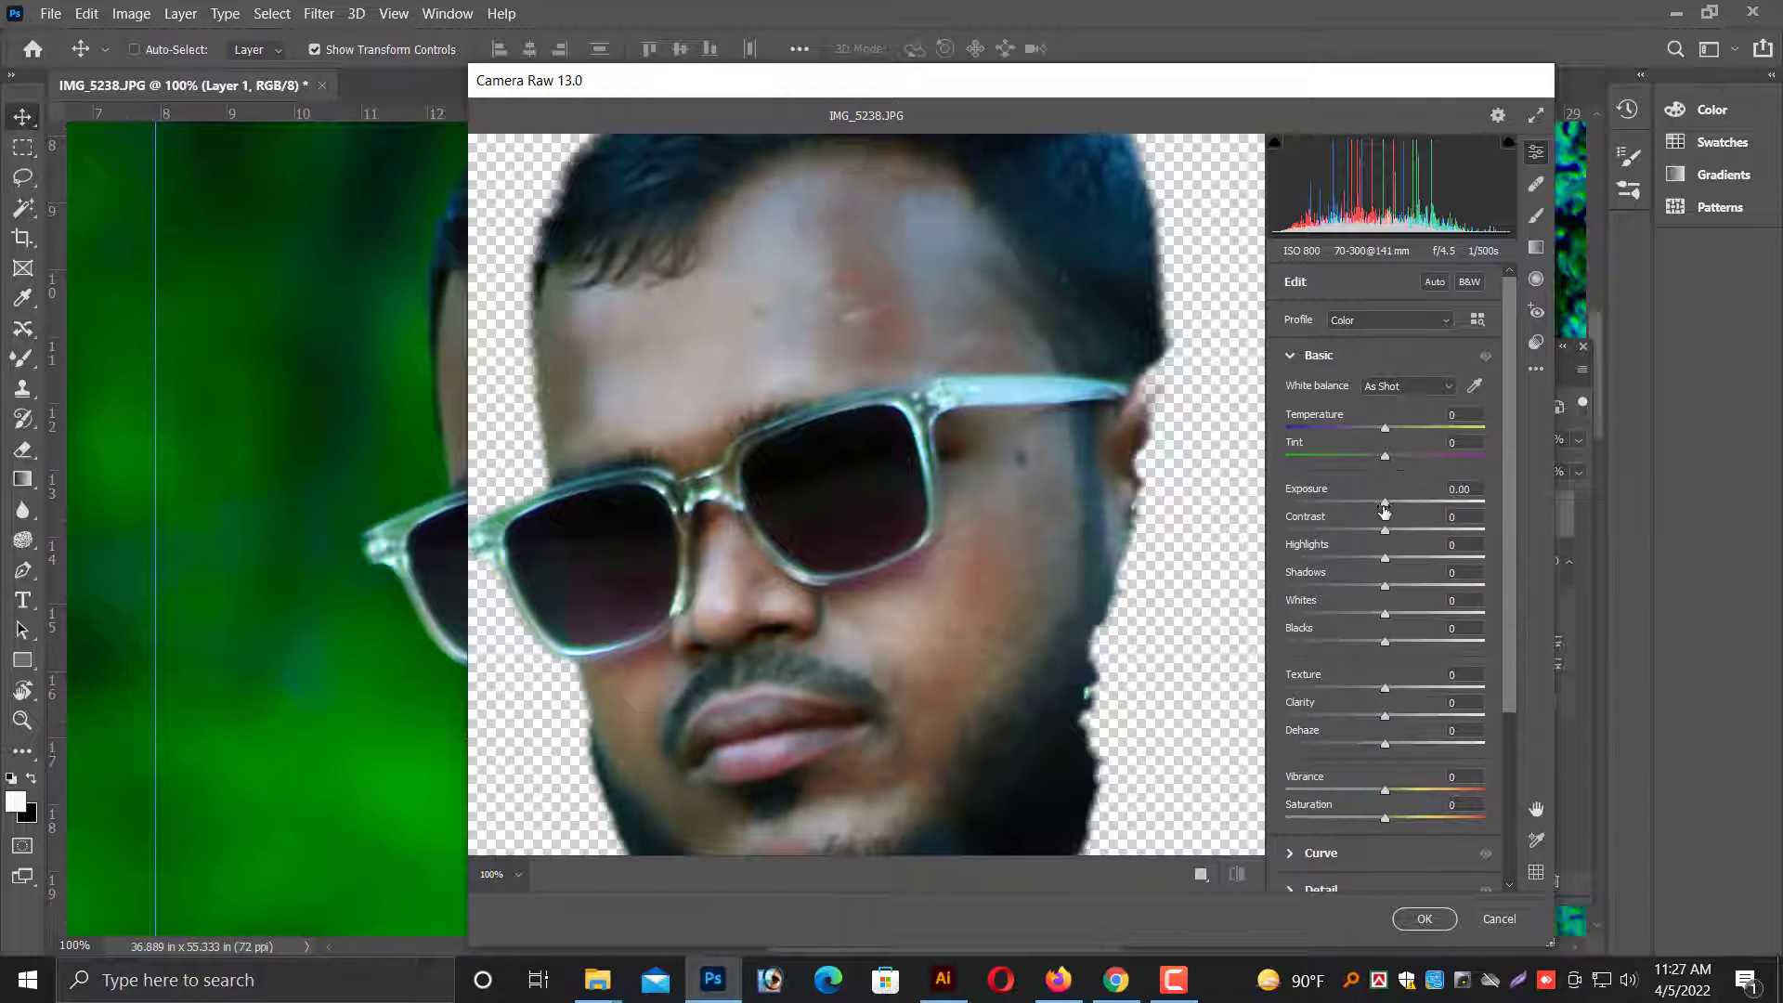
{"action": "left_click_drag", "start_coordinate": [1385, 505], "coordinate": [1392, 508]}
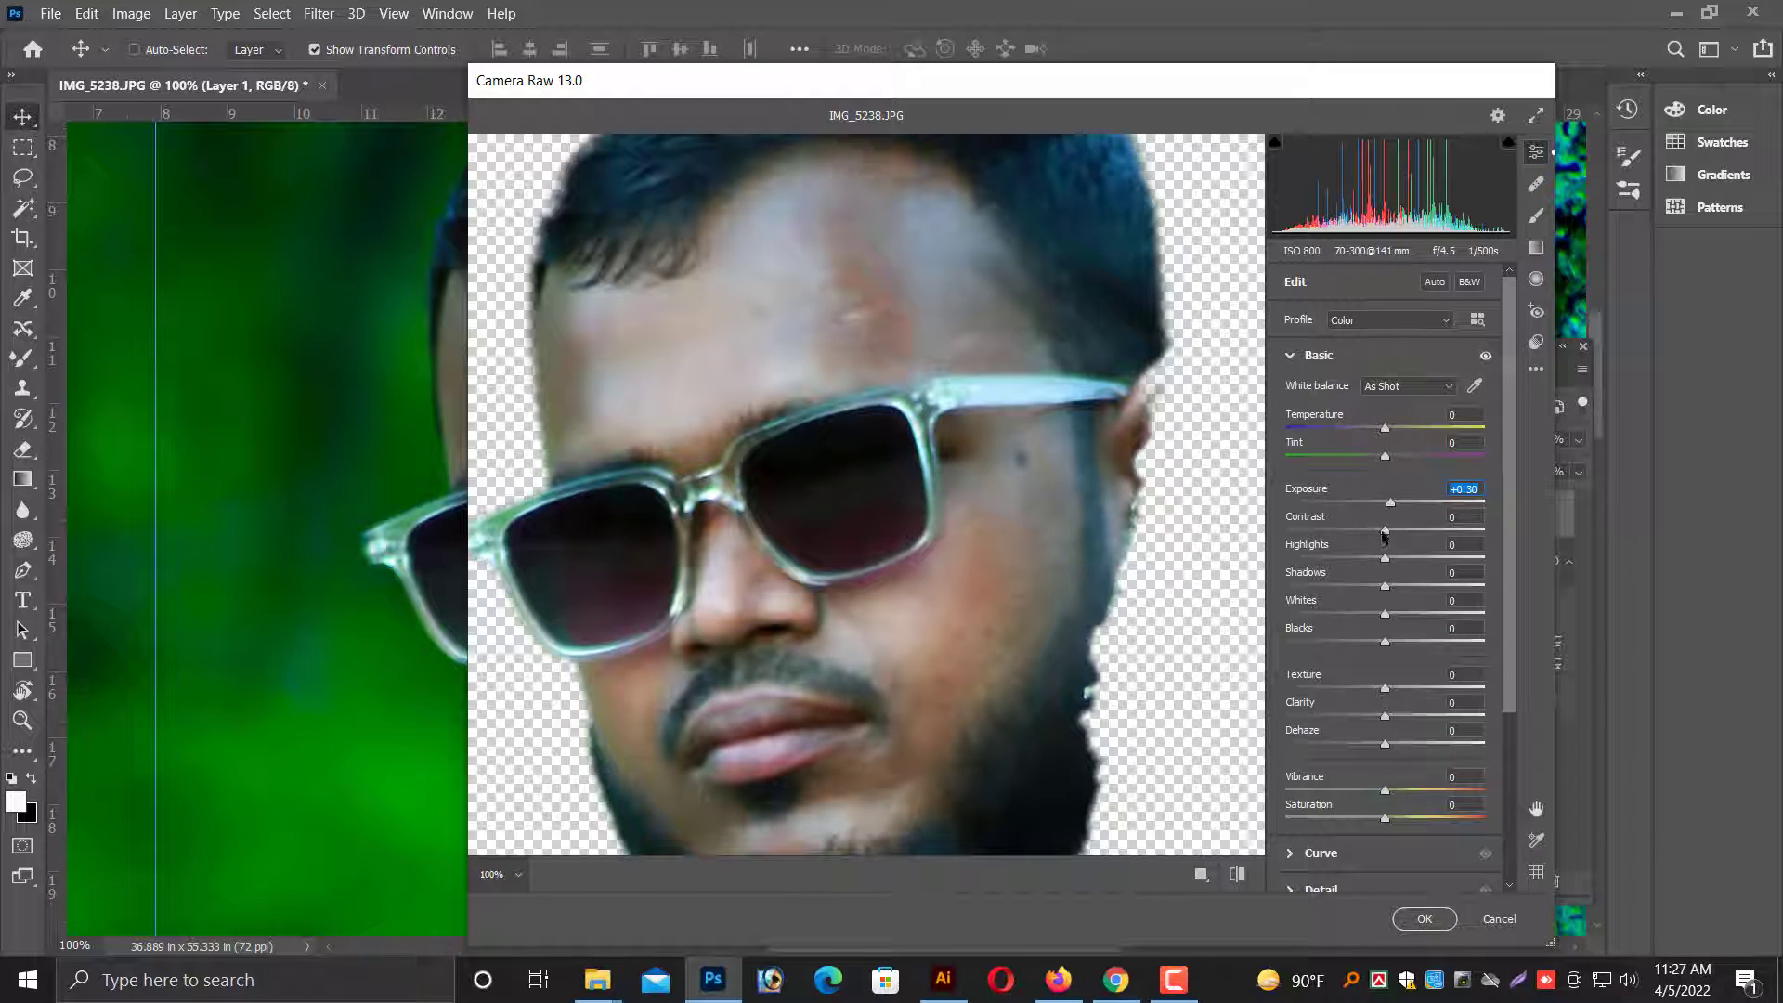
{"action": "mouse_move", "coordinate": [1369, 563]}
{"action": "left_mouse_down"}
{"action": "mouse_move", "coordinate": [1335, 557]}
{"action": "mouse_move", "coordinate": [1510, 558]}
{"action": "mouse_move", "coordinate": [1457, 561]}
{"action": "left_mouse_up"}
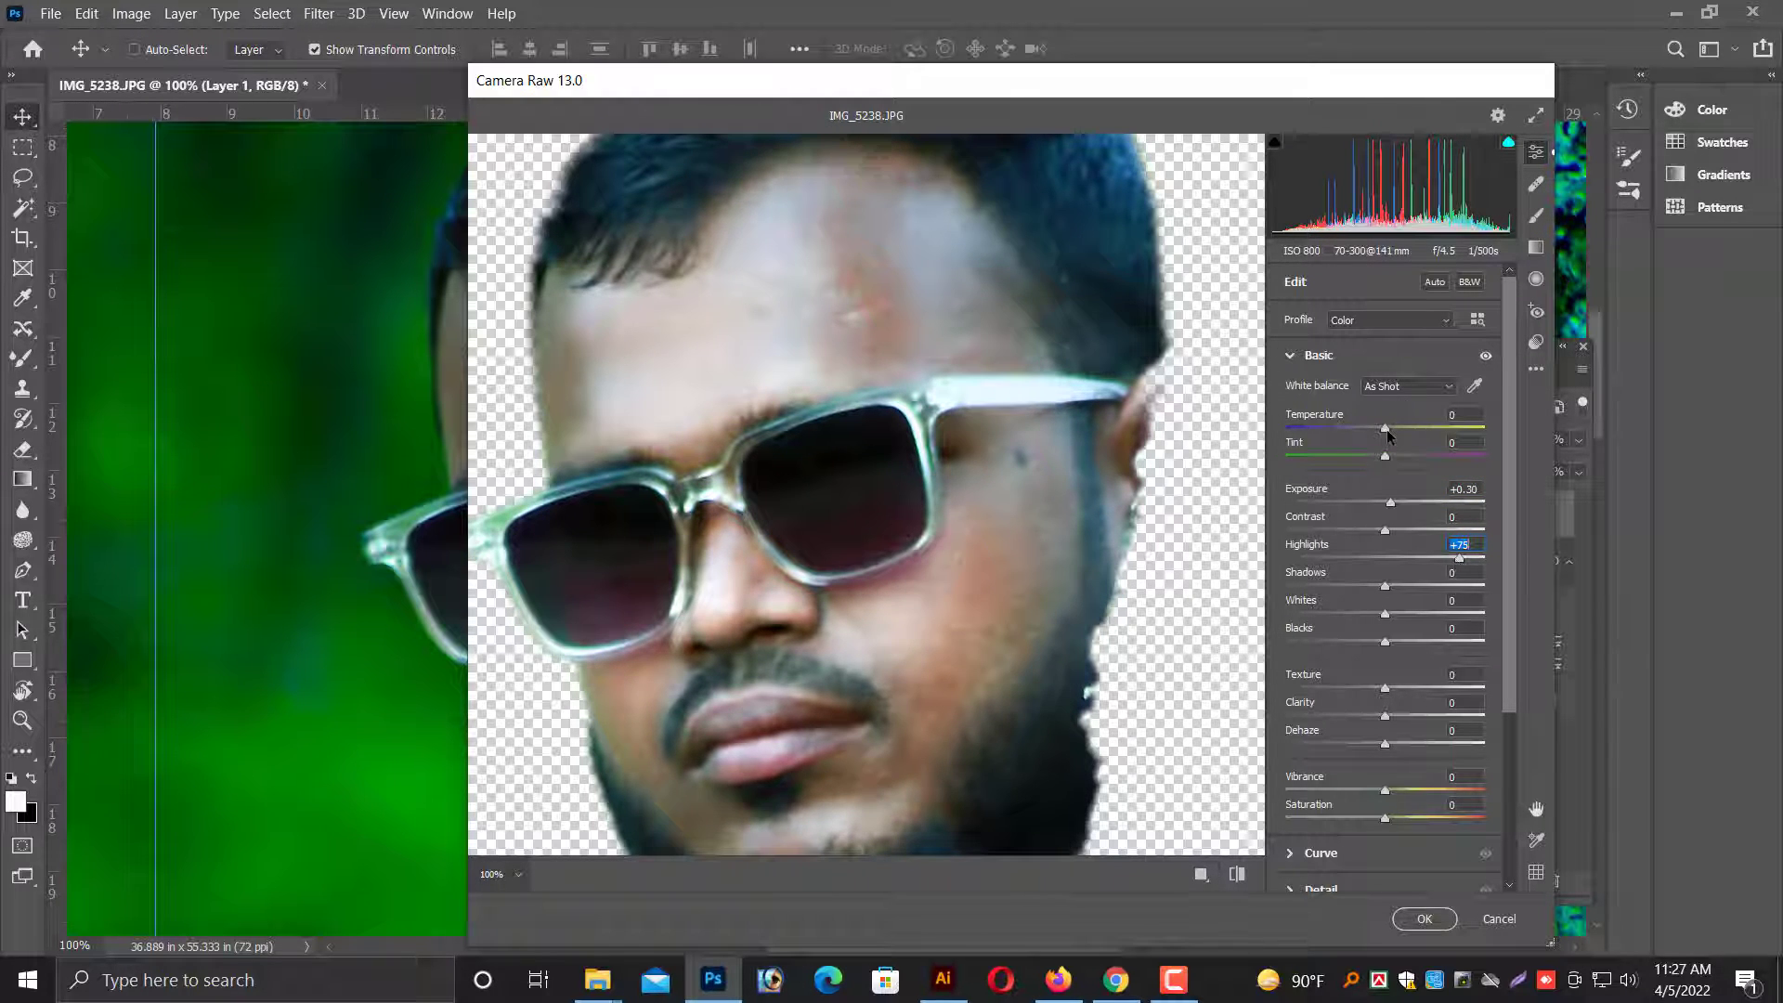
{"action": "left_click_drag", "start_coordinate": [1387, 430], "coordinate": [1395, 428]}
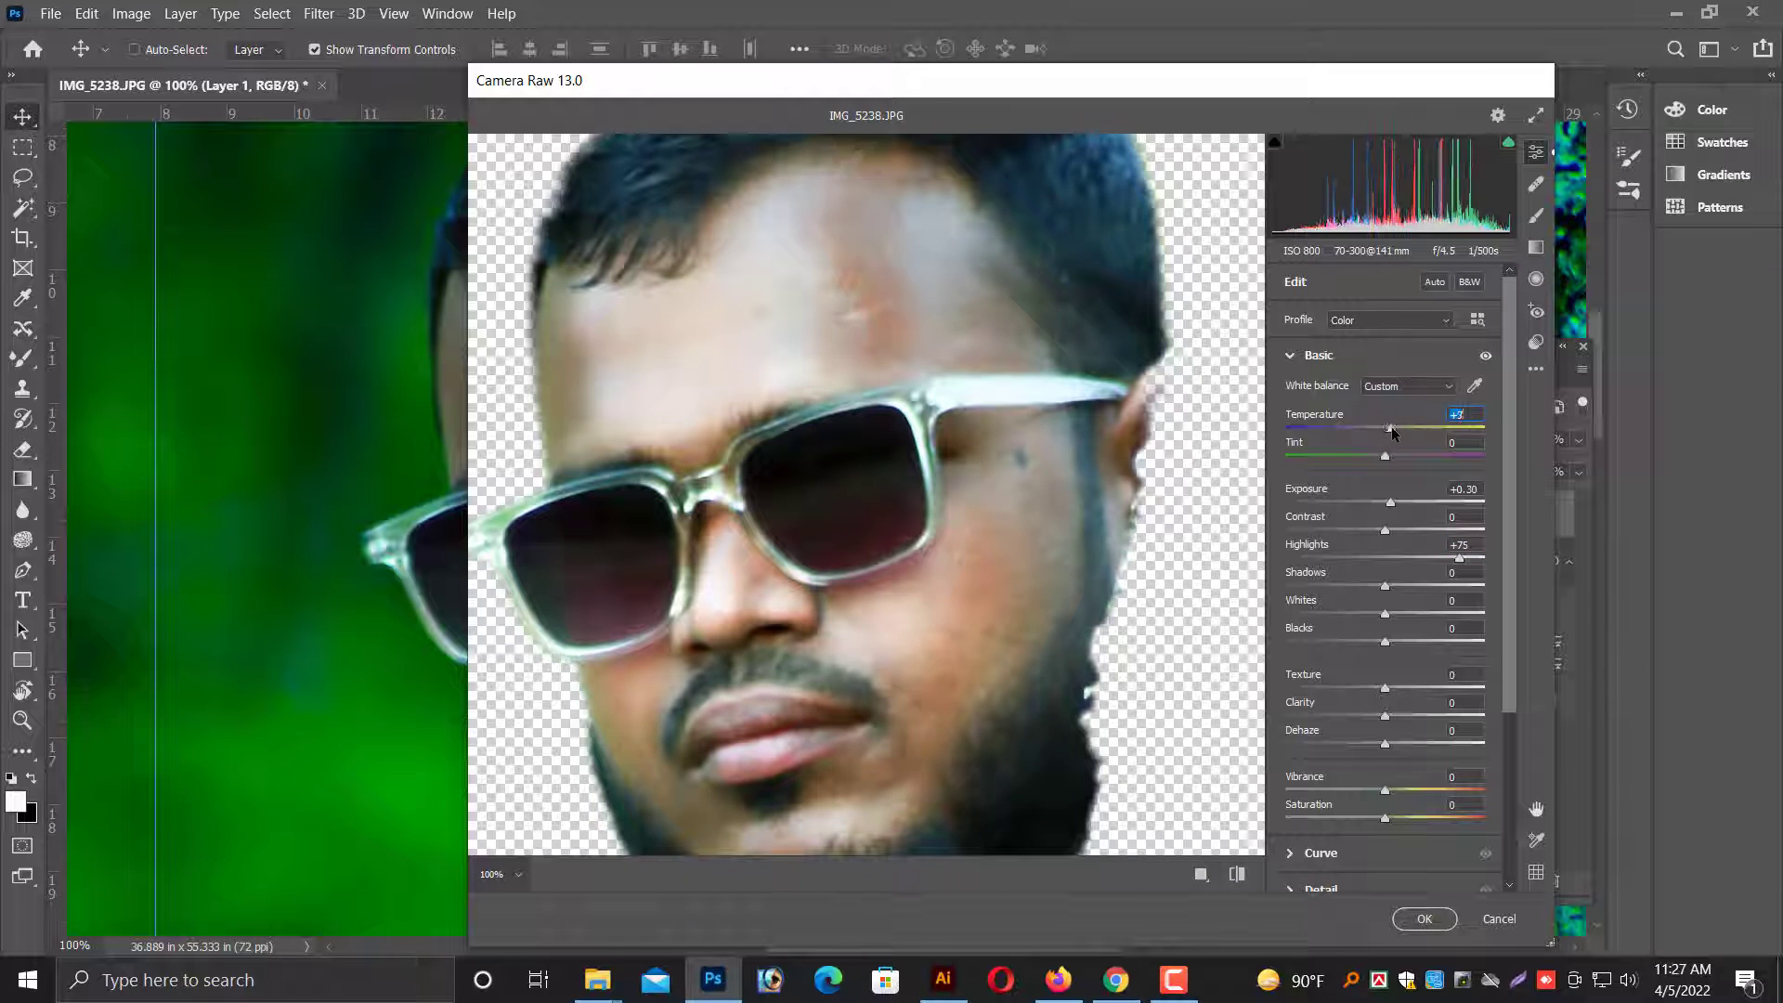
{"action": "mouse_move", "coordinate": [1395, 430]}
{"action": "left_mouse_down"}
{"action": "mouse_move", "coordinate": [1371, 429]}
{"action": "mouse_move", "coordinate": [1395, 430]}
{"action": "left_mouse_up"}
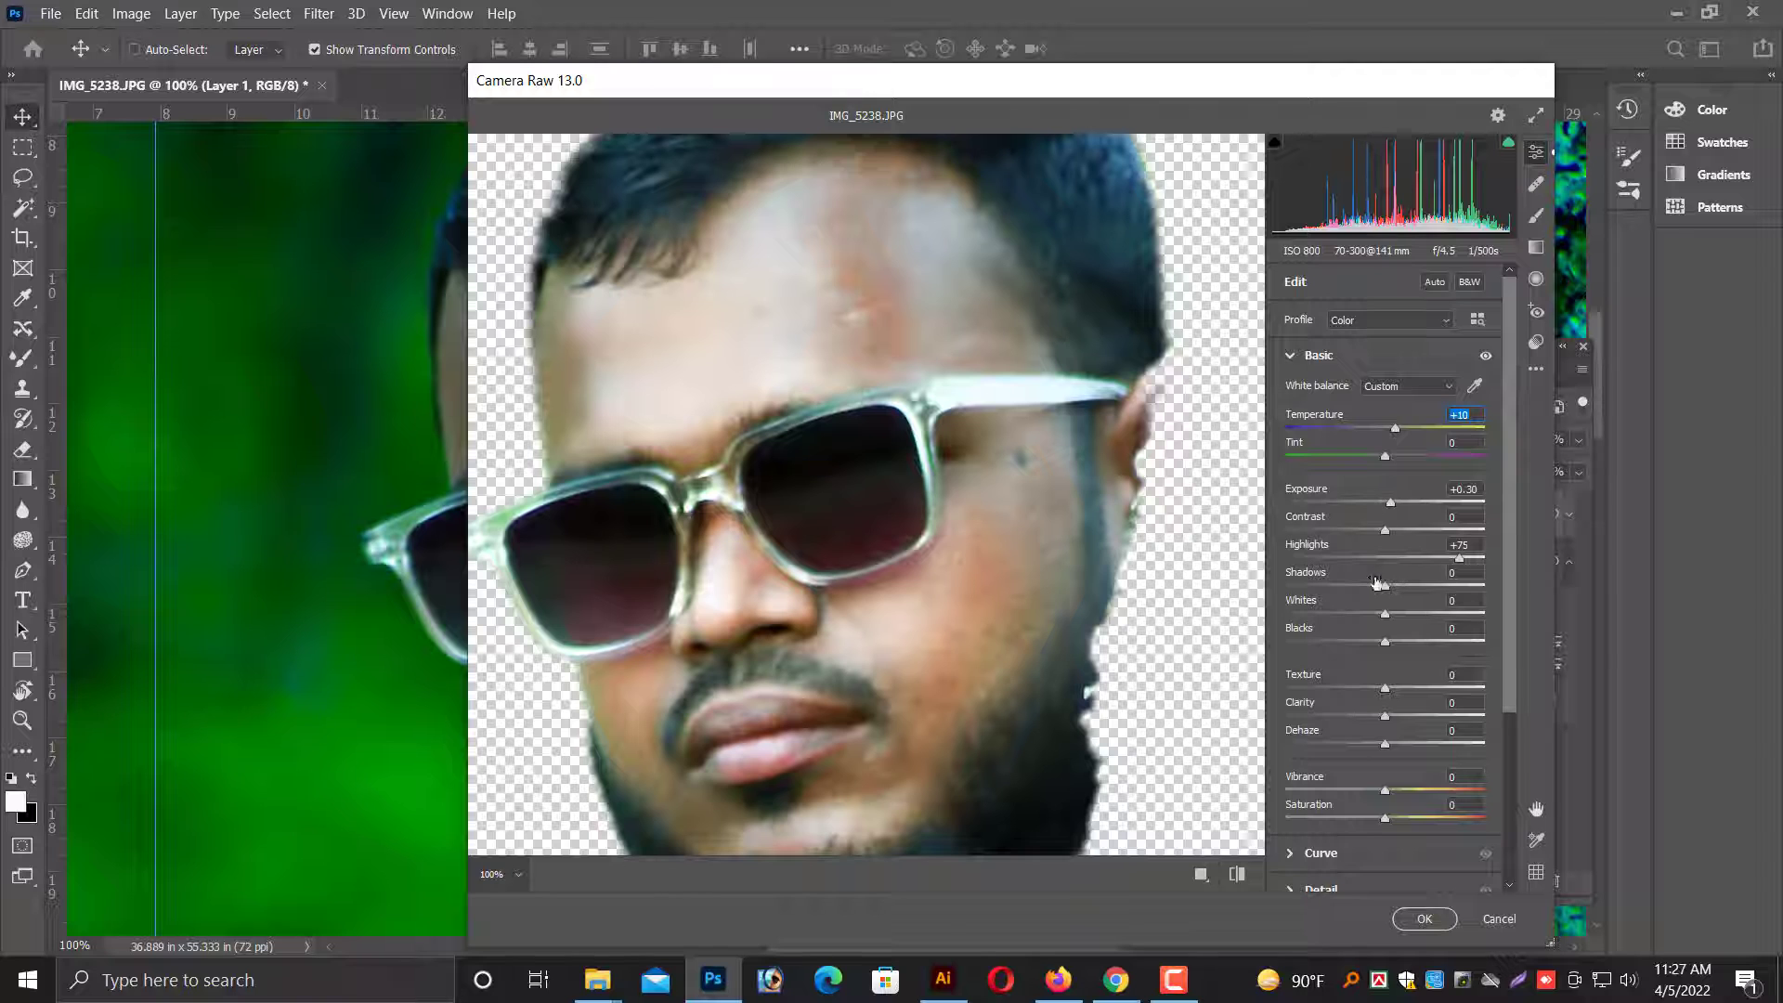
Lift Whites to +31 and Shadows to +11, ease Vibrance to -14 and Saturation to -1.
{"action": "scroll", "coordinate": [1384, 639], "scroll_direction": "down", "scroll_amount": 3}
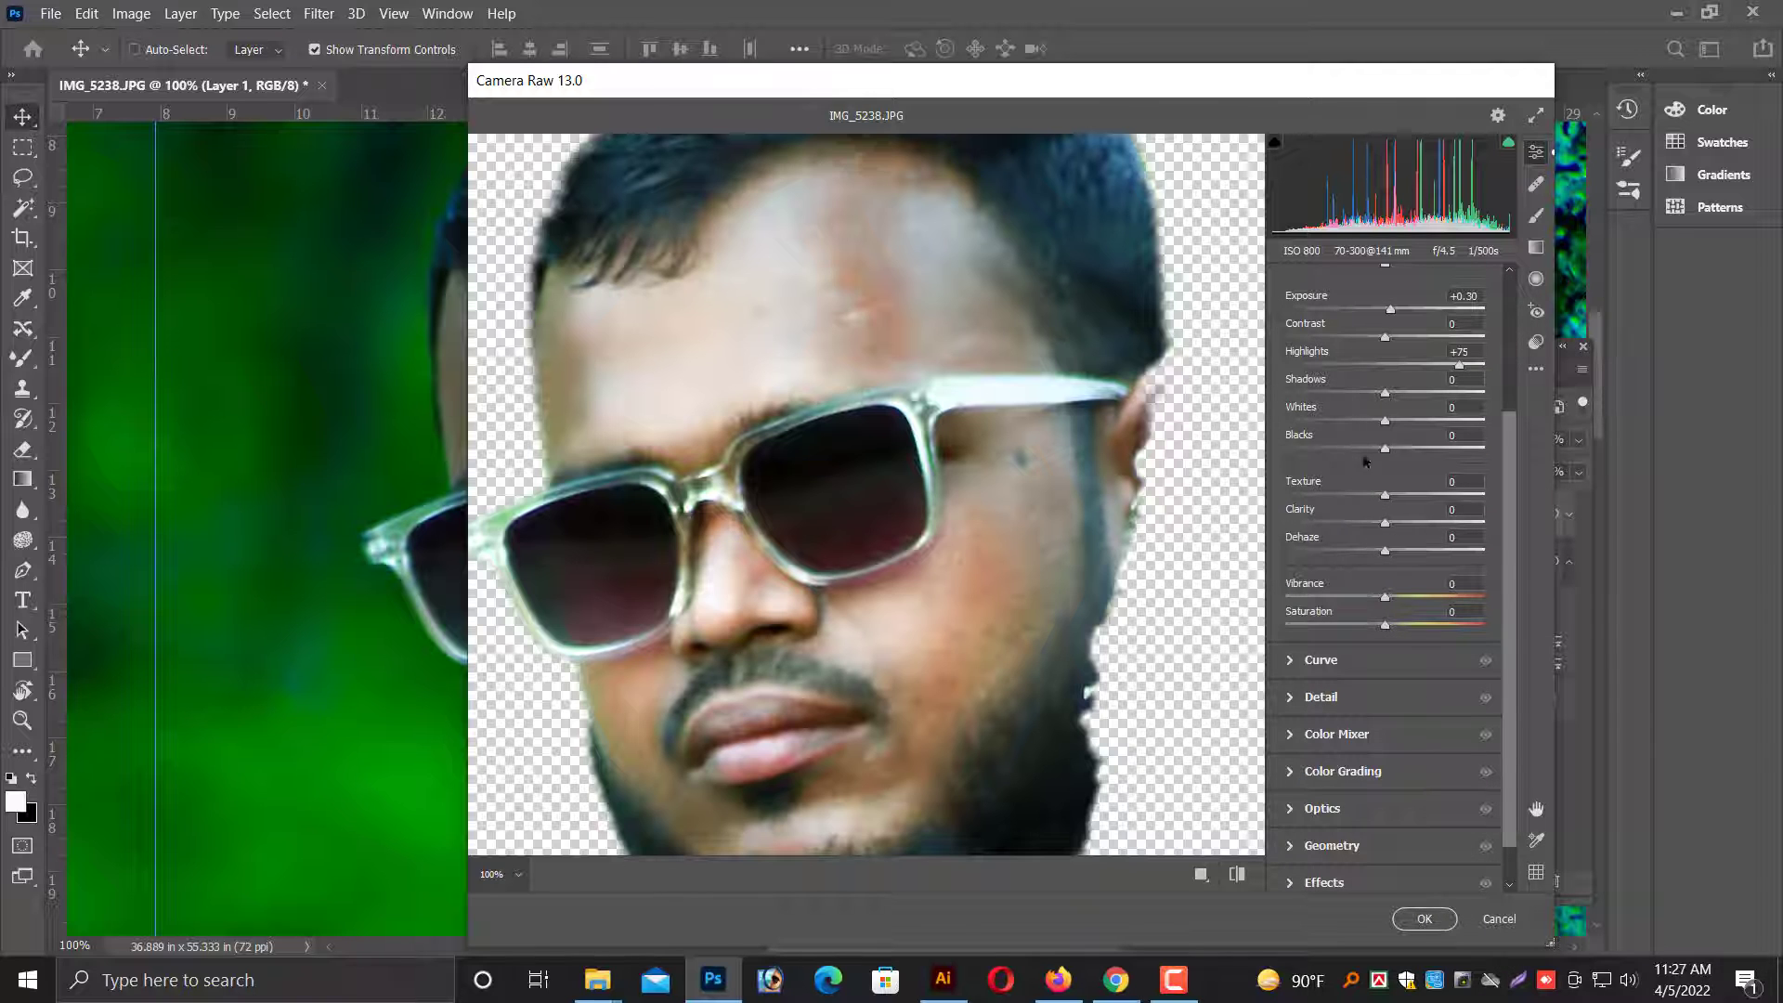
{"action": "left_click_drag", "start_coordinate": [1385, 420], "coordinate": [1417, 425]}
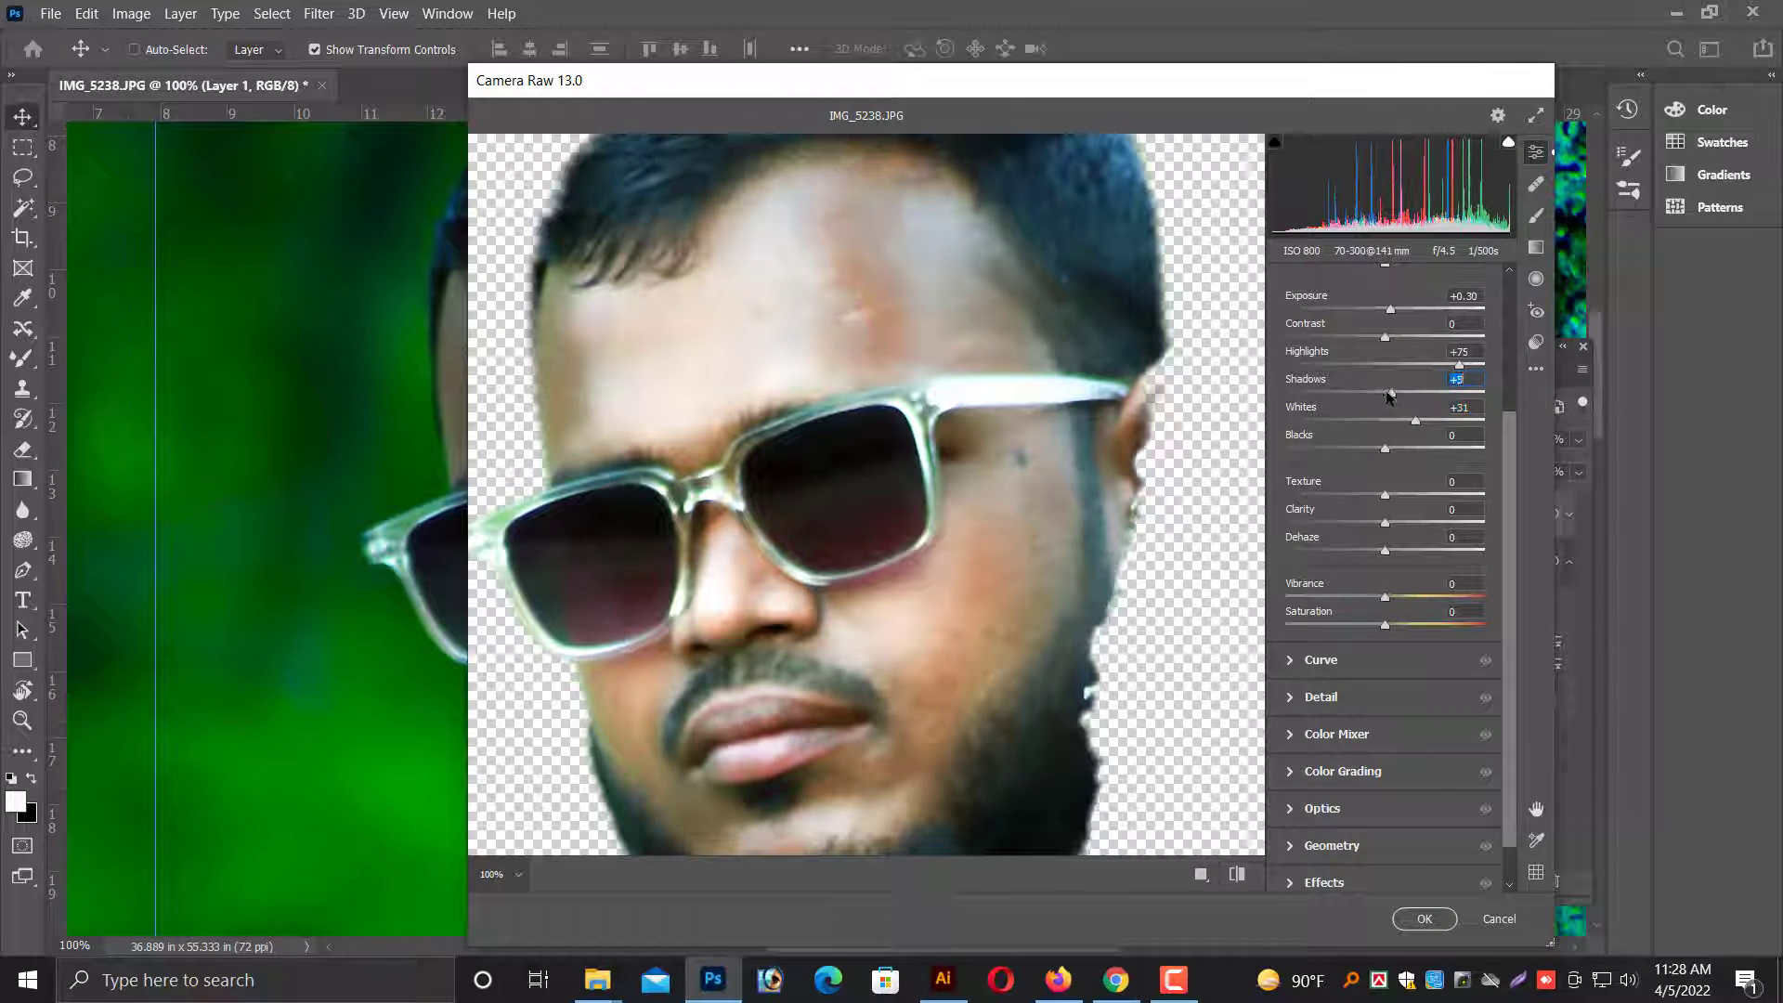
{"action": "left_click_drag", "start_coordinate": [1384, 391], "coordinate": [1396, 394]}
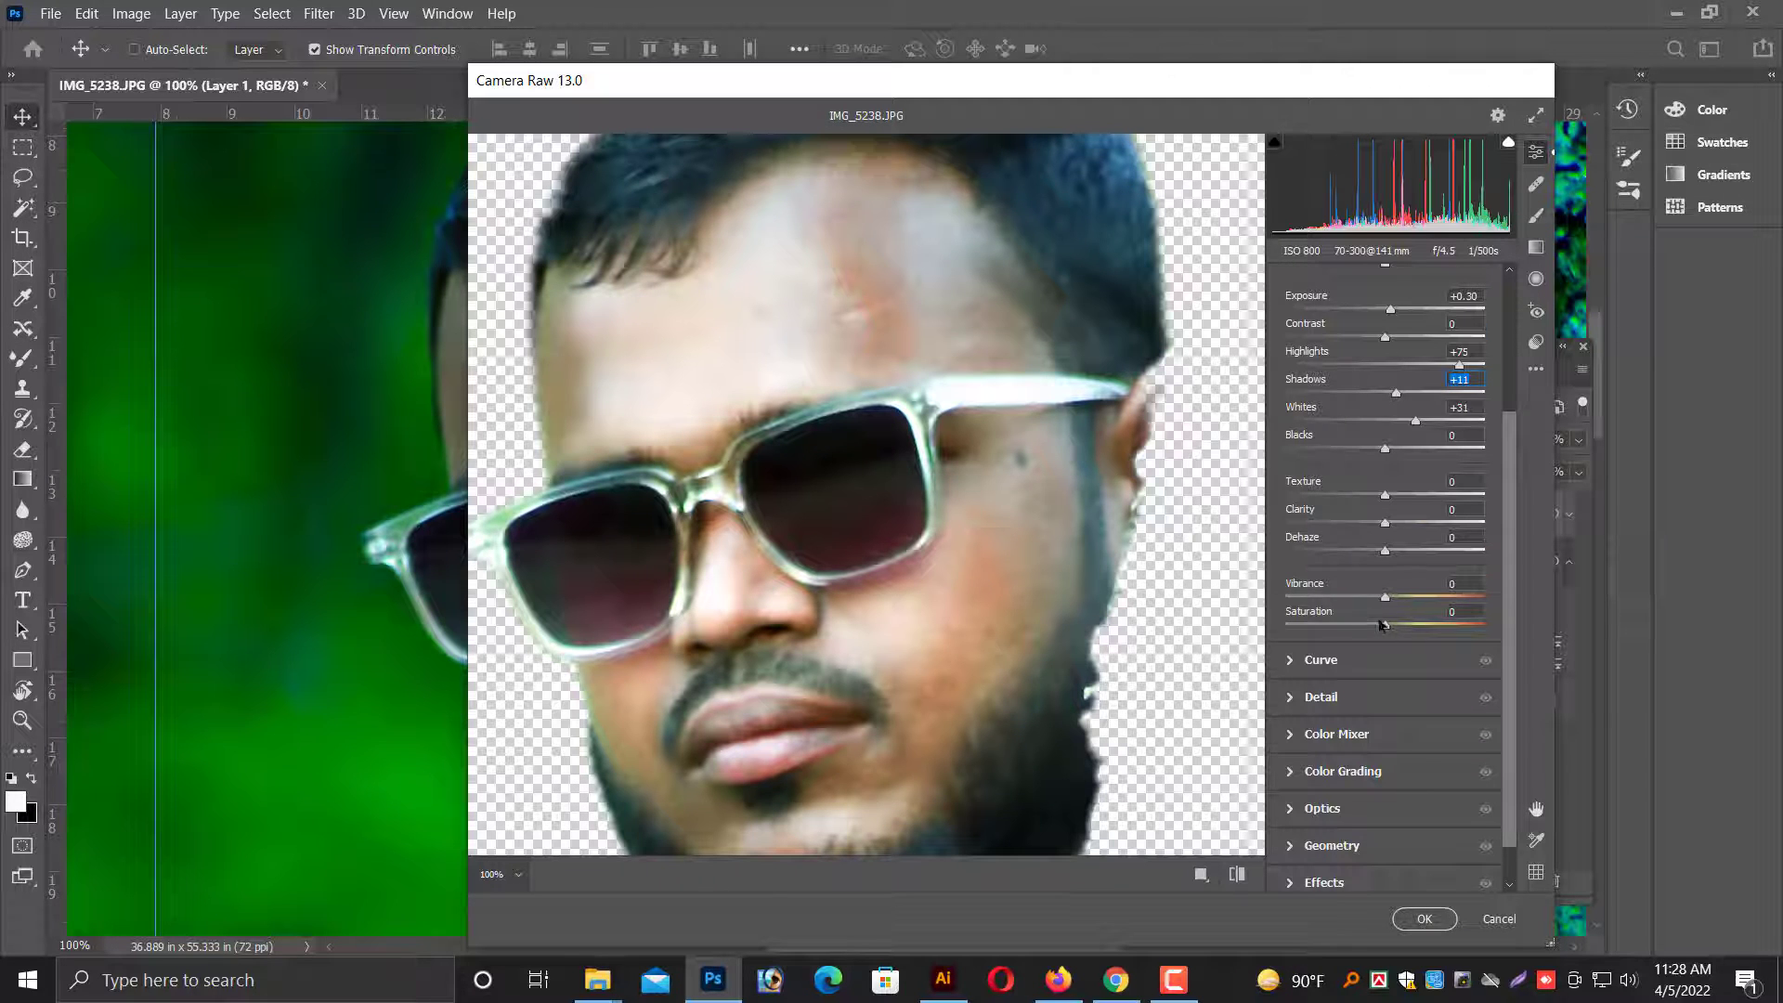
{"action": "scroll", "coordinate": [1381, 626], "scroll_direction": "down", "scroll_amount": 1}
{"action": "left_click_drag", "start_coordinate": [1385, 550], "coordinate": [1380, 543]}
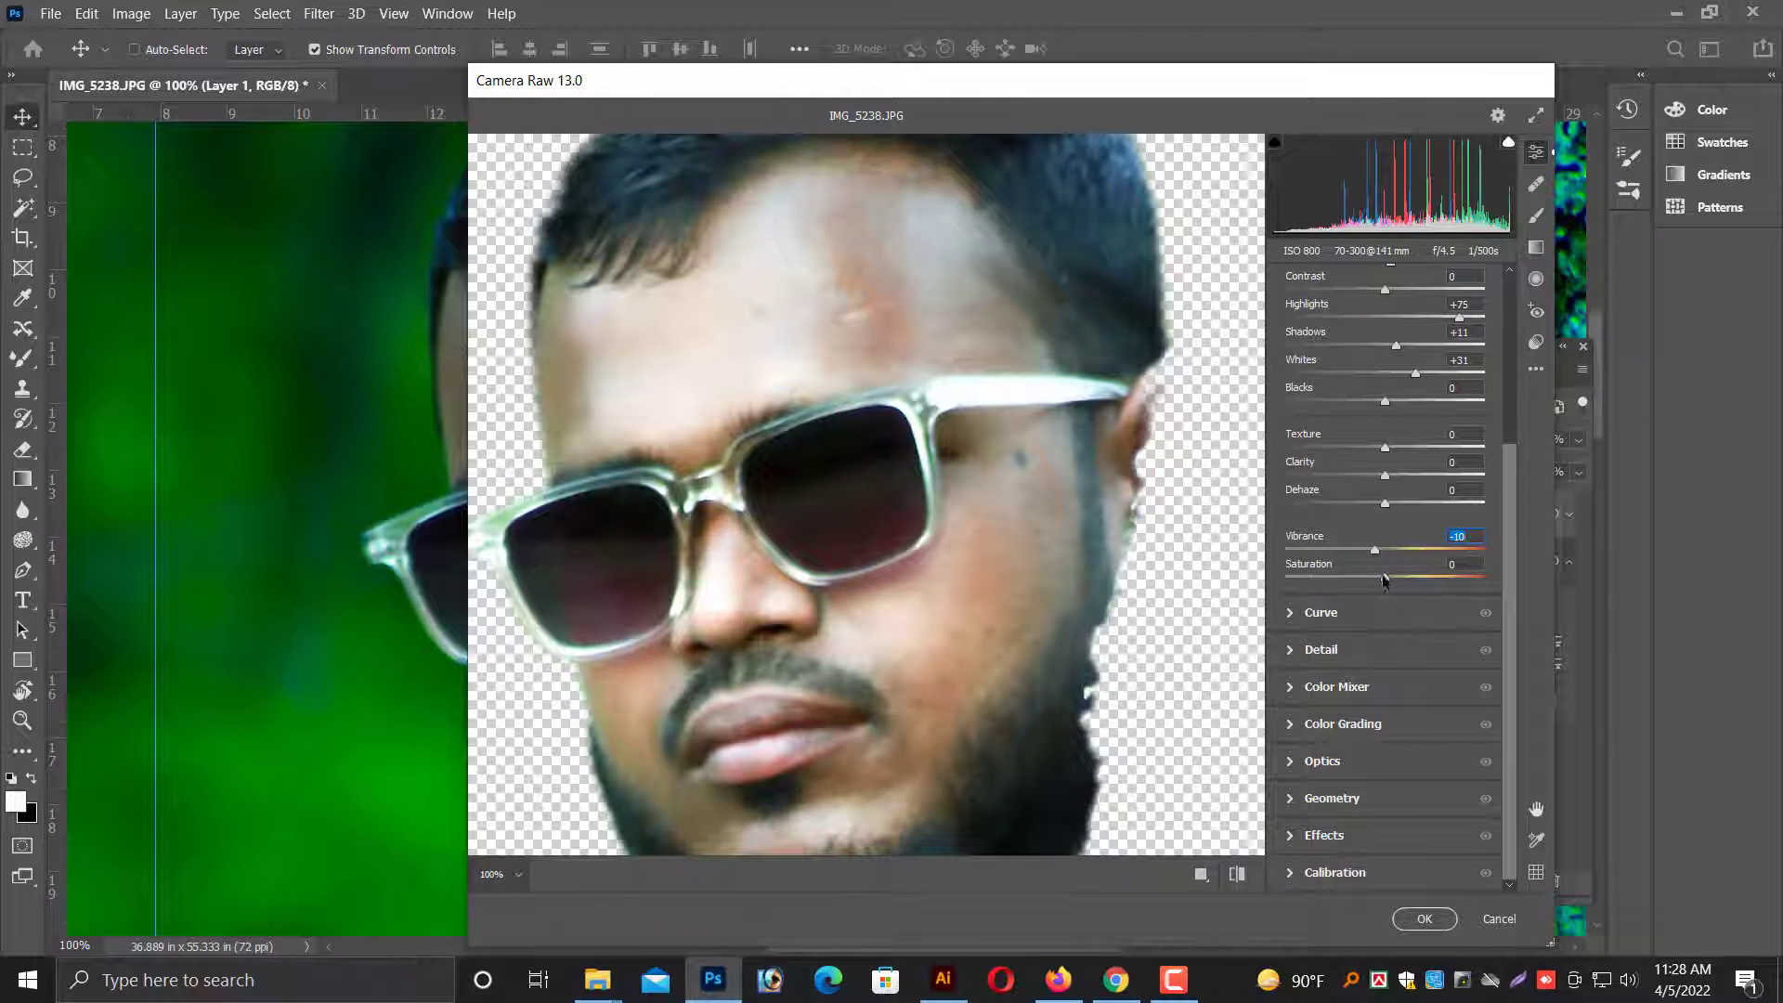
{"action": "left_click_drag", "start_coordinate": [1384, 577], "coordinate": [1396, 577]}
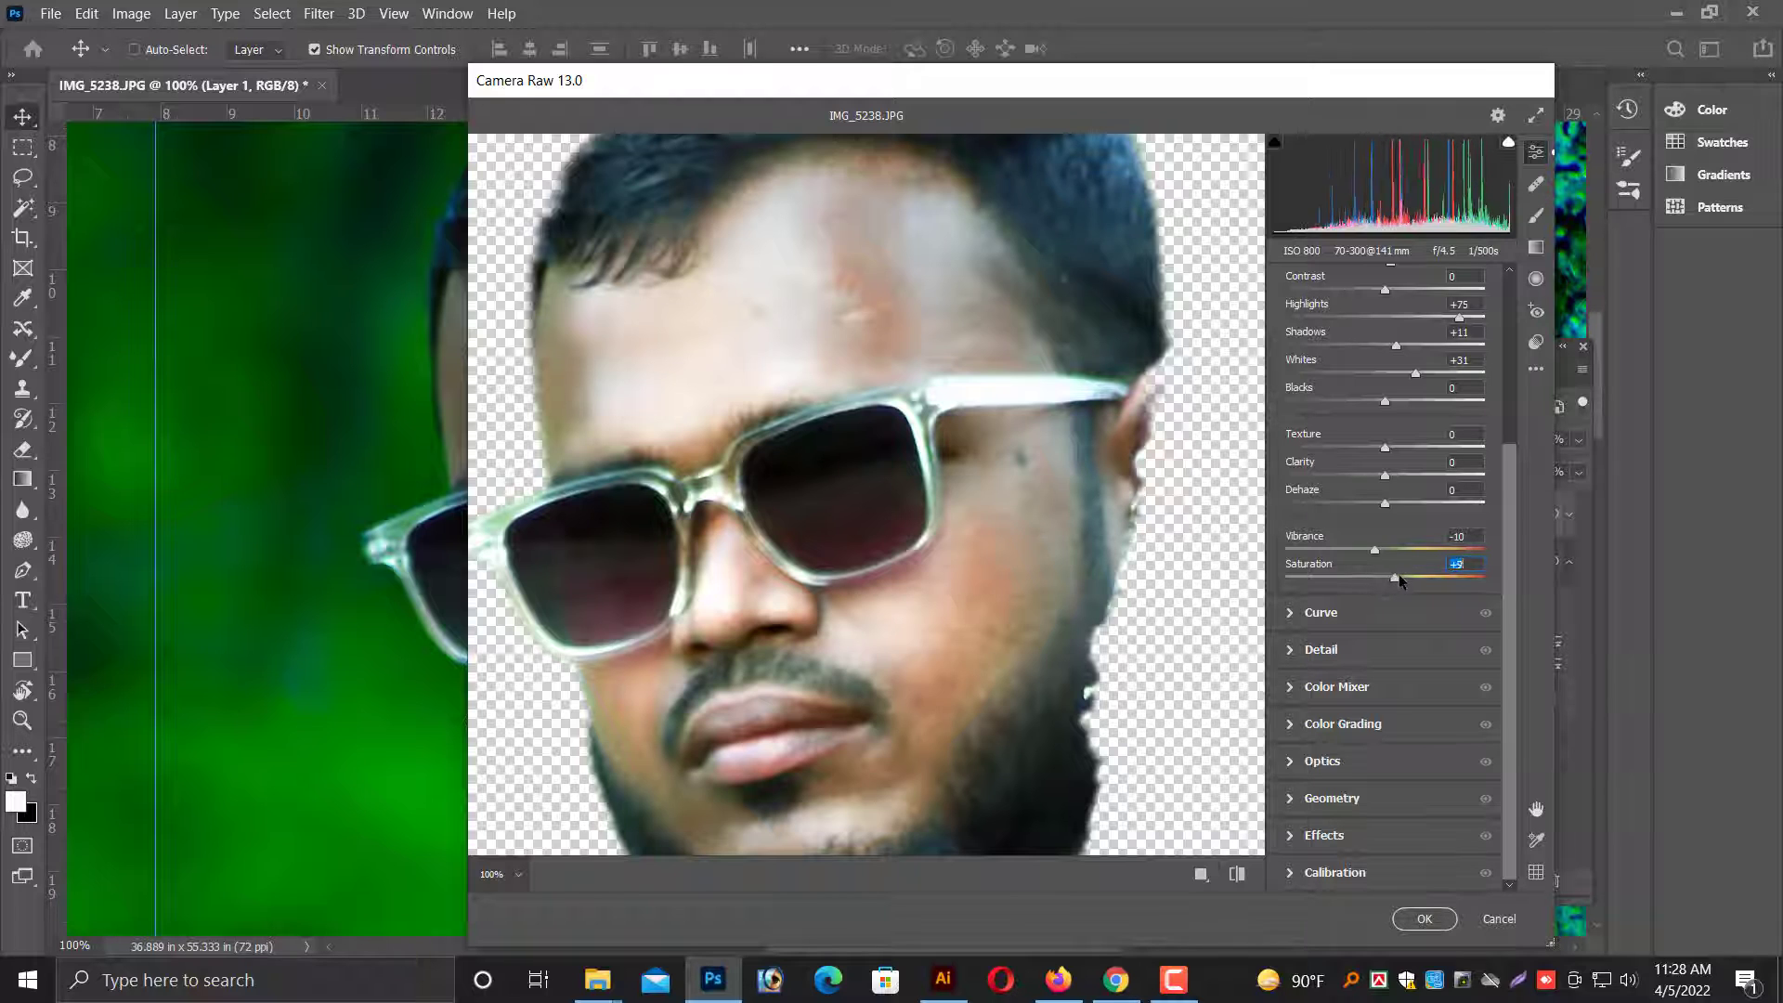
{"action": "scroll", "coordinate": [1103, 526], "scroll_direction": "down", "scroll_amount": 5}
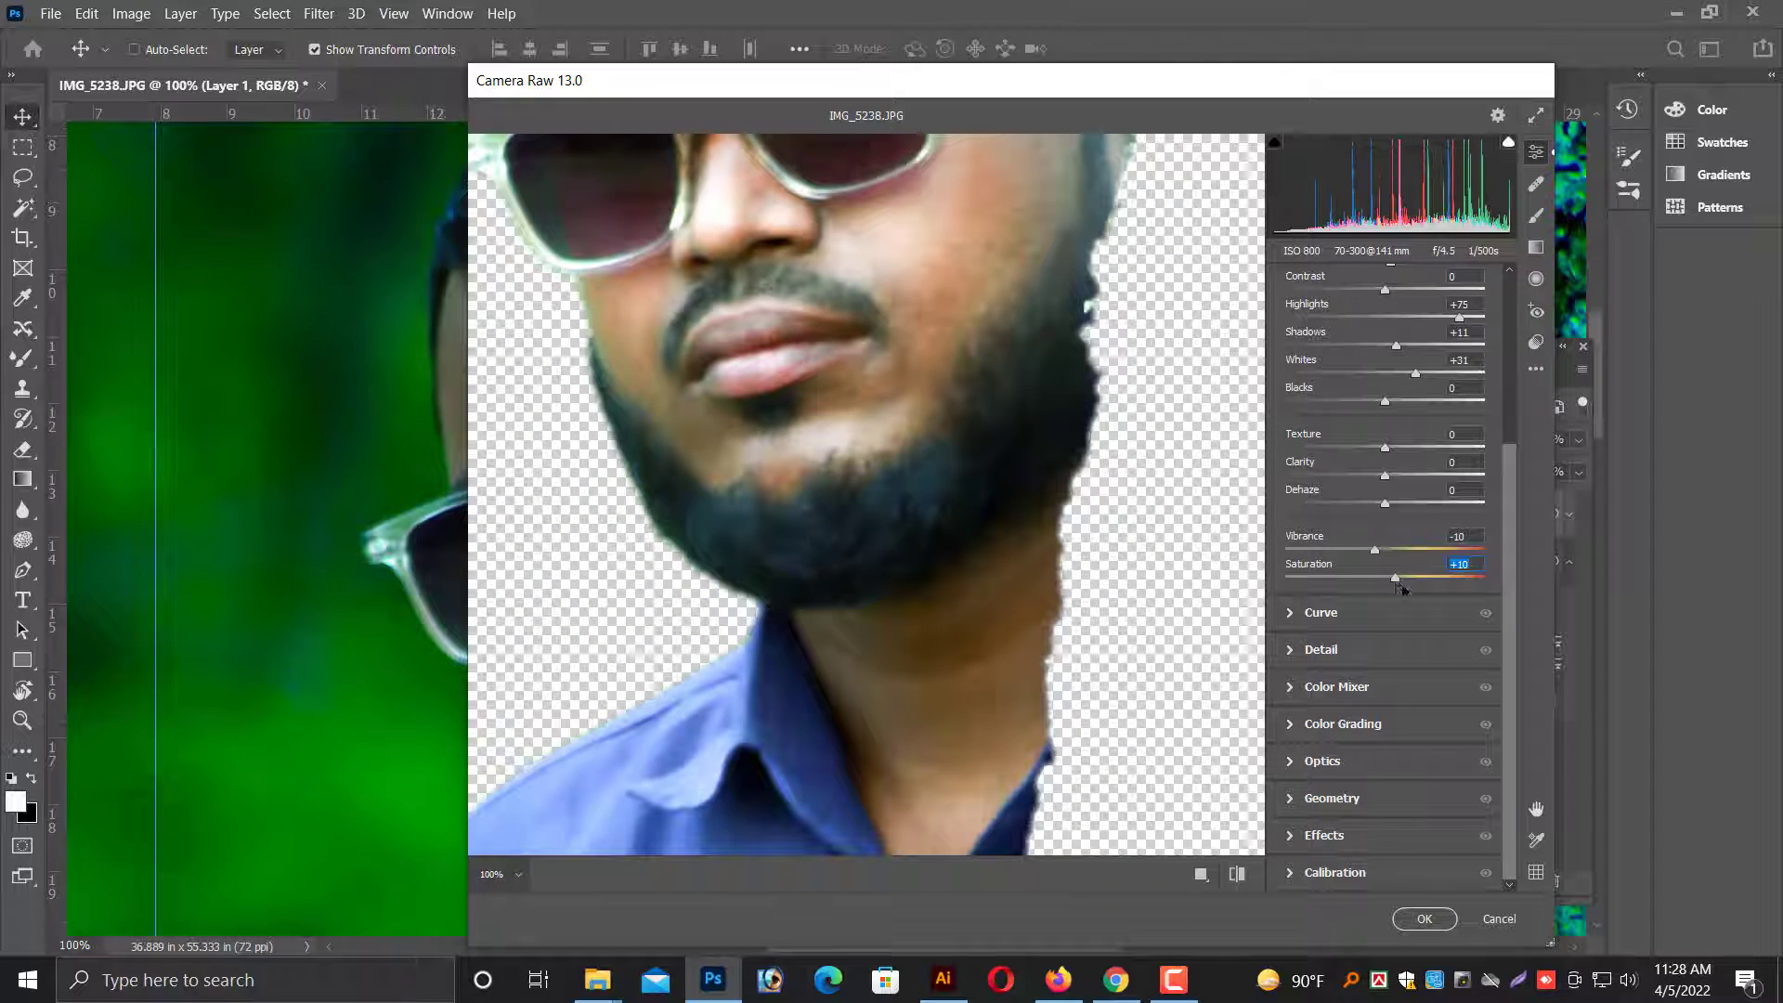
{"action": "left_click_drag", "start_coordinate": [1392, 578], "coordinate": [1383, 578]}
Fine-tune Vibrance and make the face's Temperature slightly less warm.
{"action": "scroll", "coordinate": [1020, 572], "scroll_direction": "up", "scroll_amount": 3}
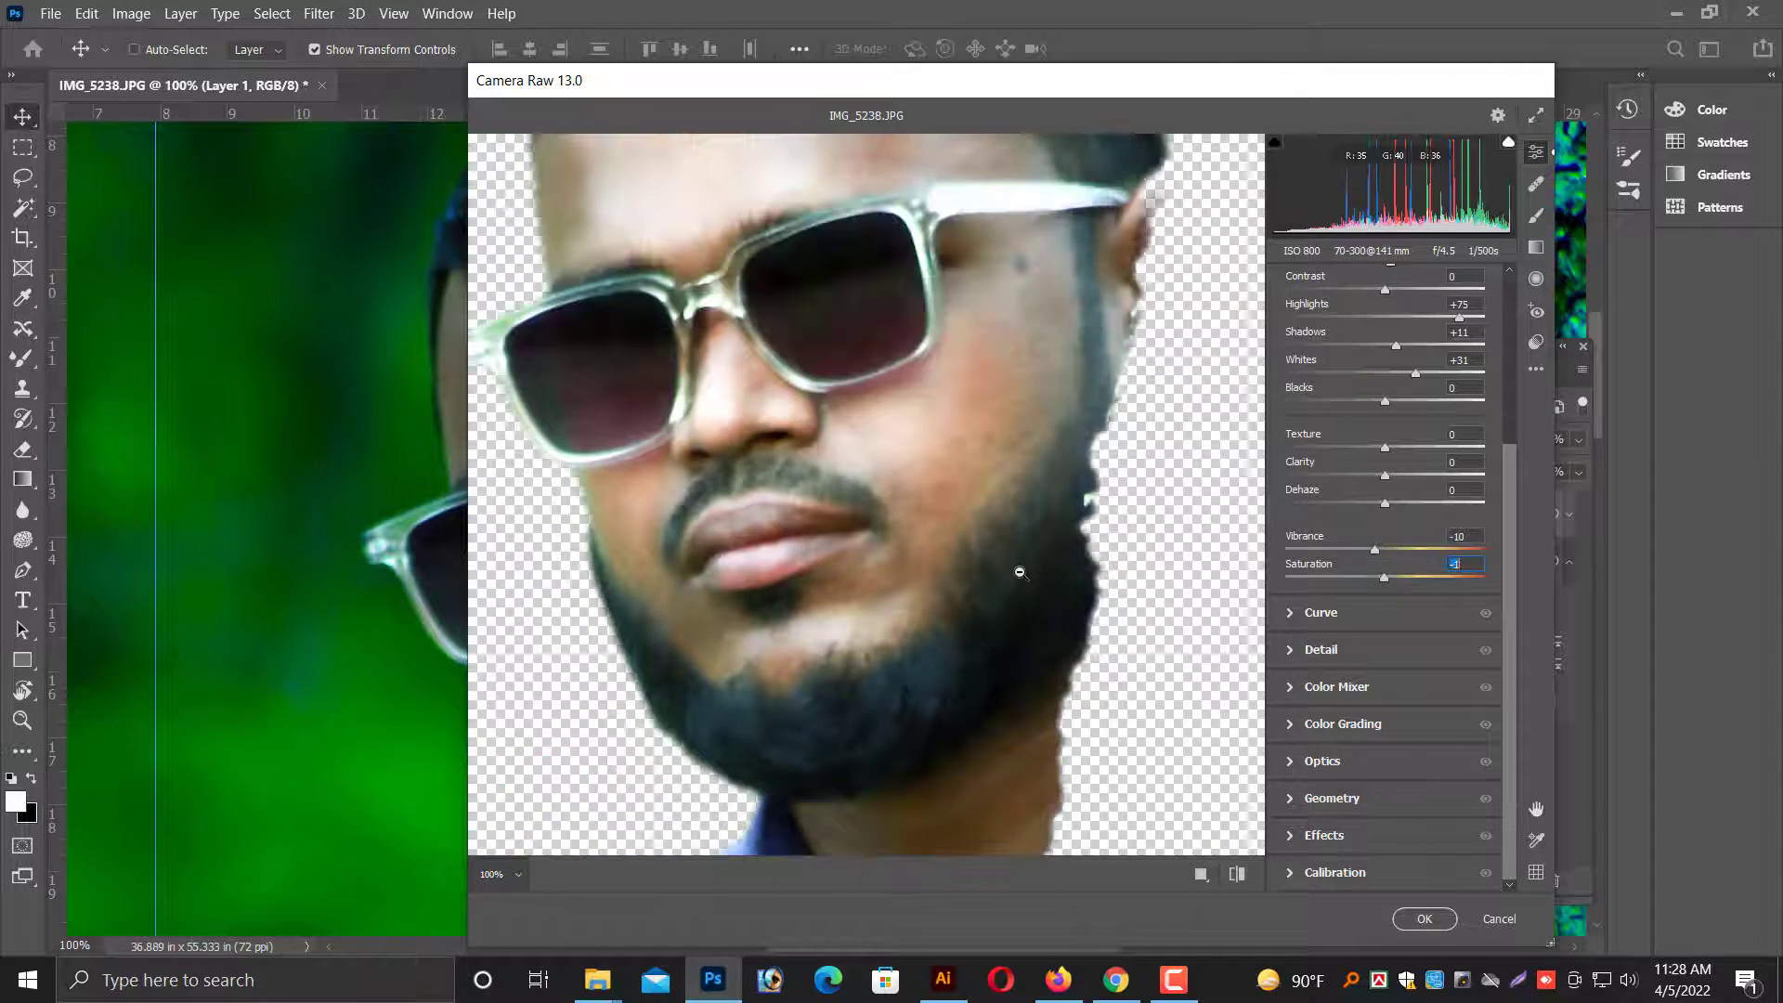
{"action": "scroll", "coordinate": [1021, 572], "scroll_direction": "up", "scroll_amount": 2}
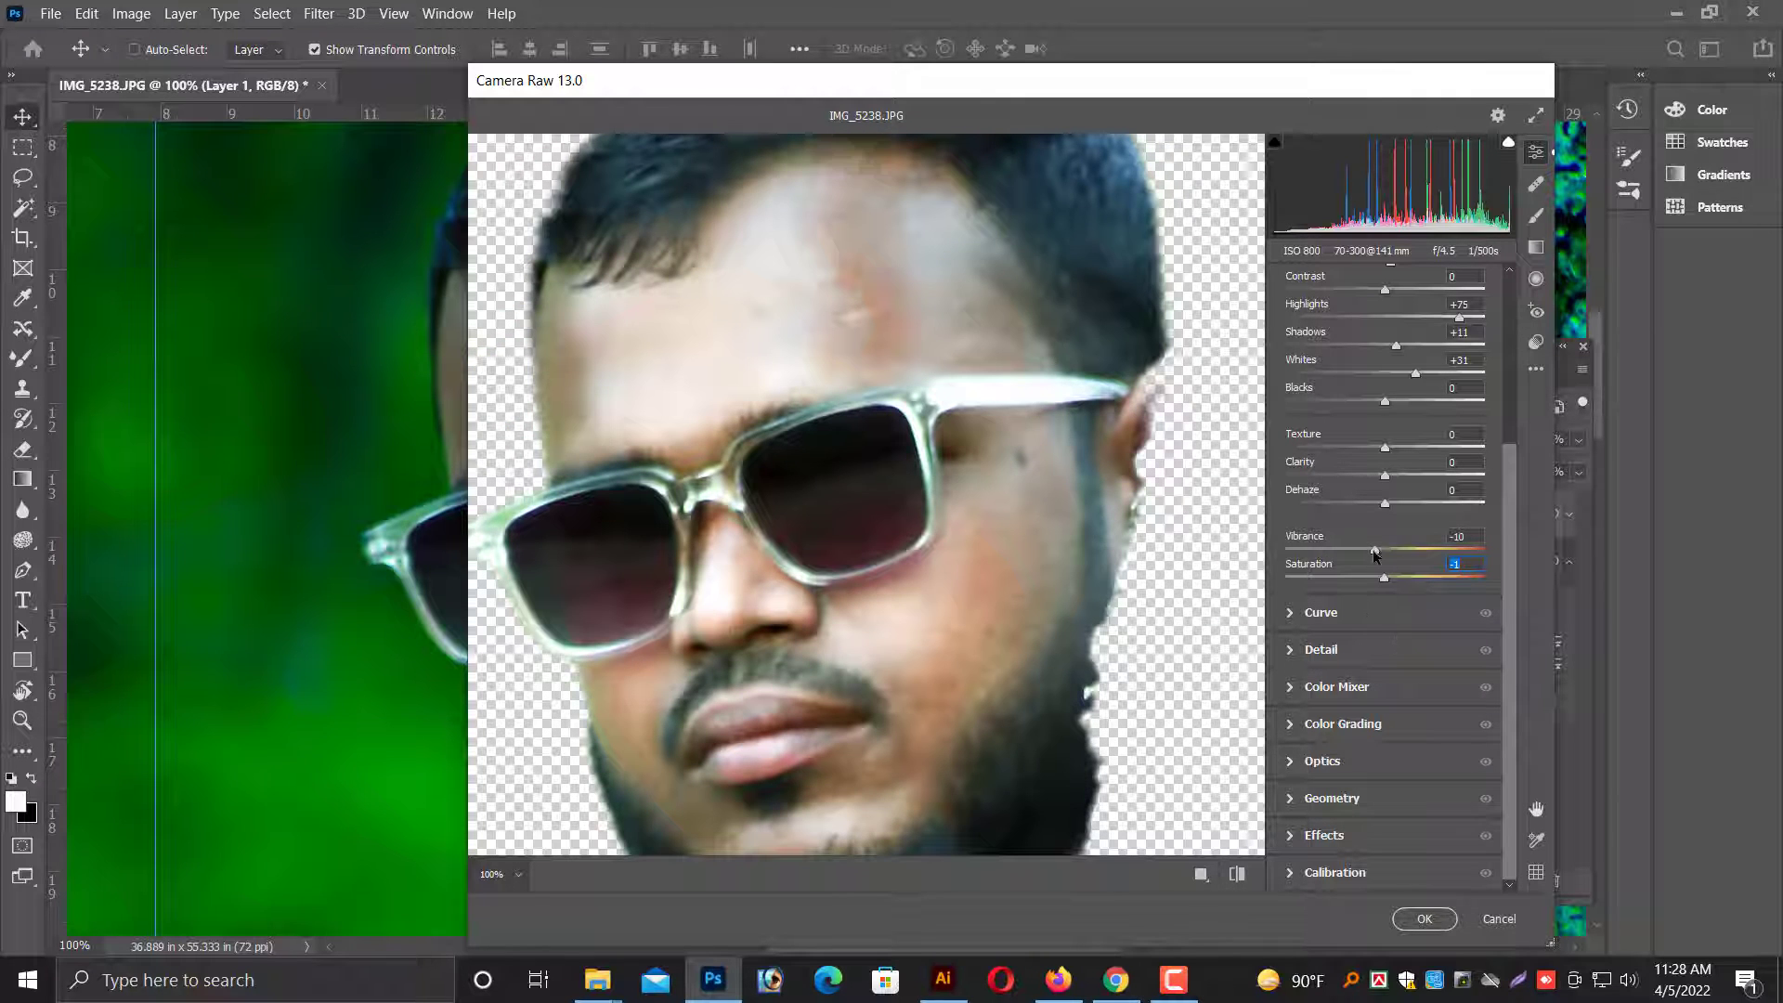
{"action": "left_click_drag", "start_coordinate": [1375, 551], "coordinate": [1370, 551]}
{"action": "scroll", "coordinate": [1326, 407], "scroll_direction": "up", "scroll_amount": 3}
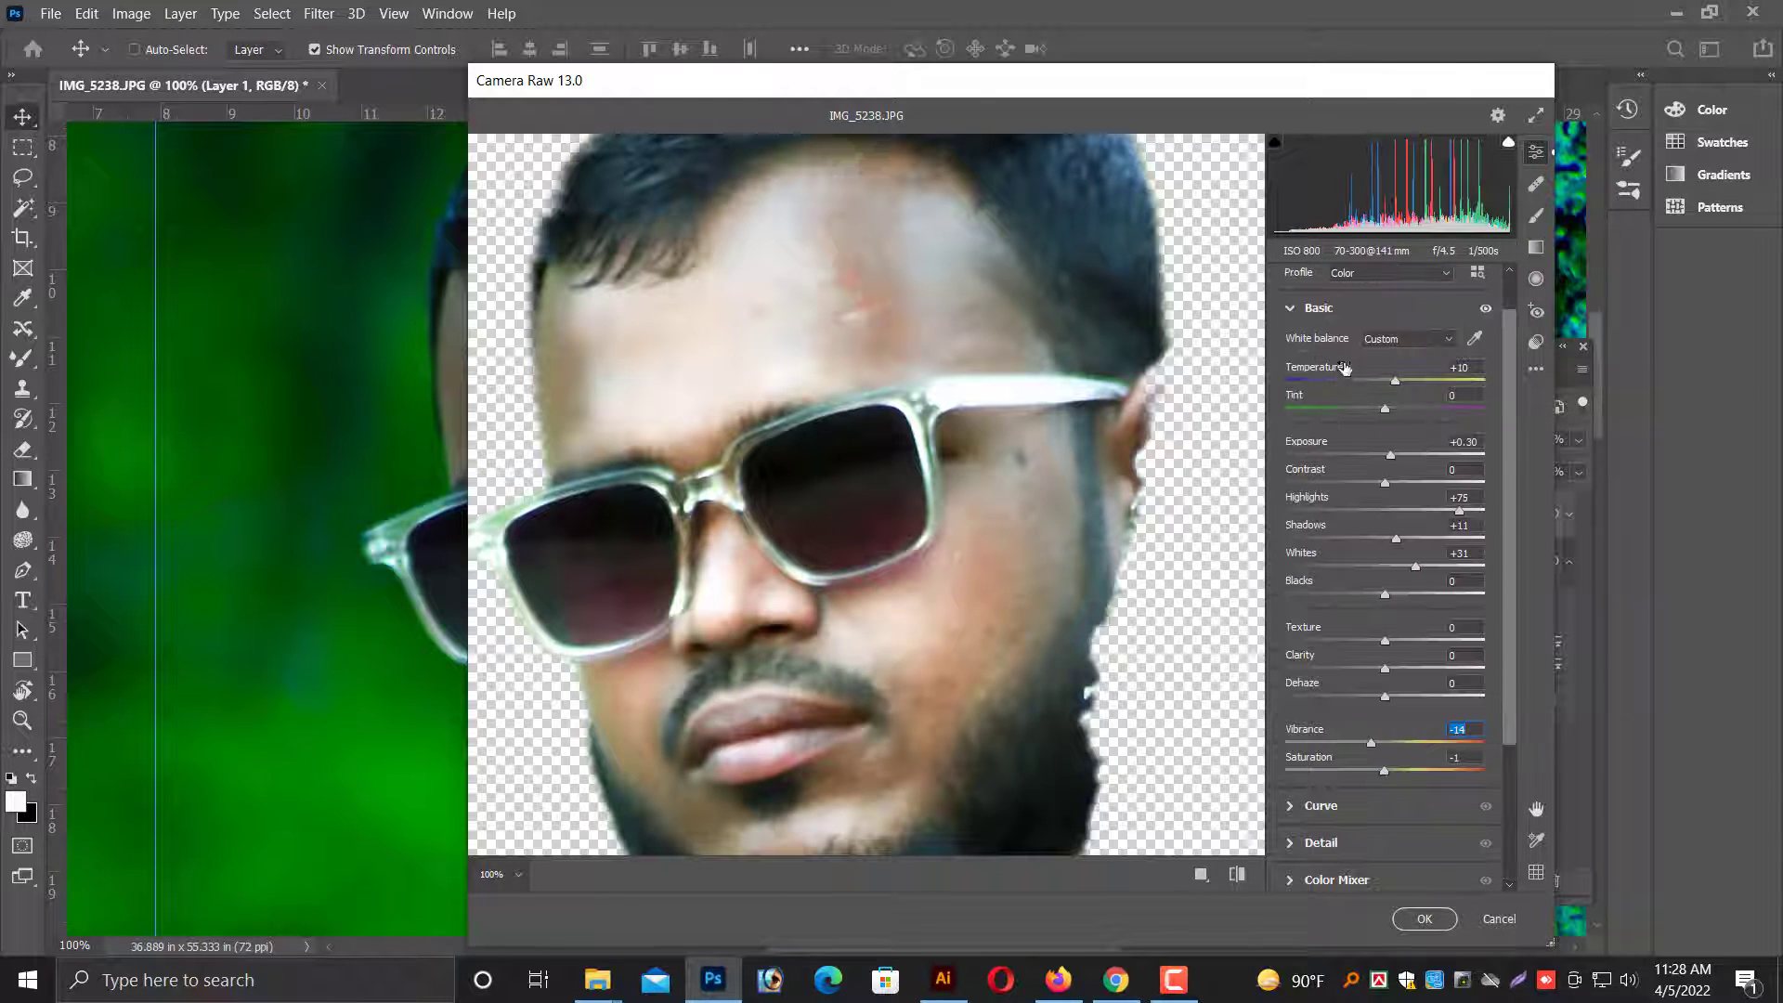
{"action": "left_click_drag", "start_coordinate": [1395, 381], "coordinate": [1388, 381]}
{"action": "left_click_drag", "start_coordinate": [1390, 384], "coordinate": [1394, 383]}
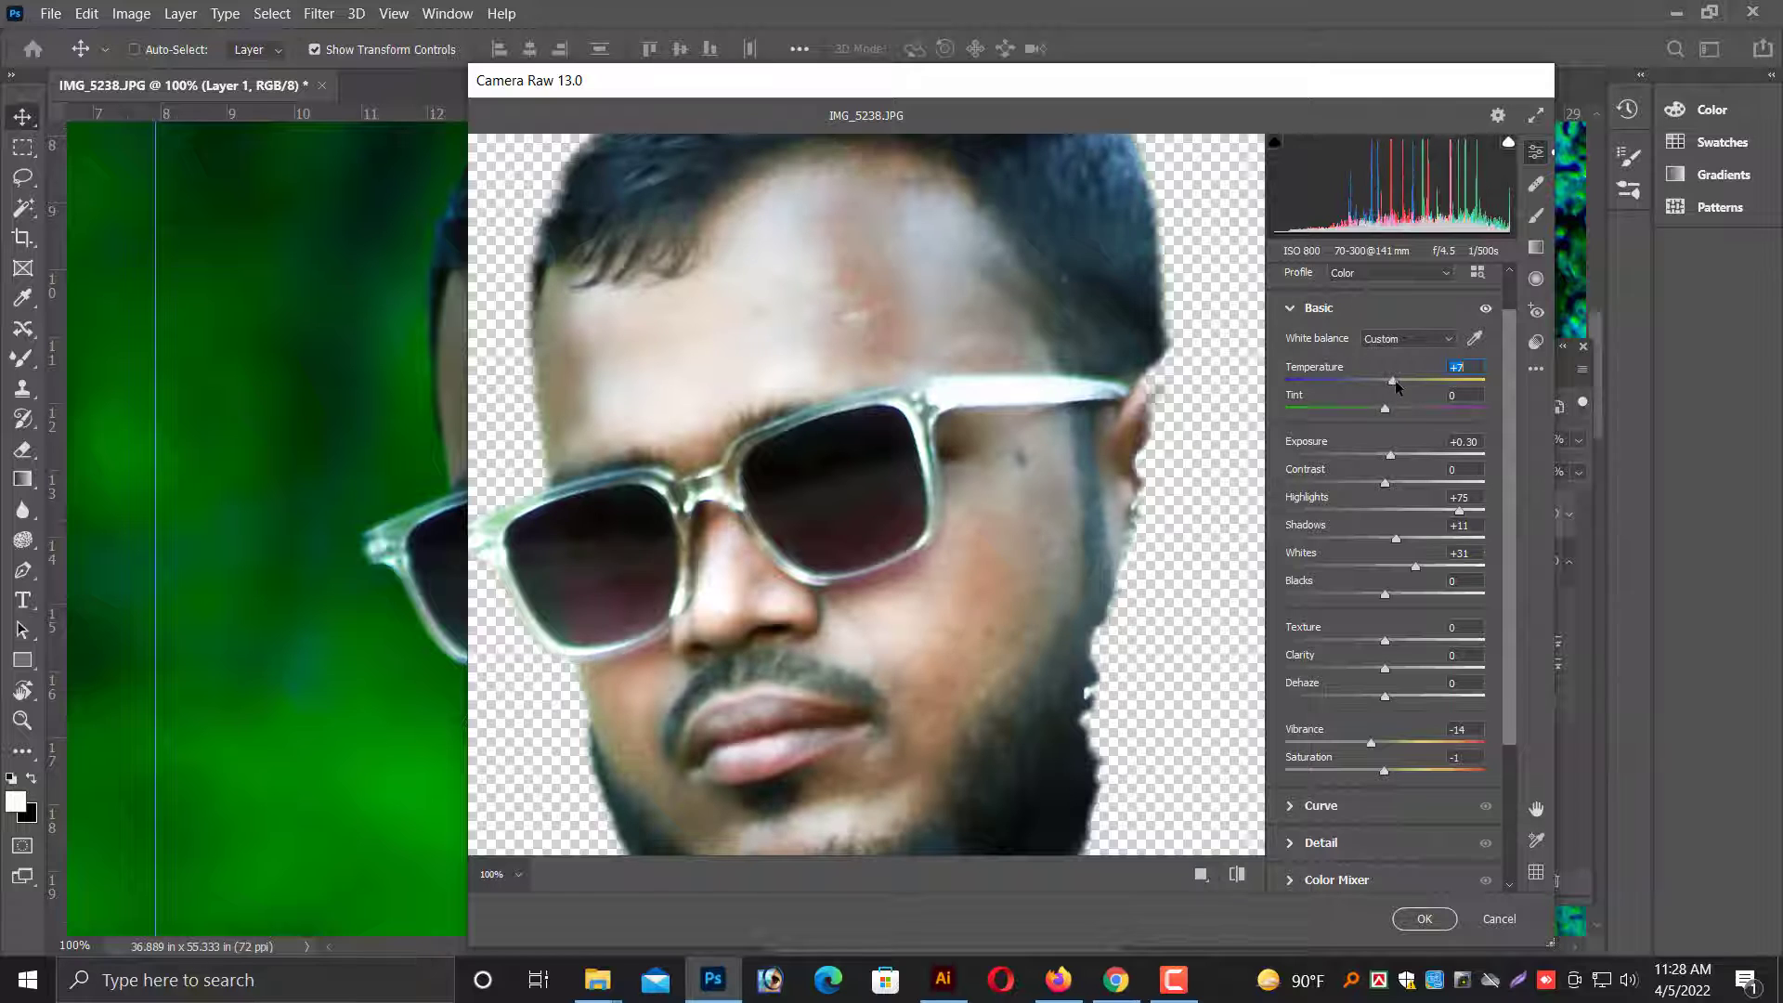
{"action": "scroll", "coordinate": [1309, 555], "scroll_direction": "down", "scroll_amount": 3}
{"action": "scroll", "coordinate": [1135, 549], "scroll_direction": "down", "scroll_amount": 4}
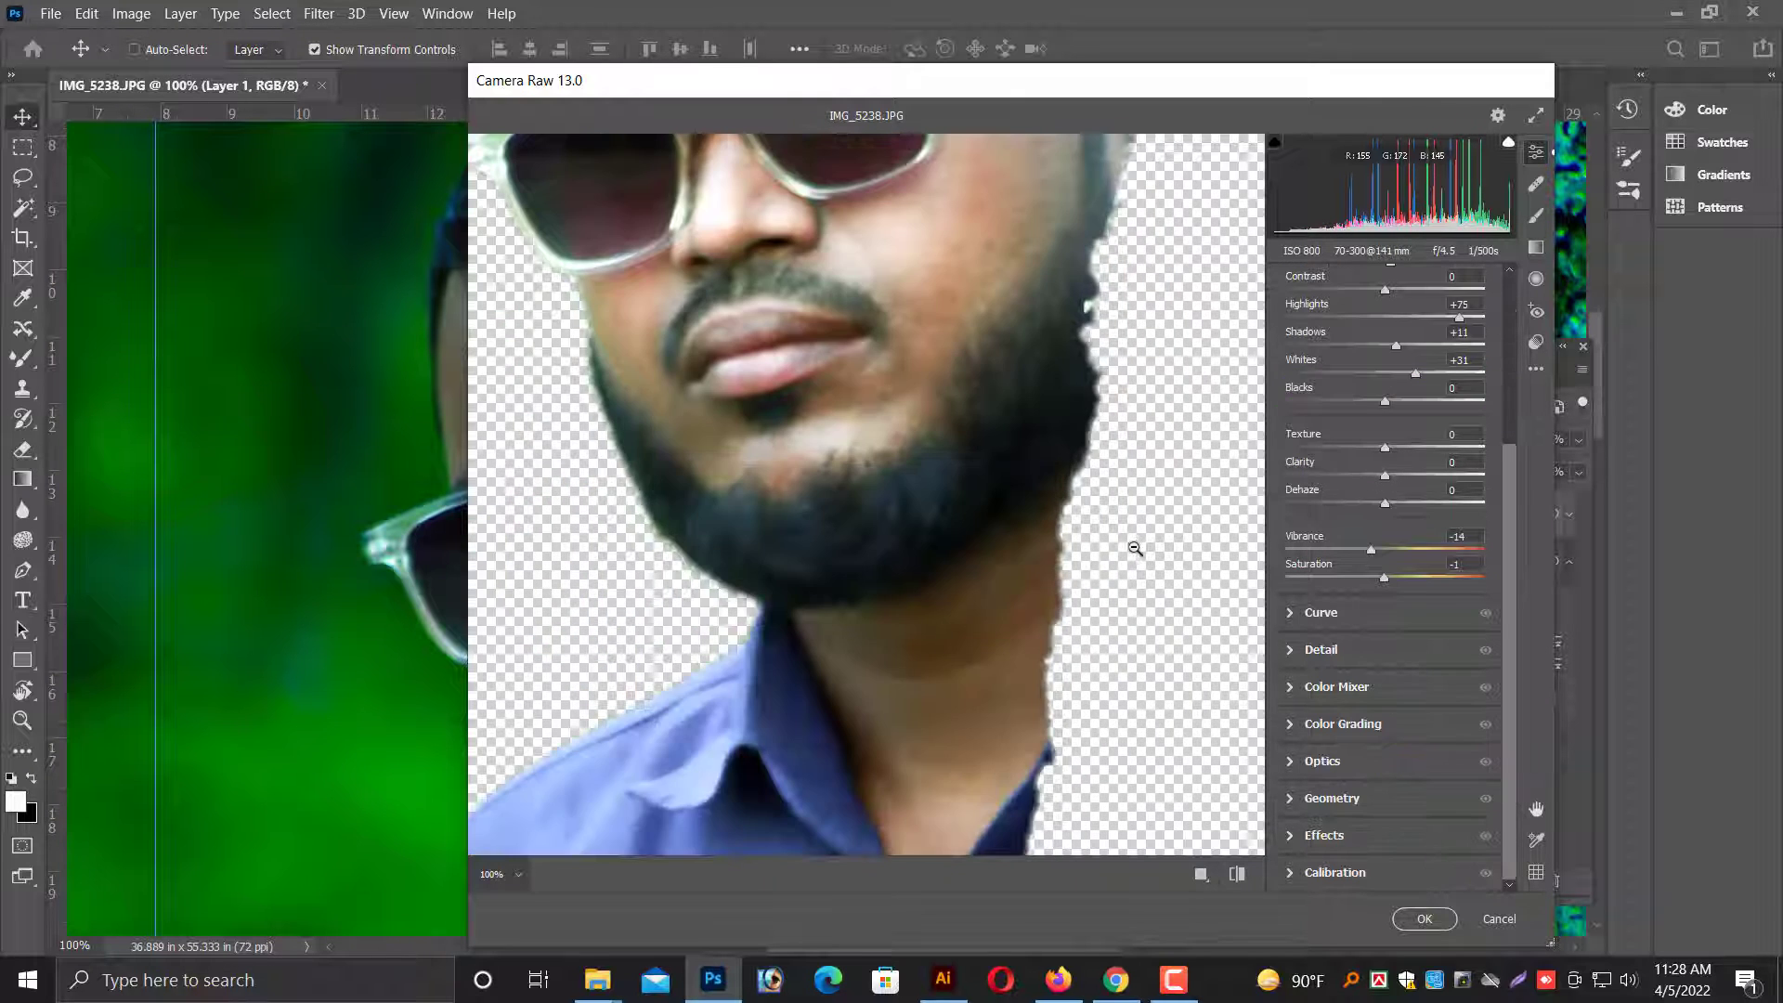
{"action": "scroll", "coordinate": [1126, 552], "scroll_direction": "up", "scroll_amount": 4}
Apply the Camera Raw grade to the face and zoom out to view the whole image.
{"action": "left_click", "coordinate": [1418, 920]}
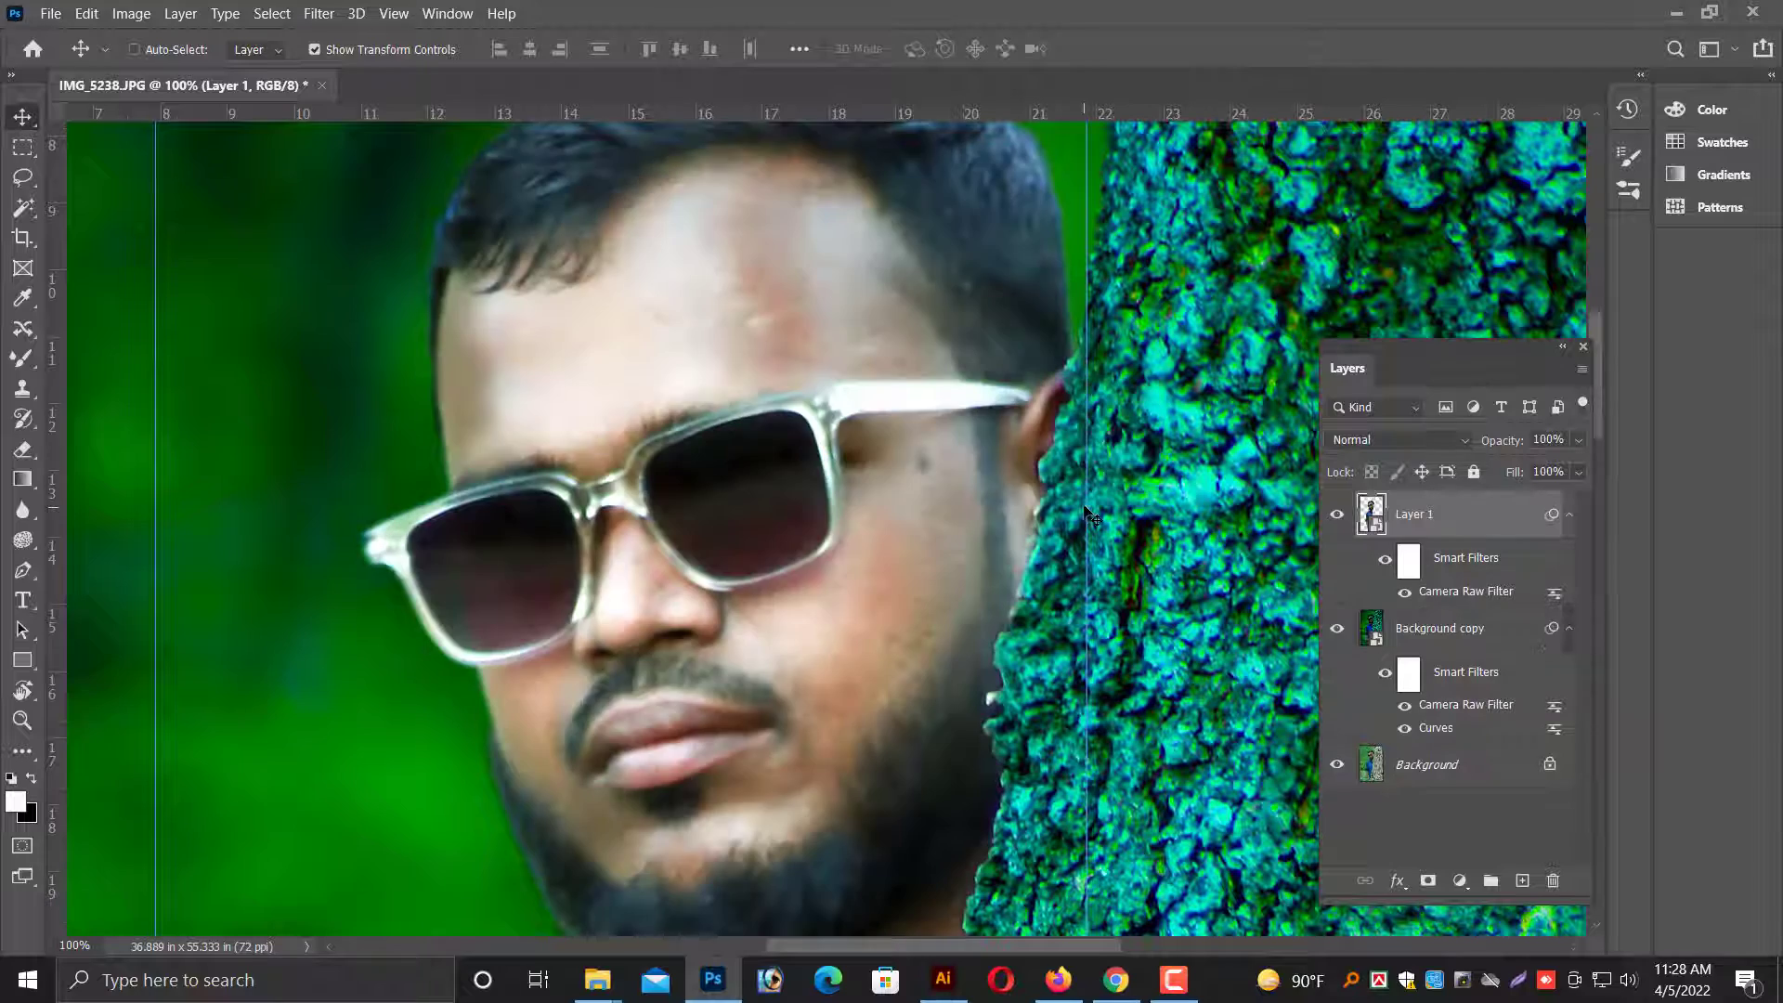
{"action": "key", "text": "ctrl+minus"}
{"action": "key", "text": "ctrl+minus"}
{"action": "key", "text": "ctrl+minus"}
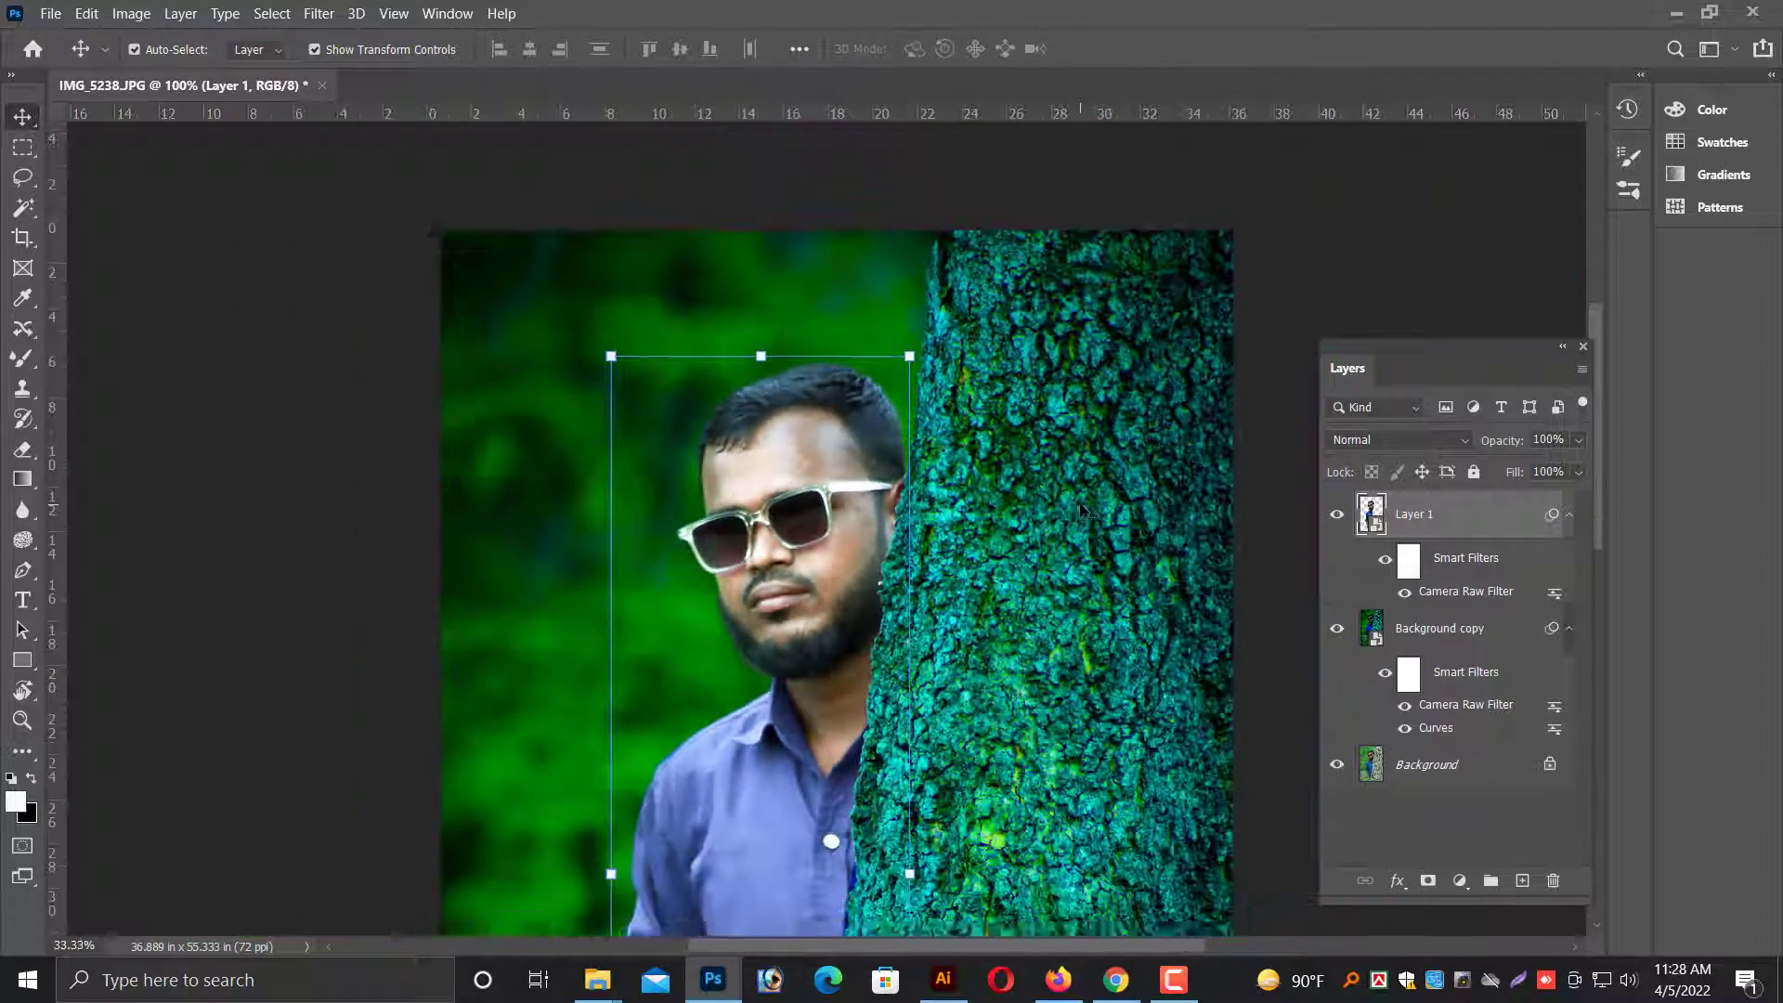
{"action": "key", "text": "ctrl+minus"}
{"action": "scroll", "coordinate": [406, 547], "scroll_direction": "down", "scroll_amount": 2}
{"action": "scroll", "coordinate": [405, 547], "scroll_direction": "down", "scroll_amount": 1}
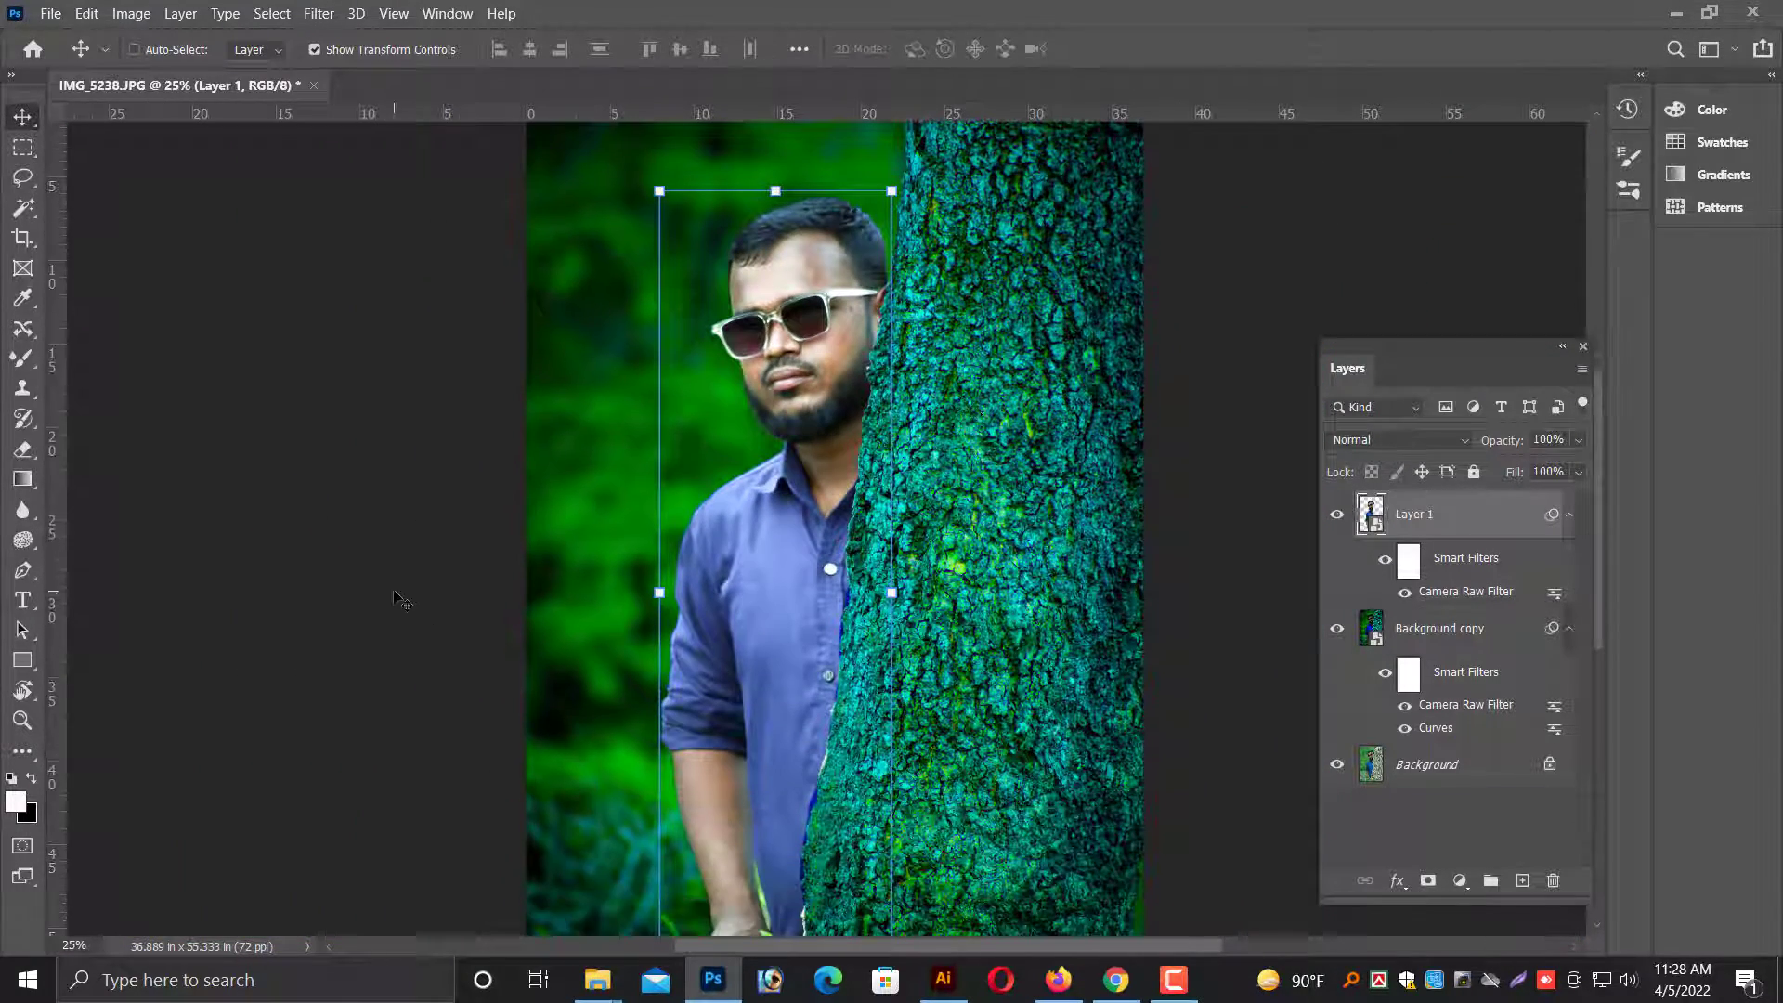
{"action": "key", "text": "ctrl+minus"}
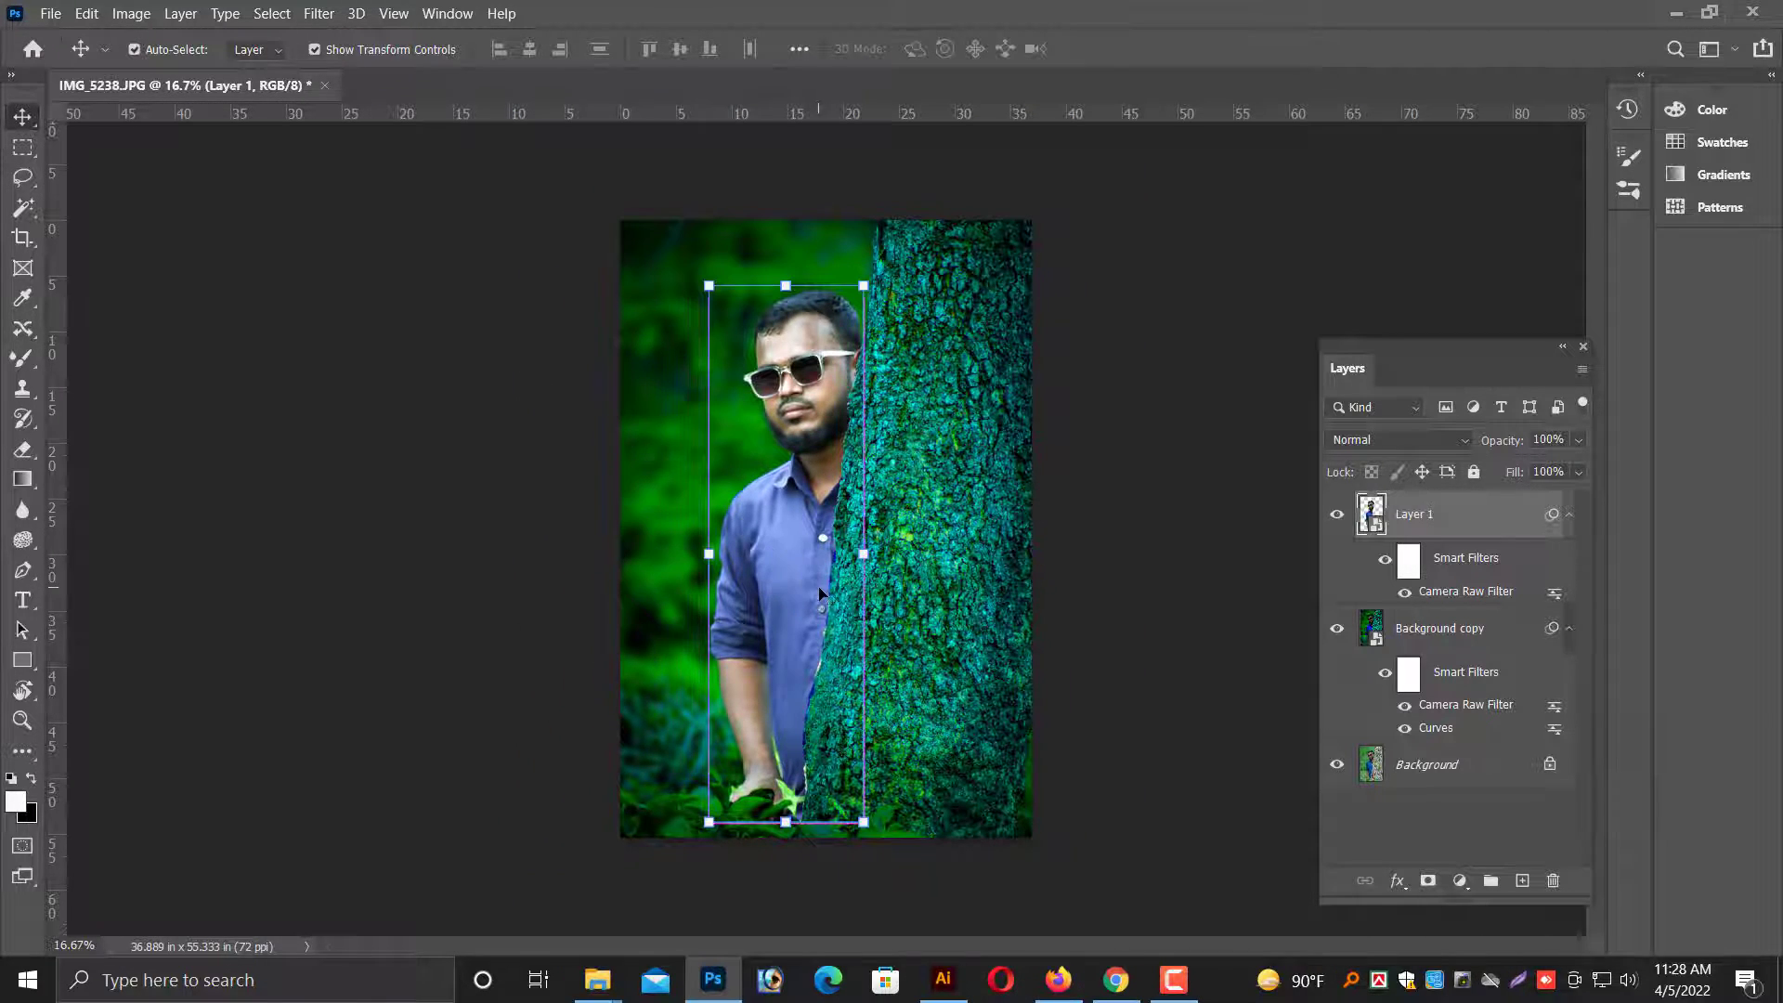
{"action": "key", "text": "ctrl+plus"}
{"action": "key", "text": "ctrl+plus"}
Select the Background copy layer, try shifting it left, and undo the move.
{"action": "right_click", "coordinate": [975, 567]}
{"action": "left_click", "coordinate": [1022, 577]}
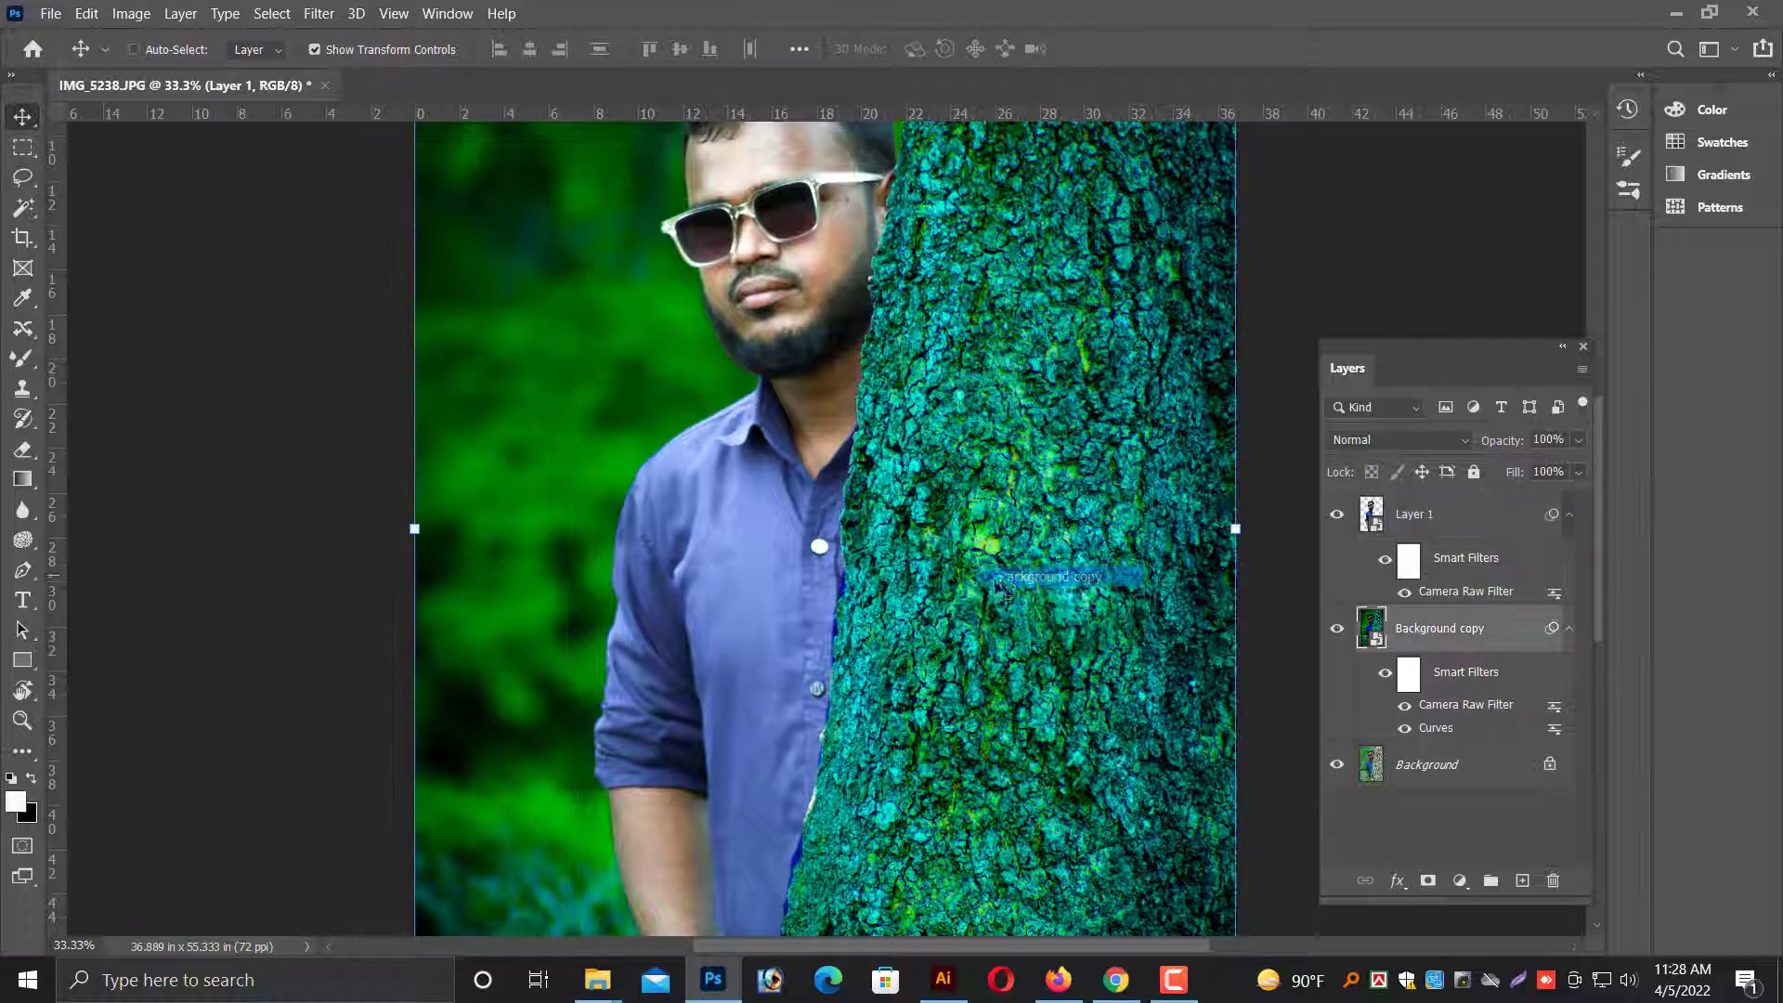
{"action": "scroll", "coordinate": [688, 620], "scroll_direction": "down", "scroll_amount": 1}
{"action": "left_click_drag", "start_coordinate": [688, 621], "coordinate": [762, 633]}
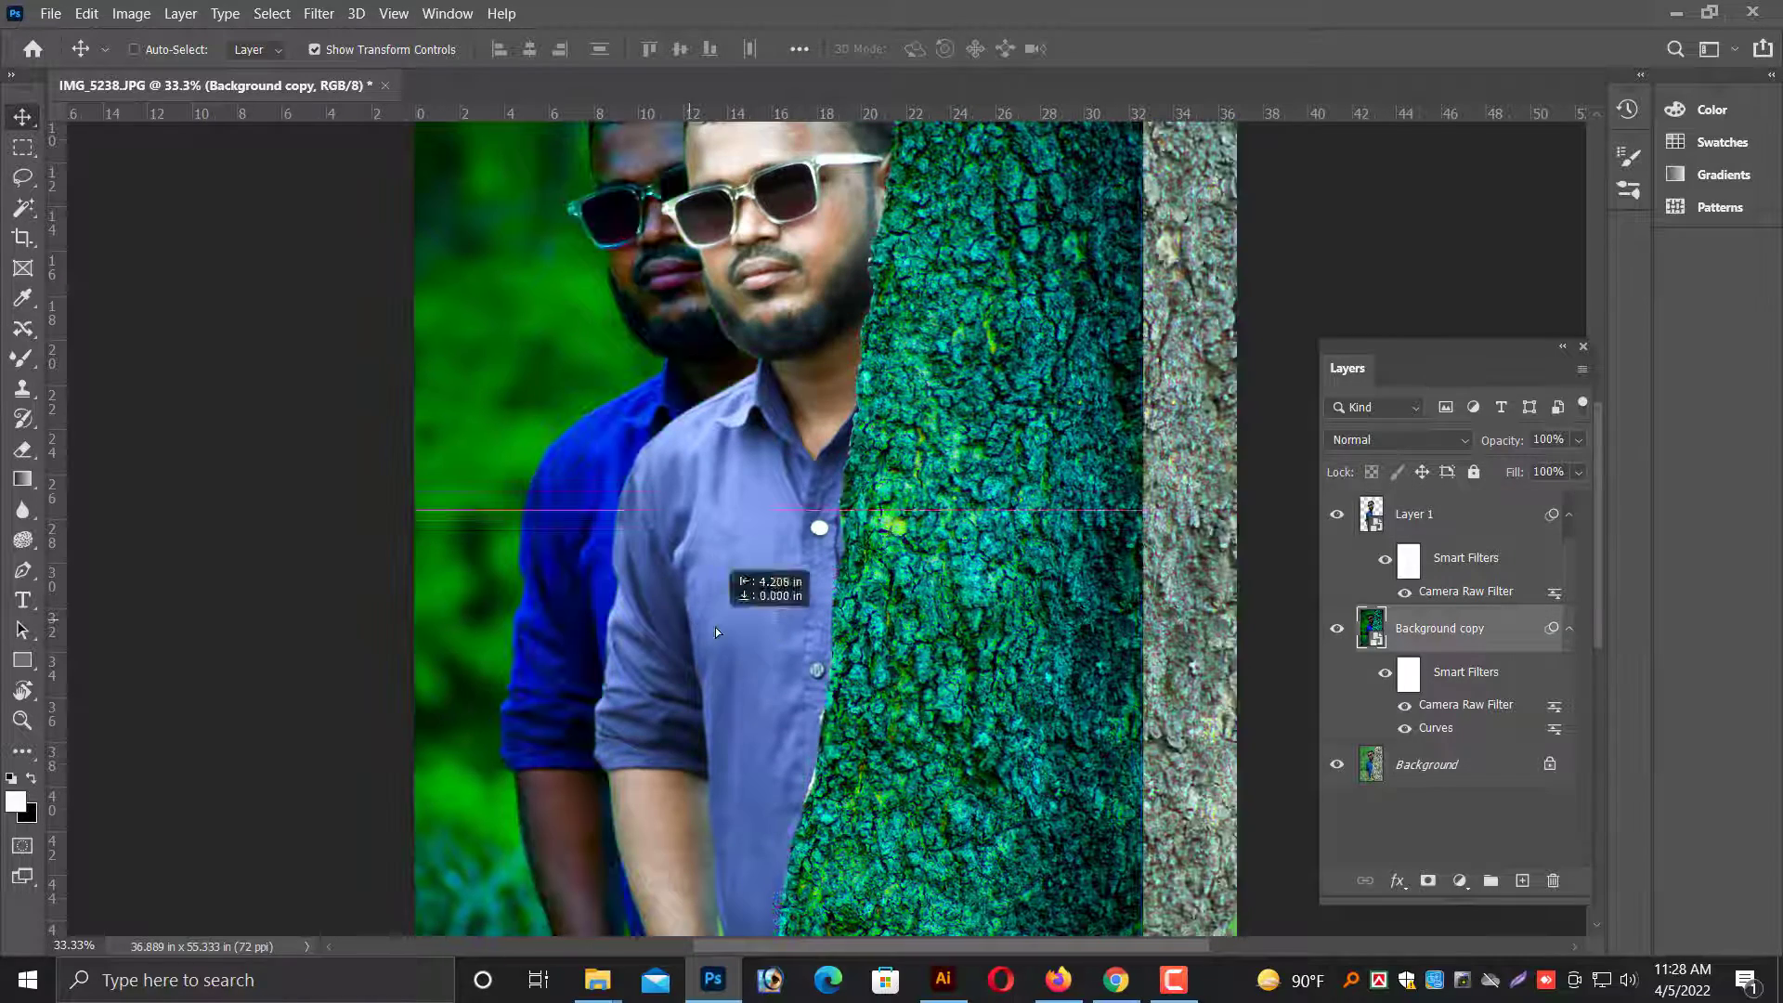
{"action": "key", "text": "ctrl+z"}
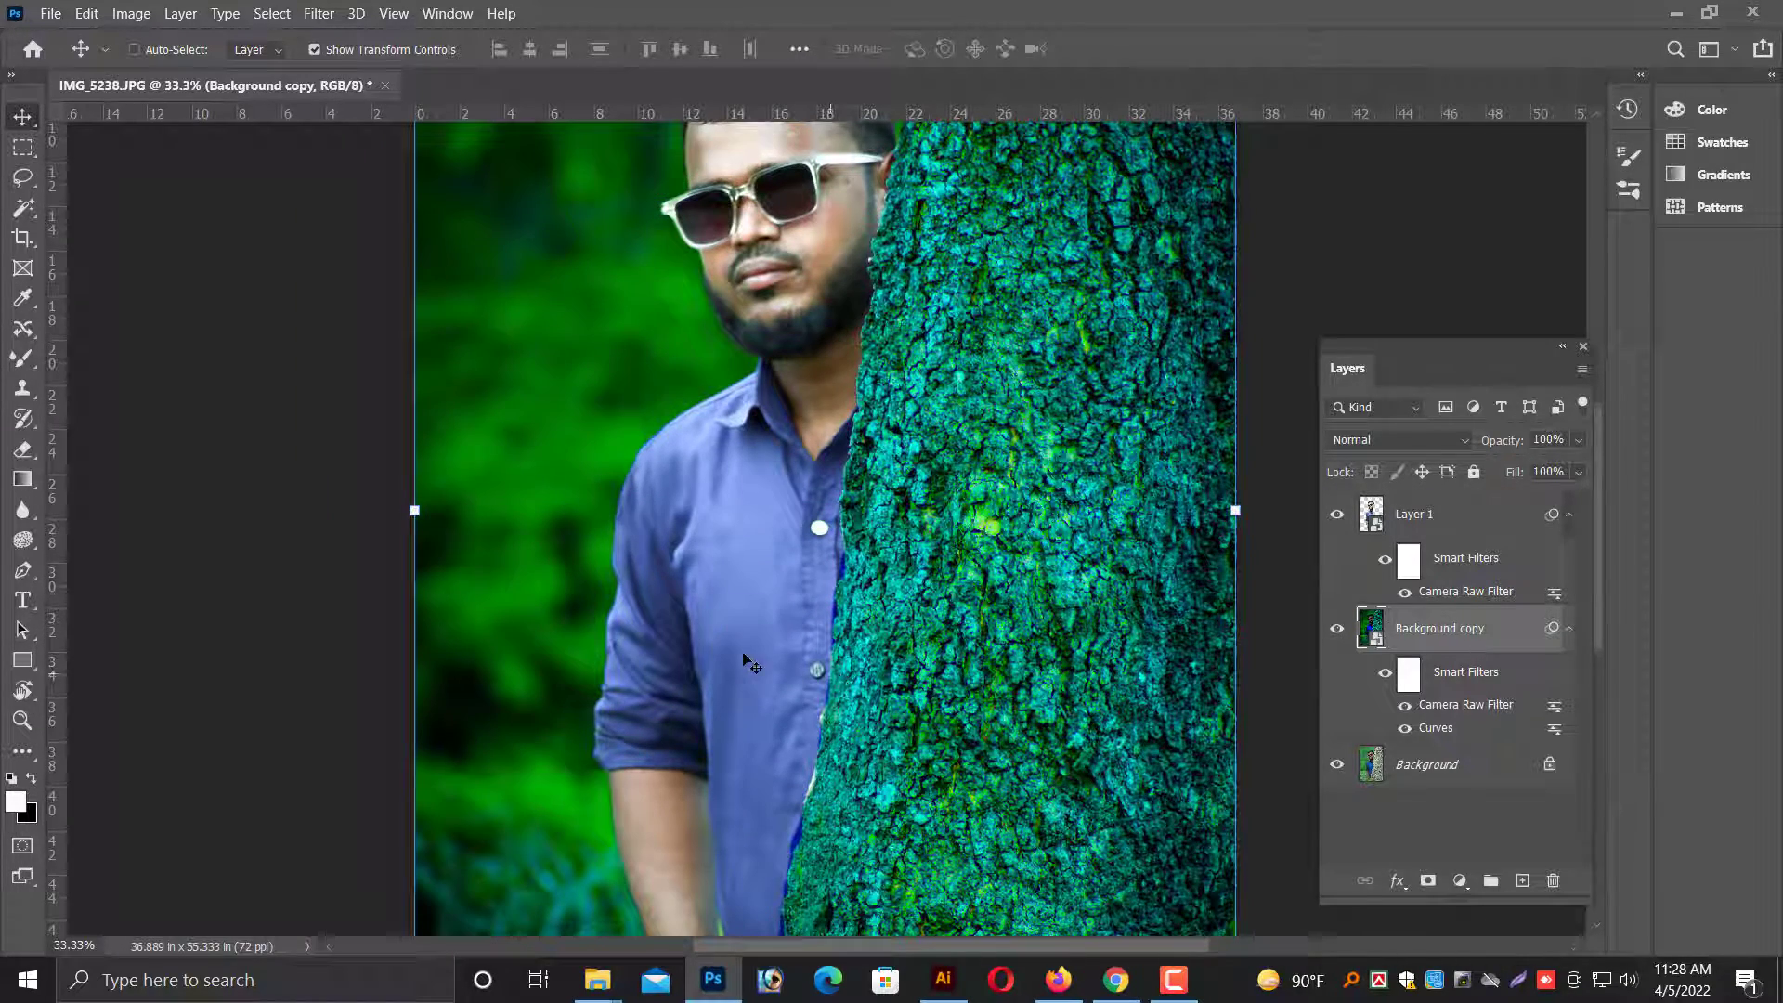
{"action": "scroll", "coordinate": [750, 663], "scroll_direction": "down", "scroll_amount": 2}
{"action": "scroll", "coordinate": [771, 604], "scroll_direction": "down", "scroll_amount": 2}
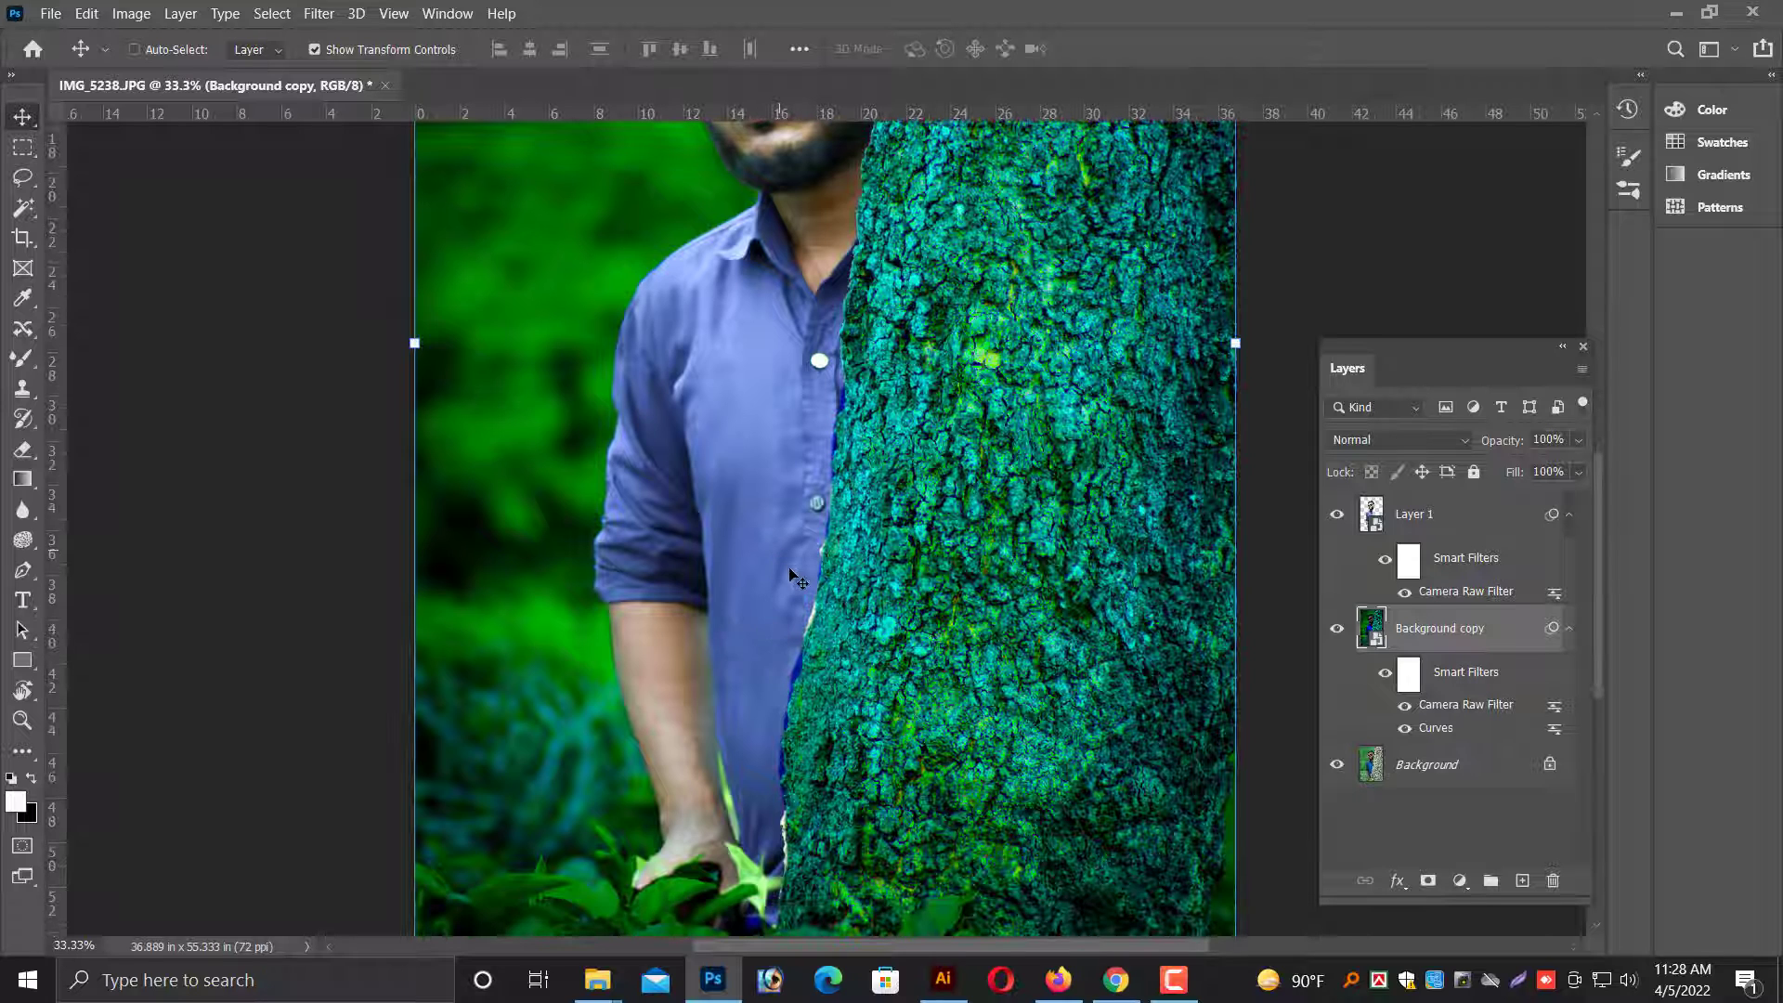
Select Layer 1 and slide the man's cut-out back into alignment.
{"action": "right_click", "coordinate": [726, 477]}
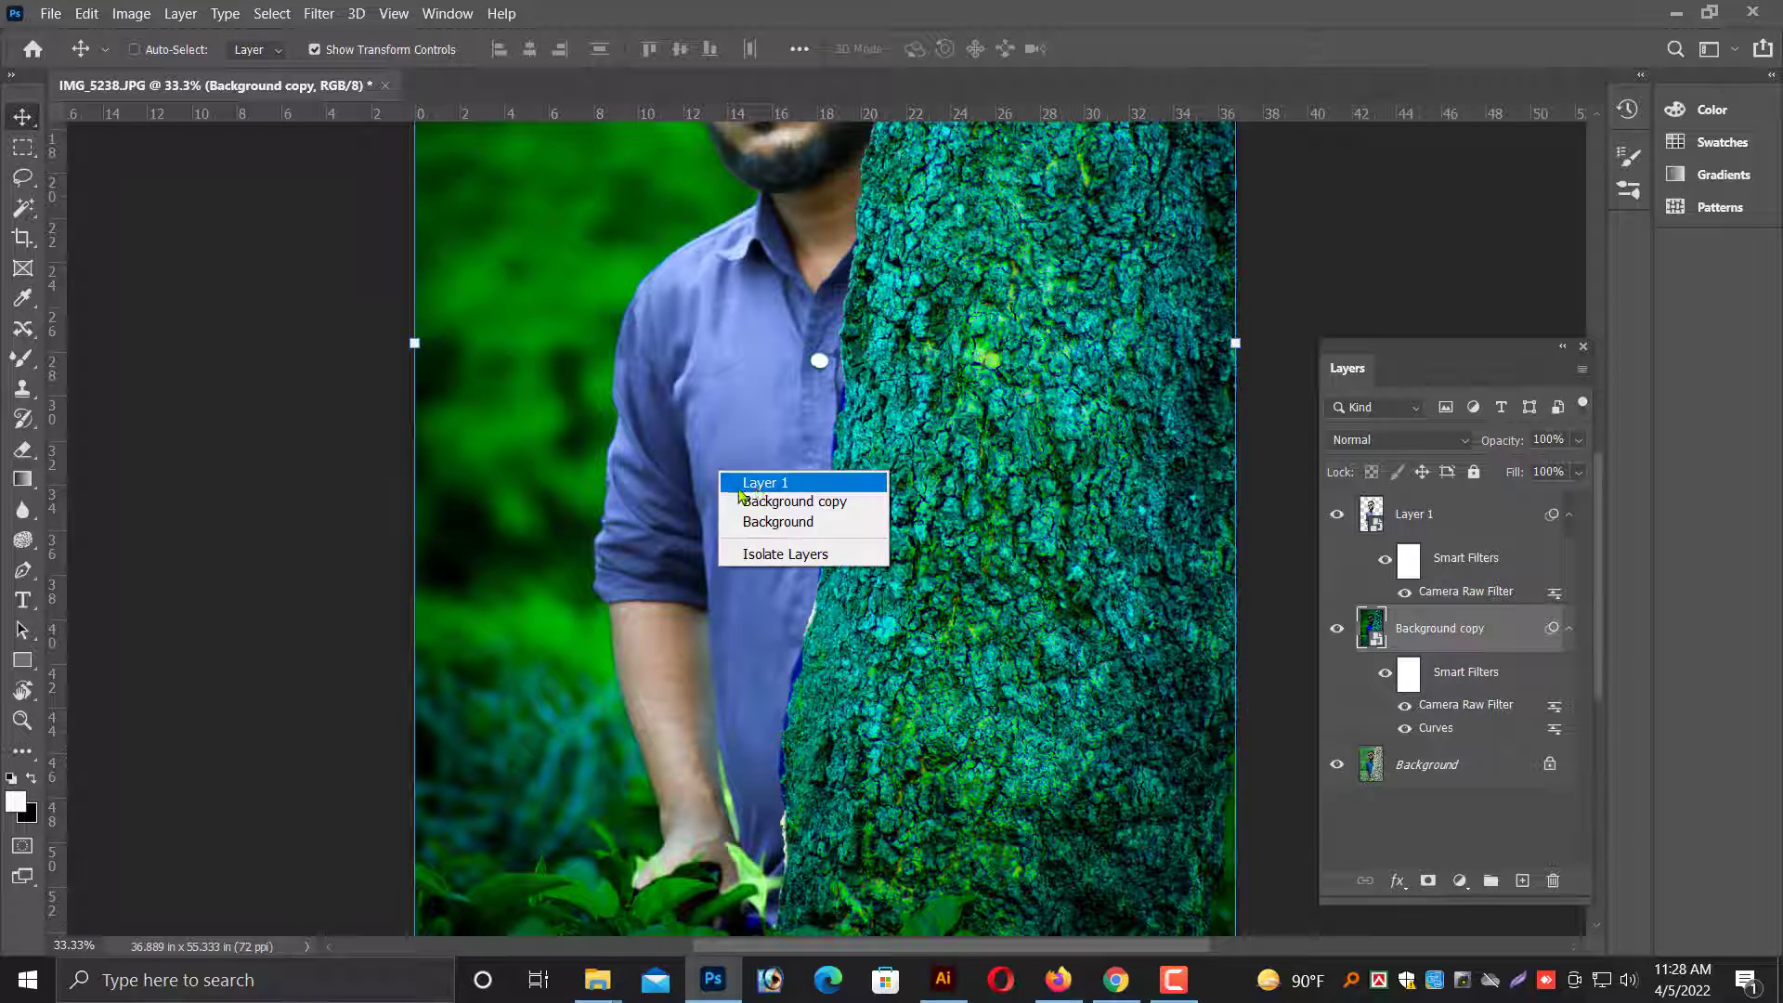
{"action": "left_click", "coordinate": [743, 487]}
{"action": "left_click_drag", "start_coordinate": [771, 486], "coordinate": [678, 499]}
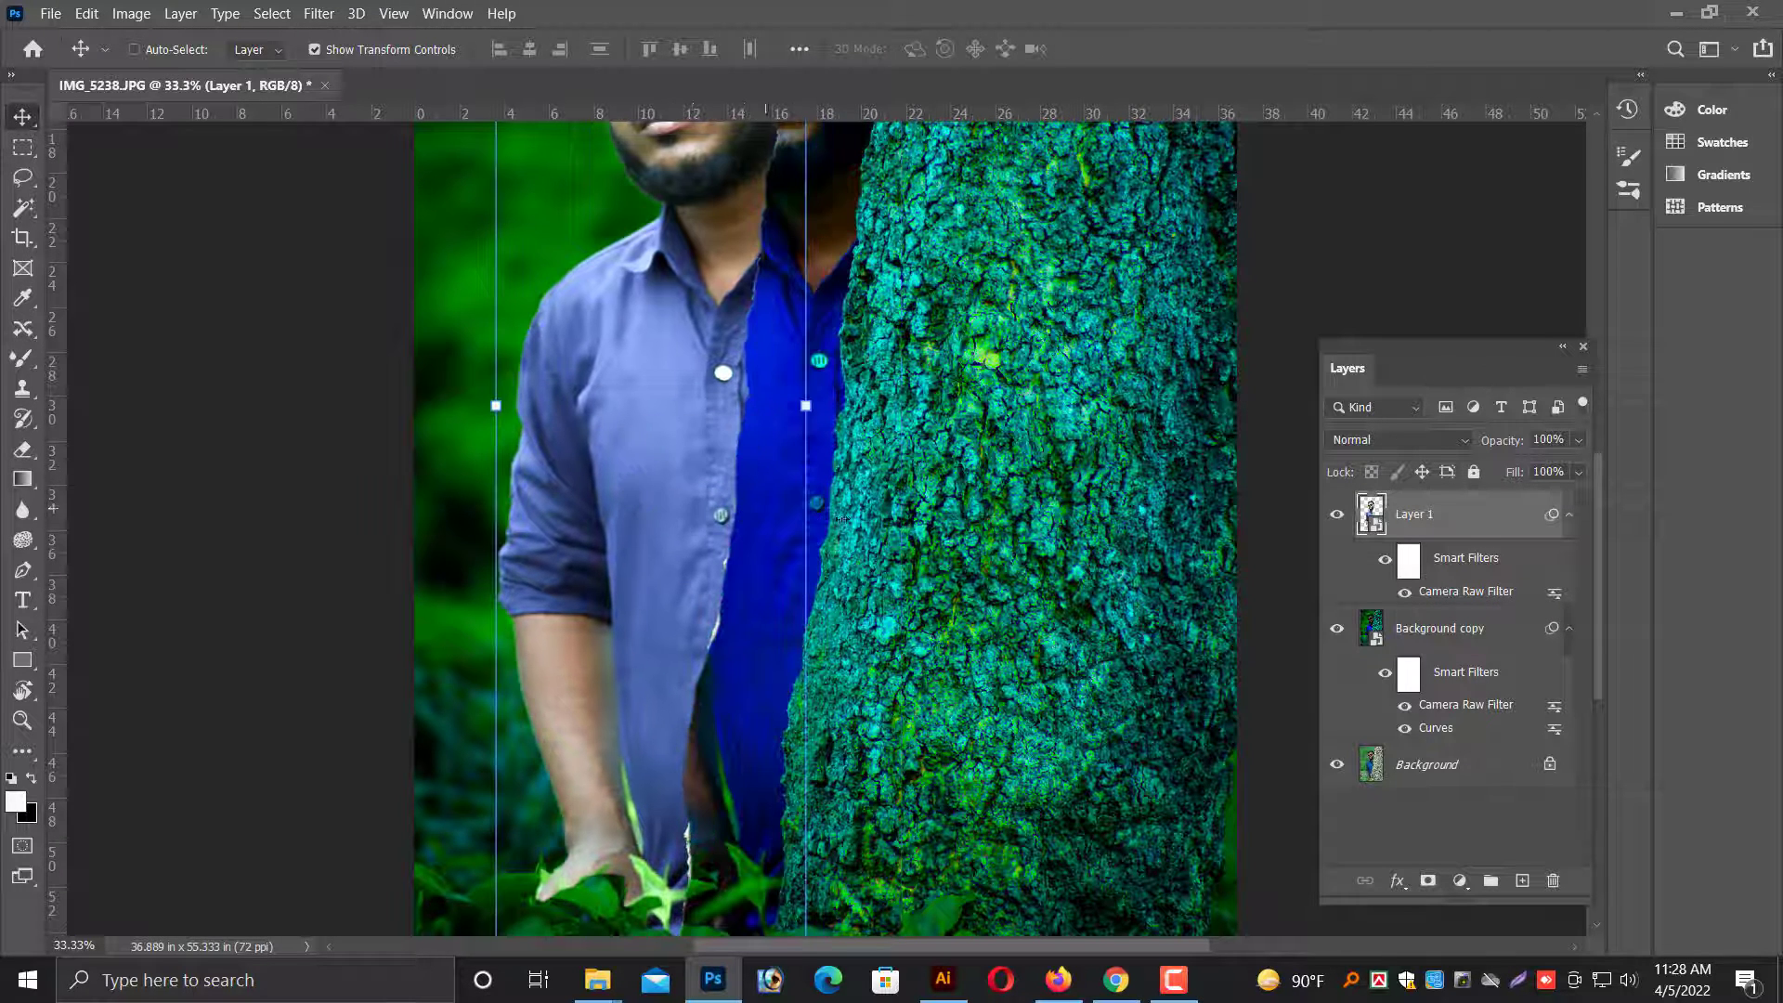
{"action": "mouse_move", "coordinate": [837, 518]}
{"action": "left_mouse_down"}
{"action": "mouse_move", "coordinate": [860, 497]}
{"action": "mouse_move", "coordinate": [836, 515]}
{"action": "left_mouse_up"}
{"action": "scroll", "coordinate": [821, 520], "scroll_direction": "down", "scroll_amount": 3}
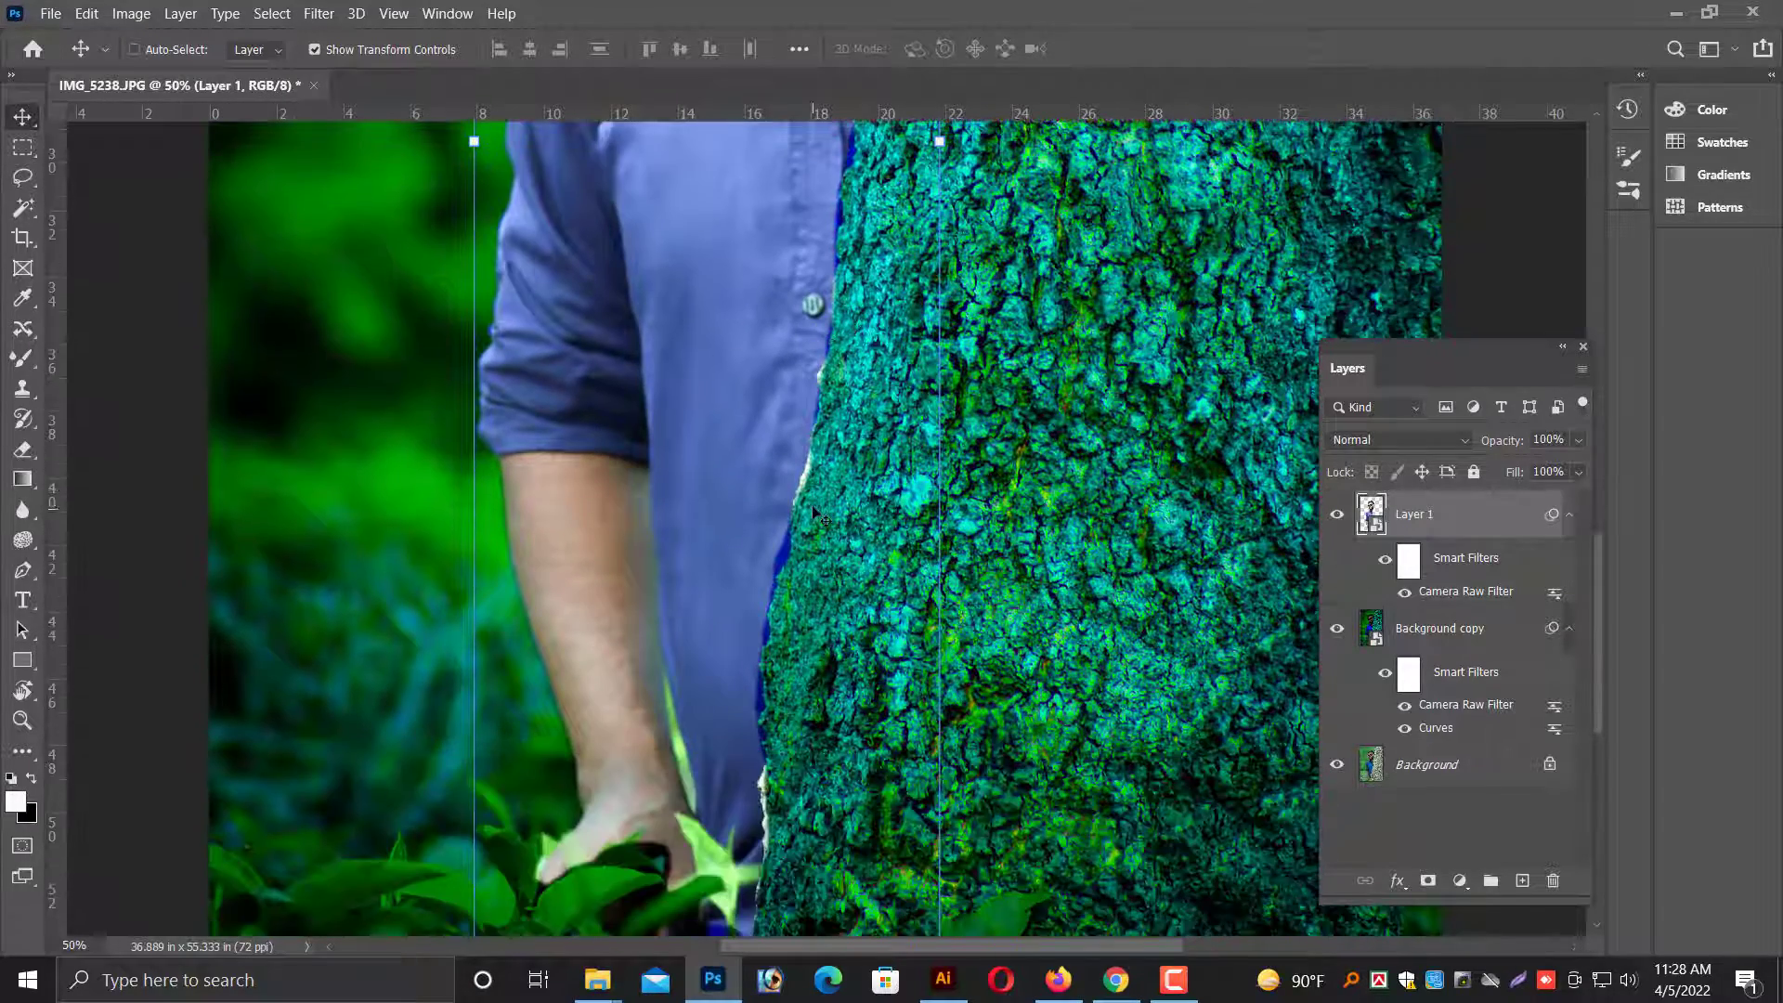
{"action": "scroll", "coordinate": [787, 543], "scroll_direction": "down", "scroll_amount": 1}
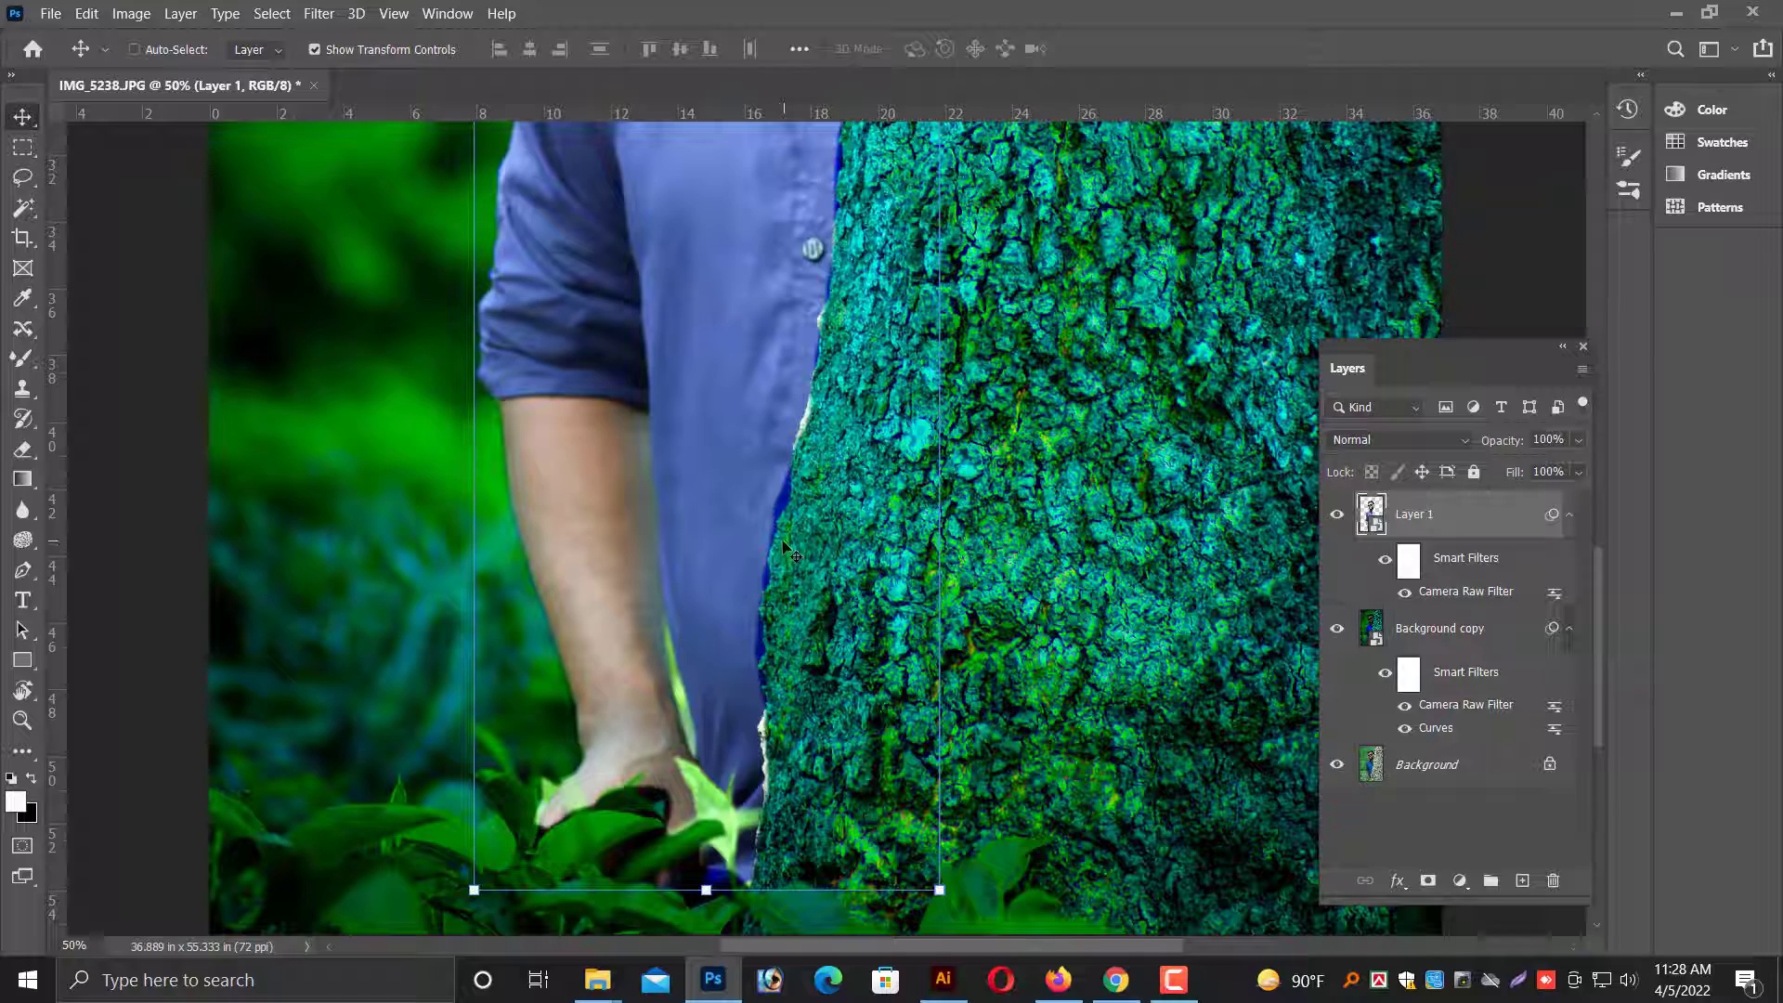
{"action": "scroll", "coordinate": [786, 549], "scroll_direction": "up", "scroll_amount": 1}
{"action": "scroll", "coordinate": [787, 549], "scroll_direction": "up", "scroll_amount": 3}
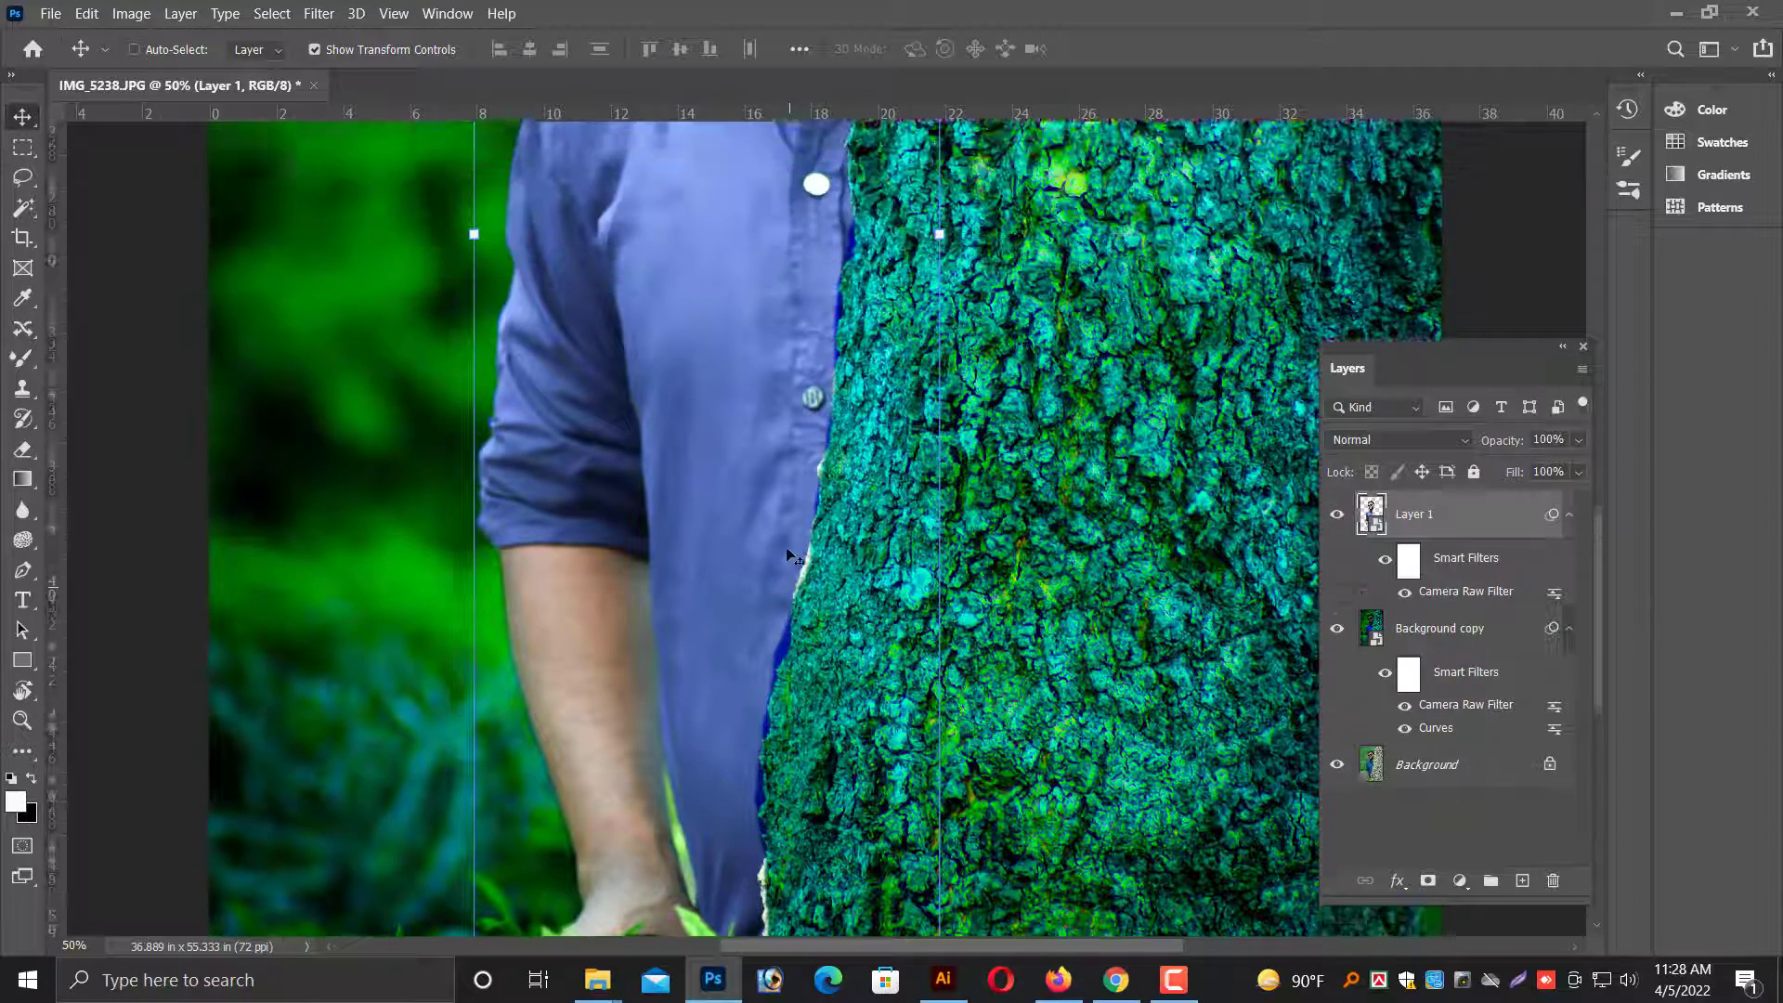
Undo the Camera Raw grading on Layer 1 and zoom in on the man's face.
{"action": "key", "text": "ctrl+minus"}
{"action": "key", "text": "ctrl+minus"}
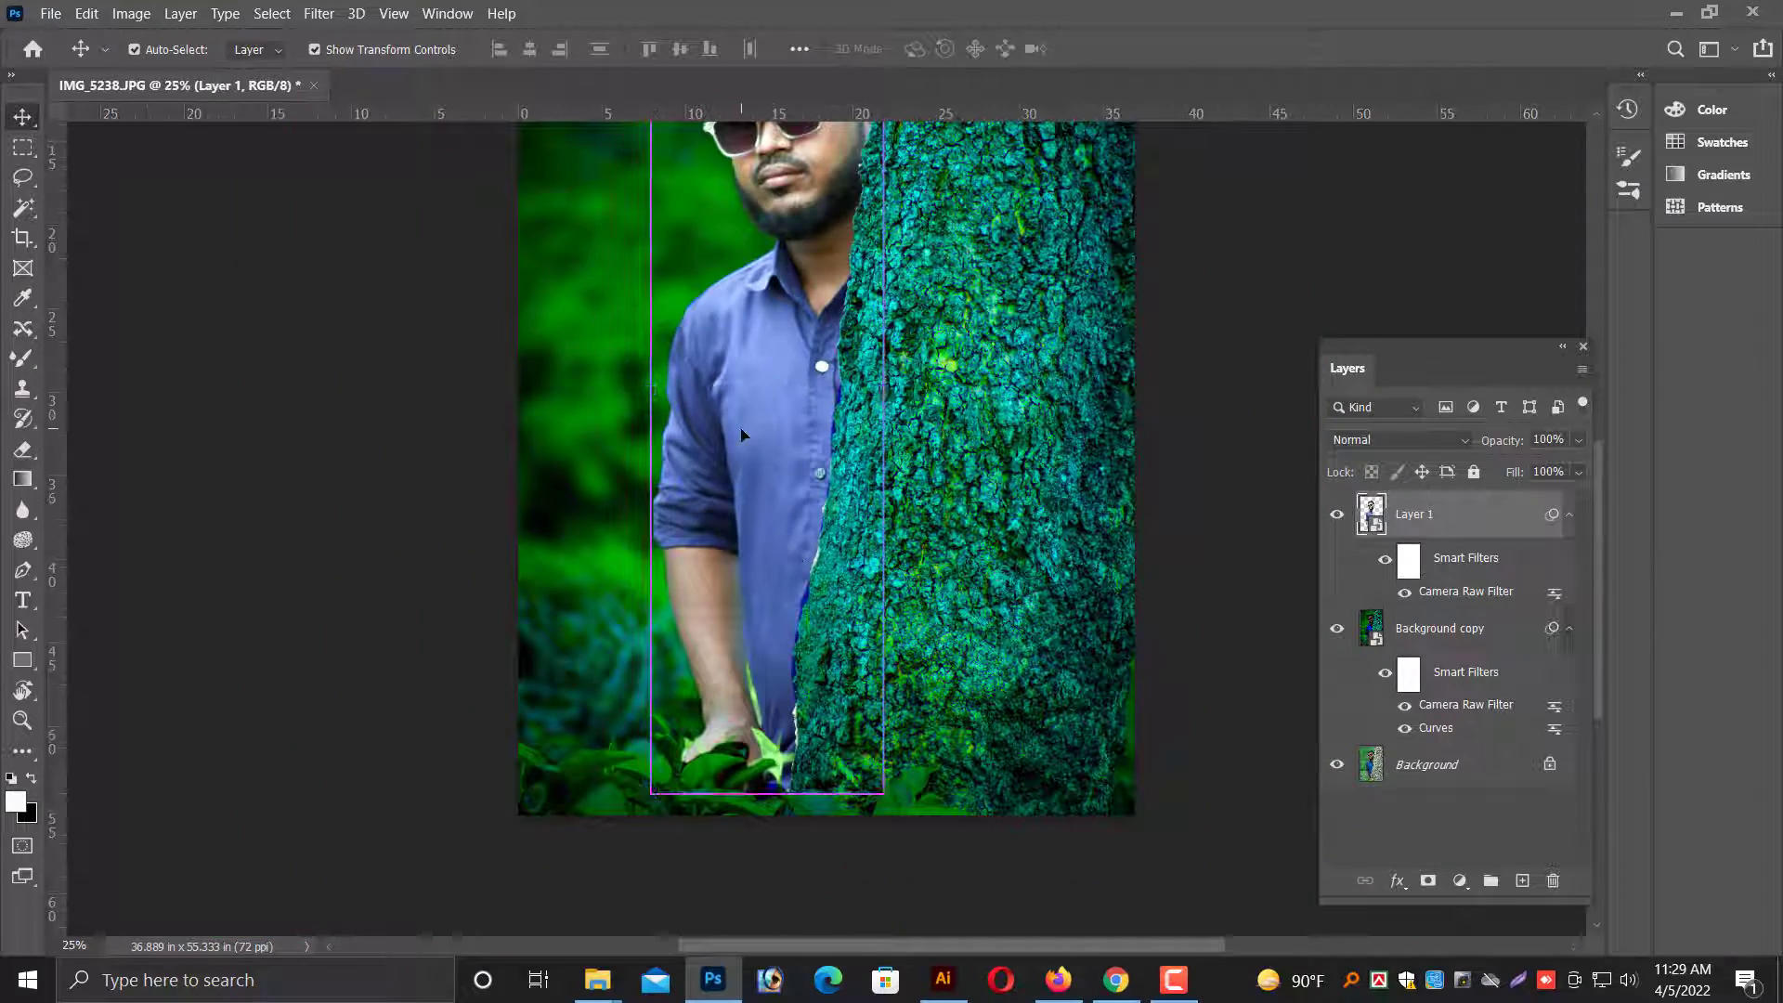
{"action": "scroll", "coordinate": [757, 450], "scroll_direction": "up", "scroll_amount": 1}
{"action": "scroll", "coordinate": [754, 453], "scroll_direction": "up", "scroll_amount": 1}
{"action": "scroll", "coordinate": [752, 455], "scroll_direction": "up", "scroll_amount": 1}
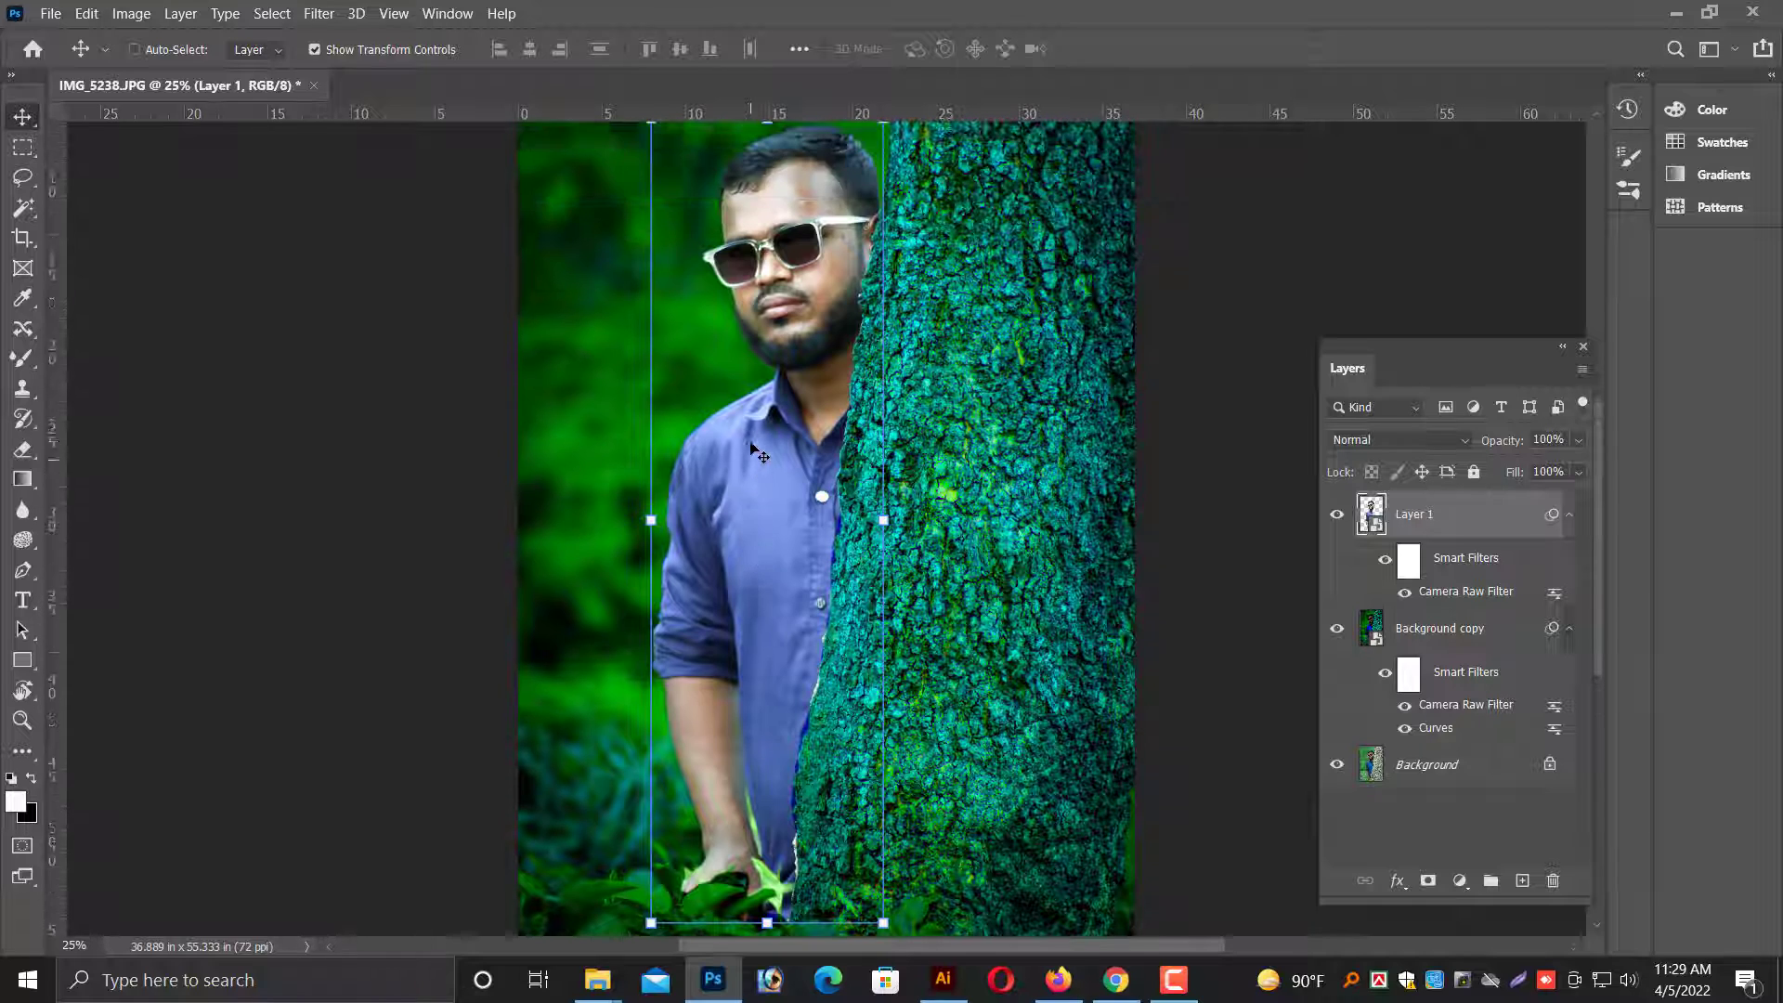
{"action": "key", "text": "ctrl+z"}
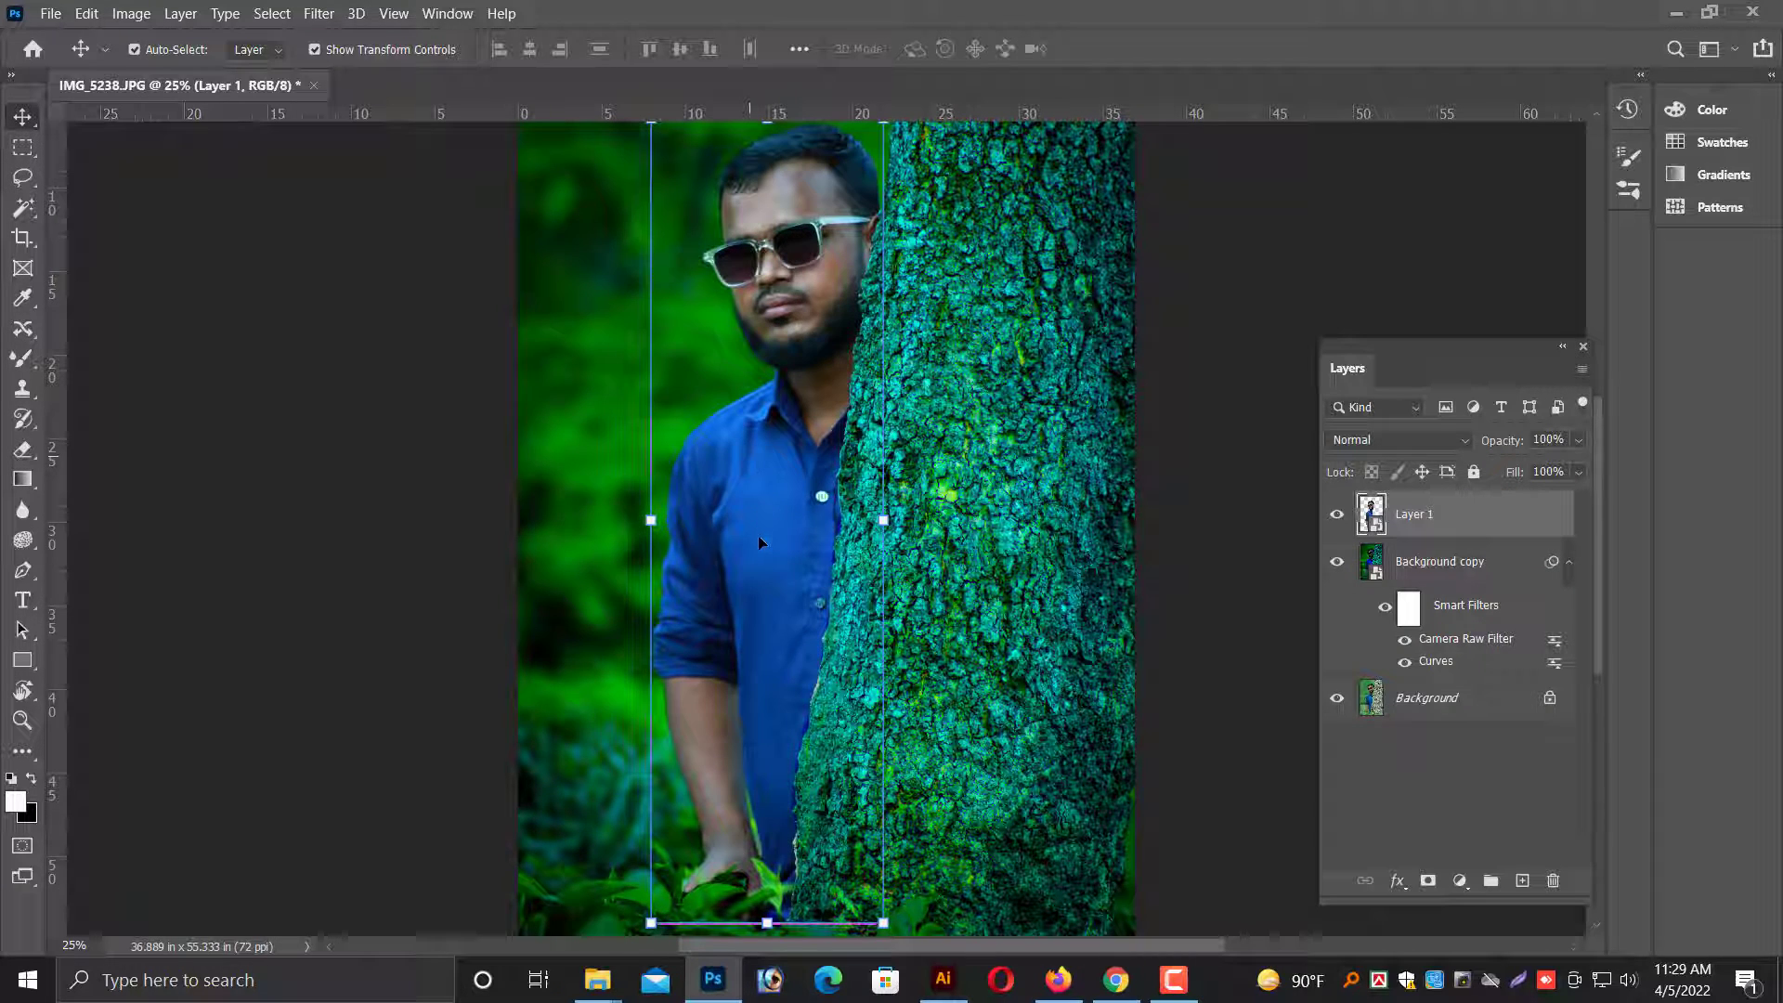
{"action": "key", "text": "ctrl+plus"}
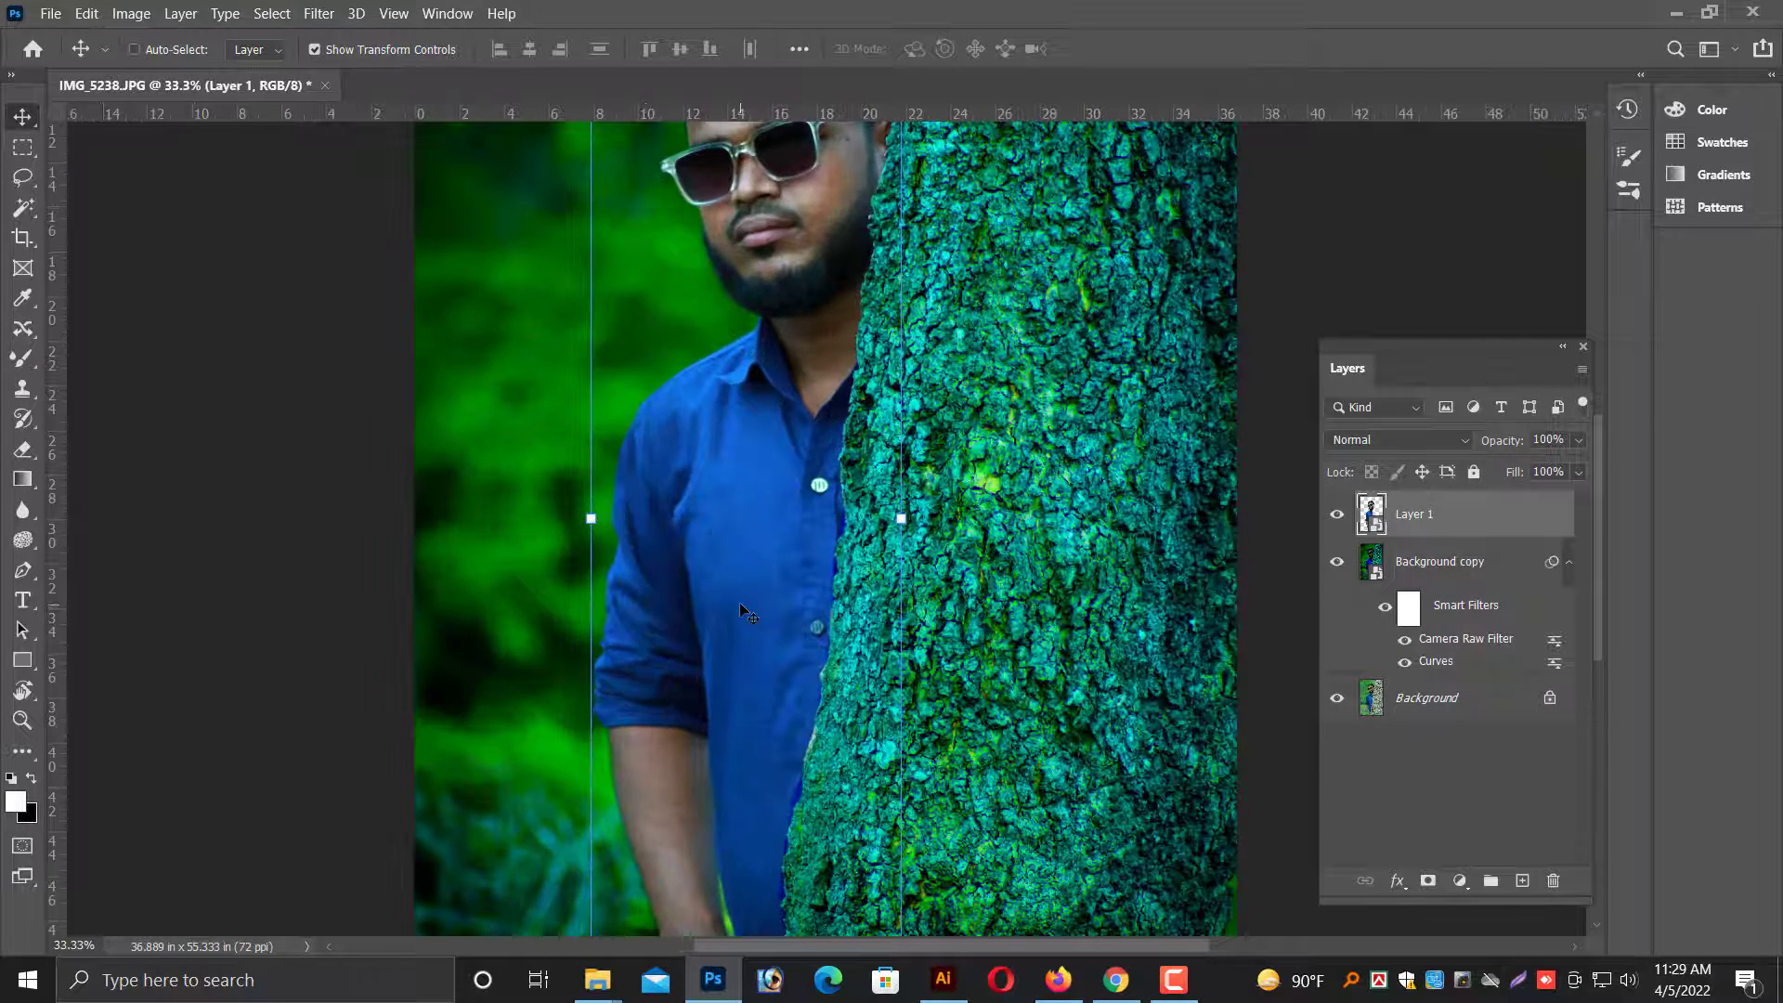
{"action": "key", "text": "ctrl+plus"}
{"action": "scroll", "coordinate": [744, 603], "scroll_direction": "up", "scroll_amount": 5}
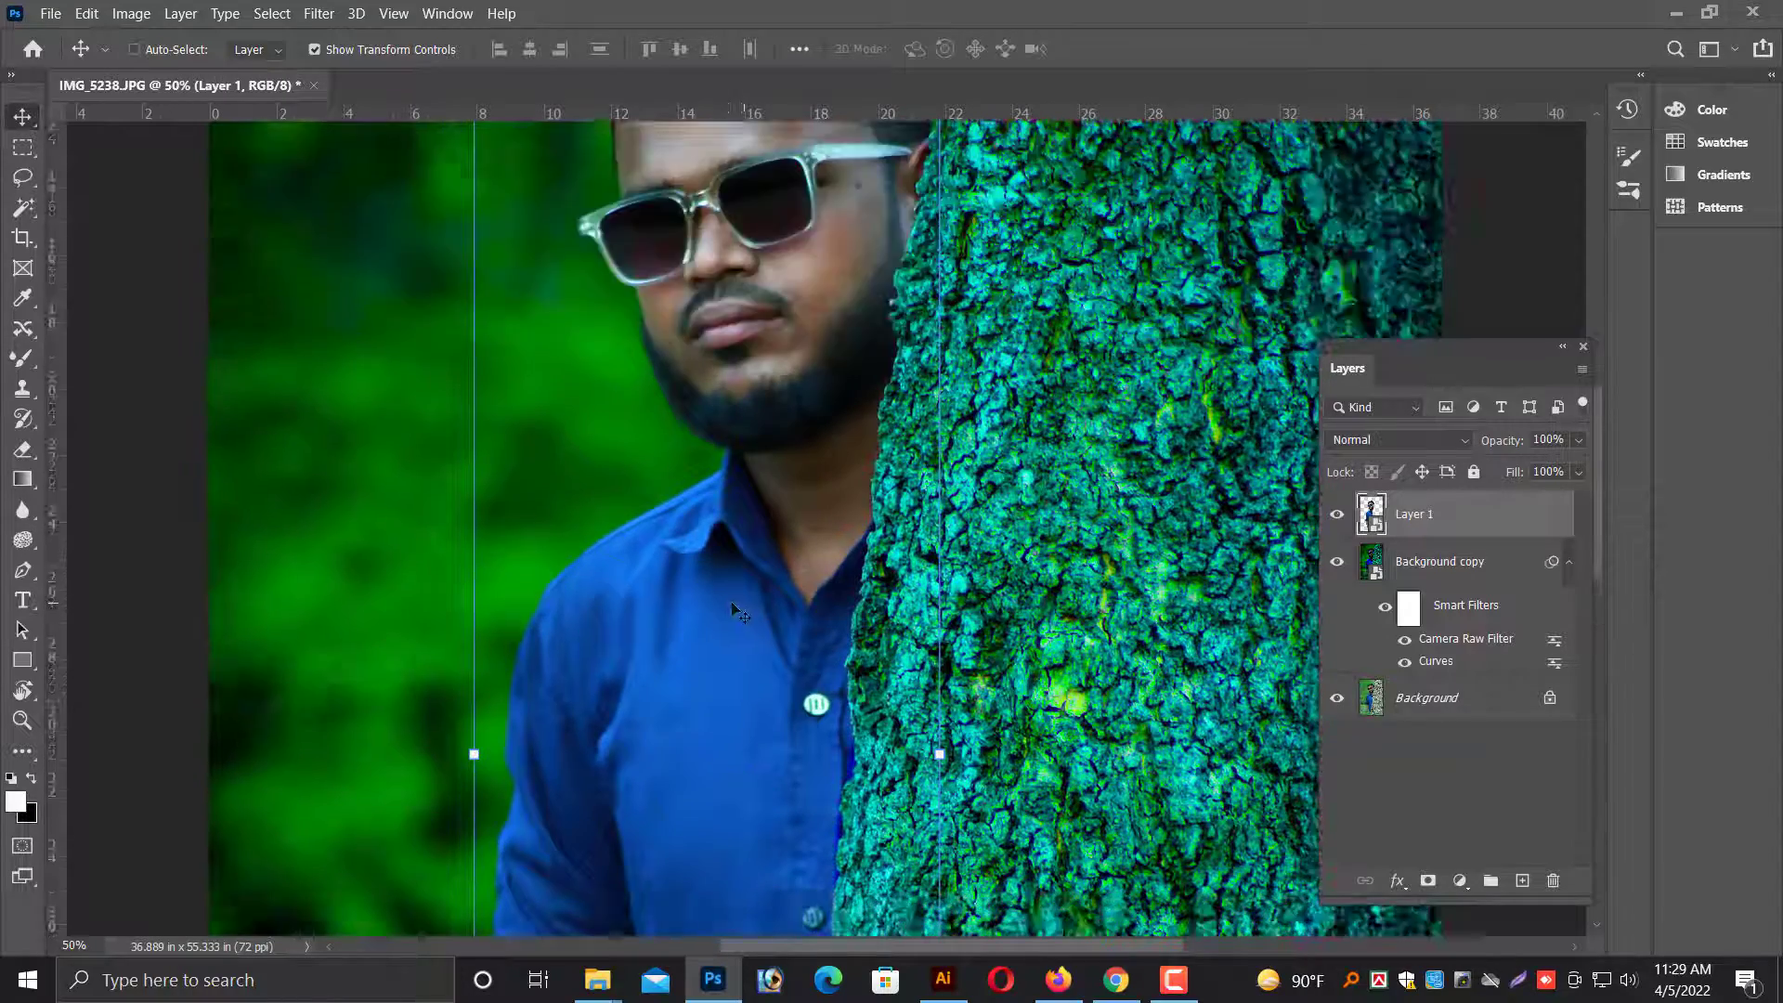
{"action": "scroll", "coordinate": [757, 575], "scroll_direction": "up", "scroll_amount": 1}
{"action": "scroll", "coordinate": [772, 557], "scroll_direction": "down", "scroll_amount": 1}
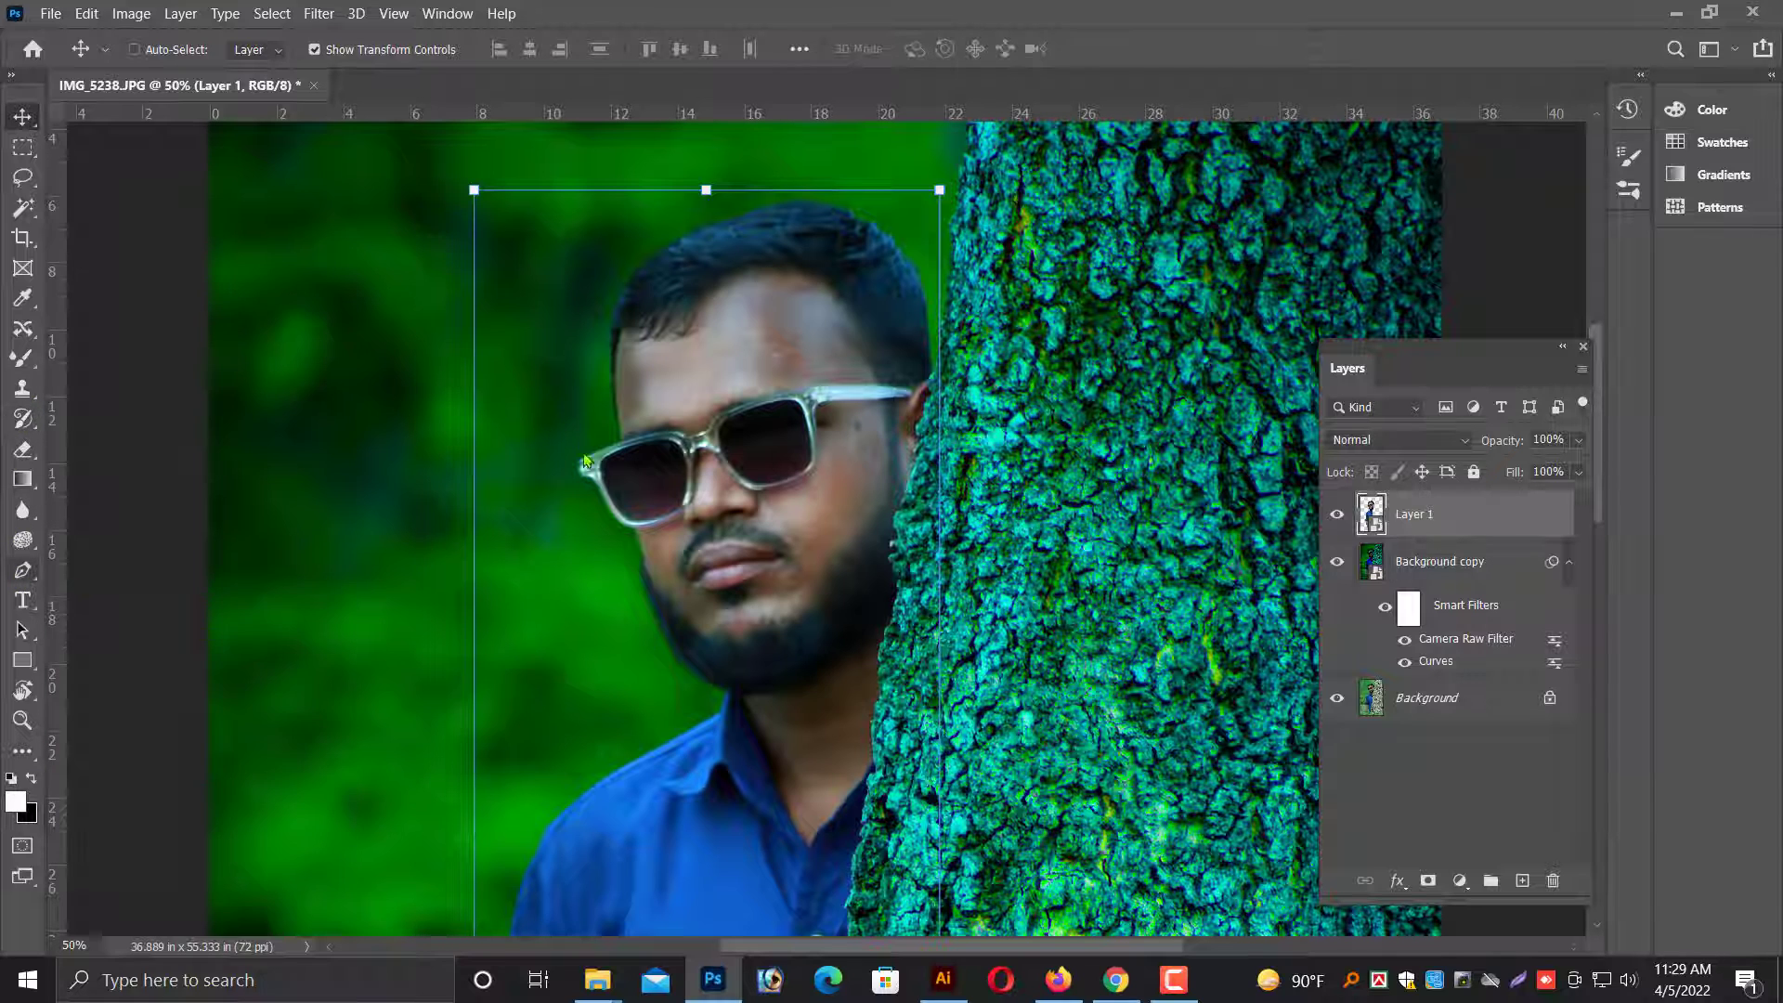
Start a Pen path beside the head and trace along the hairline and right side of the hair.
{"action": "key", "text": "p"}
{"action": "left_click", "coordinate": [613, 416]}
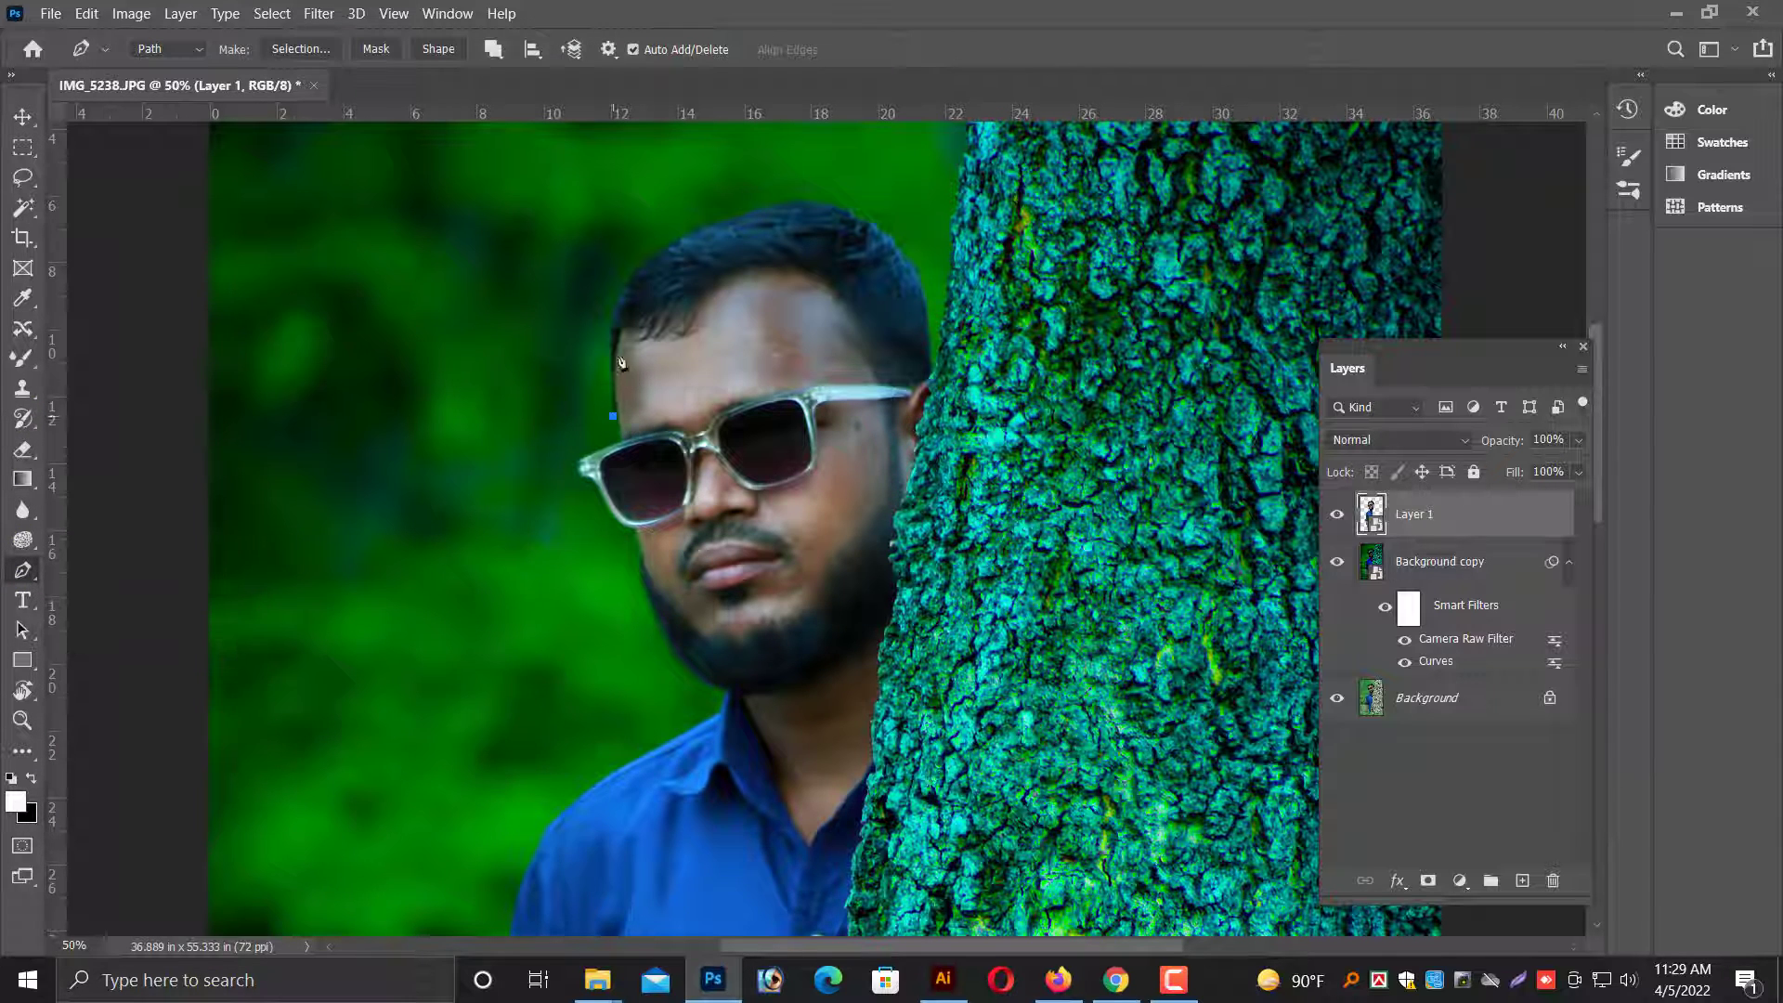
{"action": "left_click_drag", "start_coordinate": [619, 333], "coordinate": [634, 326]}
{"action": "left_click", "coordinate": [655, 332]}
{"action": "left_click", "coordinate": [668, 326]}
{"action": "left_click", "coordinate": [682, 313]}
{"action": "left_click", "coordinate": [730, 280]}
{"action": "left_click", "coordinate": [787, 268]}
{"action": "left_click", "coordinate": [819, 270]}
{"action": "left_click", "coordinate": [842, 306]}
{"action": "left_click", "coordinate": [860, 342]}
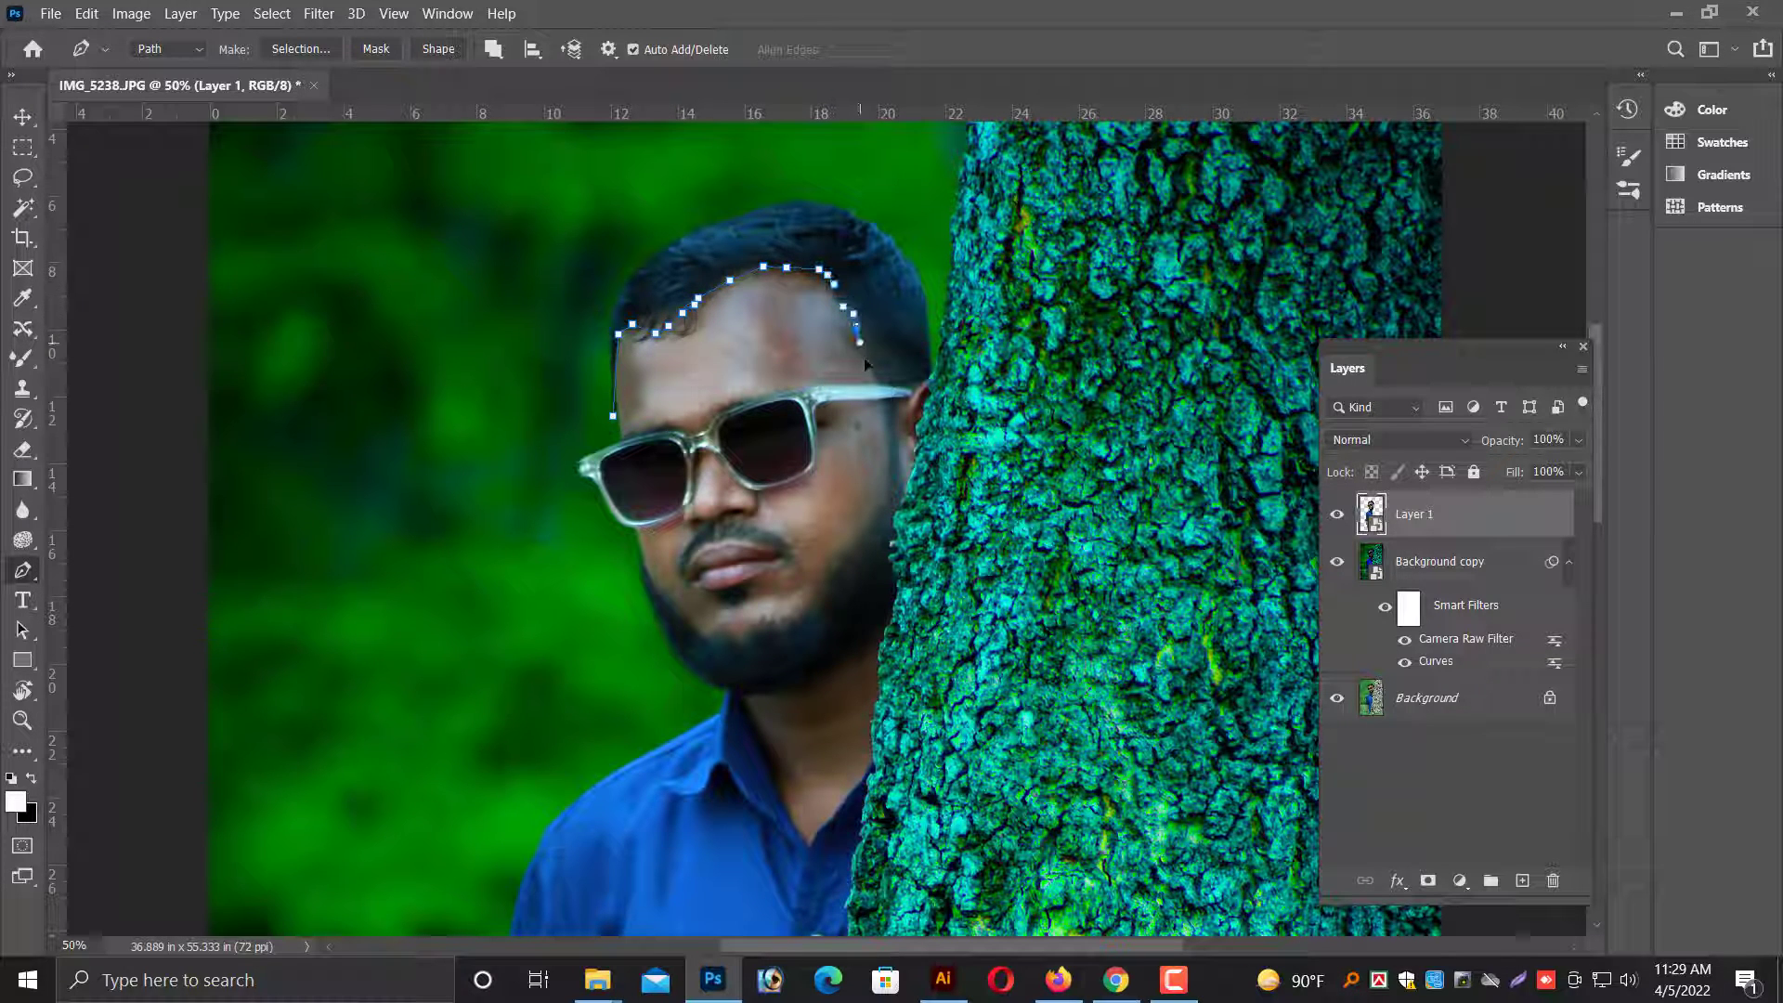
Continue the path along the glasses and shirt collar, then close it beside the face.
{"action": "left_click", "coordinate": [886, 383]}
{"action": "left_click", "coordinate": [917, 384]}
{"action": "scroll", "coordinate": [913, 543], "scroll_direction": "down", "scroll_amount": 2}
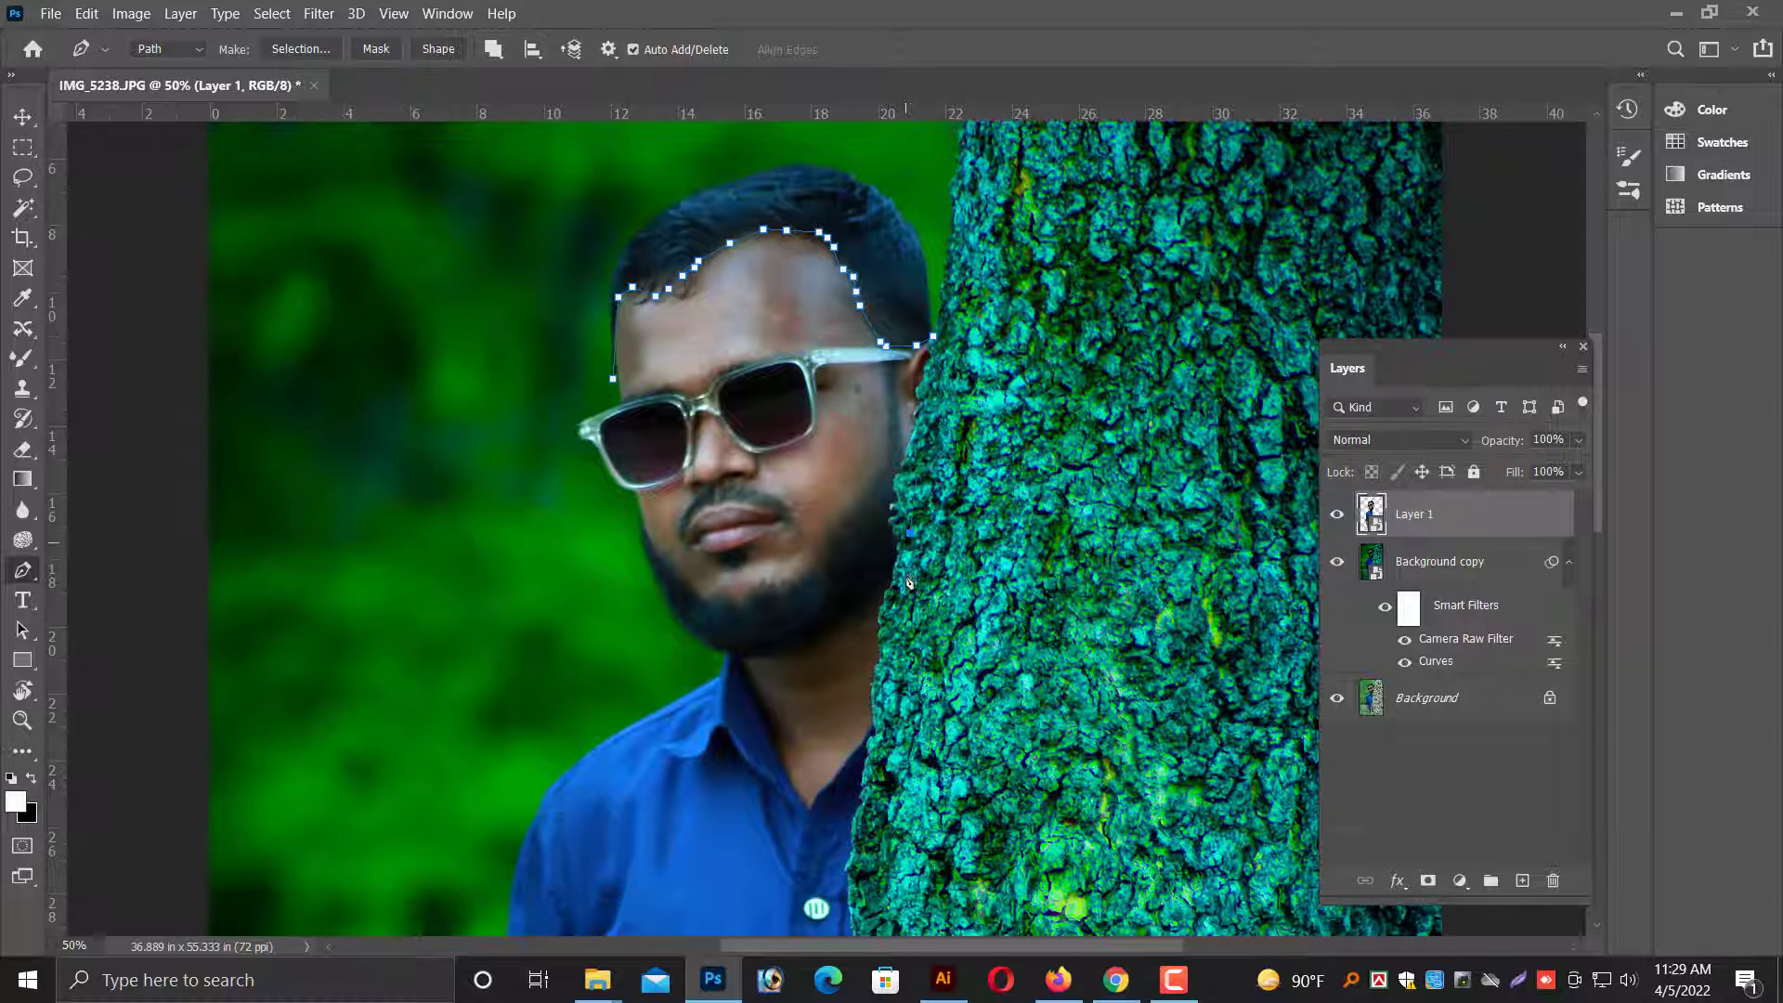
{"action": "scroll", "coordinate": [896, 590], "scroll_direction": "down", "scroll_amount": 5}
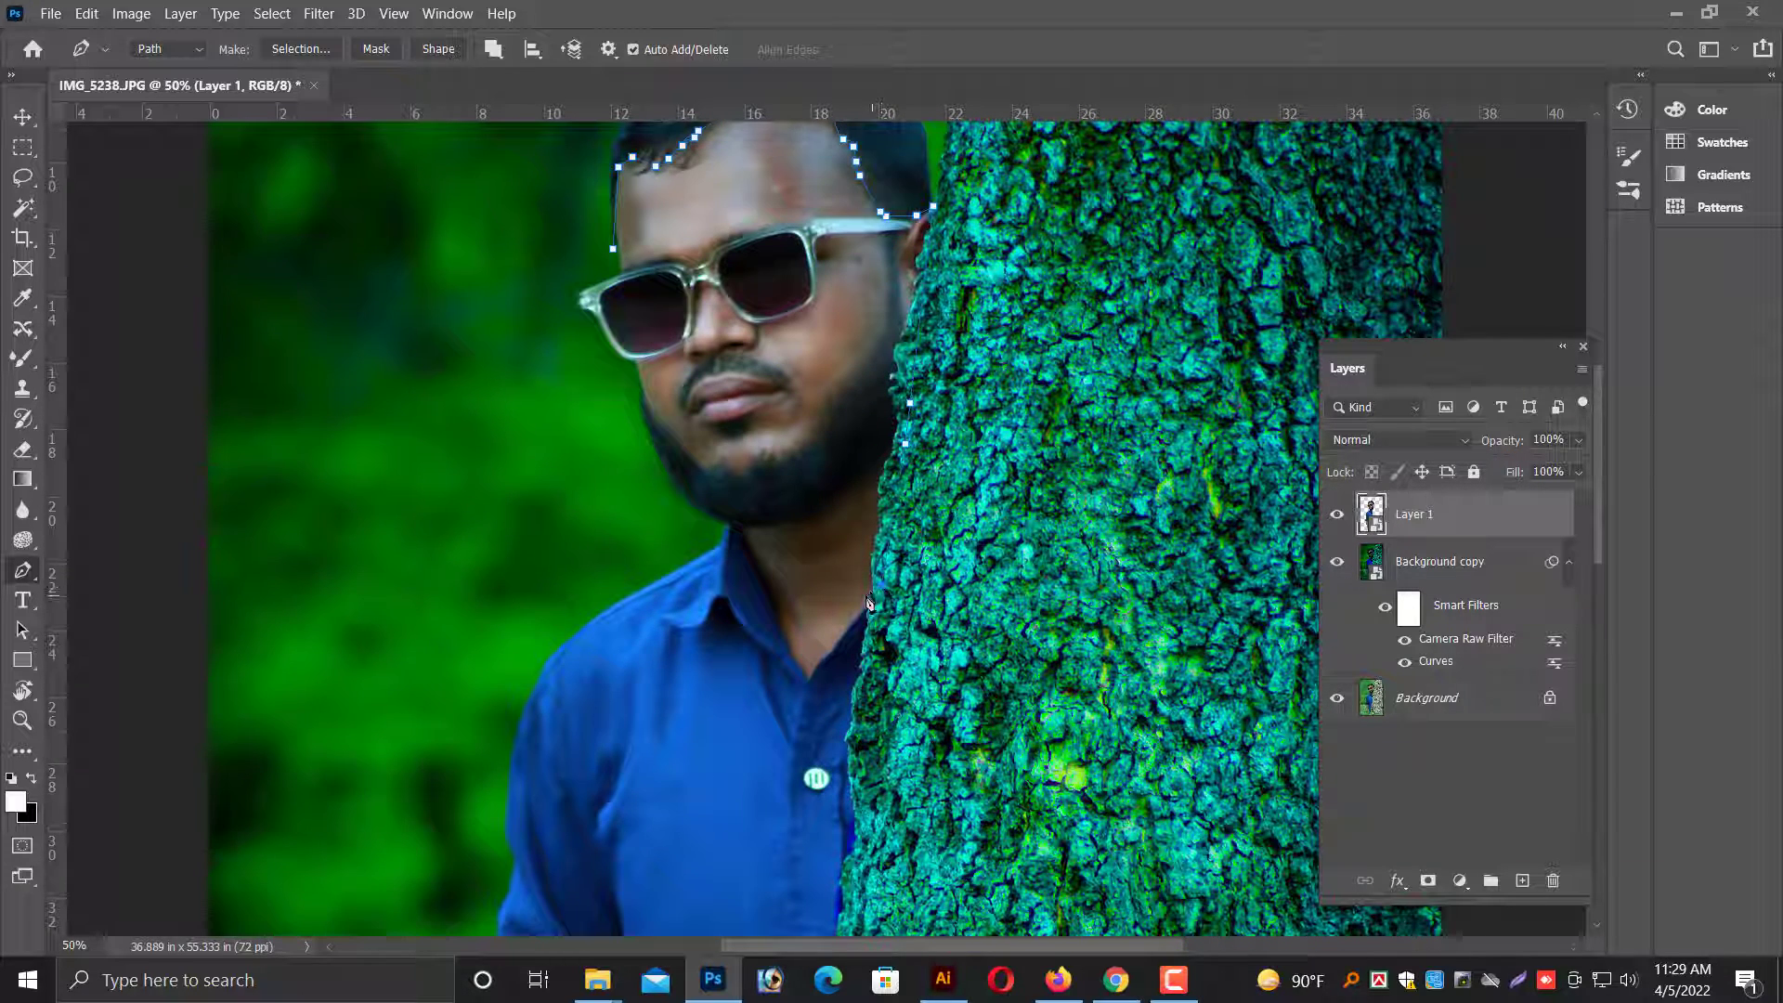
{"action": "scroll", "coordinate": [778, 493], "scroll_direction": "down", "scroll_amount": 4}
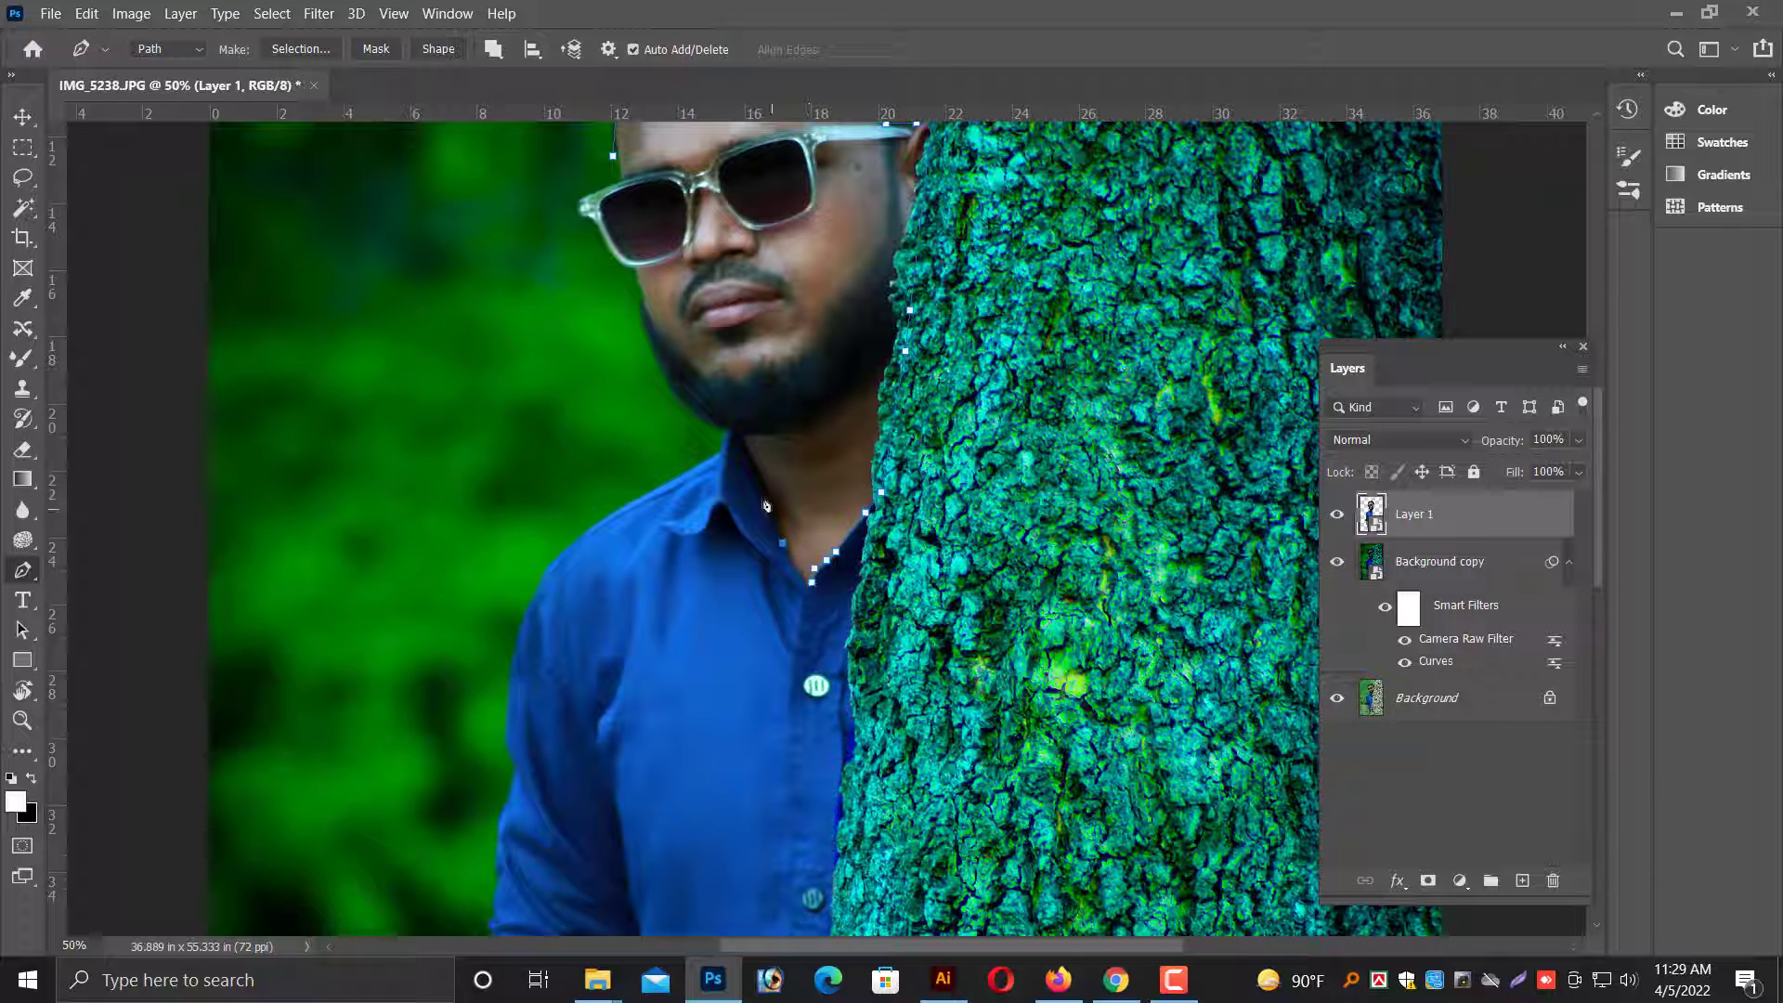
{"action": "left_click", "coordinate": [749, 456]}
{"action": "left_click", "coordinate": [723, 435]}
{"action": "key", "text": "ctrl+minus"}
{"action": "left_click", "coordinate": [624, 344]}
{"action": "left_click", "coordinate": [643, 287]}
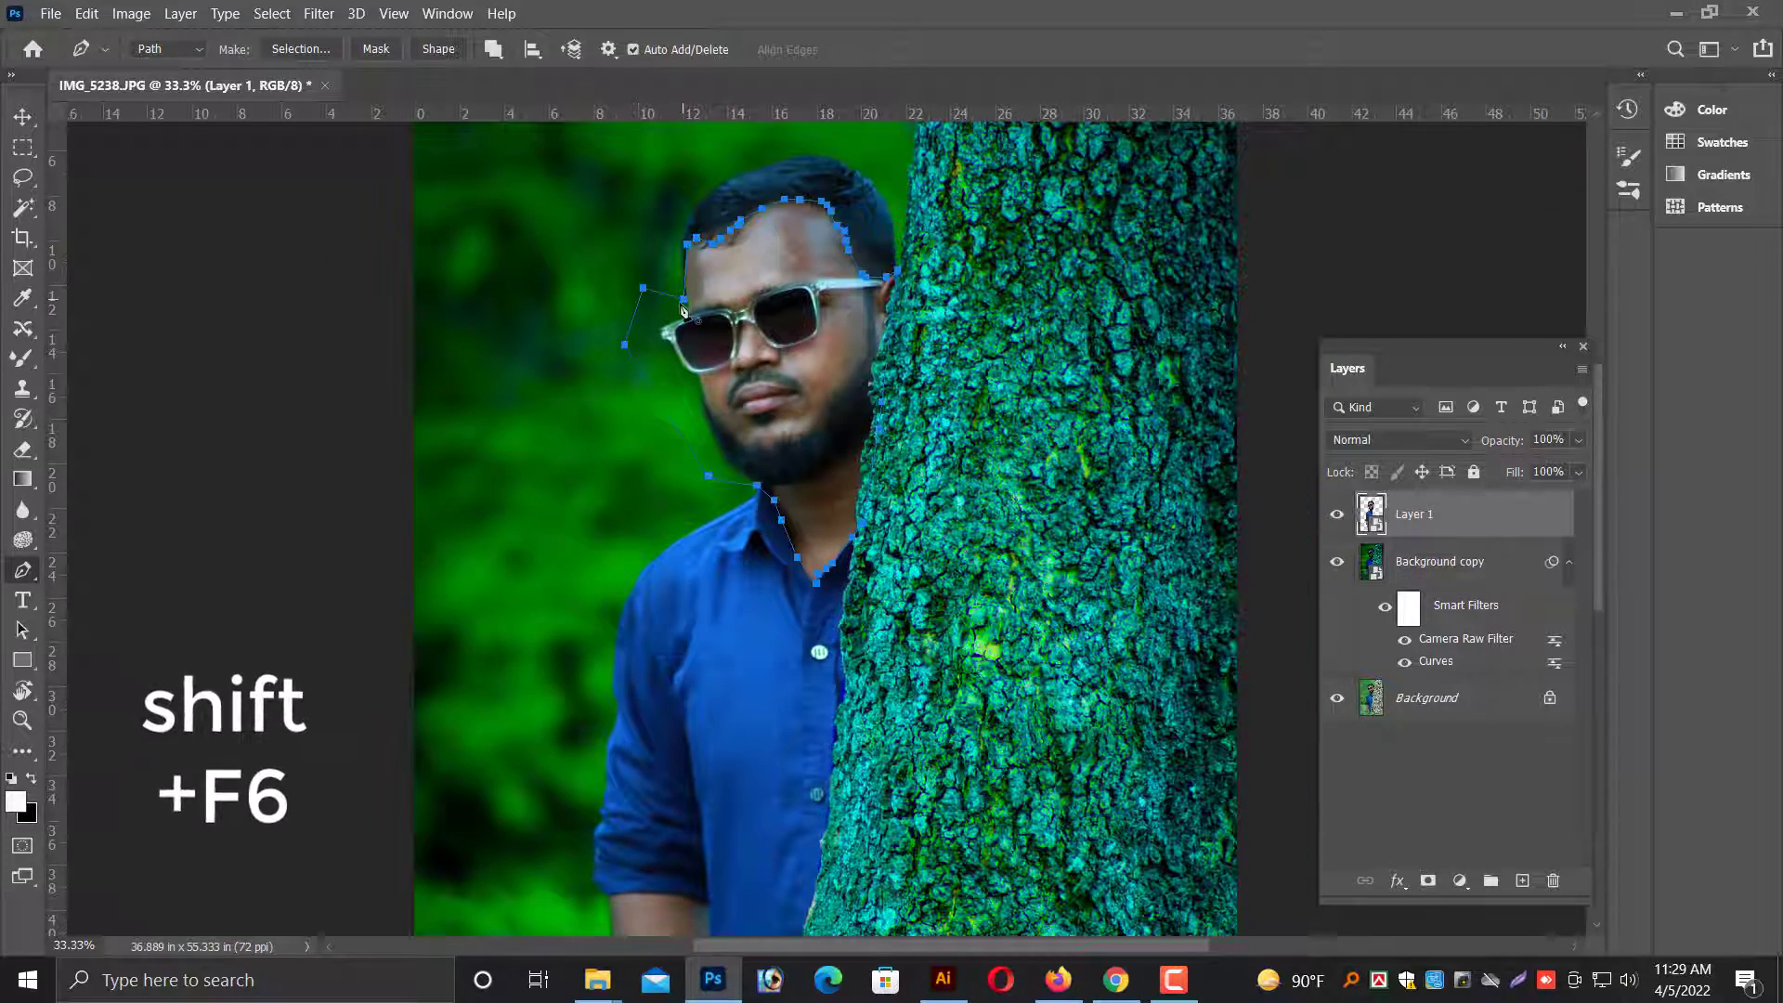
{"action": "left_click", "coordinate": [683, 300]}
Load the head path as a feathered selection, copy it to a new Layer 2, and open its layer options.
{"action": "key", "text": "ctrl+Return"}
{"action": "right_click", "coordinate": [722, 256]}
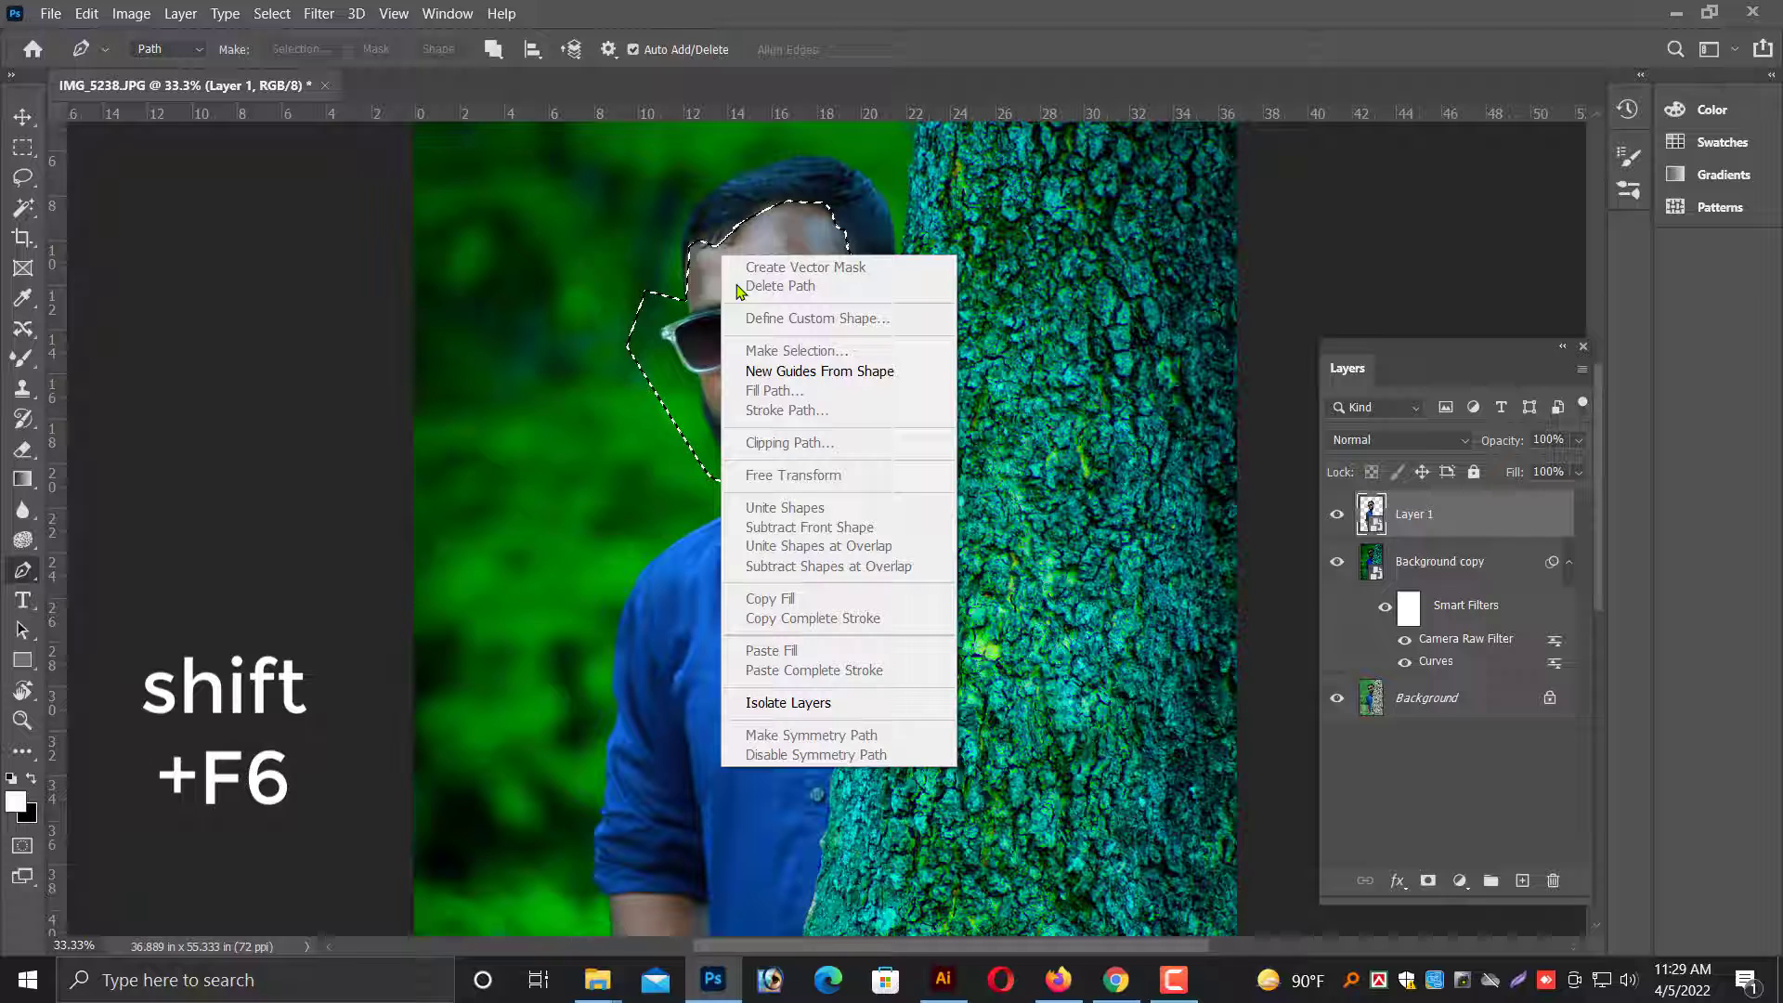
{"action": "left_click", "coordinate": [557, 232]}
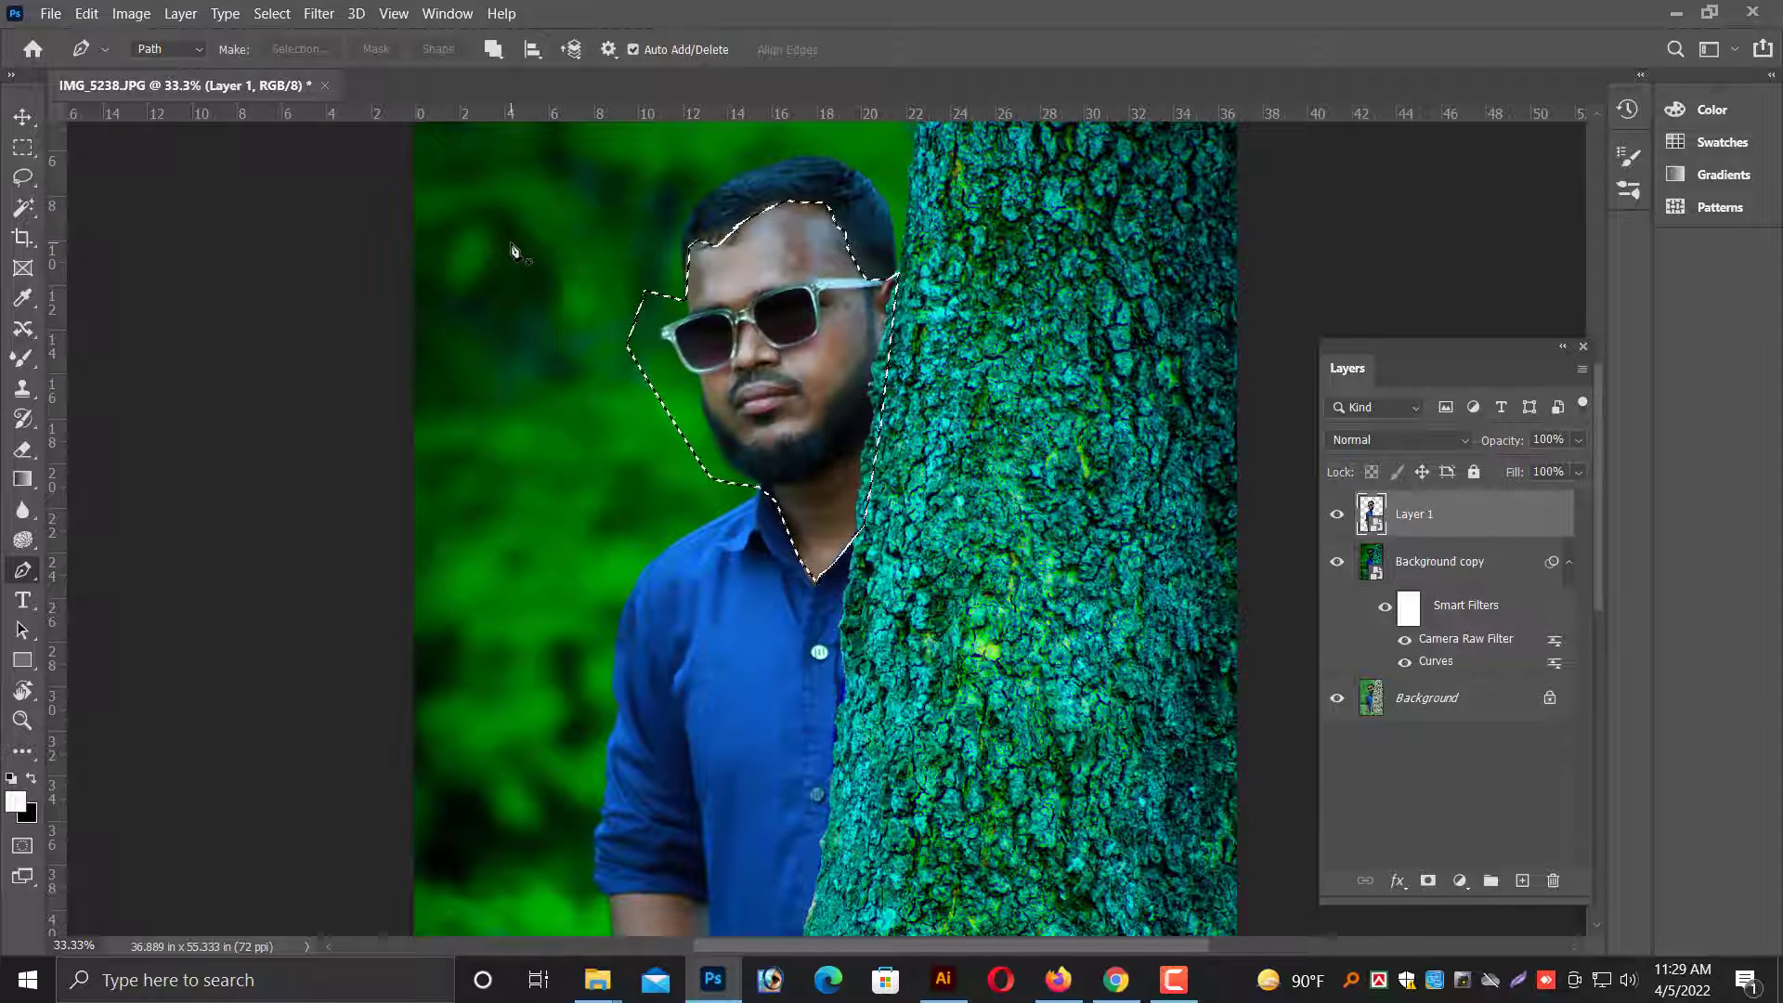
{"action": "key", "text": "shift+F6"}
{"action": "key", "text": "Return"}
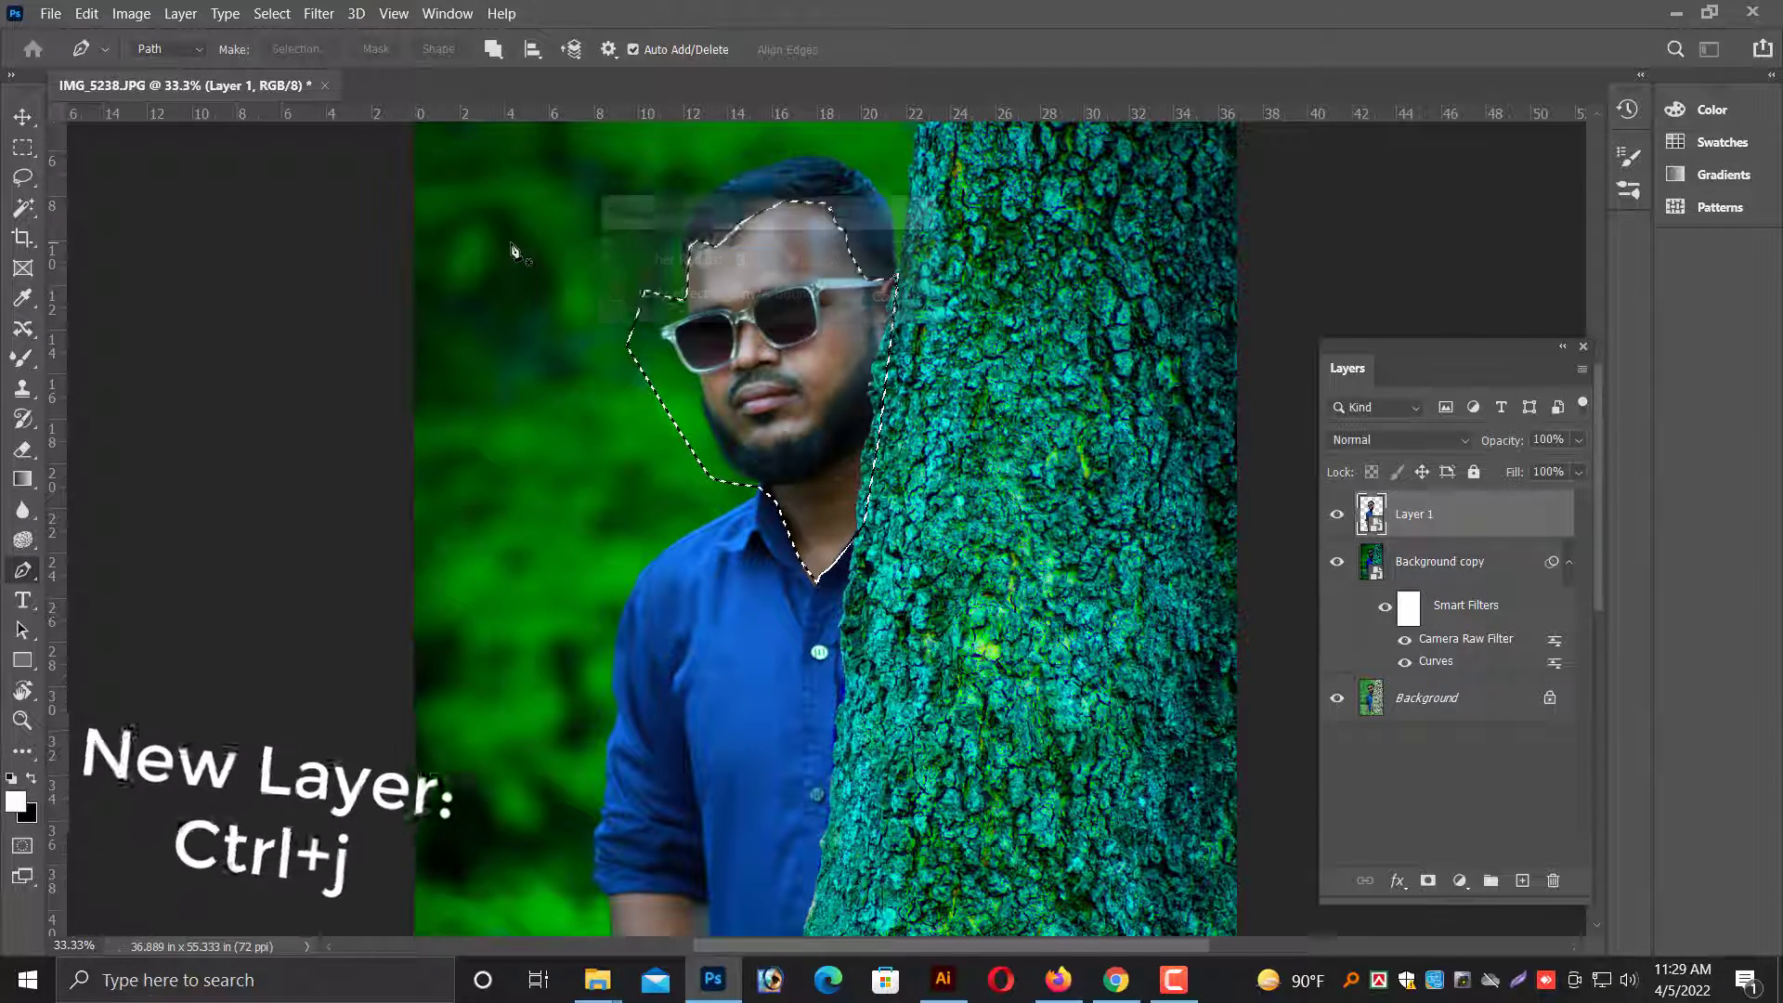
{"action": "key", "text": "ctrl+j"}
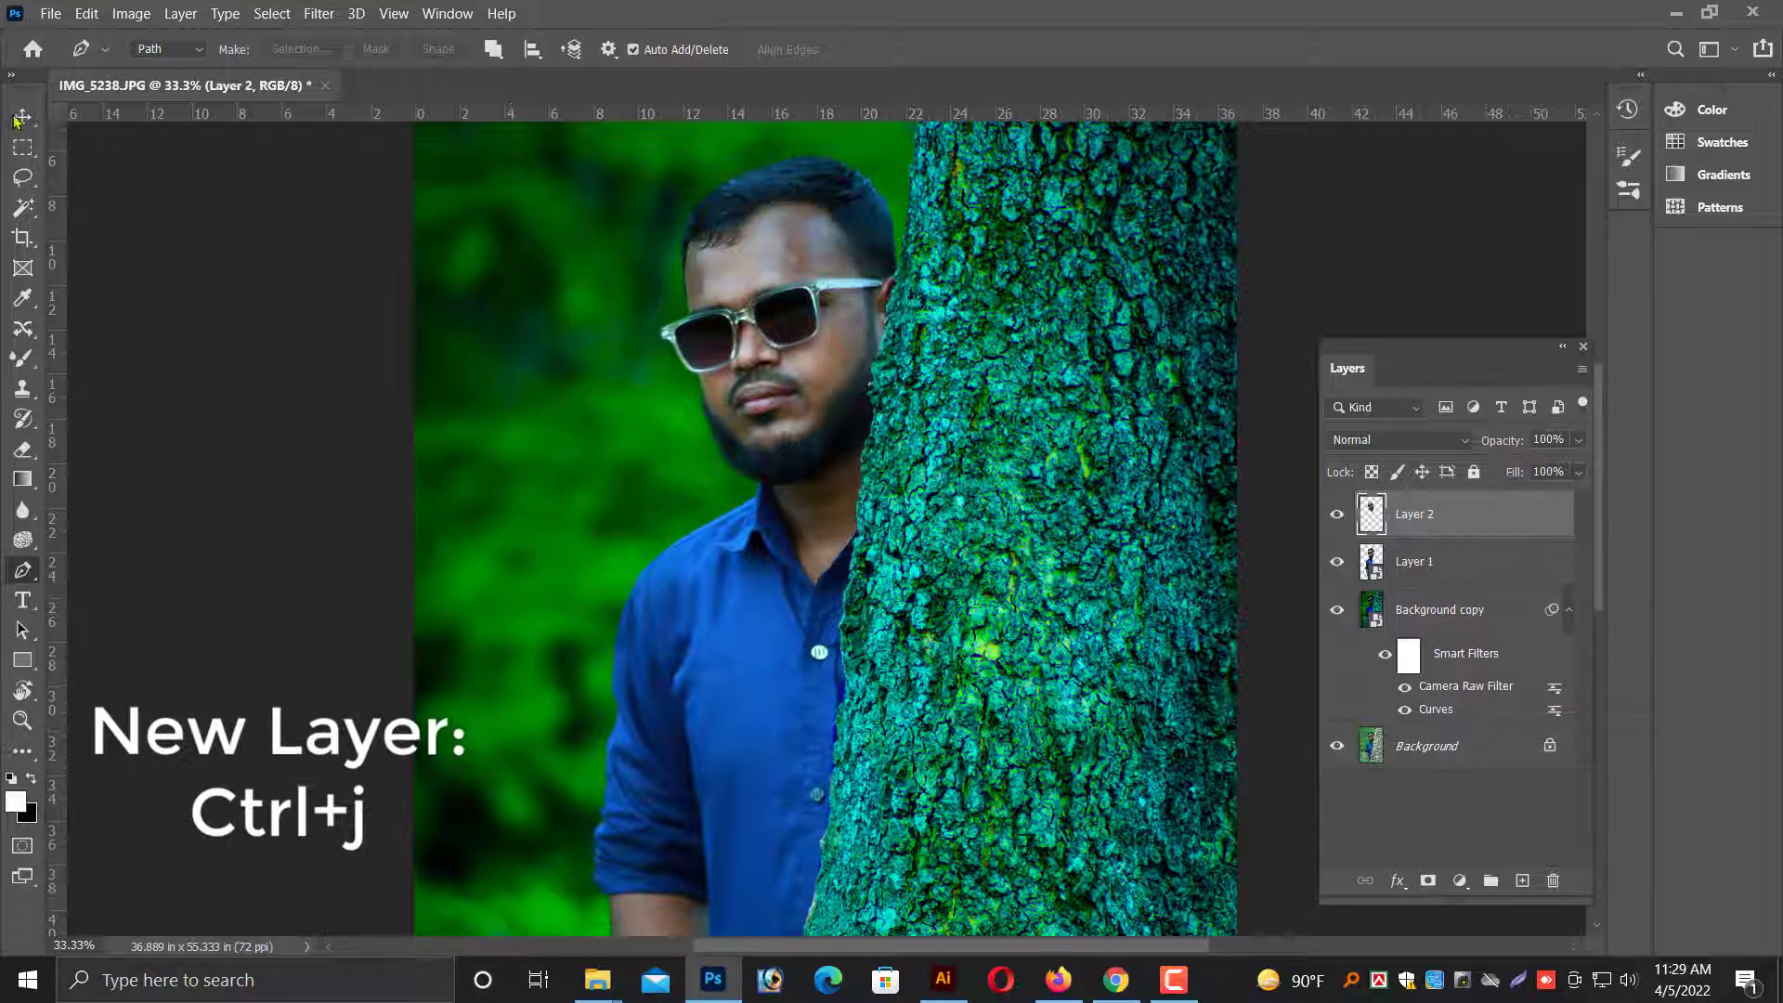
{"action": "left_click", "coordinate": [20, 117]}
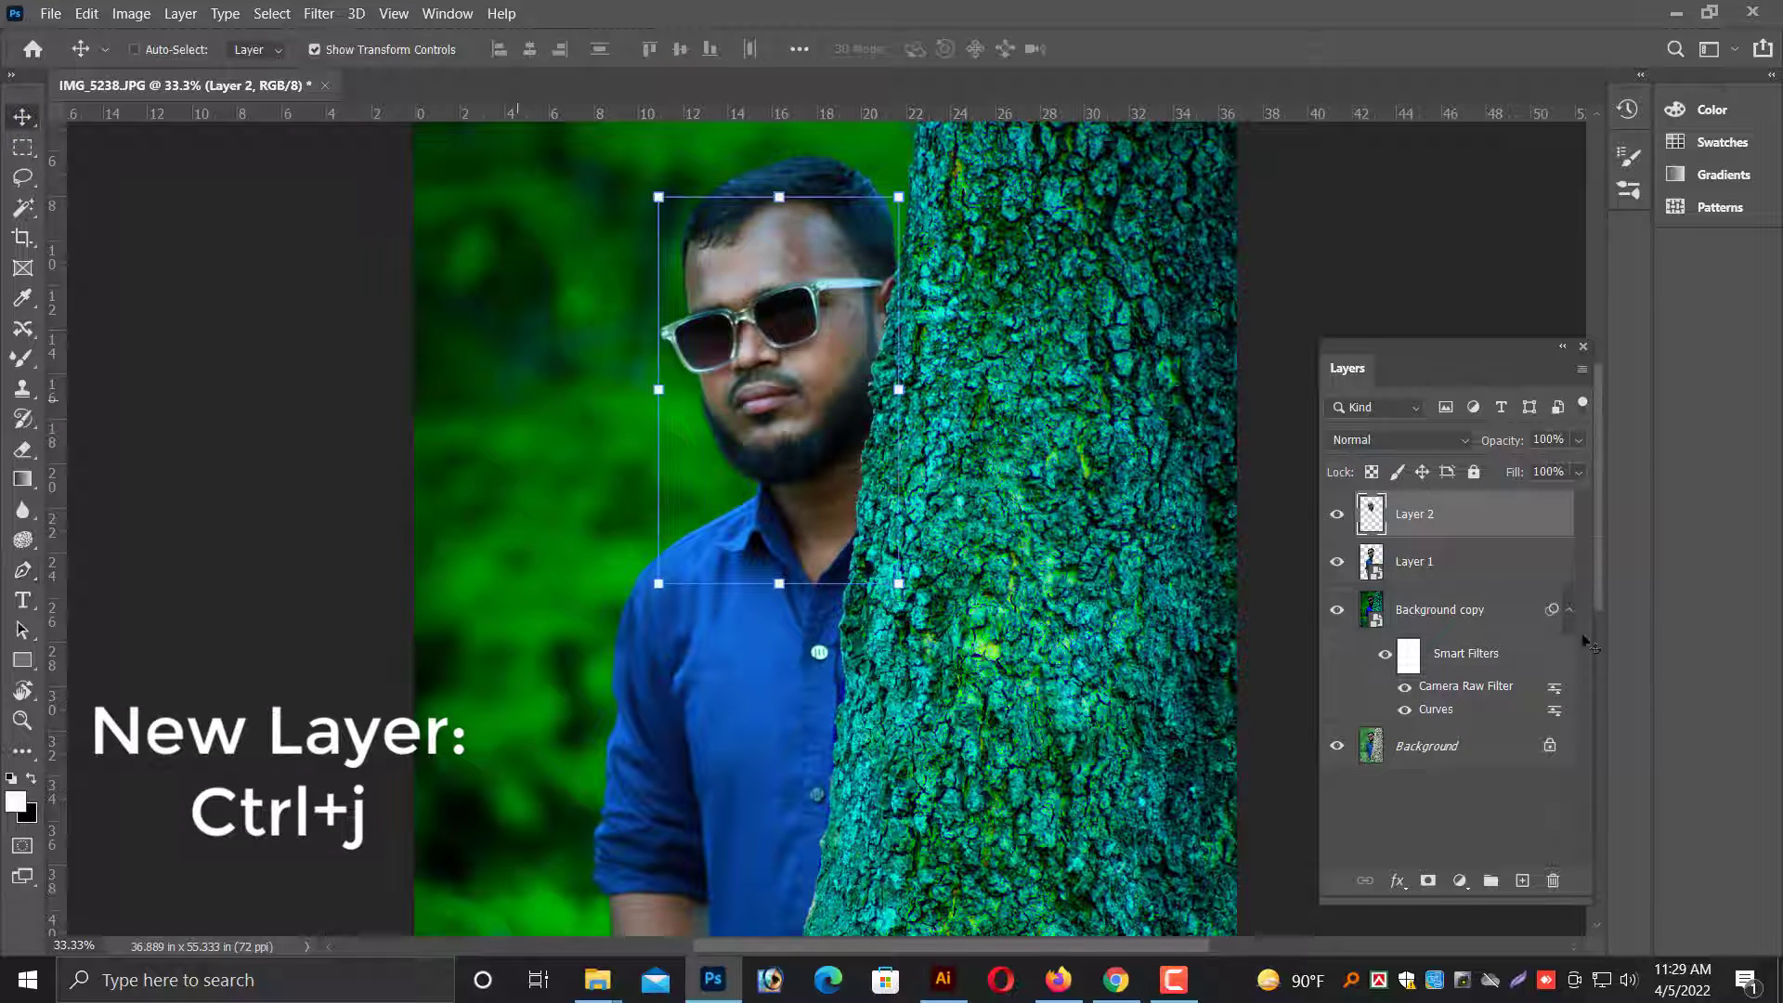
{"action": "right_click", "coordinate": [1470, 527]}
{"action": "key", "text": "Escape"}
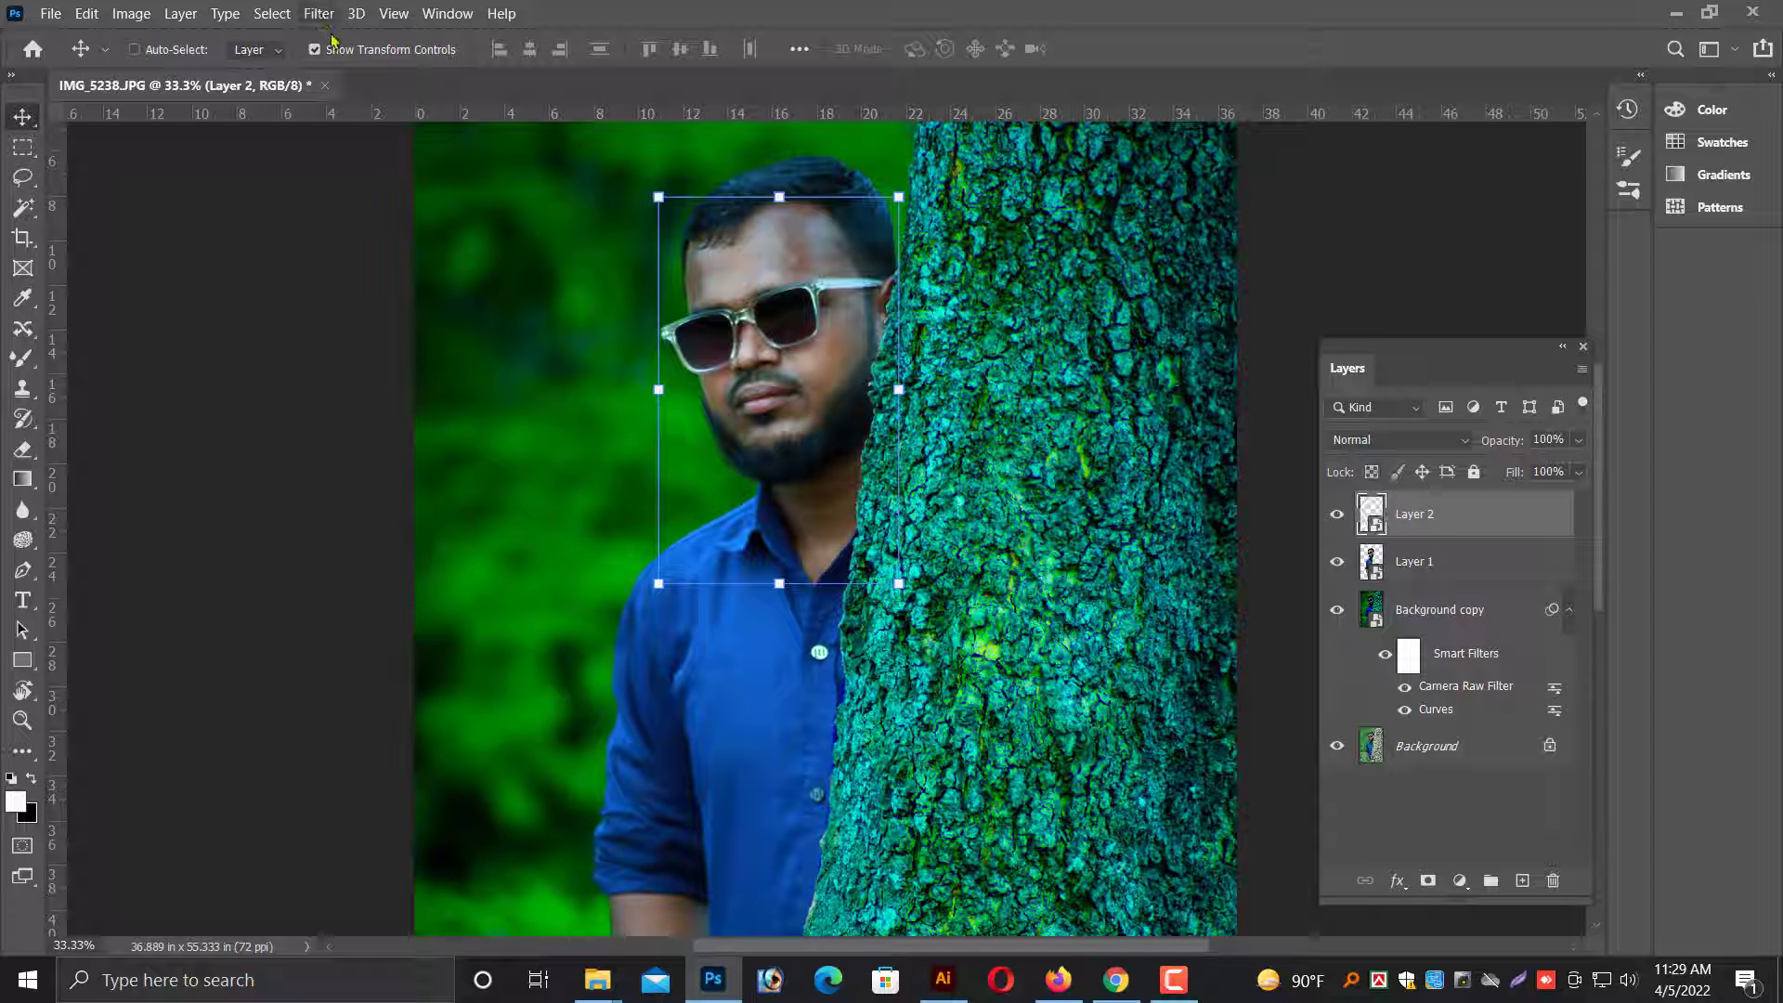
Open the Camera Raw Filter on Layer 2 and zoom its preview onto the face.
{"action": "left_click", "coordinate": [324, 25]}
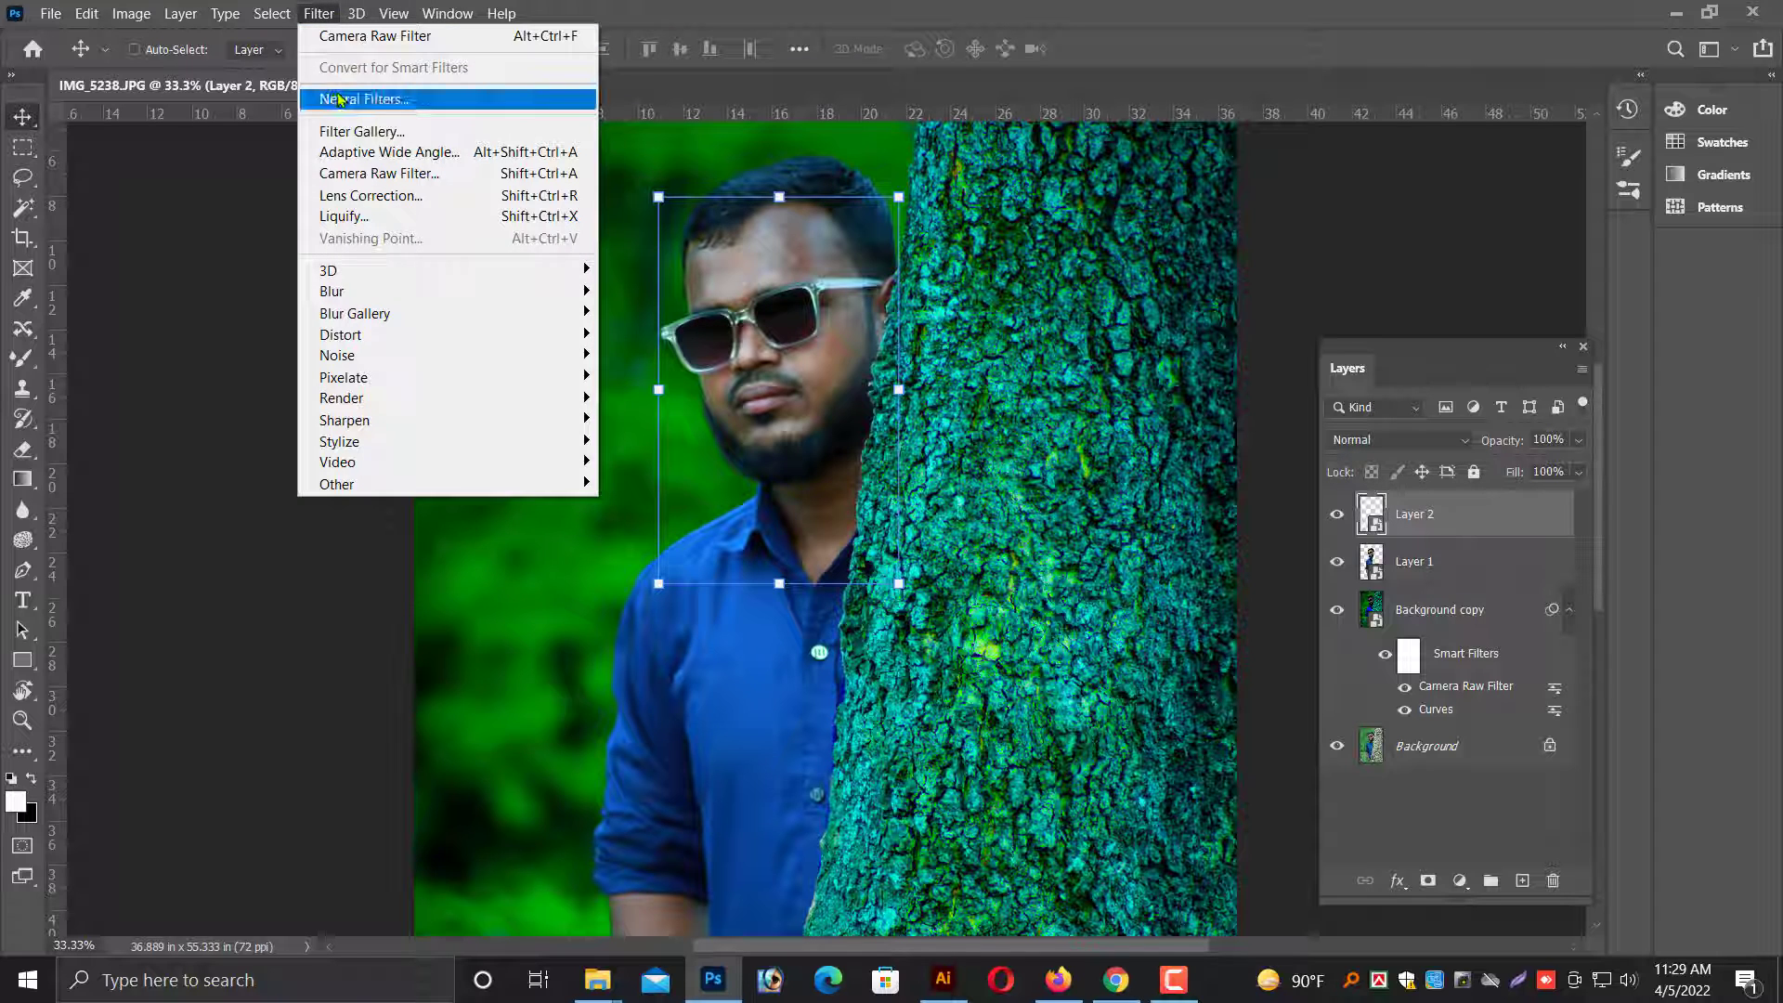
{"action": "left_click", "coordinate": [370, 37]}
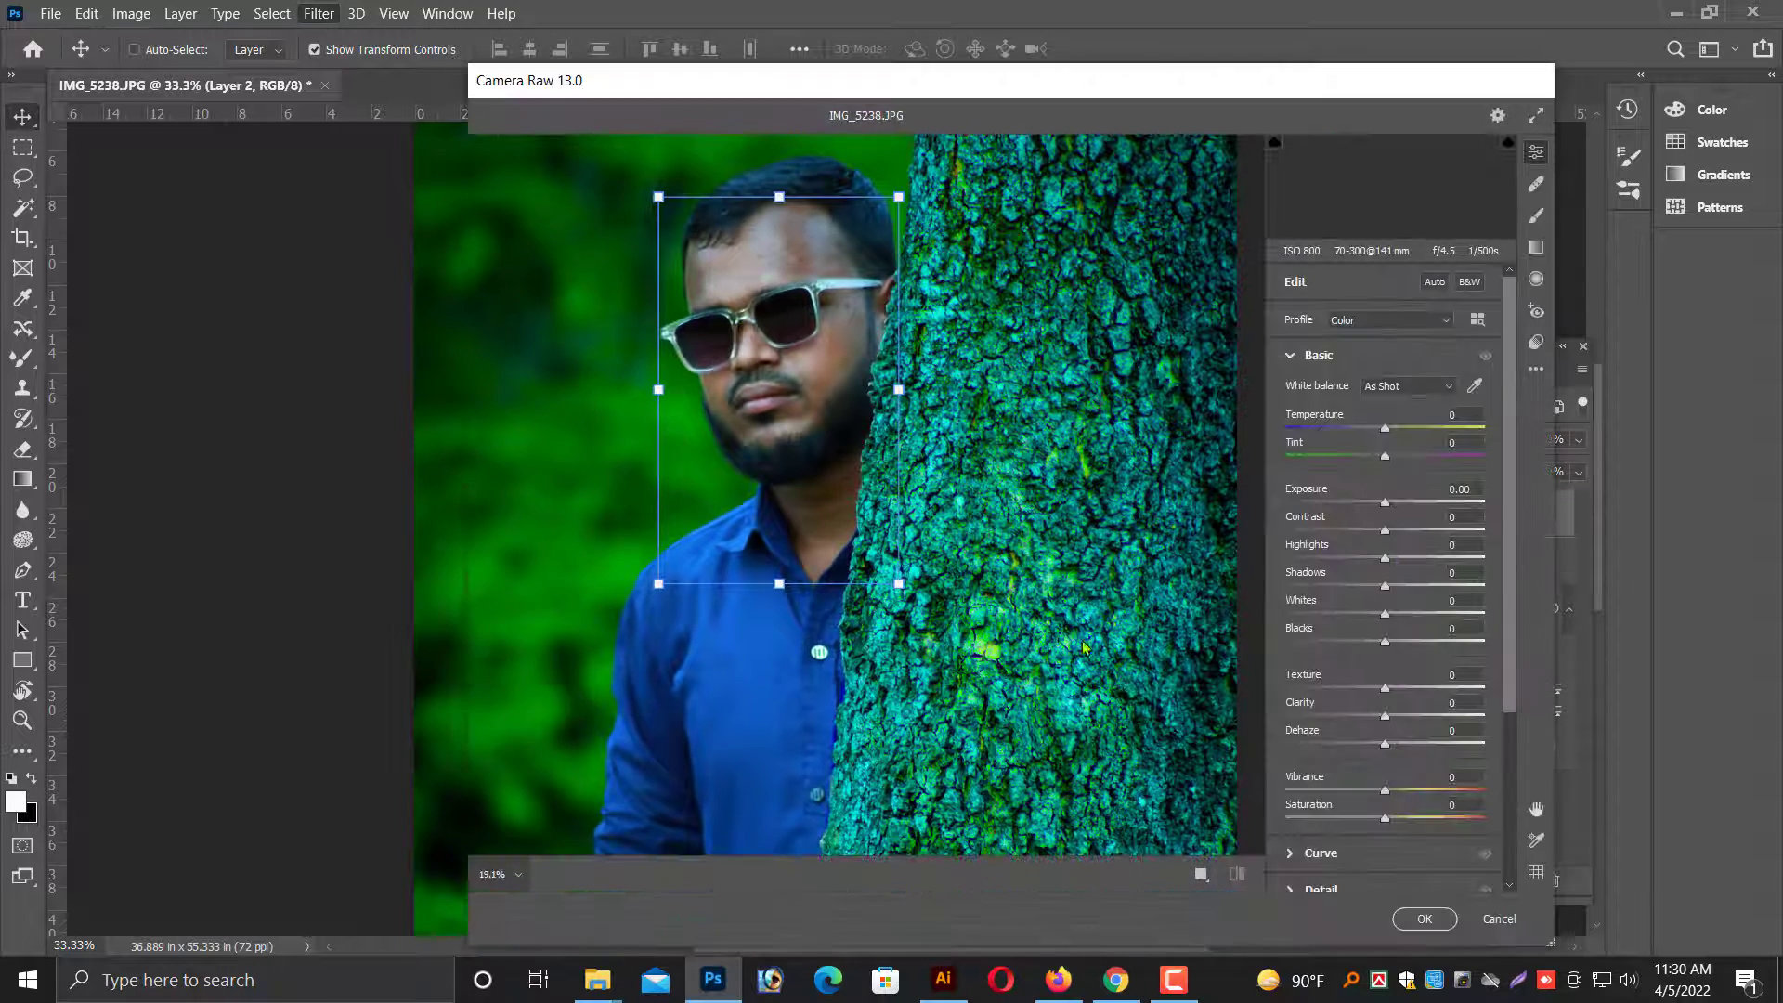
{"action": "left_click", "coordinate": [898, 357]}
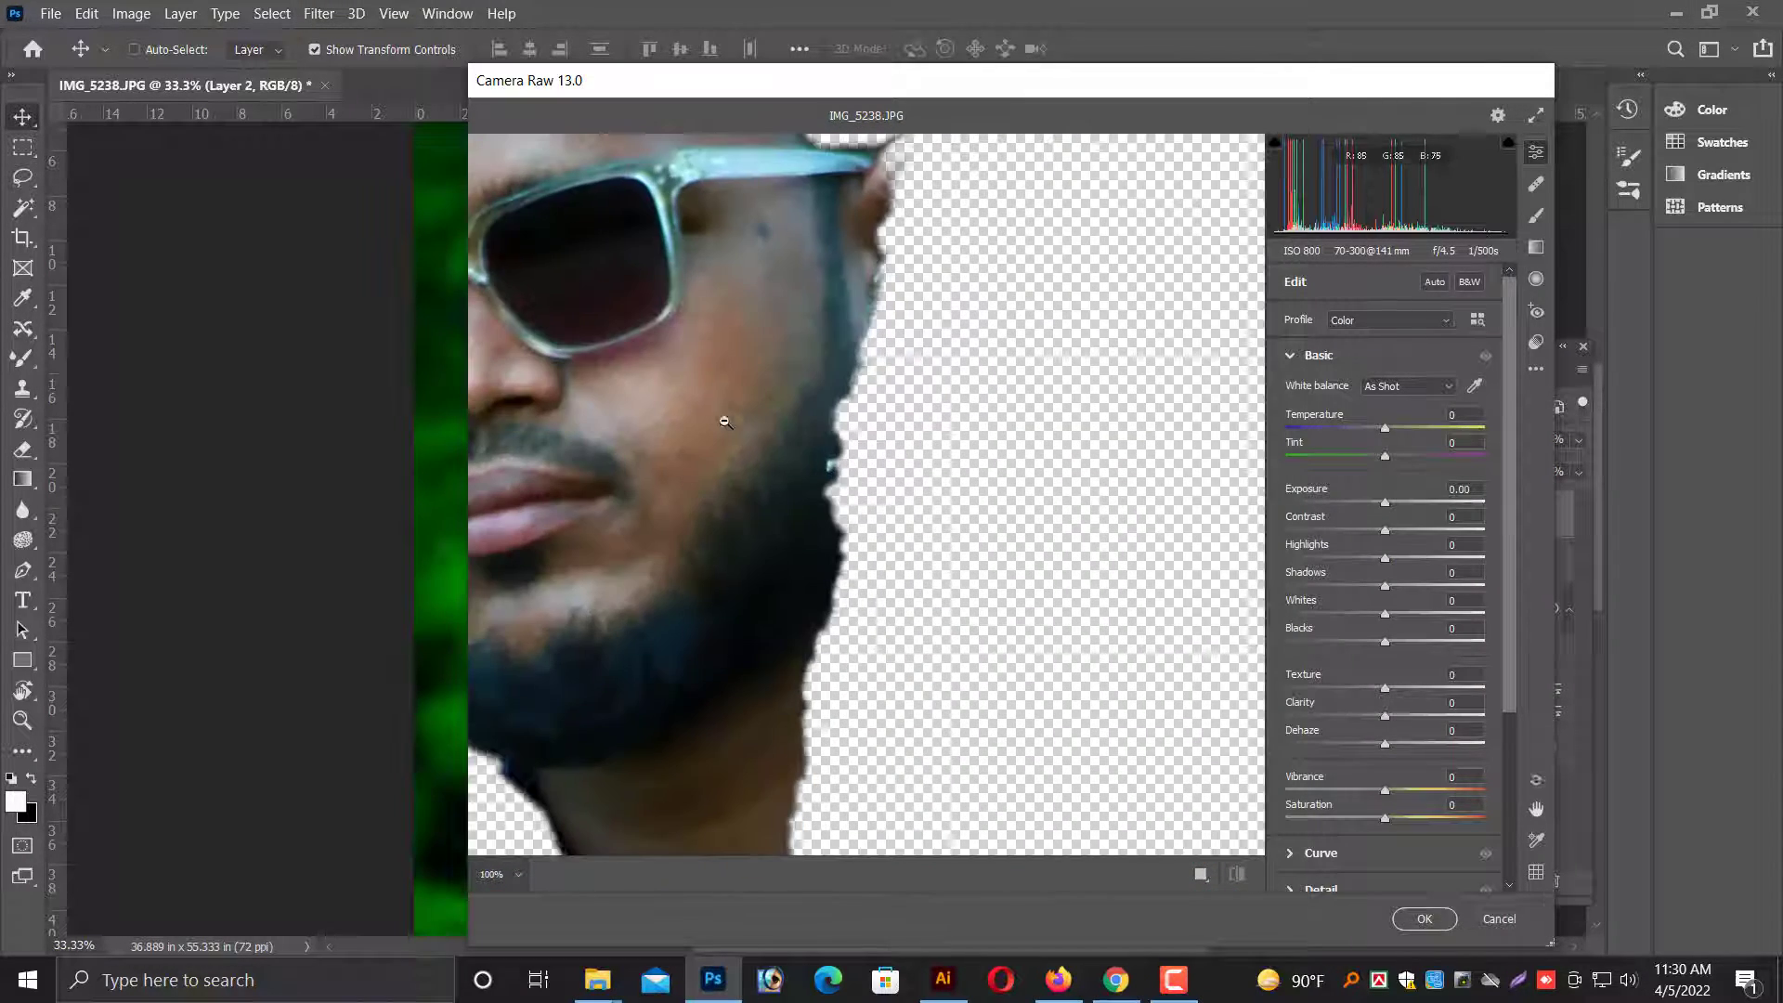
{"action": "left_click", "coordinate": [732, 412]}
{"action": "left_click", "coordinate": [878, 442]}
{"action": "key", "text": "ctrl+0"}
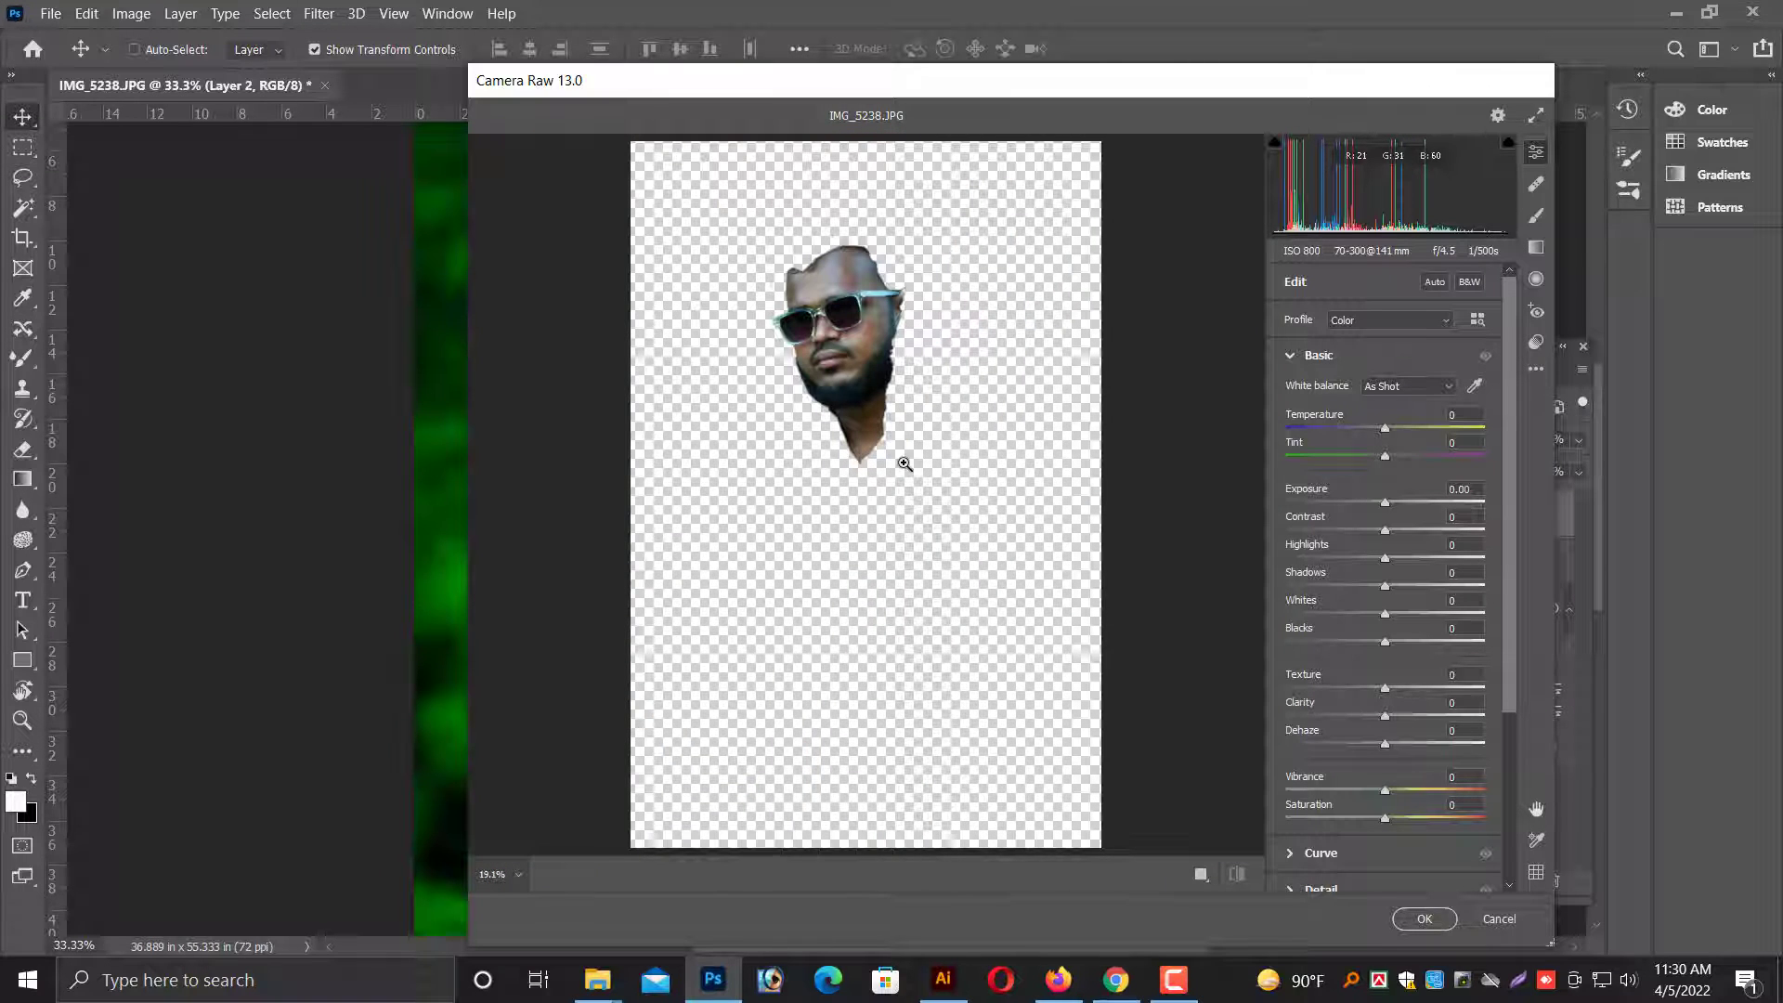
{"action": "left_click", "coordinate": [904, 464]}
{"action": "scroll", "coordinate": [1013, 483], "scroll_direction": "up", "scroll_amount": 3}
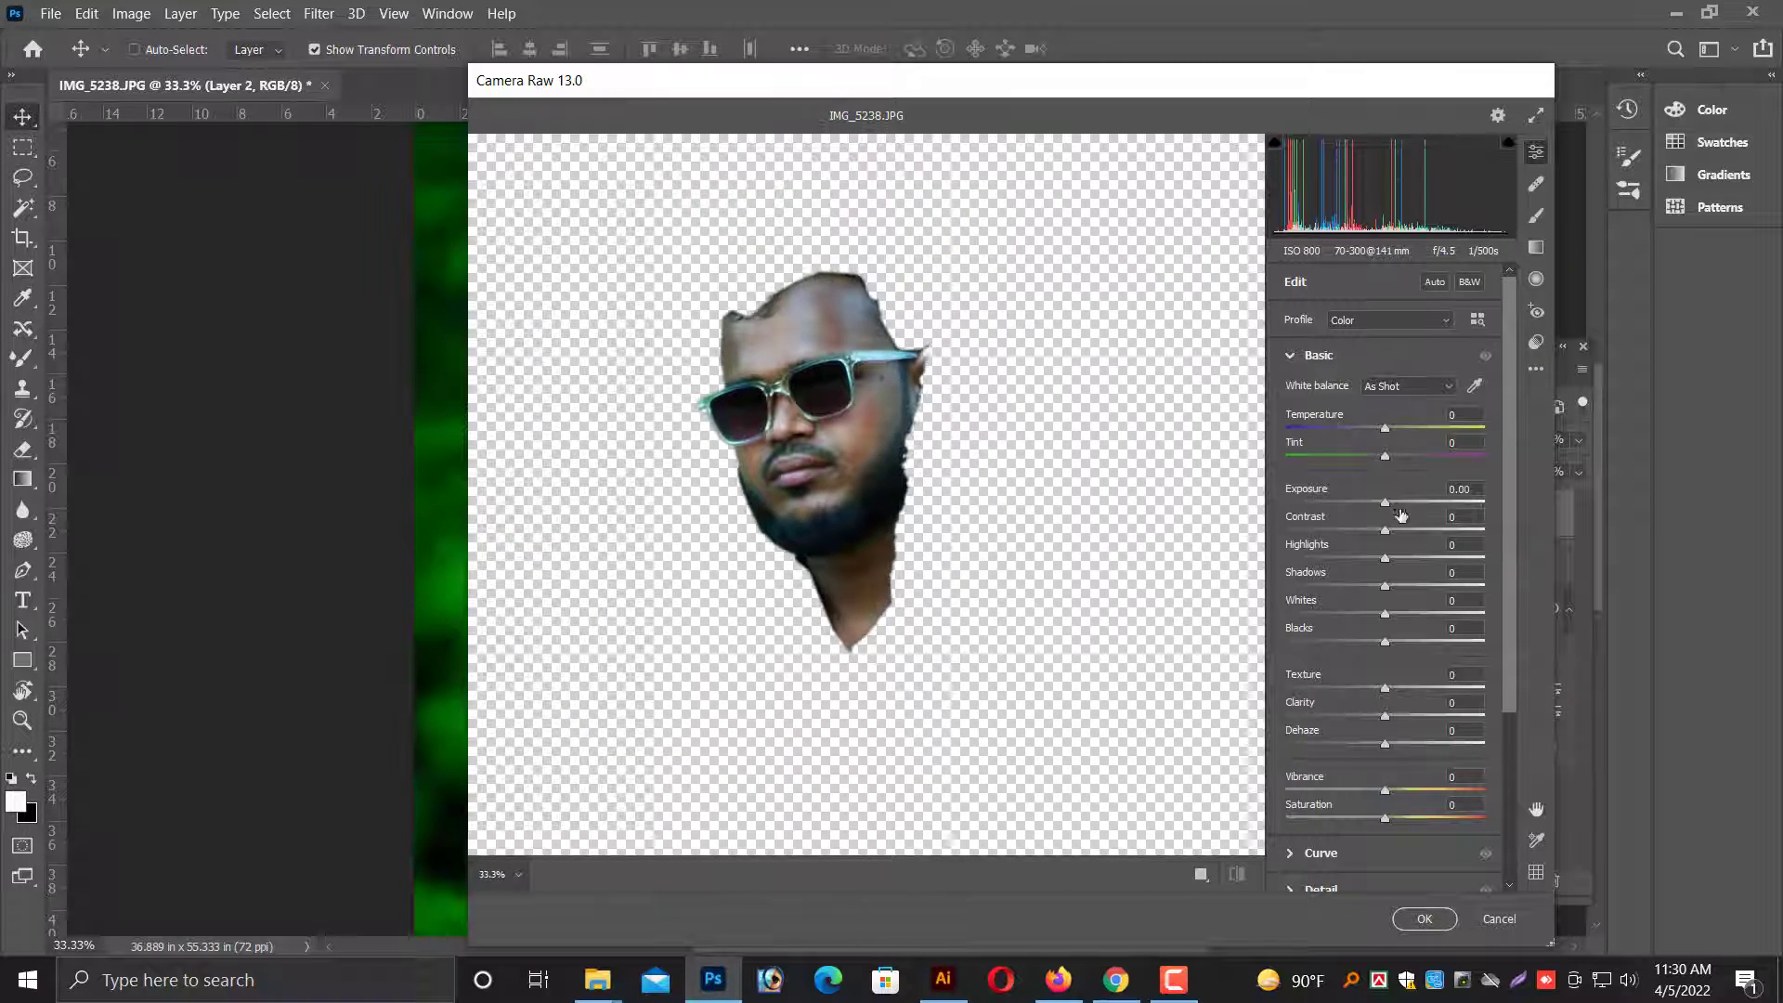
Grade the face: Exposure +0.25, Highlights +50, Shadows +34, Whites +5, Saturation -21, Temperature +8, then apply.
{"action": "left_click_drag", "start_coordinate": [1385, 504], "coordinate": [1391, 502]}
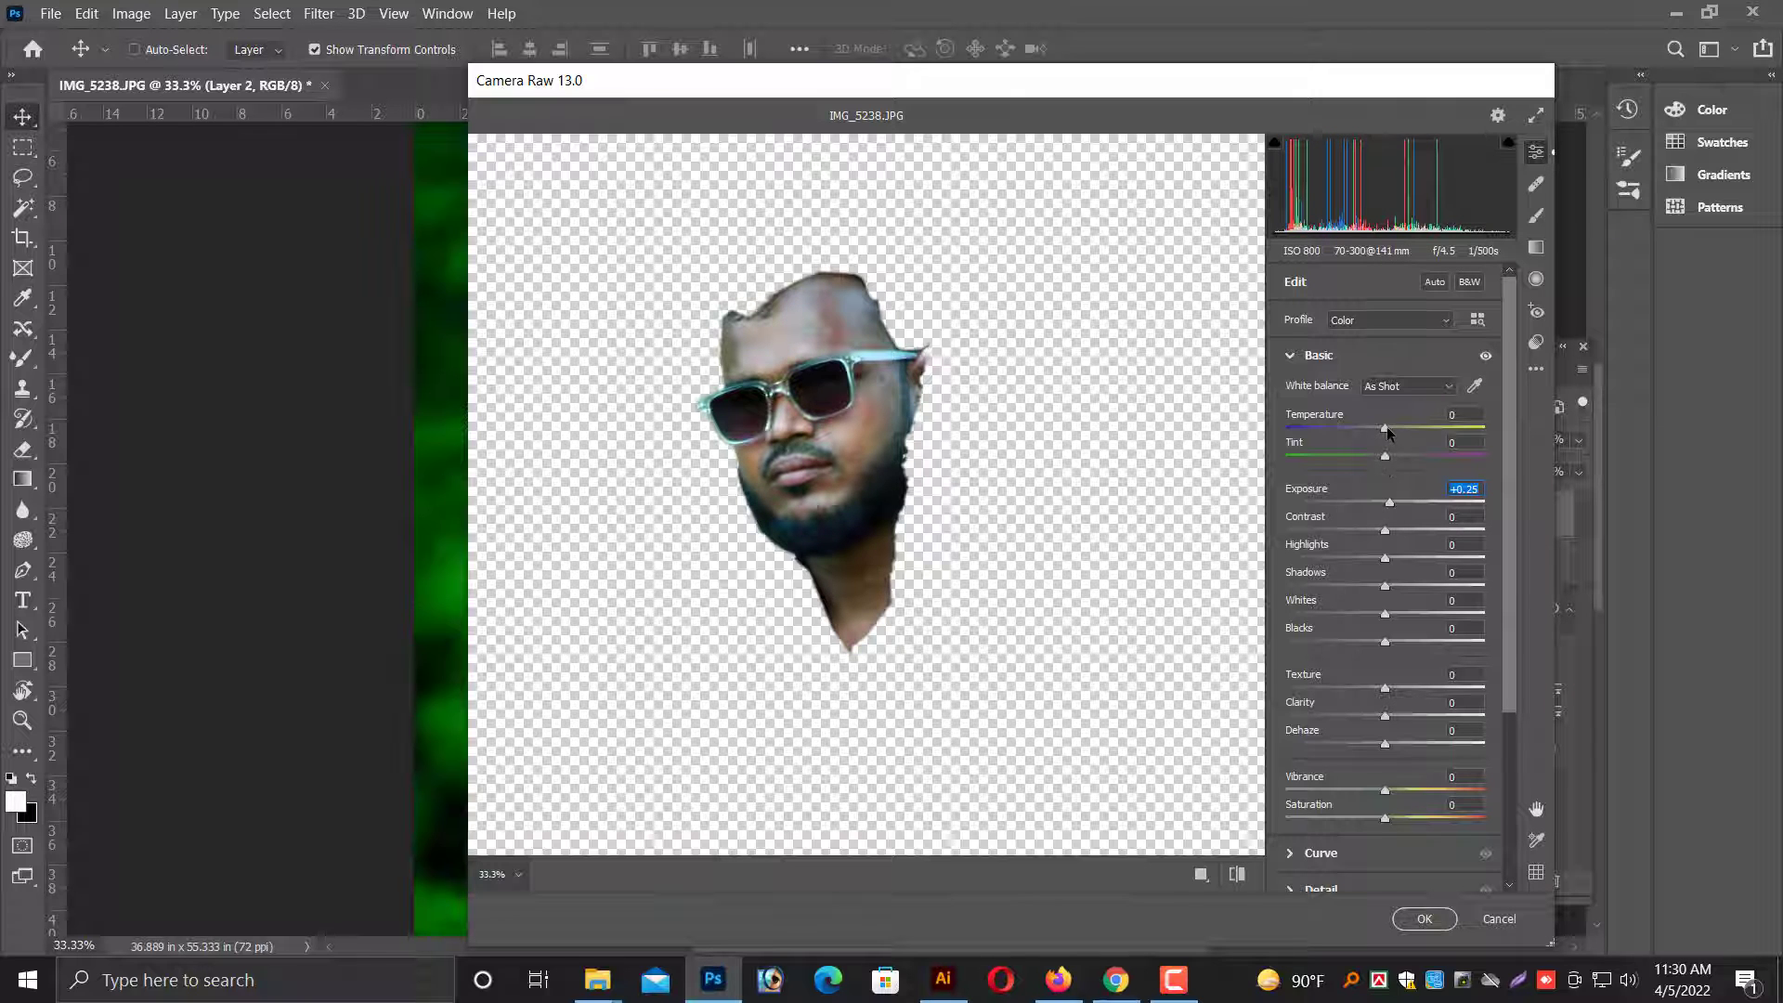
{"action": "left_click_drag", "start_coordinate": [1388, 432], "coordinate": [1396, 433]}
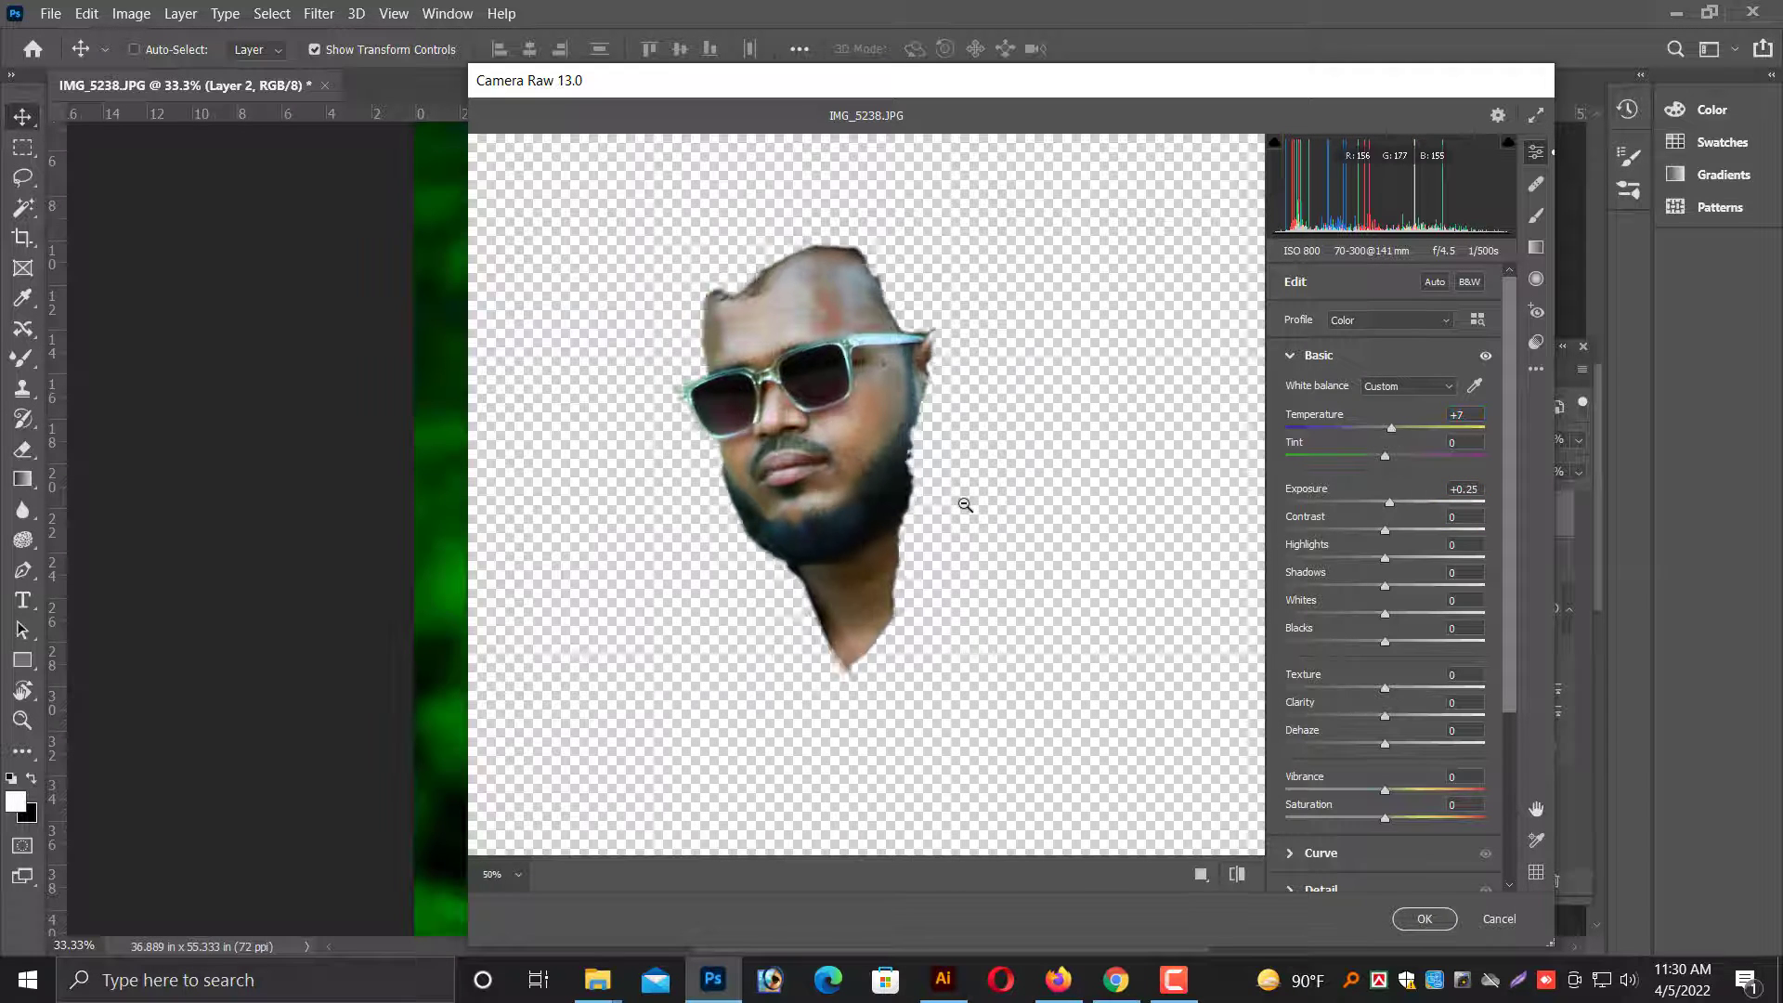
{"action": "scroll", "coordinate": [965, 507], "scroll_direction": "up", "scroll_amount": 1}
{"action": "scroll", "coordinate": [971, 520], "scroll_direction": "up", "scroll_amount": 1}
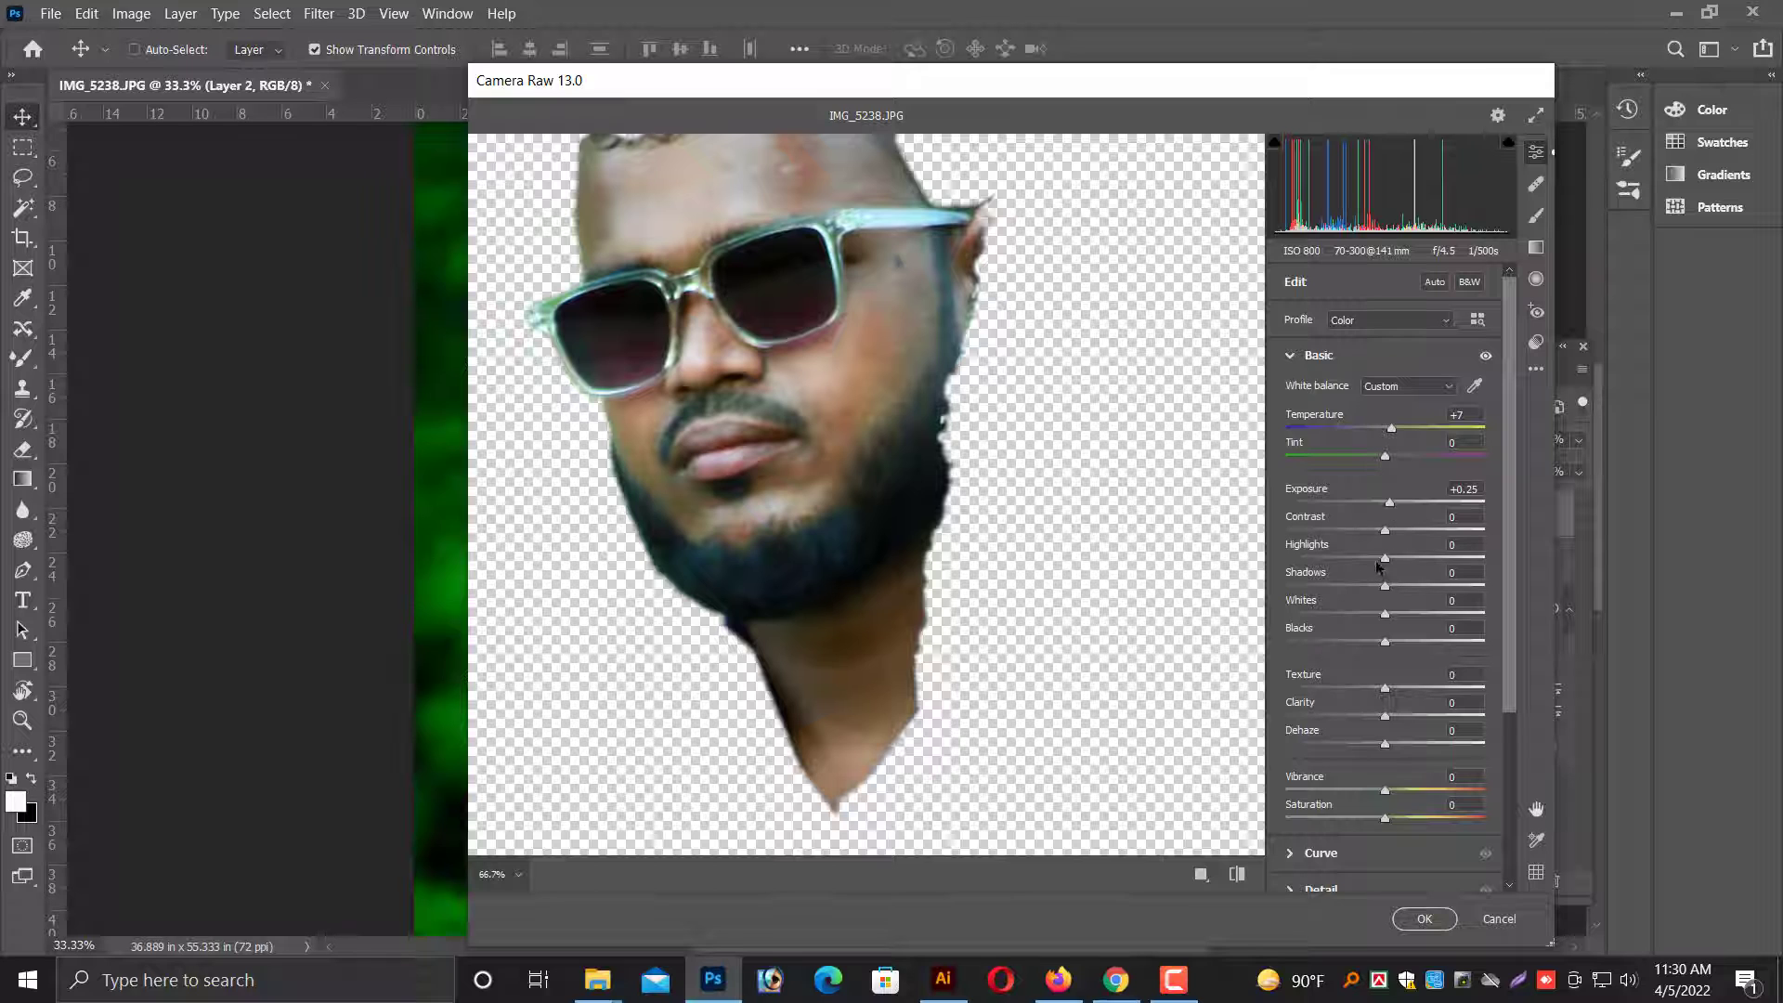
{"action": "left_click_drag", "start_coordinate": [1356, 557], "coordinate": [1430, 555]}
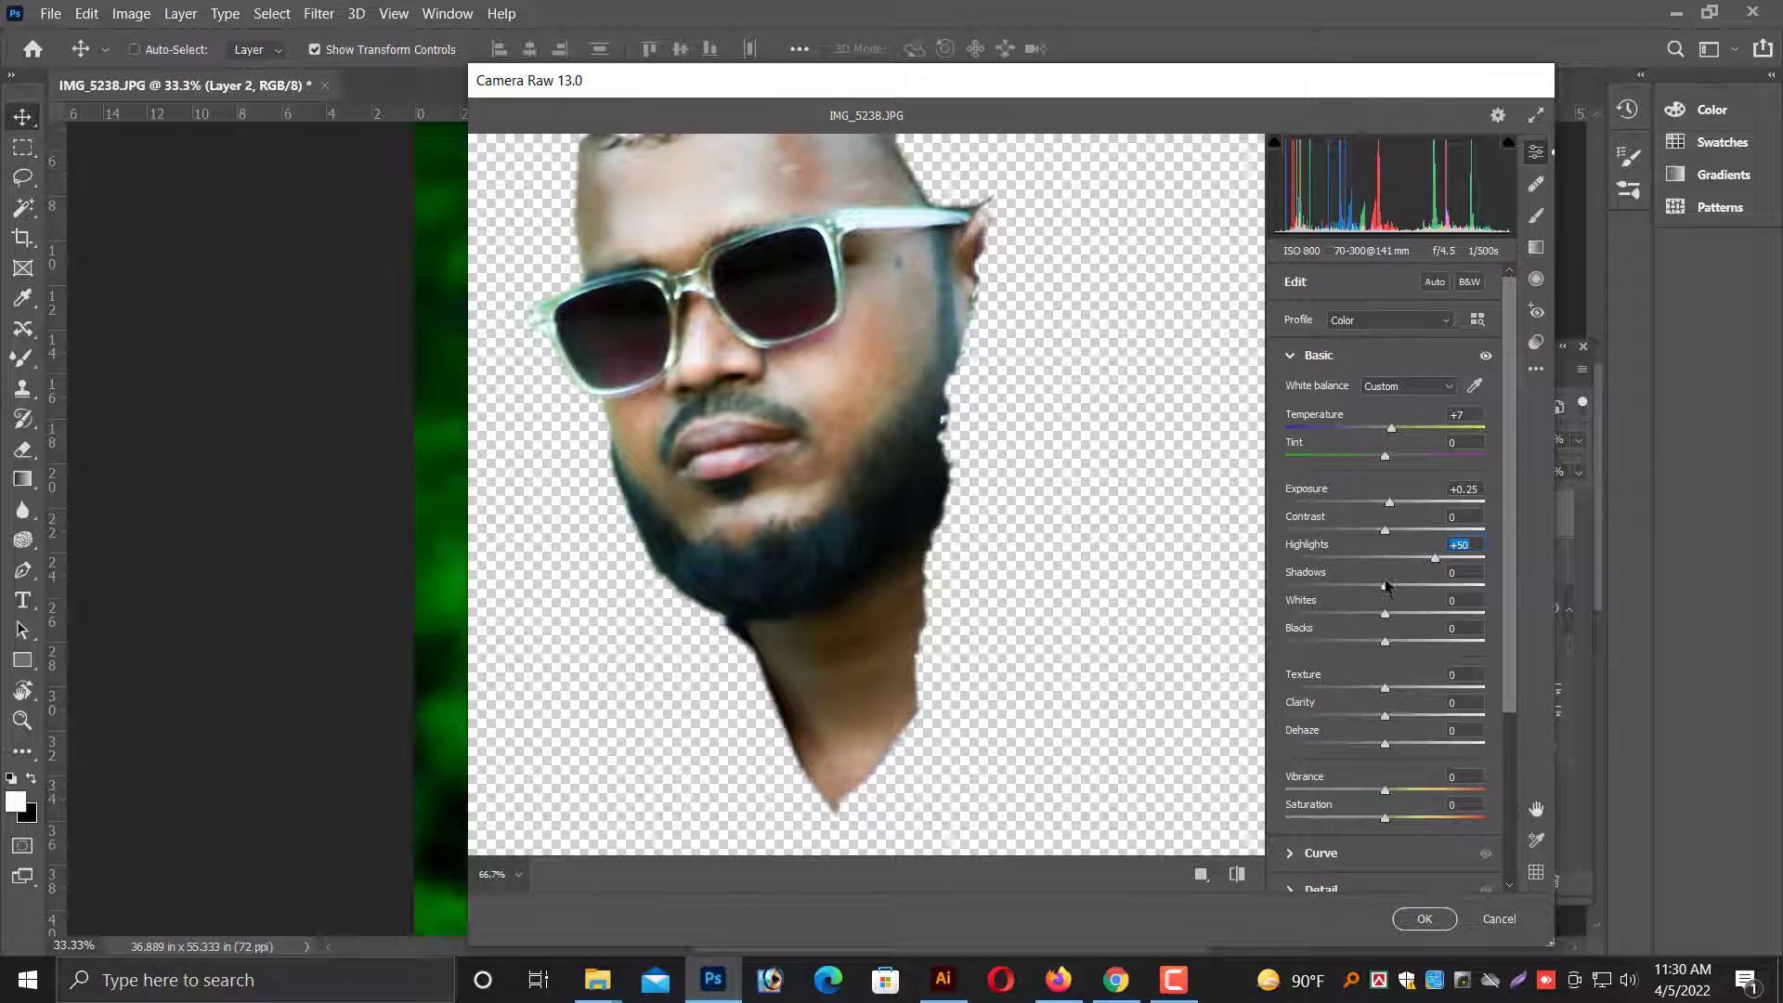
{"action": "left_click_drag", "start_coordinate": [1384, 585], "coordinate": [1418, 587]}
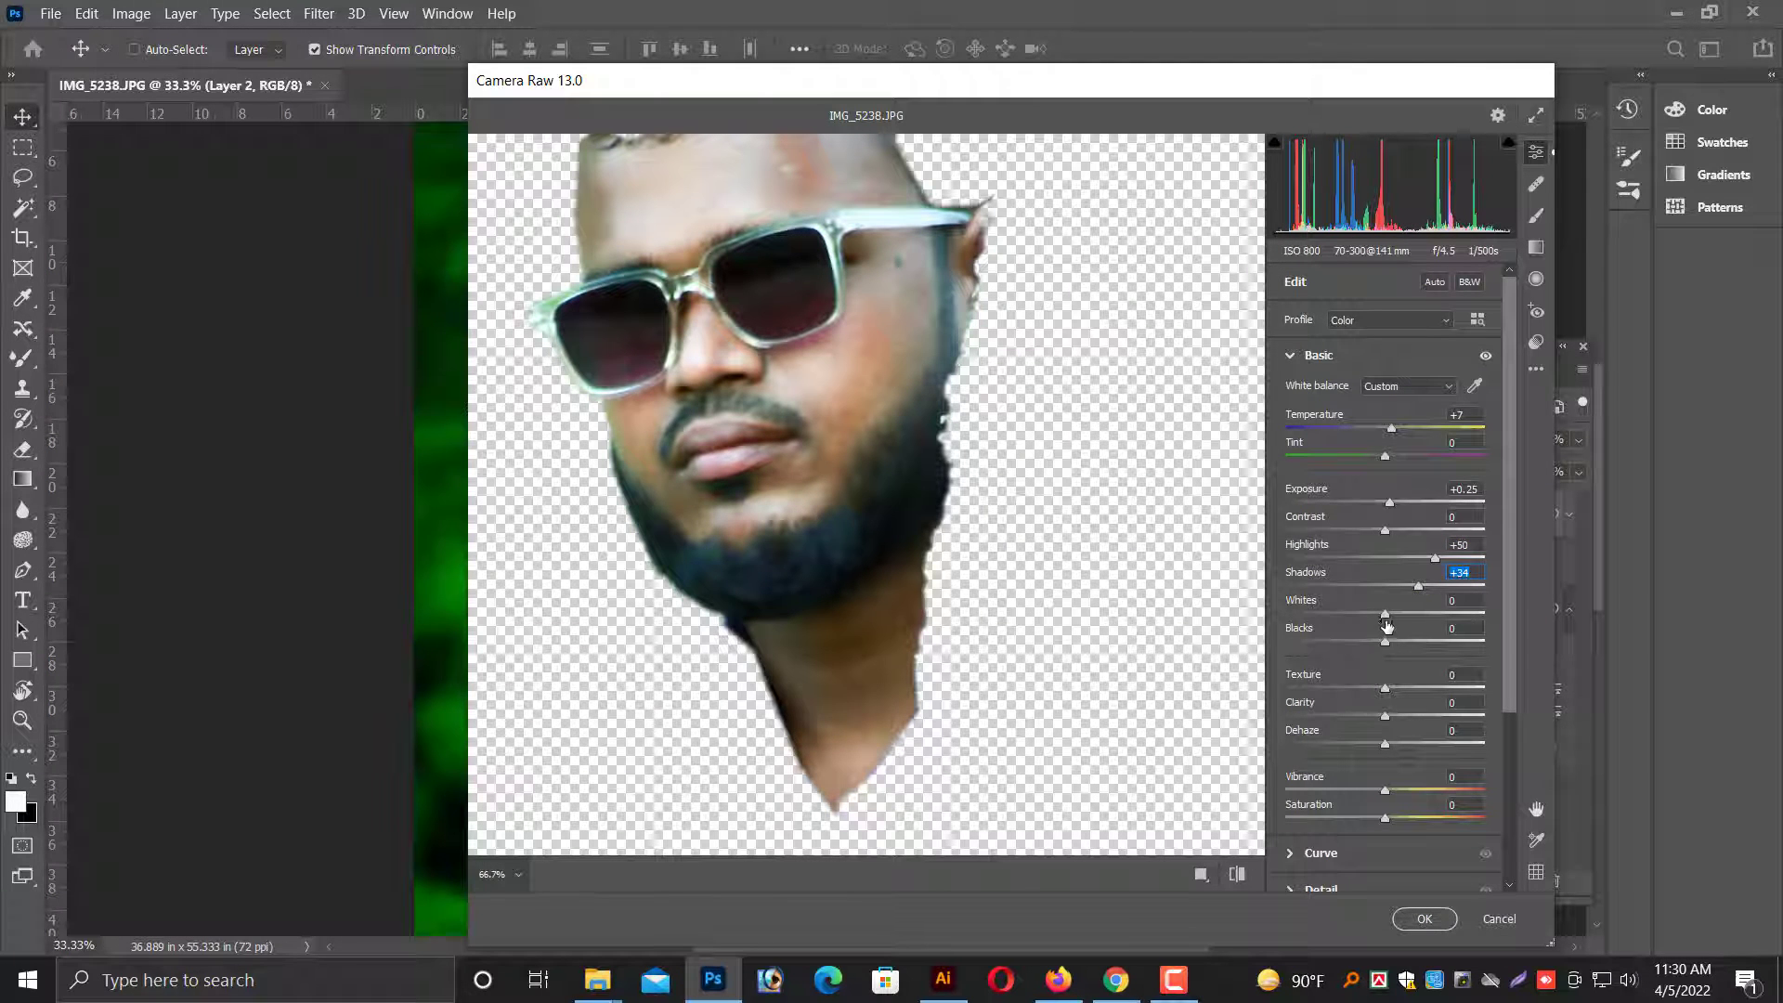
{"action": "left_click_drag", "start_coordinate": [1386, 618], "coordinate": [1391, 614]}
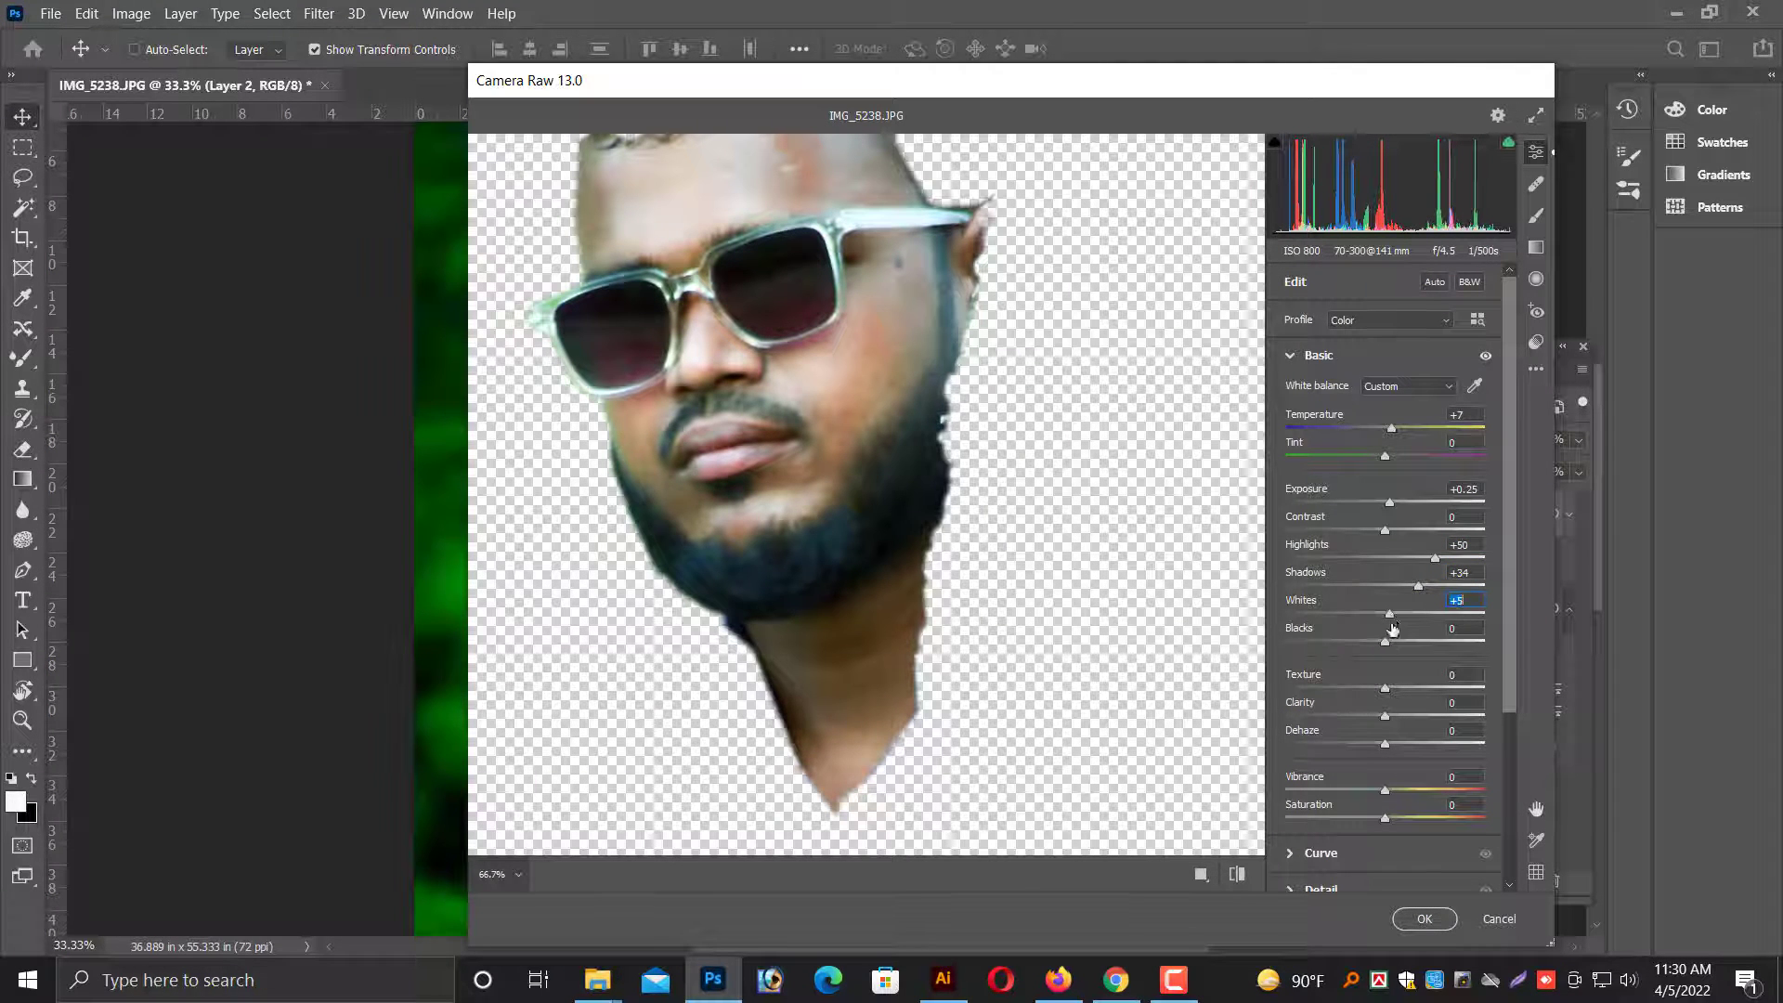
{"action": "left_click_drag", "start_coordinate": [1385, 790], "coordinate": [1364, 818]}
{"action": "scroll", "coordinate": [975, 616], "scroll_direction": "up", "scroll_amount": 2}
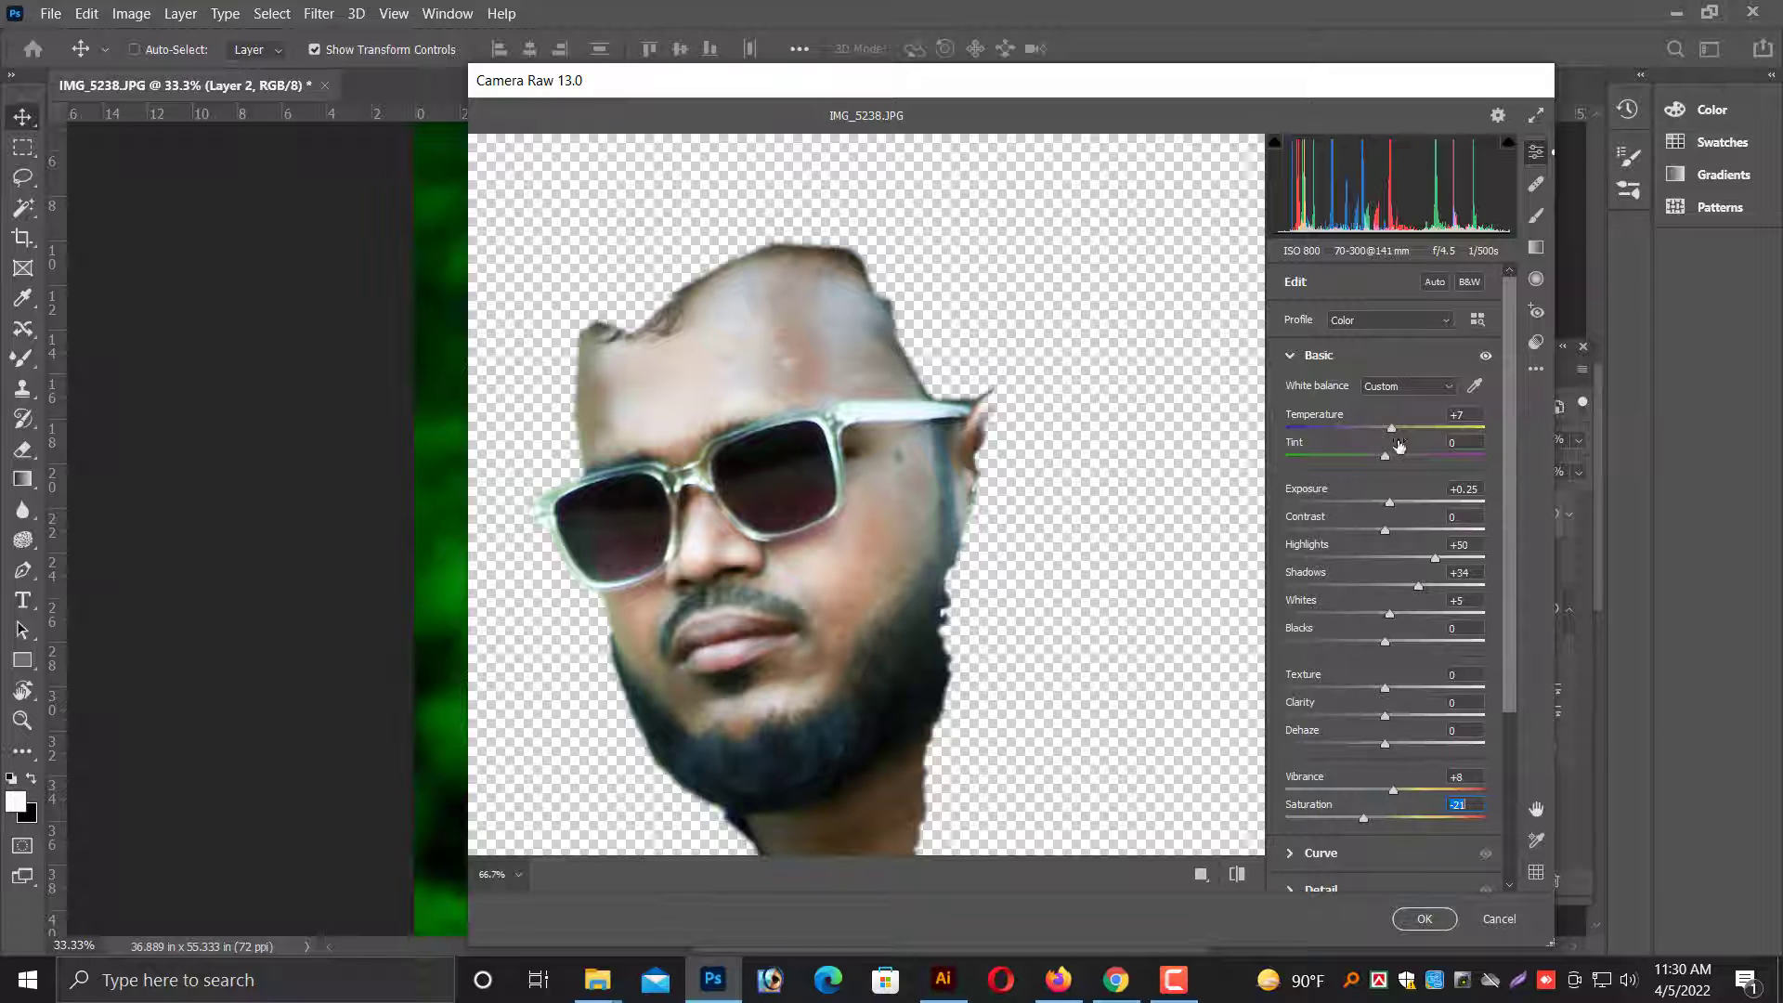
{"action": "left_click_drag", "start_coordinate": [1399, 427], "coordinate": [1397, 428]}
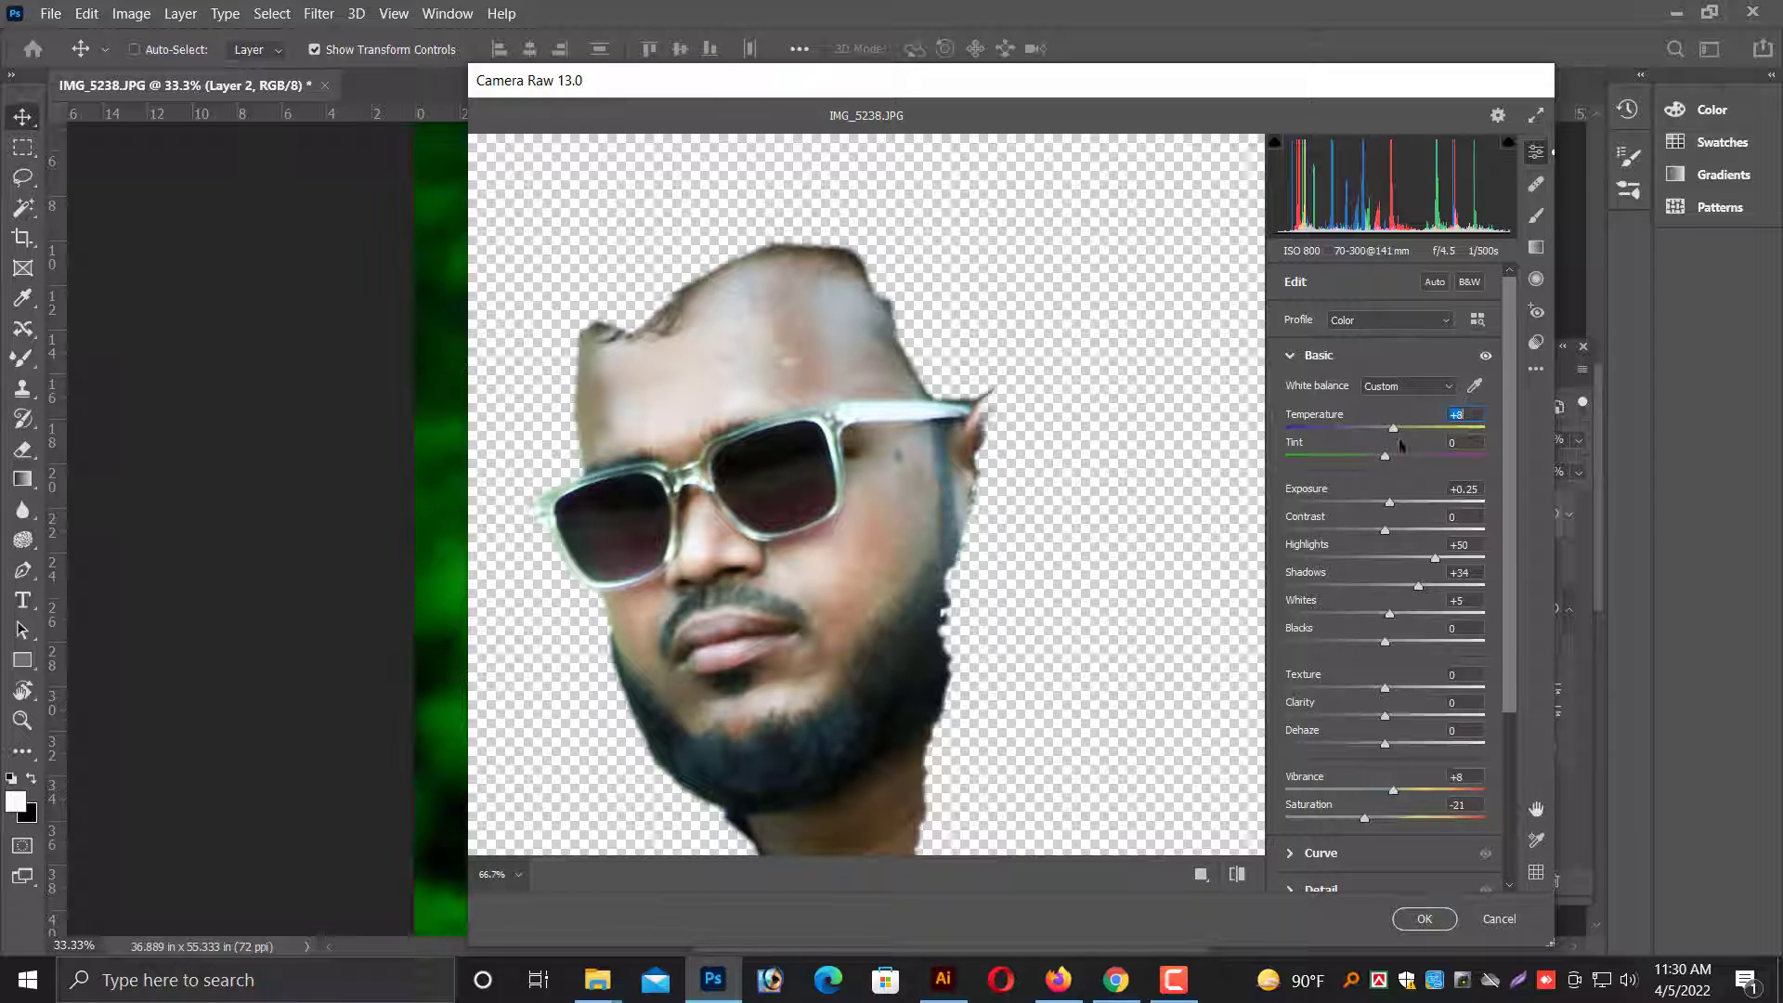
{"action": "left_click", "coordinate": [1421, 919]}
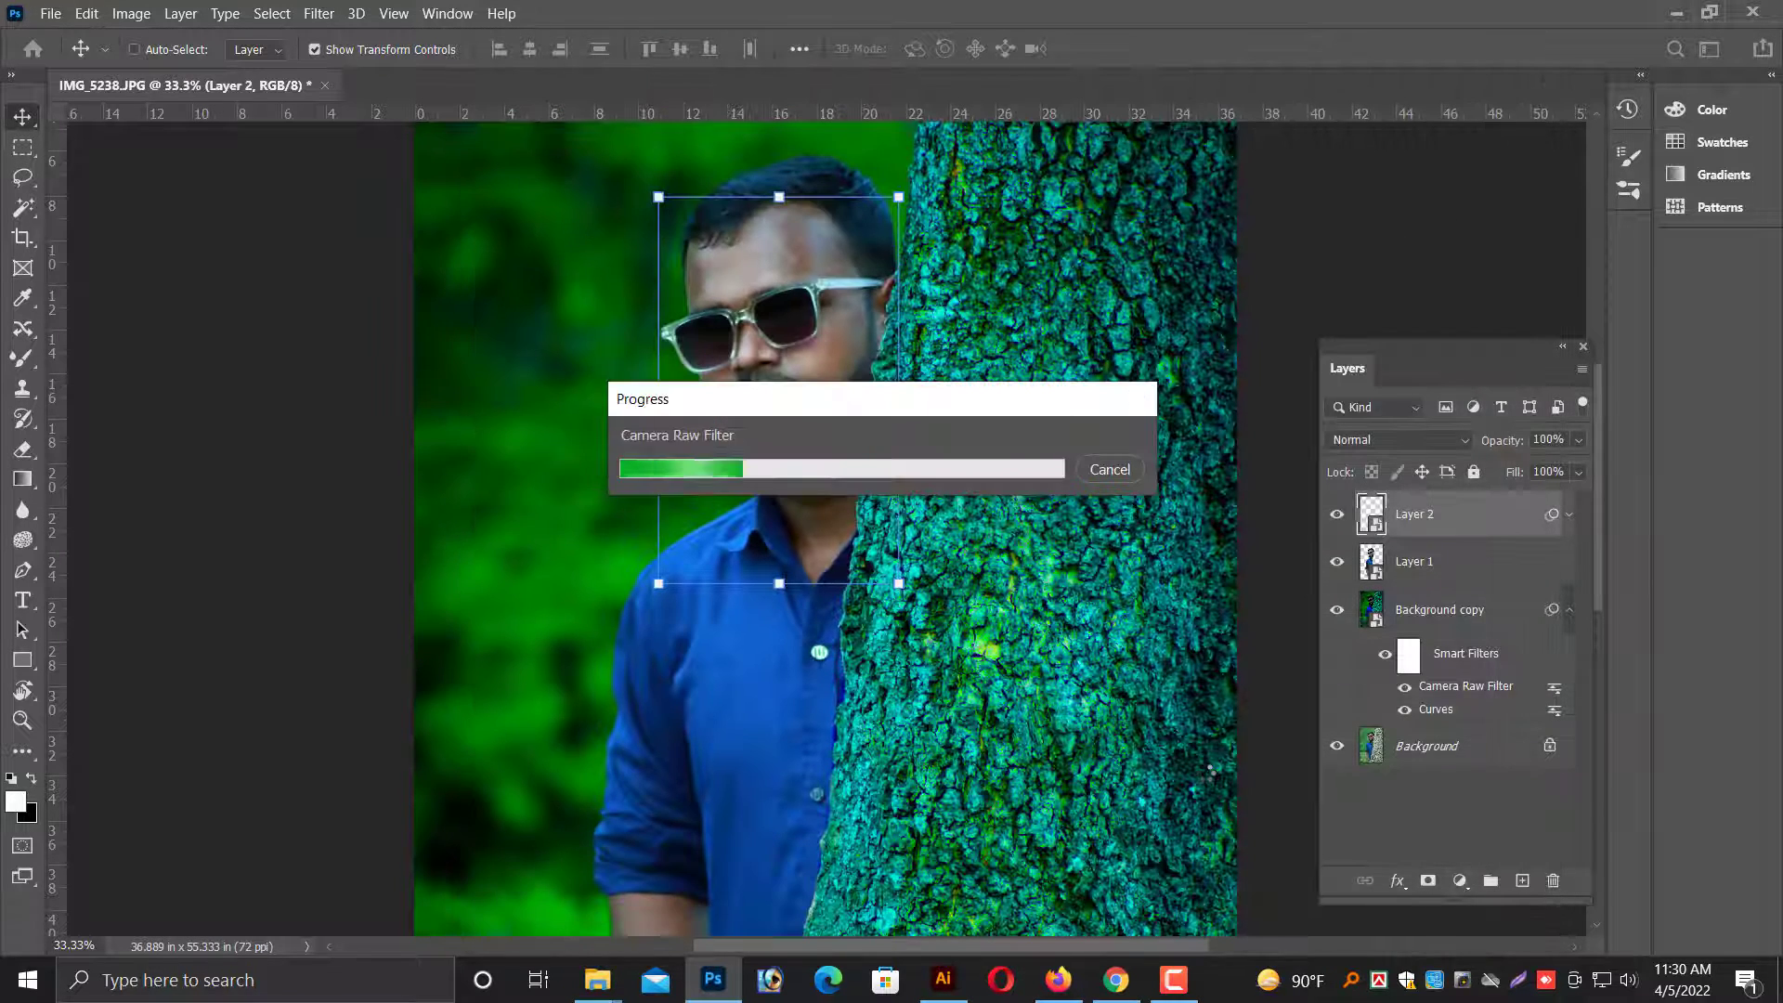
Make Background copy the active layer and view the photo at 33.3% near the arm.
{"action": "key", "text": "ctrl+minus"}
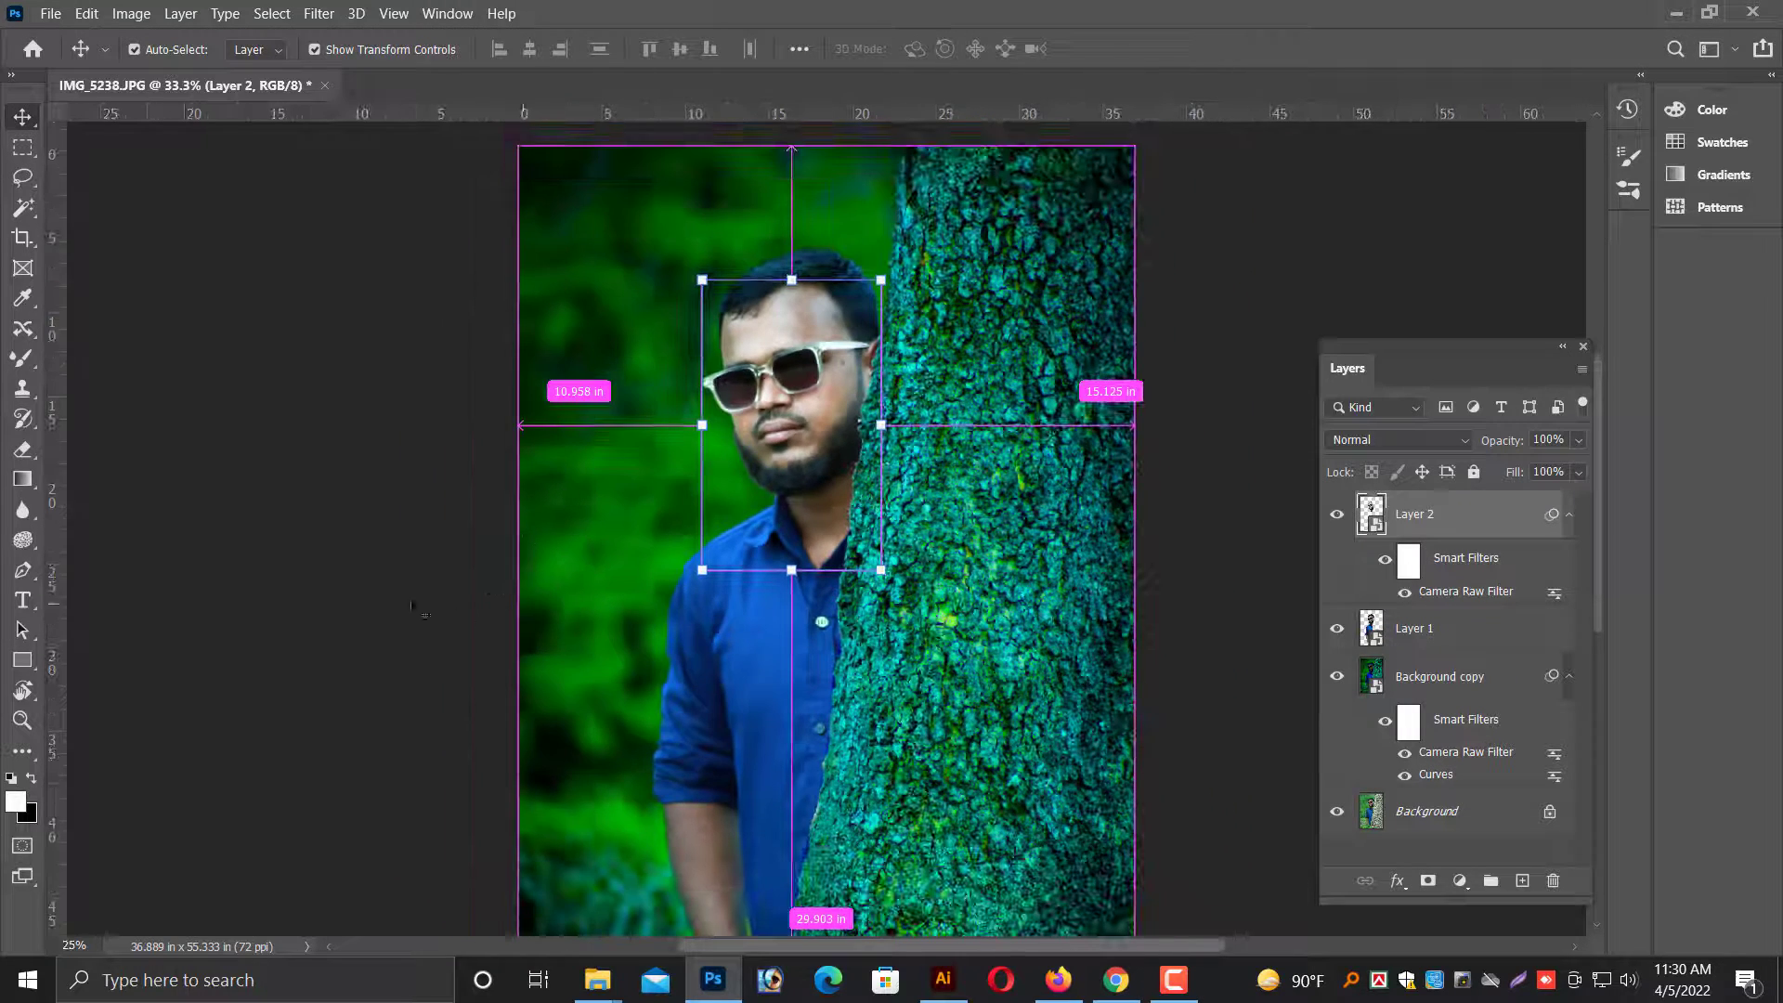
{"action": "key", "text": "ctrl+minus"}
{"action": "right_click", "coordinate": [871, 647]}
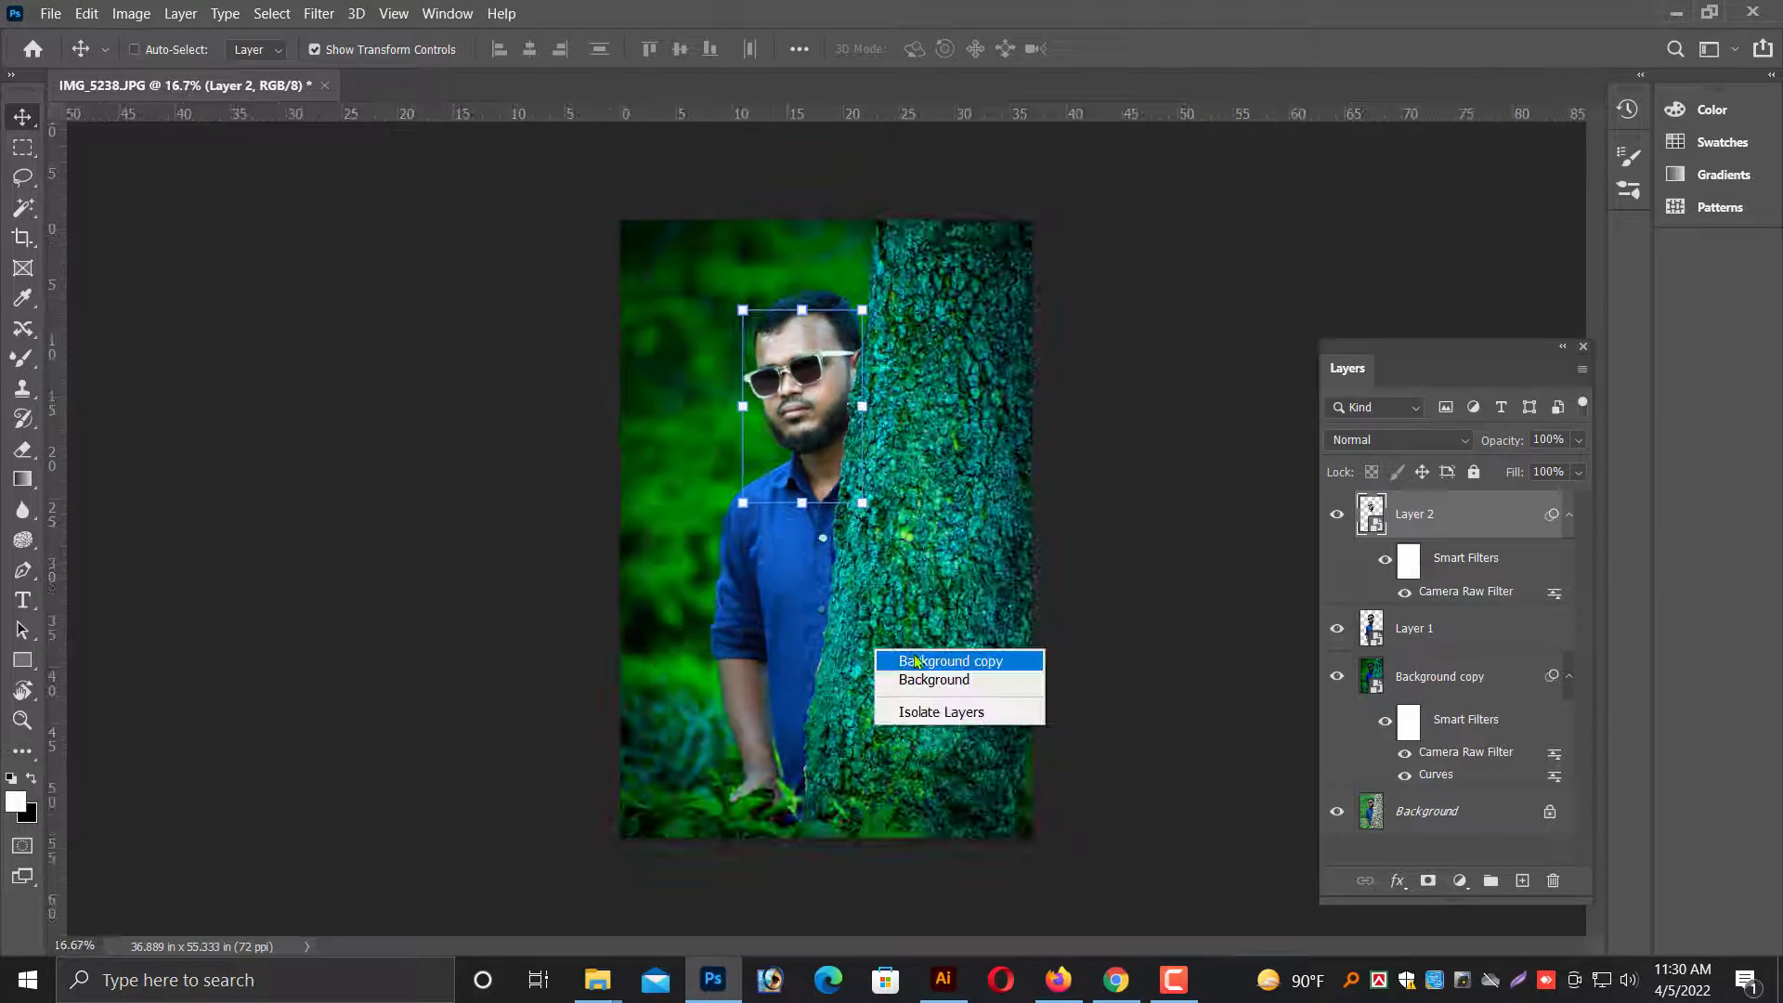
{"action": "left_click", "coordinate": [920, 659]}
{"action": "key", "text": "ctrl+plus"}
{"action": "key", "text": "ctrl+plus"}
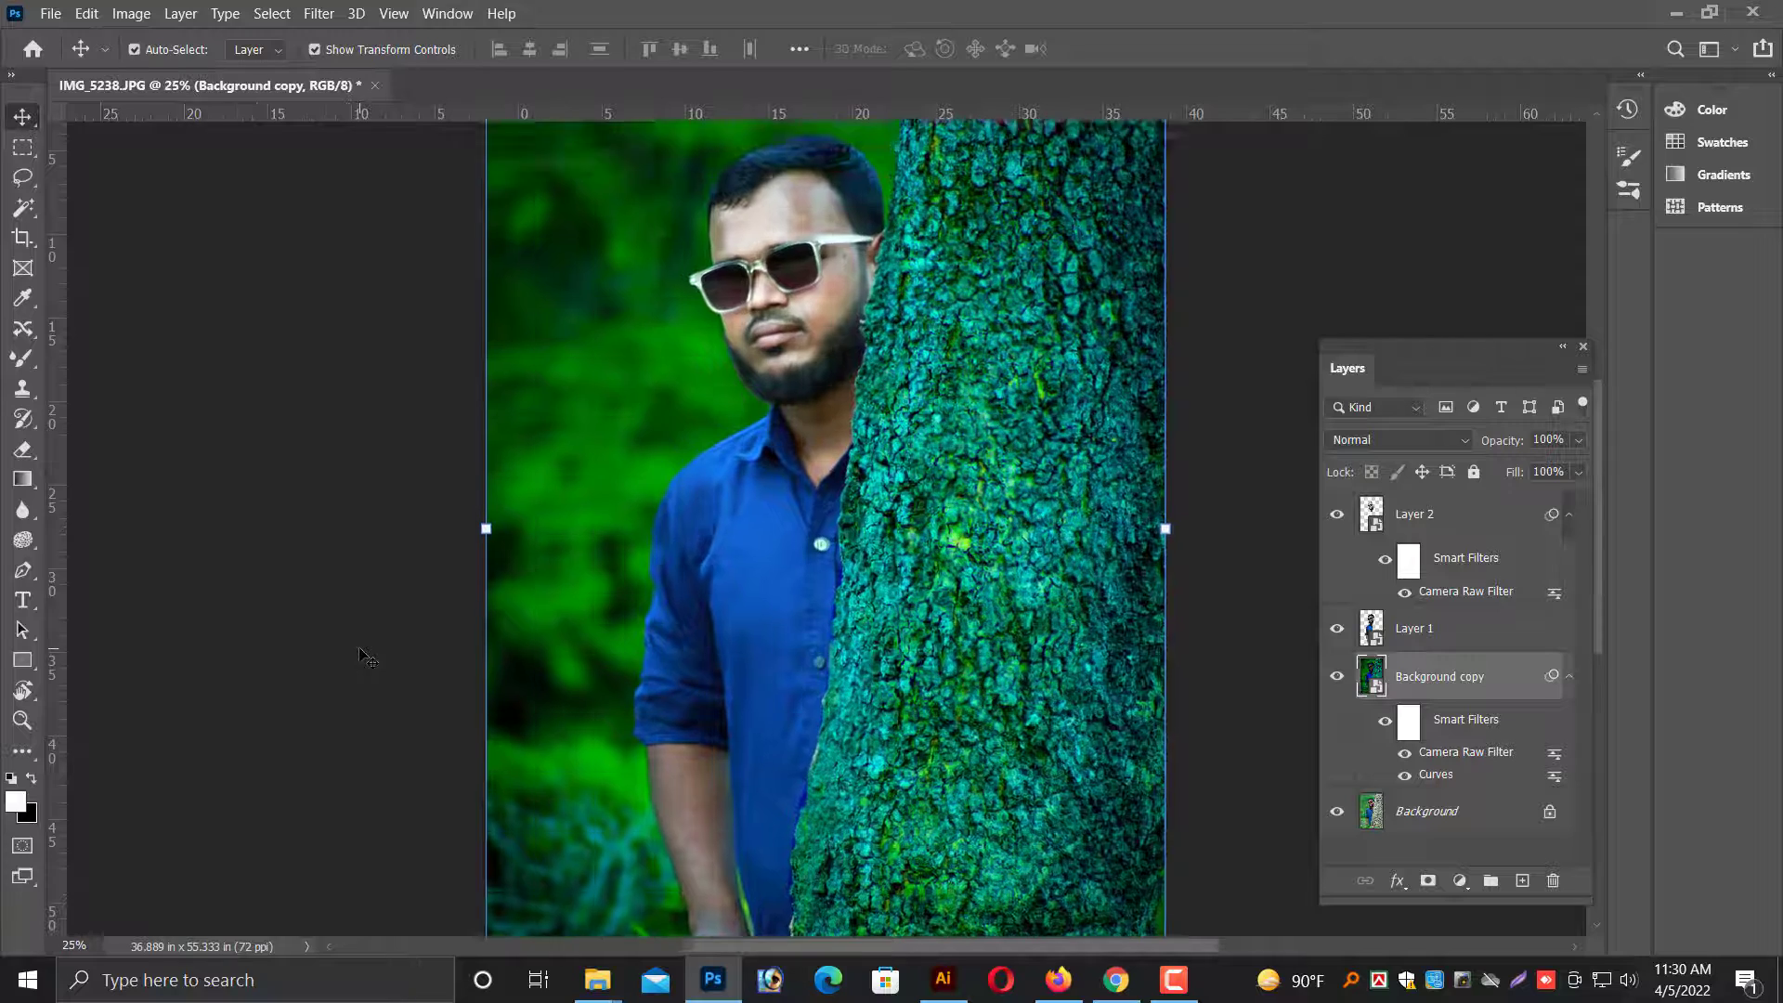
{"action": "scroll", "coordinate": [779, 641], "scroll_direction": "down", "scroll_amount": 2}
{"action": "scroll", "coordinate": [743, 697], "scroll_direction": "down", "scroll_amount": 1}
{"action": "scroll", "coordinate": [687, 783], "scroll_direction": "down", "scroll_amount": 2}
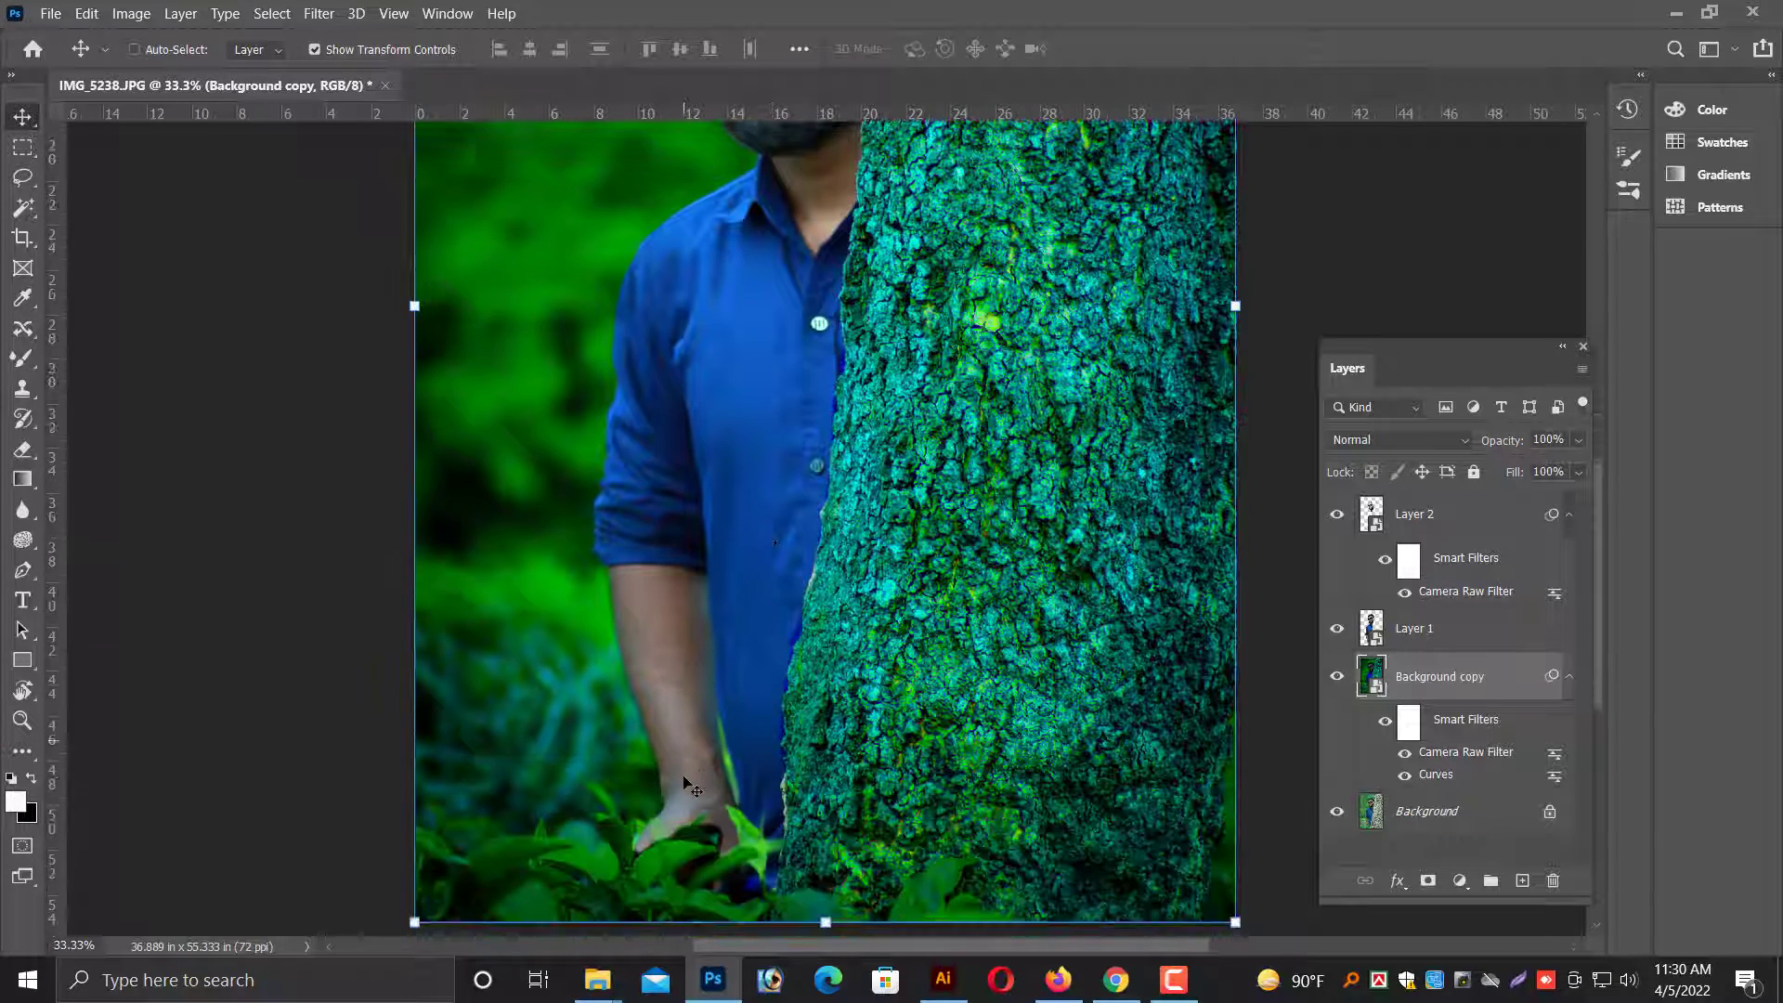
Make Layer 1 active and place the first curved Pen anchor atop the forearm.
{"action": "right_click", "coordinate": [662, 706]}
{"action": "left_click", "coordinate": [692, 702]}
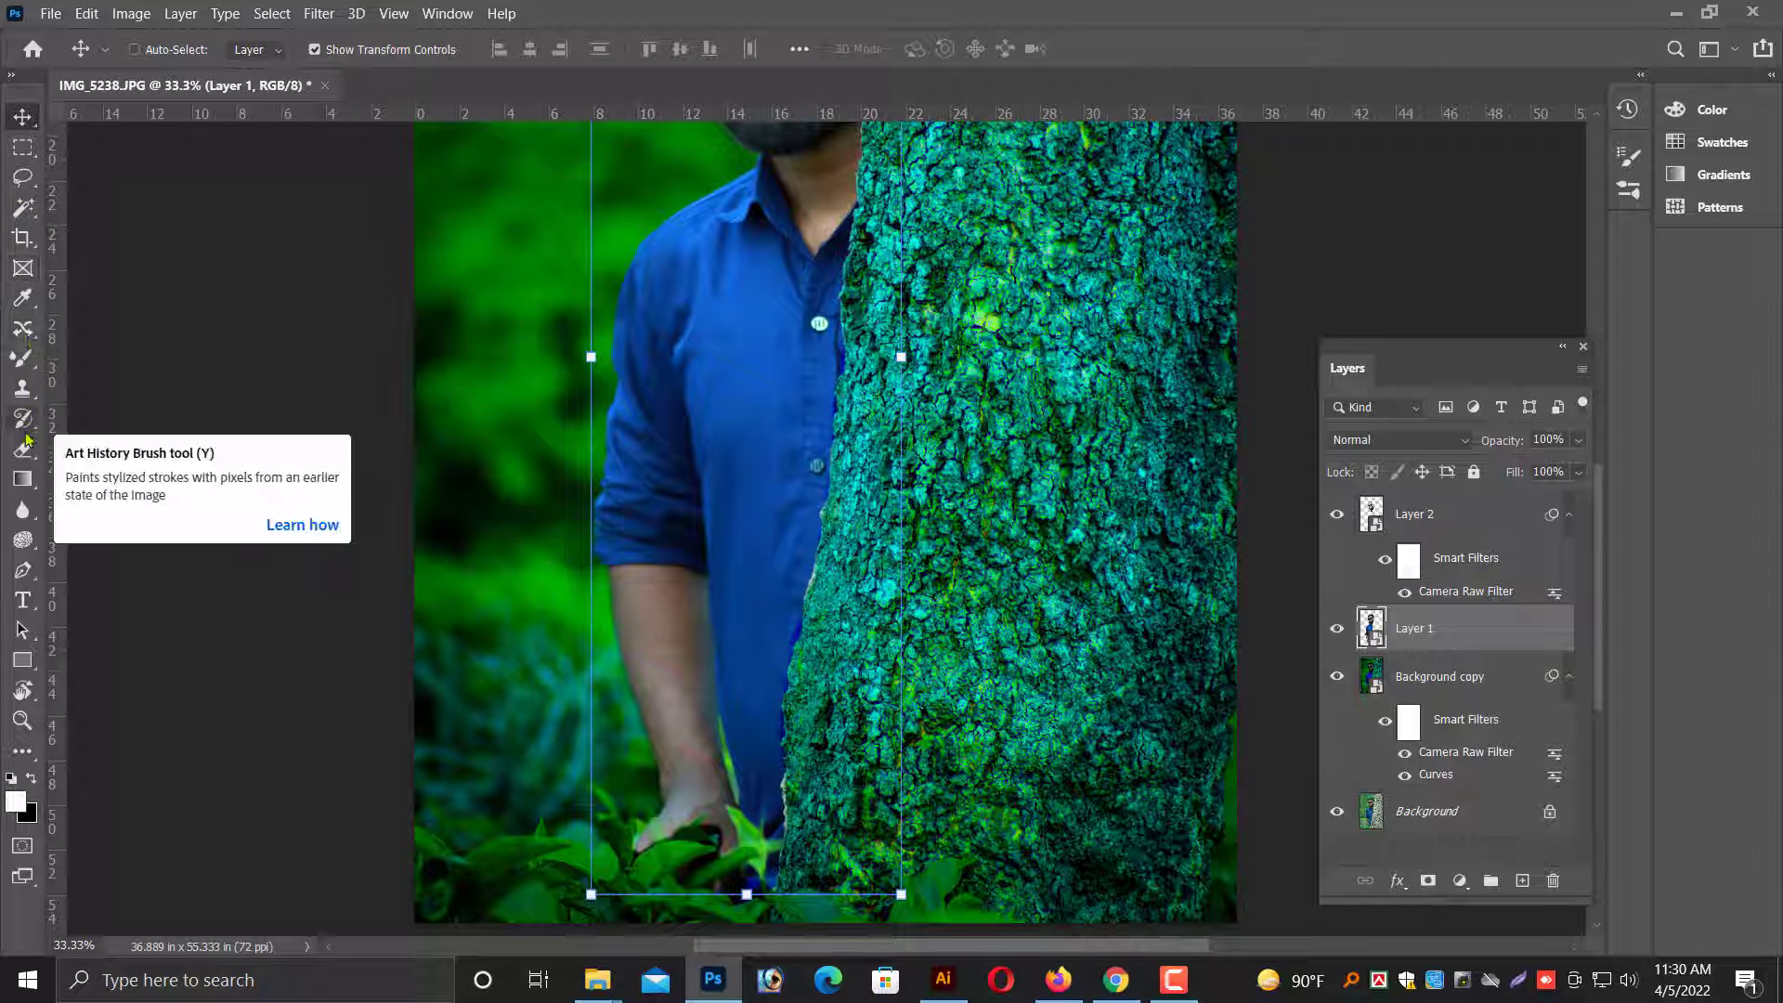
{"action": "left_click", "coordinate": [23, 570]}
{"action": "left_click_drag", "start_coordinate": [601, 628], "coordinate": [611, 576]}
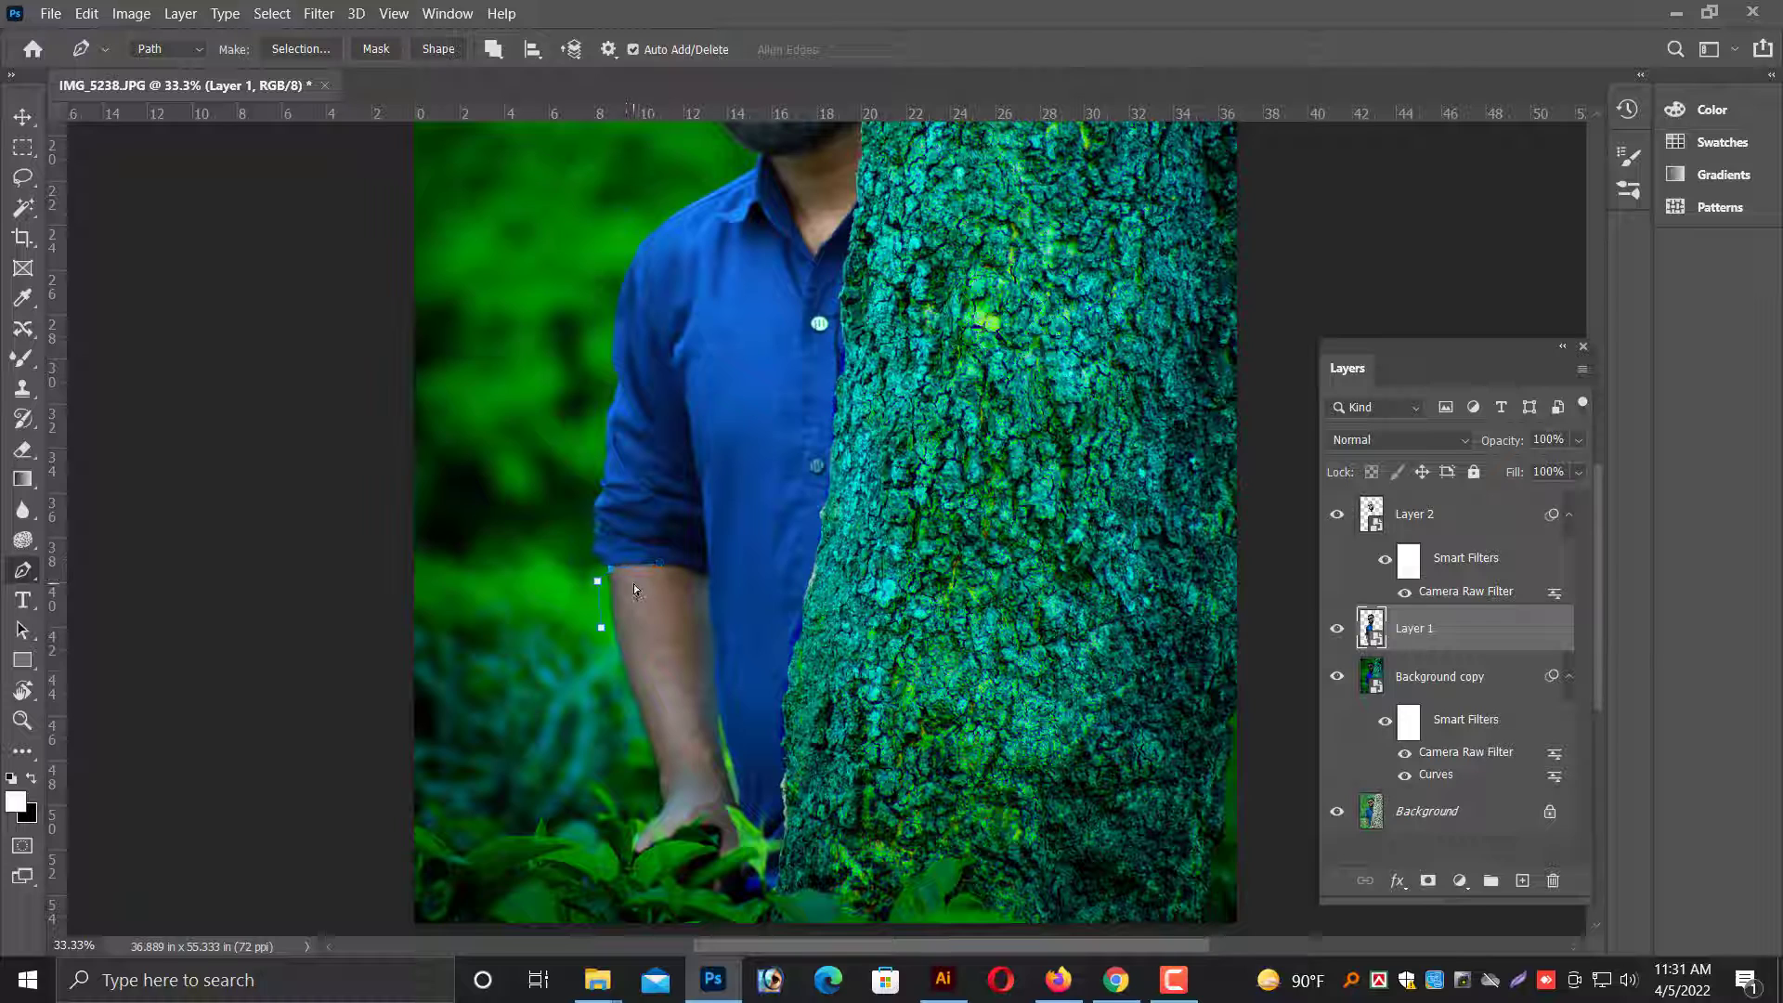
At 50% zoom, trace a Pen path along the sleeve cuff and down the forearm's right edge.
{"action": "key", "text": "ctrl+plus"}
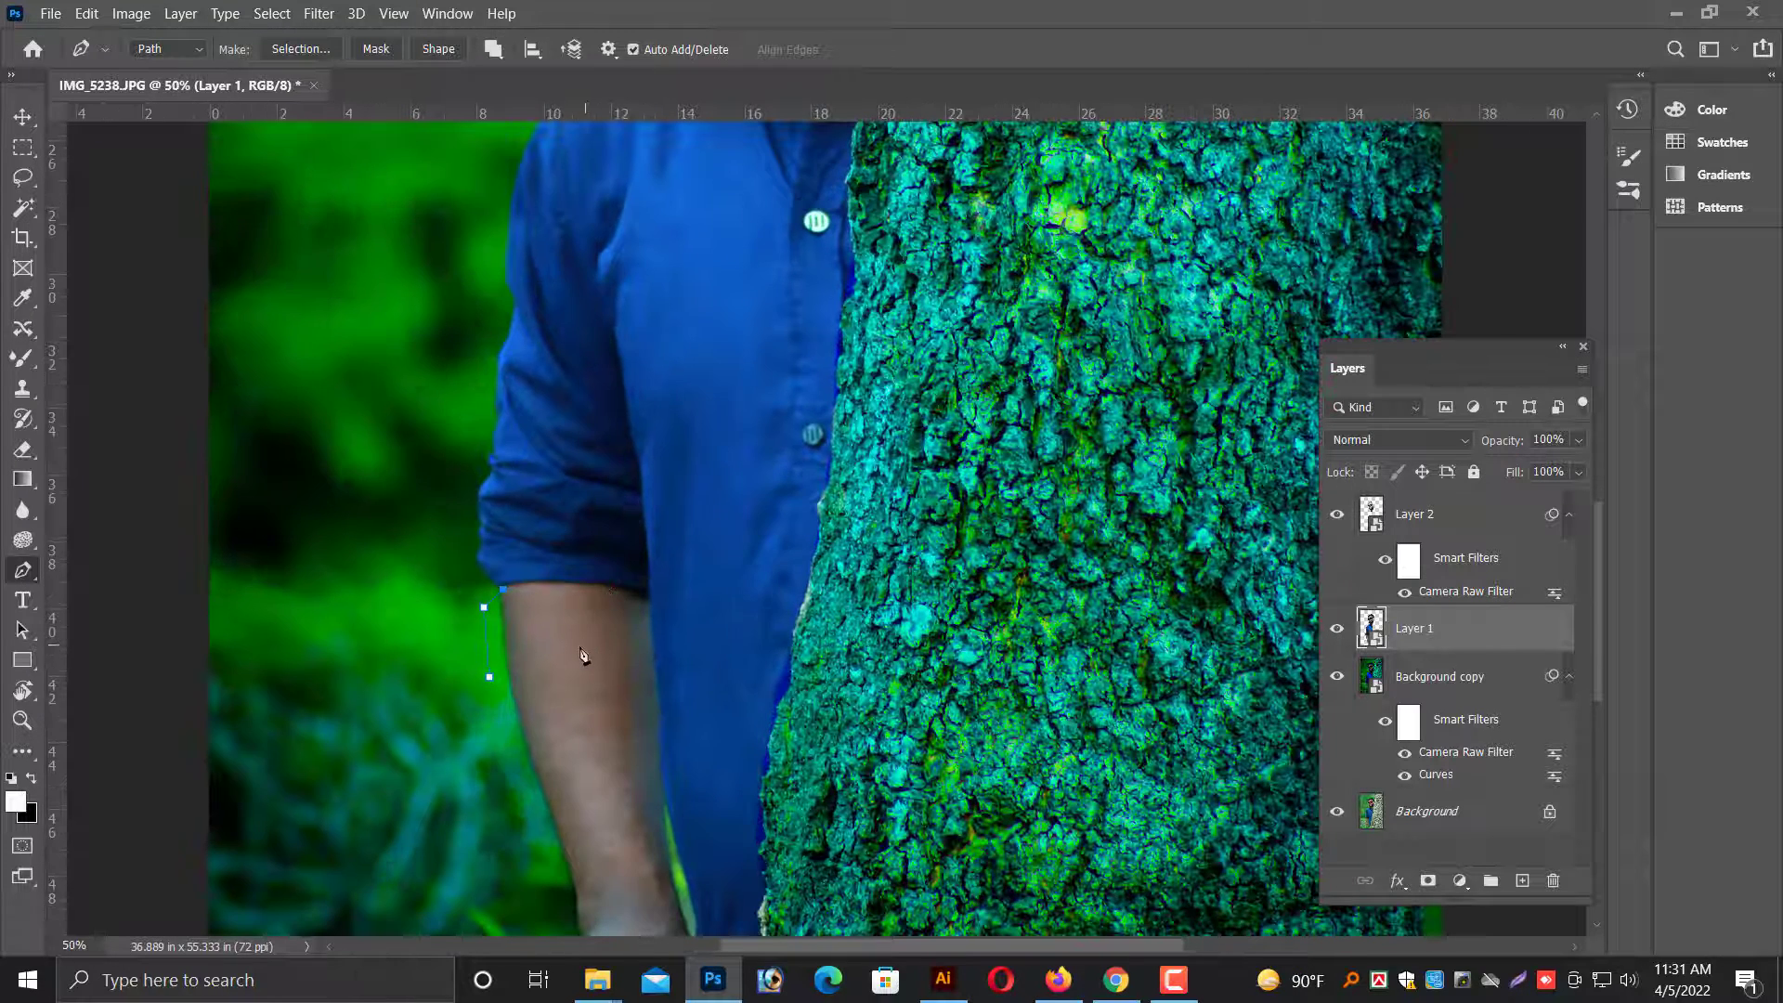
{"action": "left_click", "coordinate": [505, 589]}
{"action": "left_click", "coordinate": [565, 584]}
{"action": "left_click", "coordinate": [608, 586]}
{"action": "left_click", "coordinate": [631, 595]}
{"action": "left_click", "coordinate": [647, 602]}
{"action": "scroll", "coordinate": [650, 641], "scroll_direction": "down", "scroll_amount": 3}
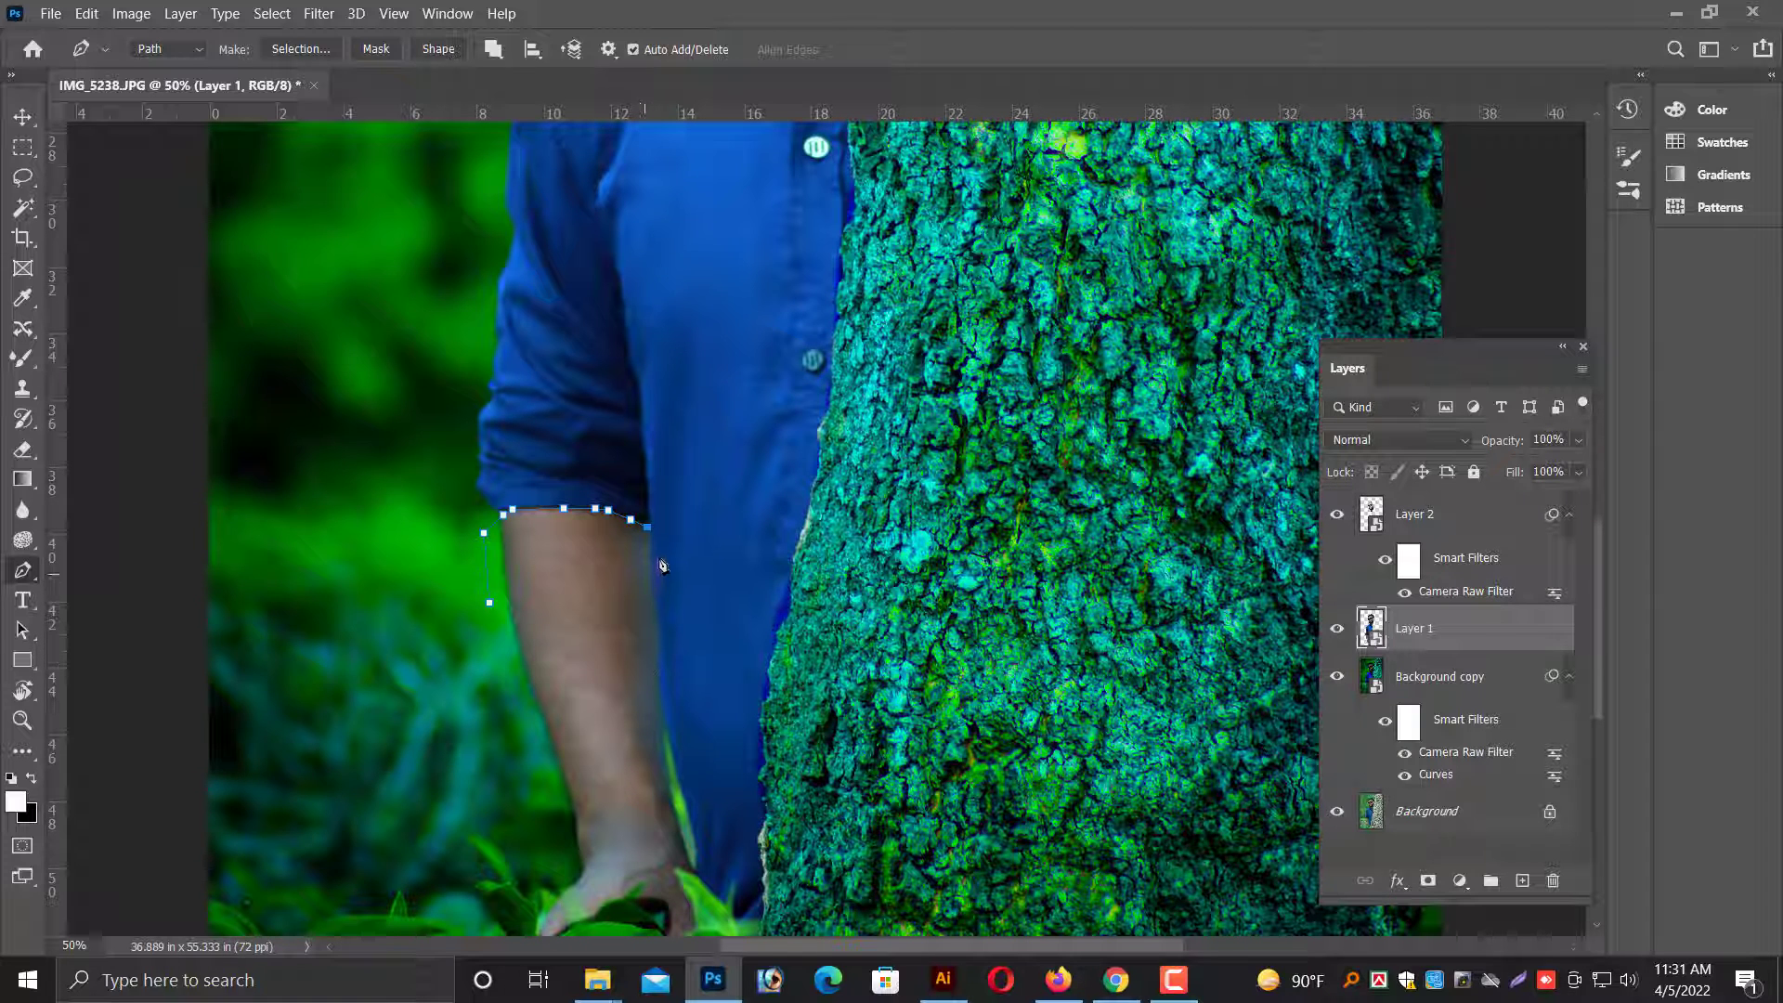
{"action": "left_click", "coordinate": [651, 546]}
{"action": "left_click", "coordinate": [665, 723]}
{"action": "scroll", "coordinate": [668, 732], "scroll_direction": "down", "scroll_amount": 2}
{"action": "scroll", "coordinate": [673, 733], "scroll_direction": "down", "scroll_amount": 1}
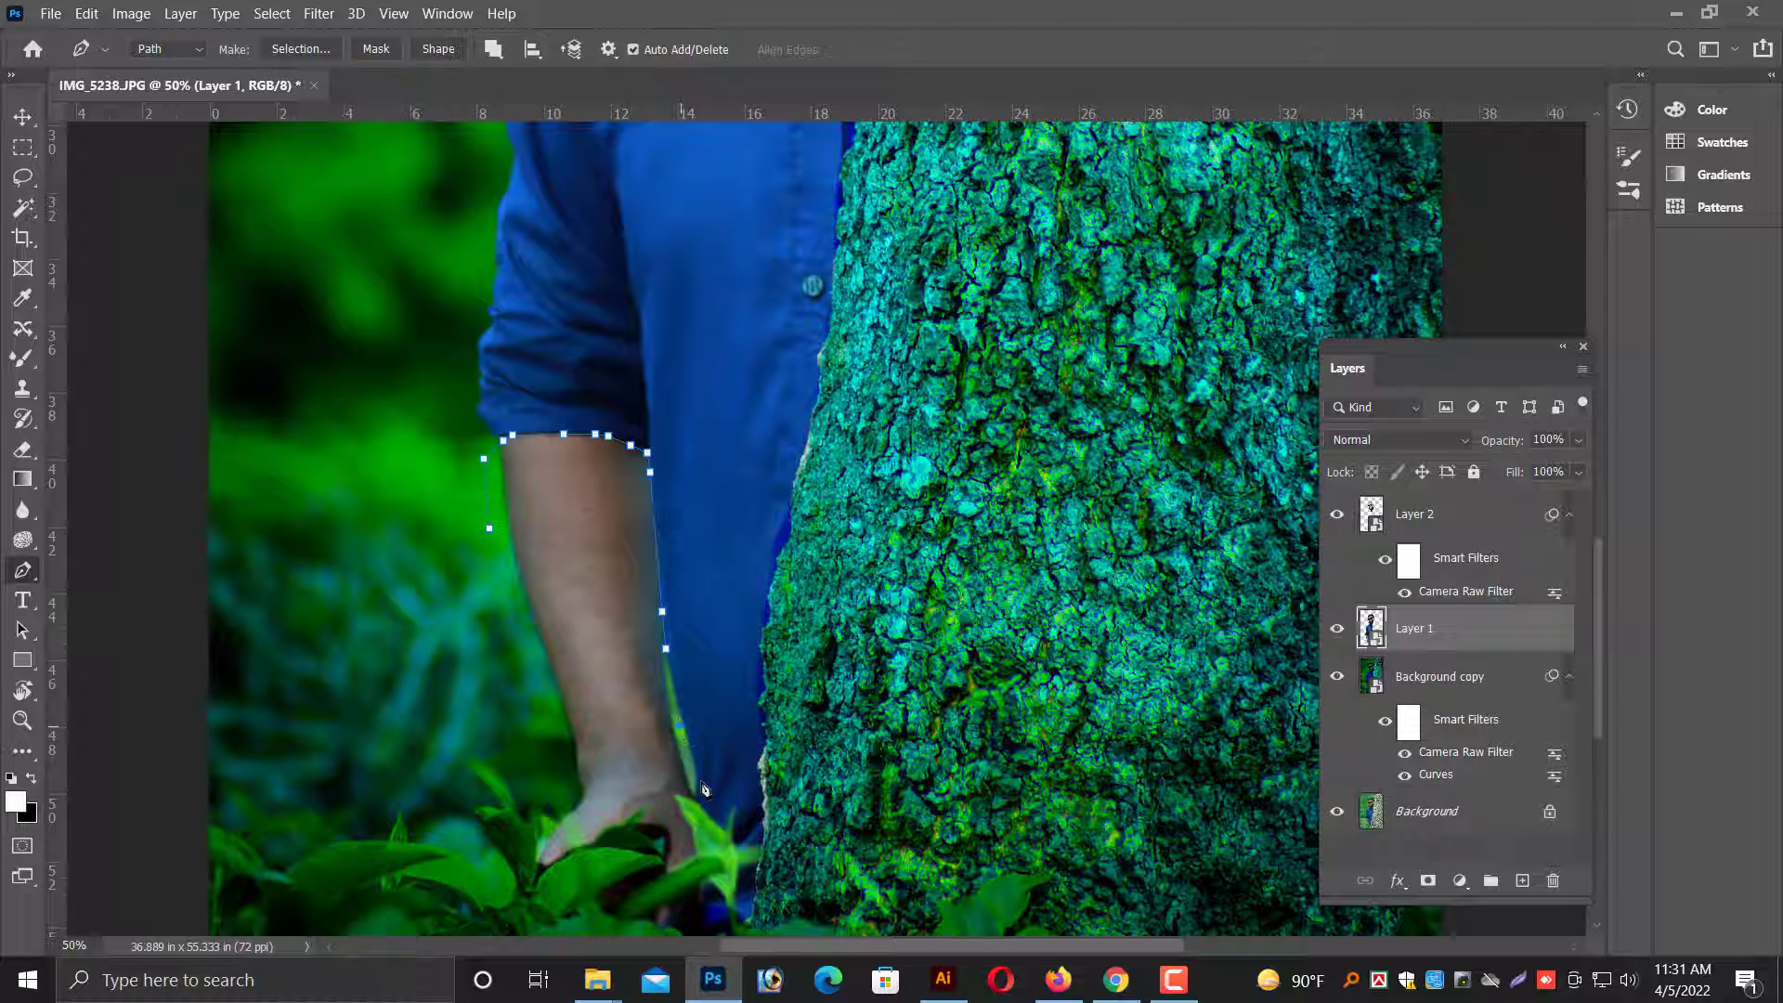
{"action": "scroll", "coordinate": [703, 789], "scroll_direction": "down", "scroll_amount": 2}
{"action": "left_click", "coordinate": [694, 737]}
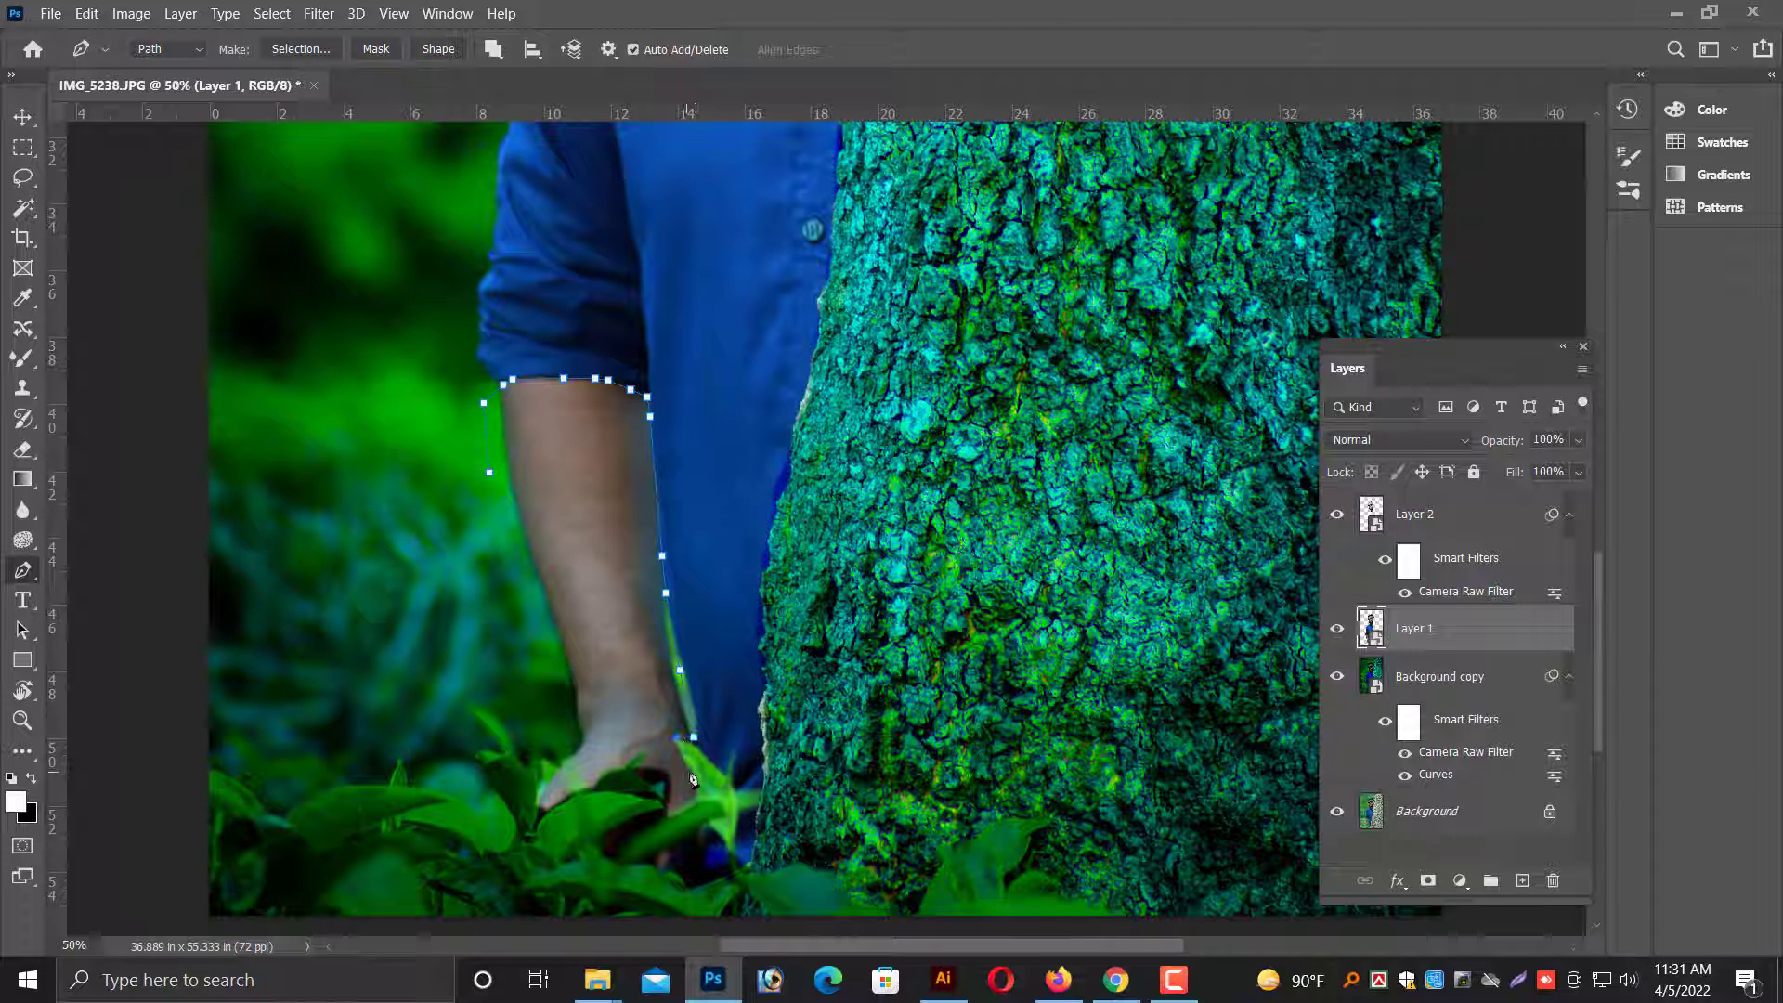
Continue the path around the hand and up the forearm's left edge, closing it at the start.
{"action": "left_click", "coordinate": [694, 789]}
{"action": "left_click", "coordinate": [676, 807]}
{"action": "left_click", "coordinate": [670, 776]}
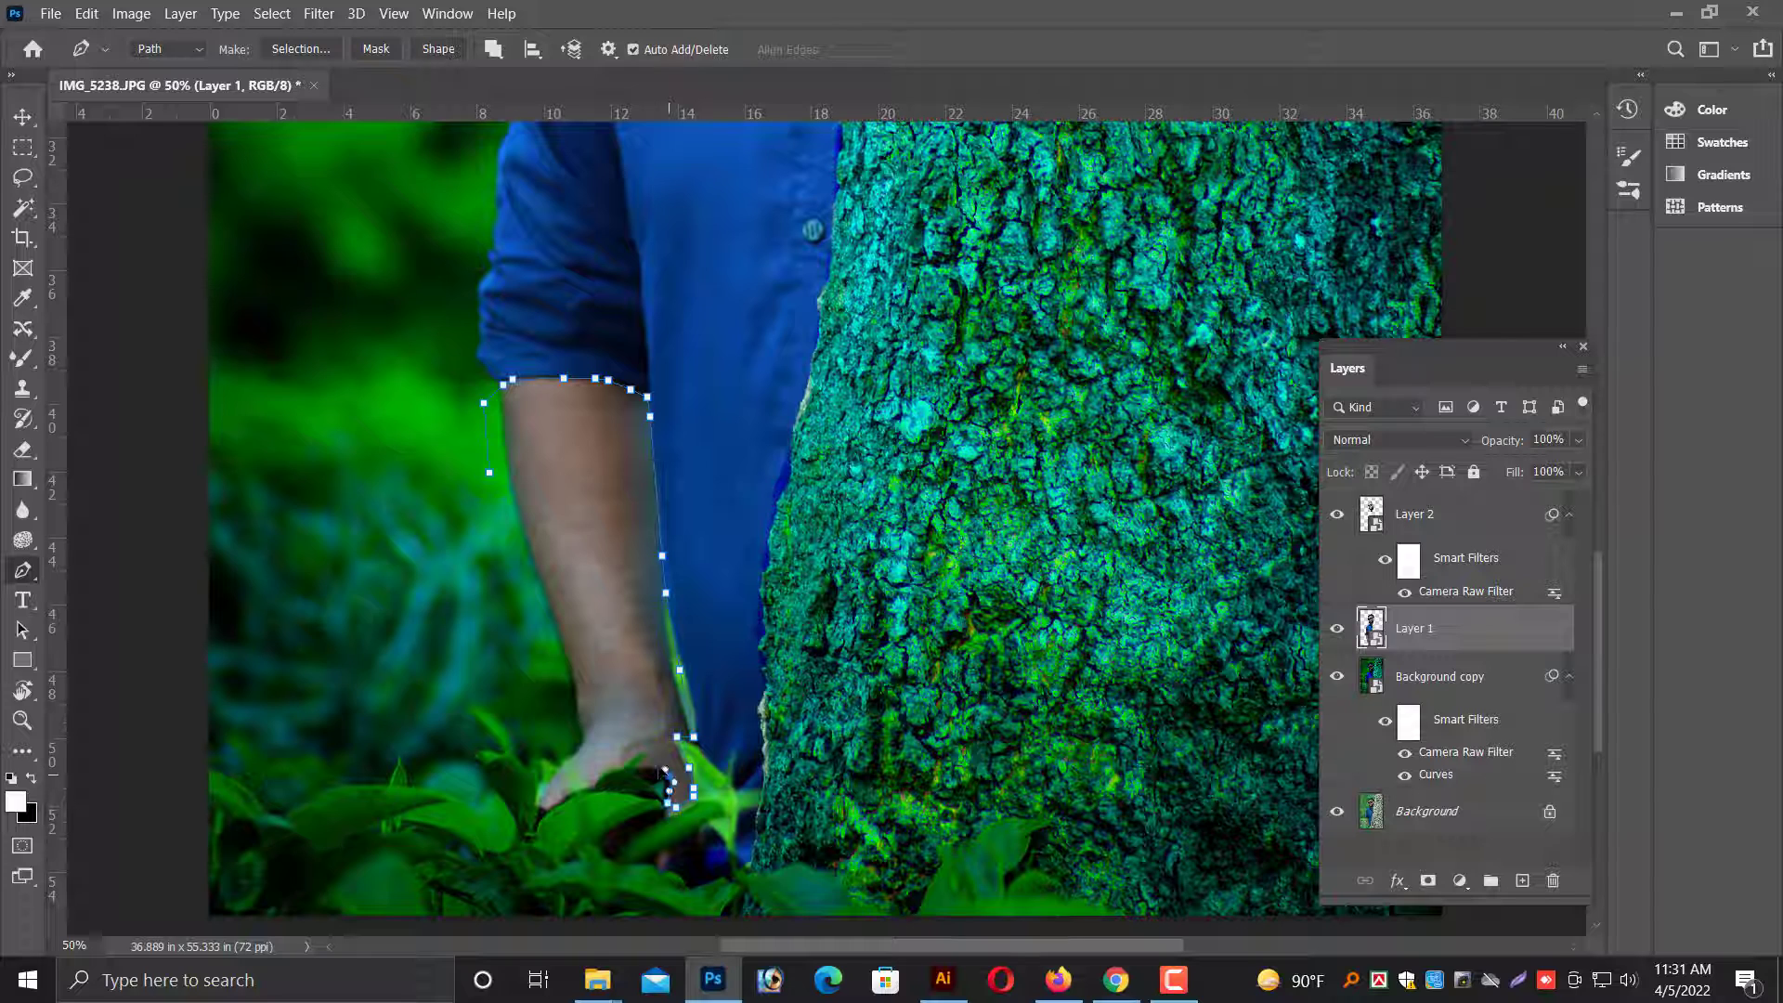
{"action": "left_click", "coordinate": [632, 762]}
{"action": "left_click", "coordinate": [541, 800]}
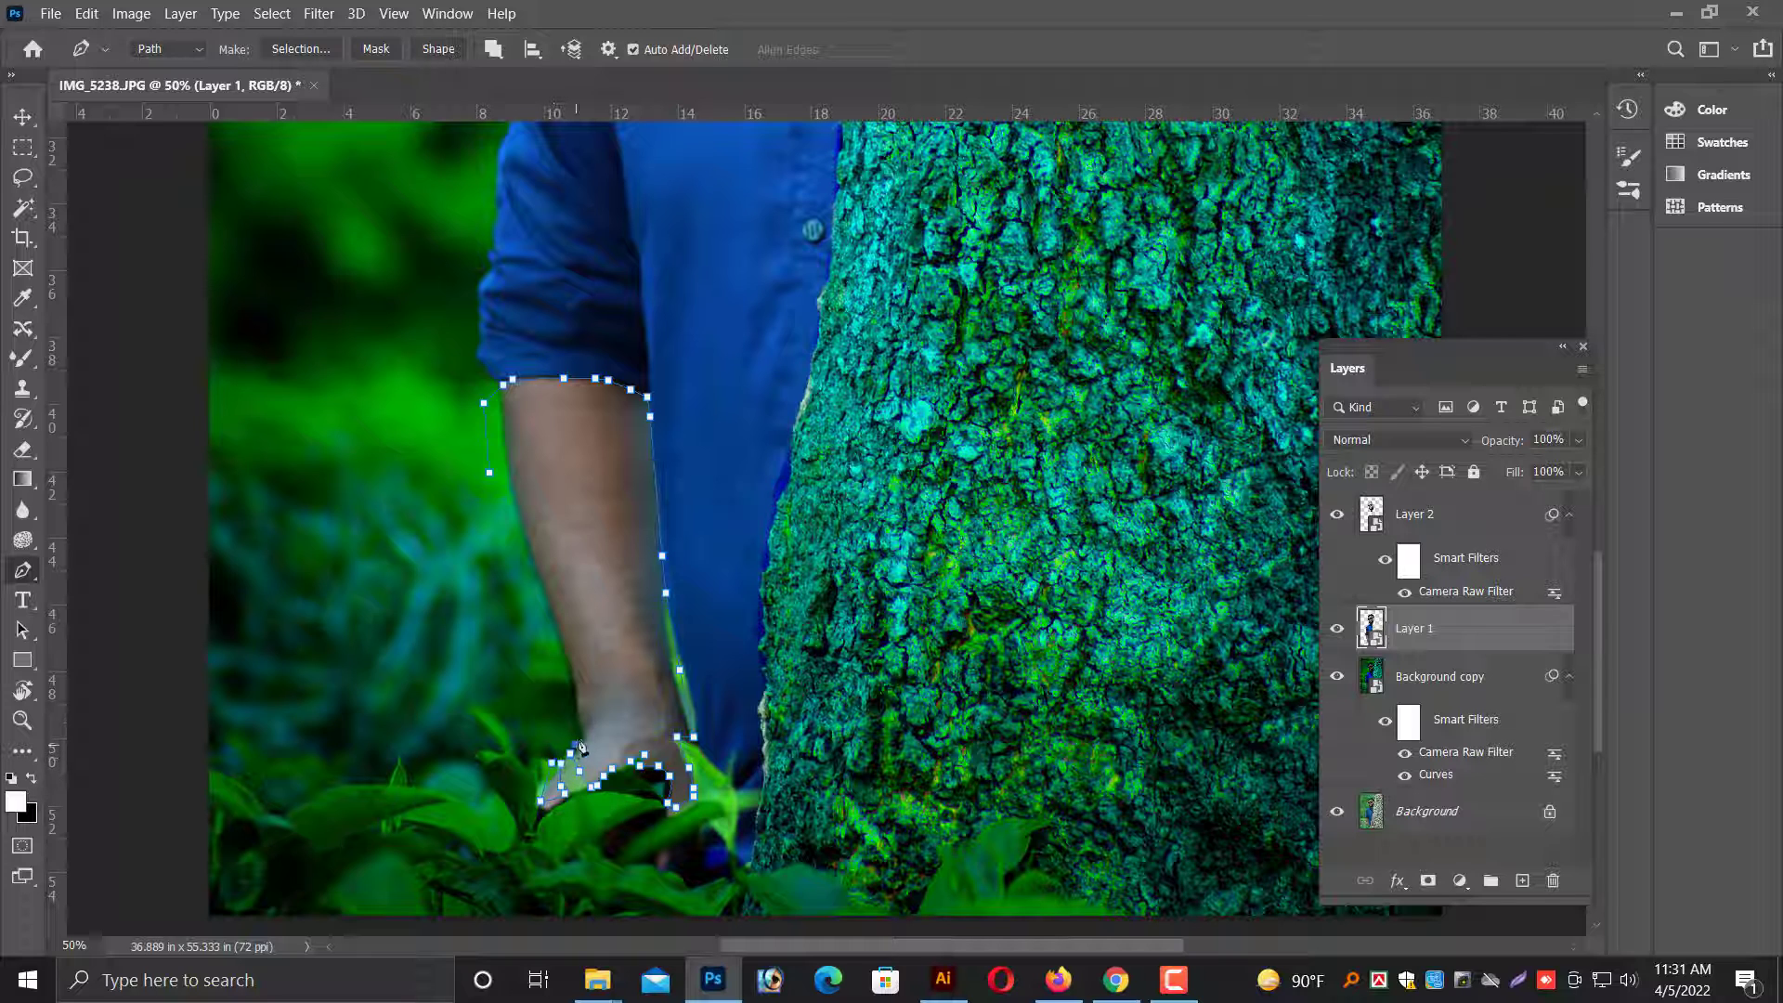
{"action": "left_click", "coordinate": [576, 709]}
{"action": "left_click", "coordinate": [553, 614]}
{"action": "left_click", "coordinate": [513, 534]}
{"action": "left_click", "coordinate": [492, 483]}
Convert the arm path to a selection feathered by 3 and copy it onto new Layer 3.
{"action": "key", "text": "ctrl+Return"}
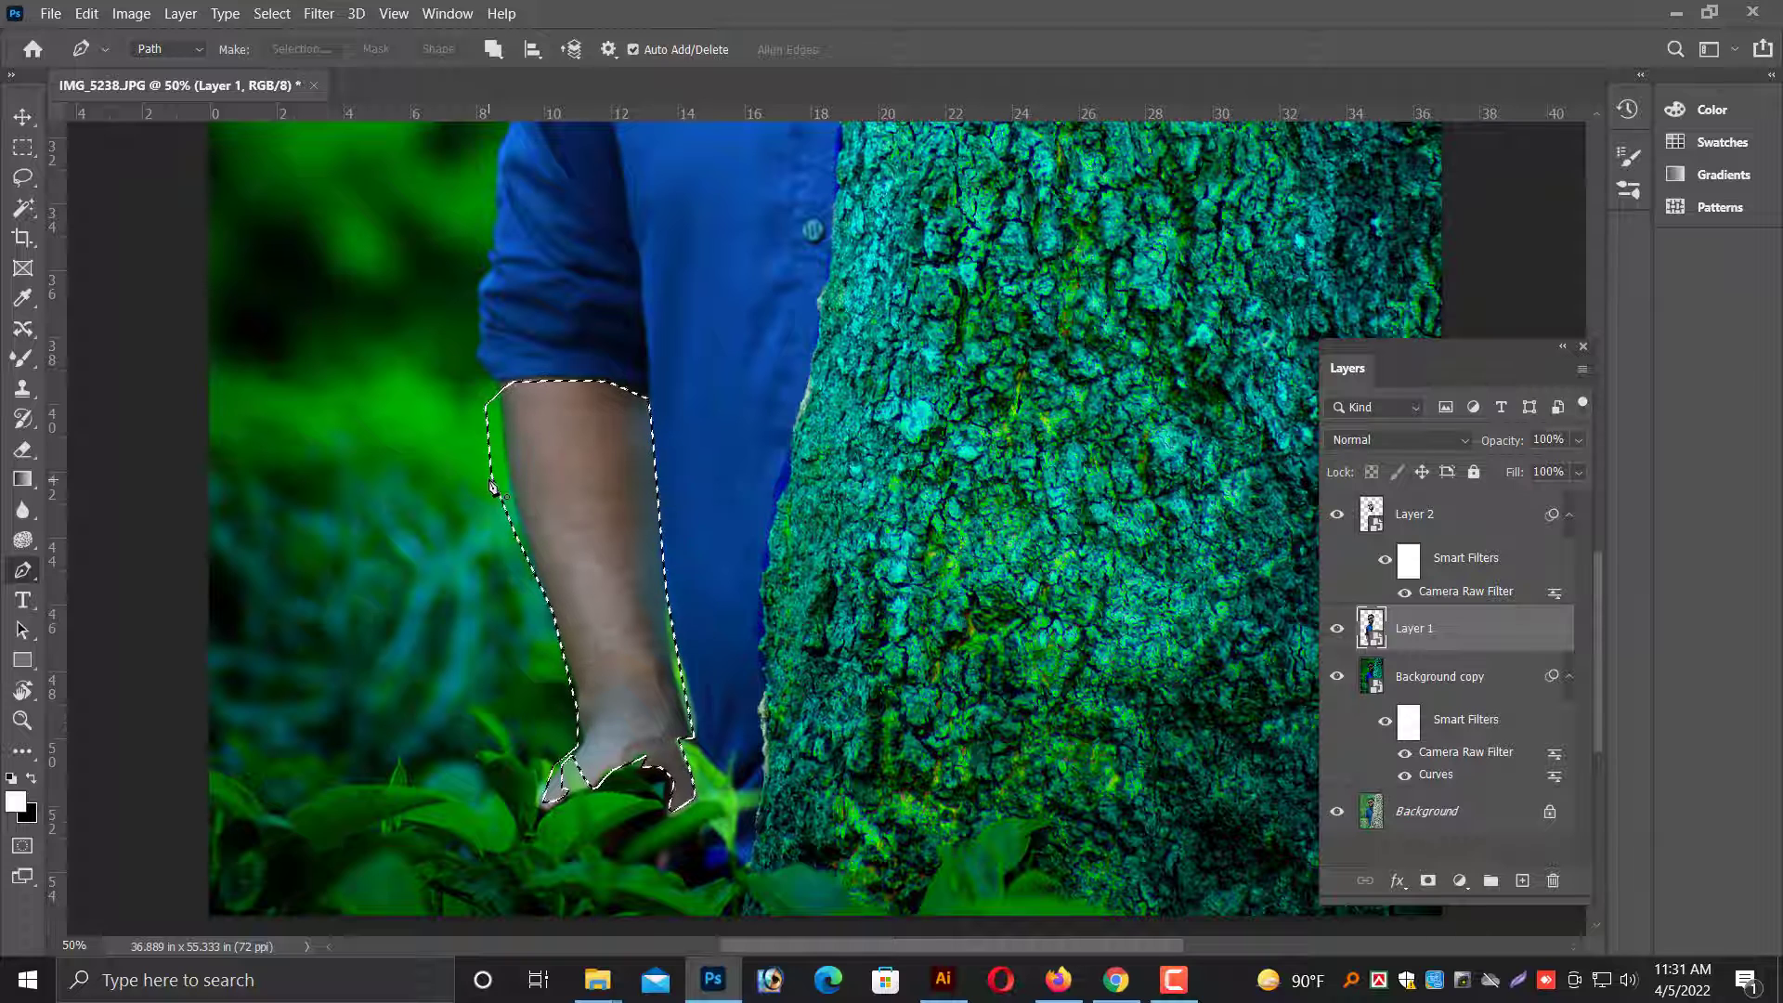
{"action": "key", "text": "shift+F6"}
{"action": "key", "text": "Return"}
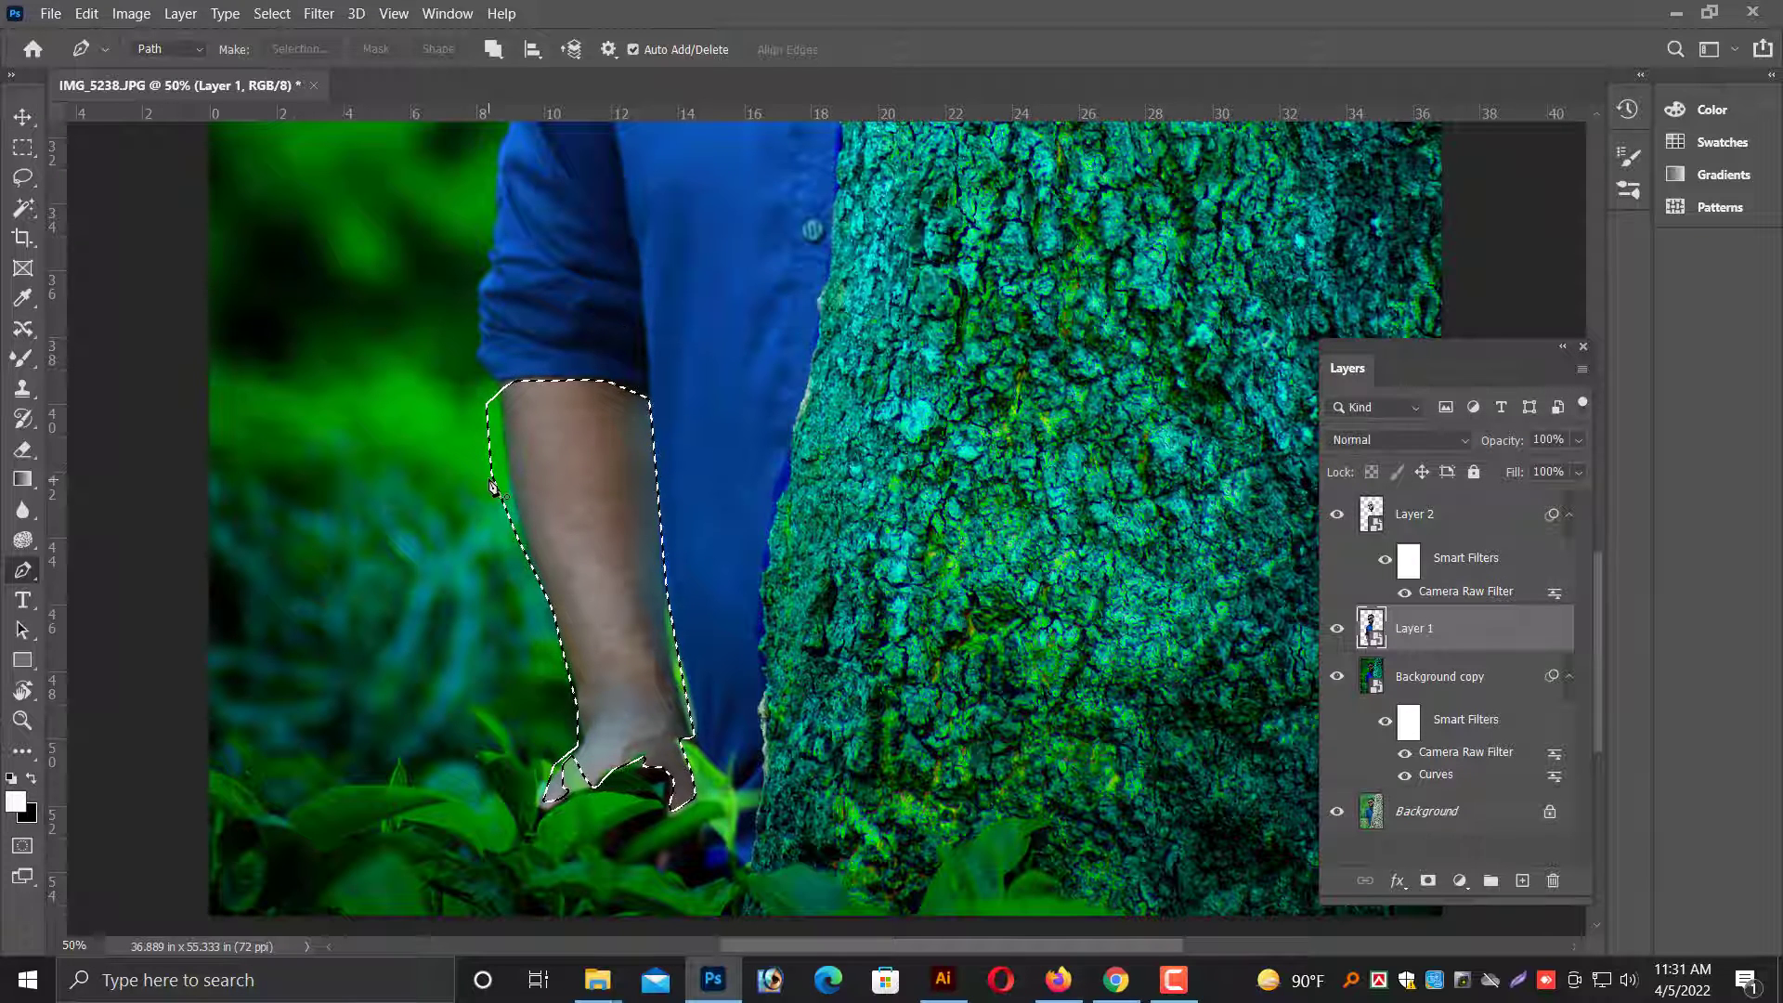
{"action": "key", "text": "ctrl+j"}
Convert Layer 3 to a smart object via its context menu and launch Filter > Camera Raw Filter.
{"action": "left_click", "coordinate": [22, 116]}
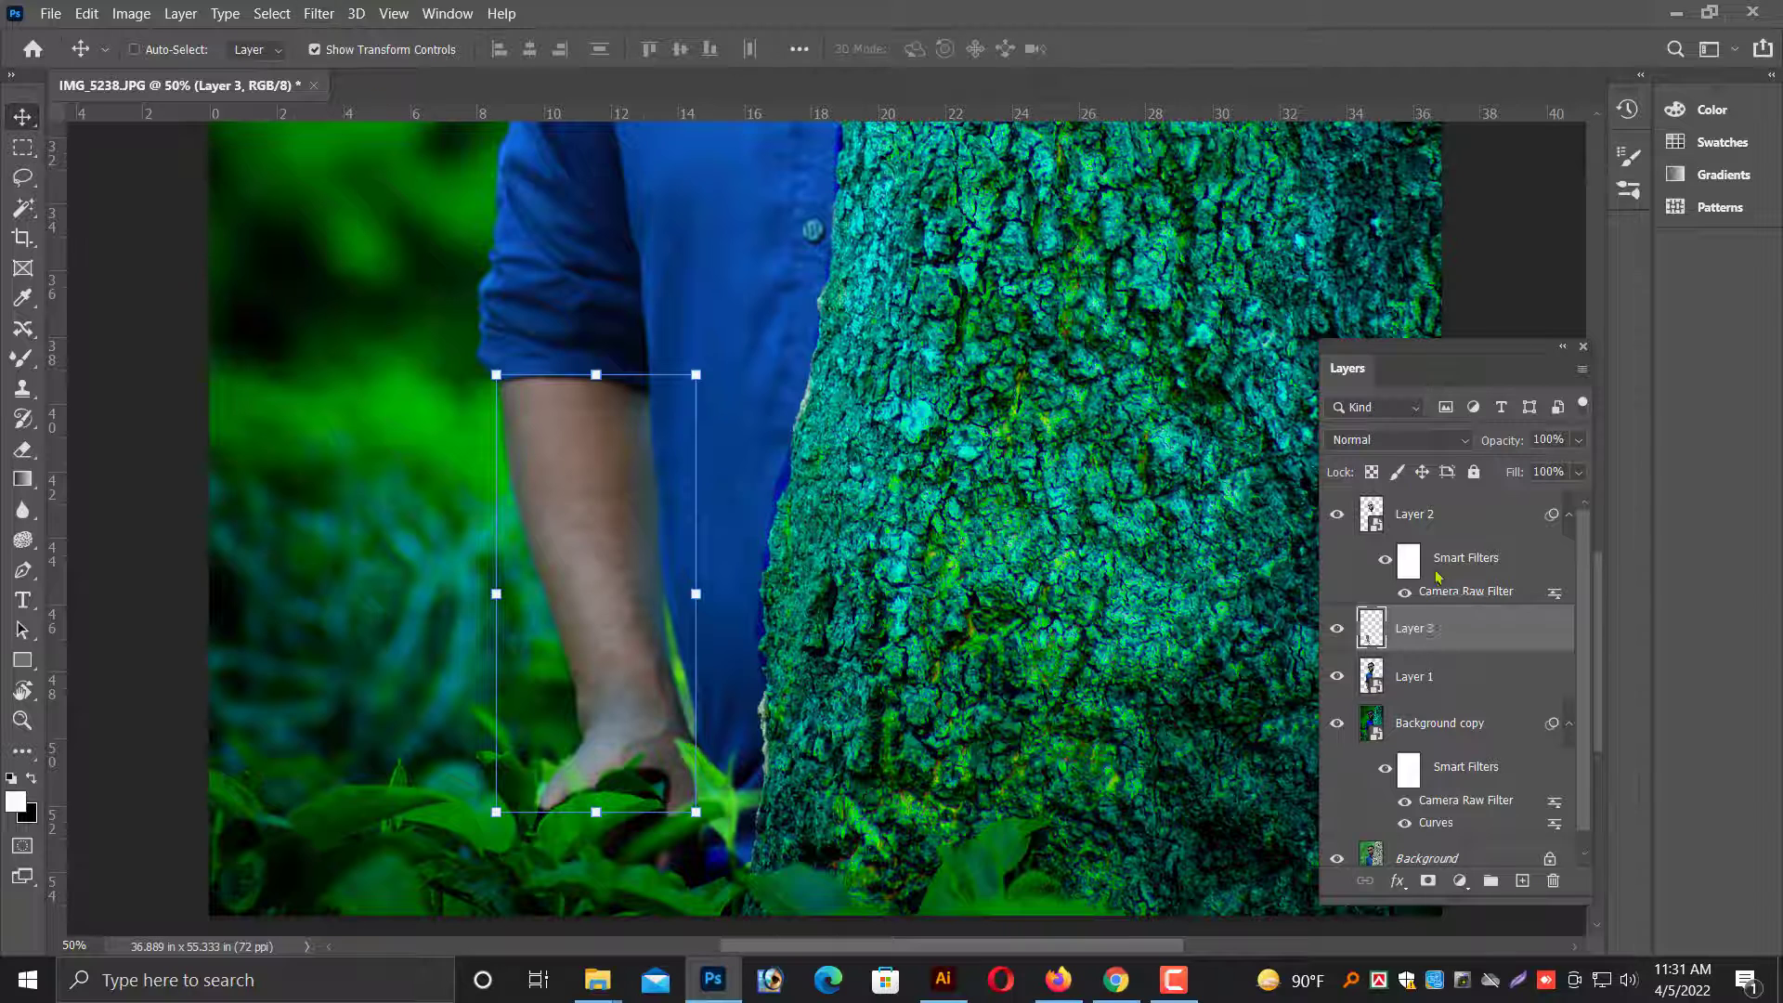
{"action": "right_click", "coordinate": [1435, 624]}
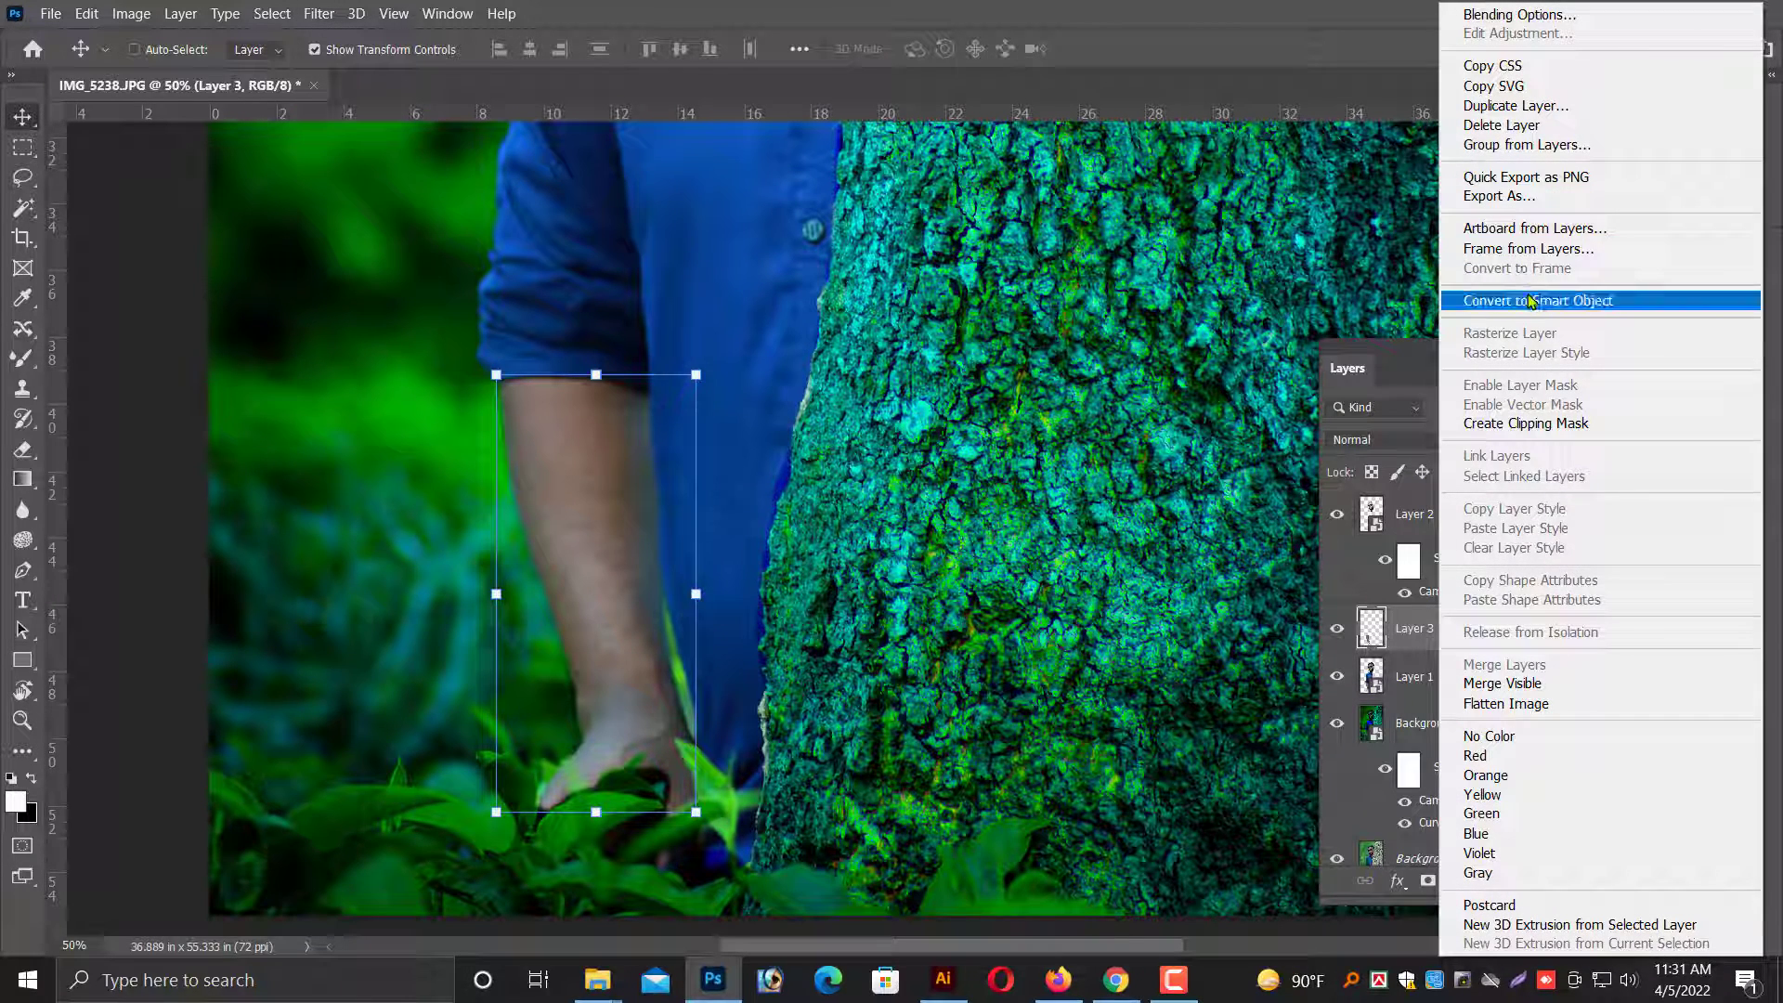
{"action": "left_click", "coordinate": [1532, 300]}
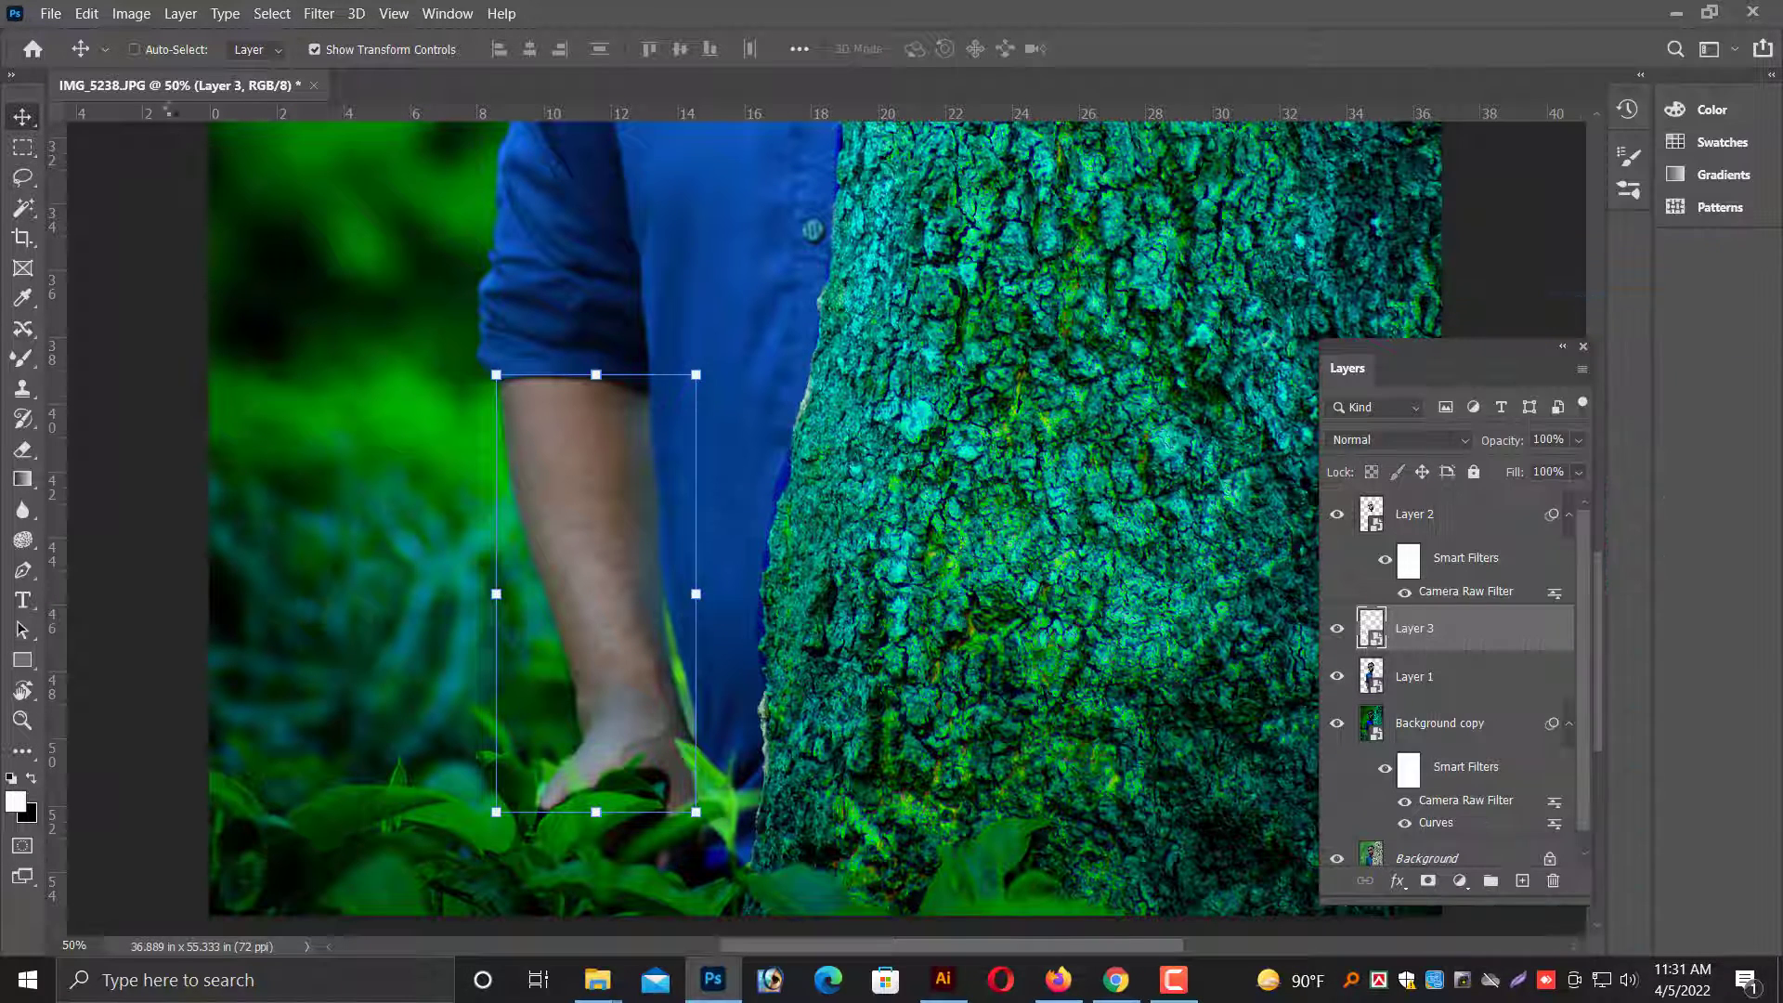
{"action": "left_click", "coordinate": [317, 15]}
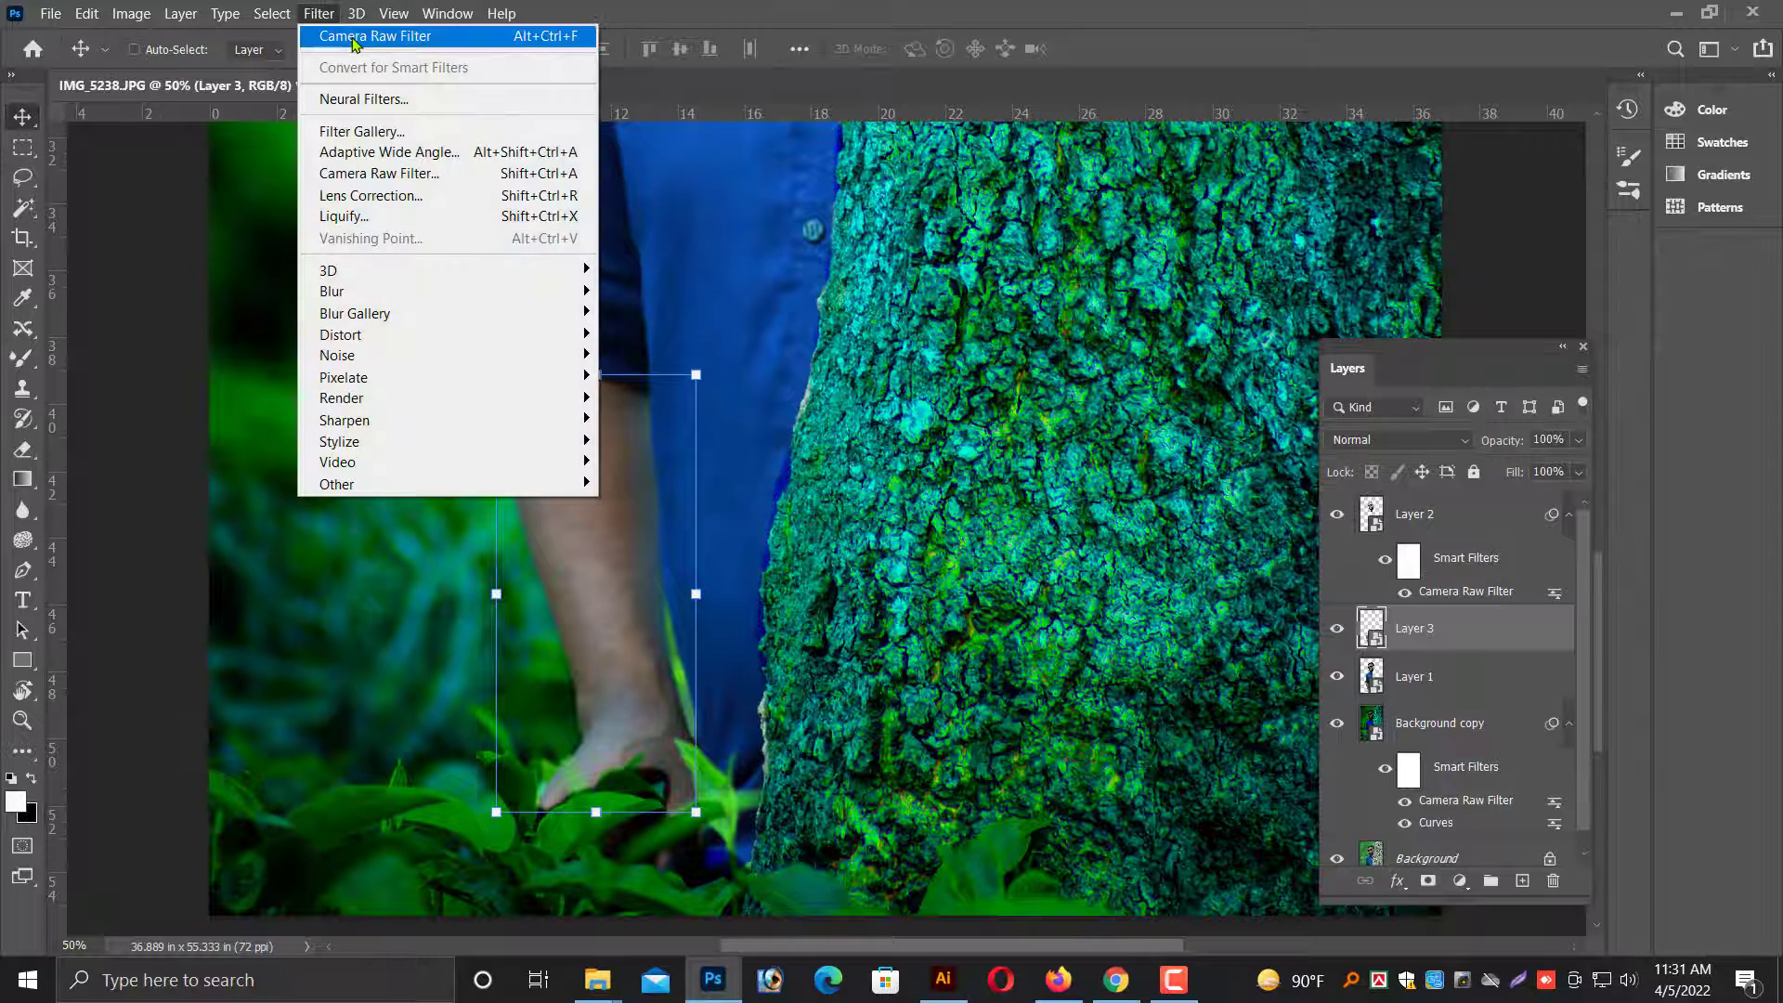
{"action": "left_click", "coordinate": [355, 37]}
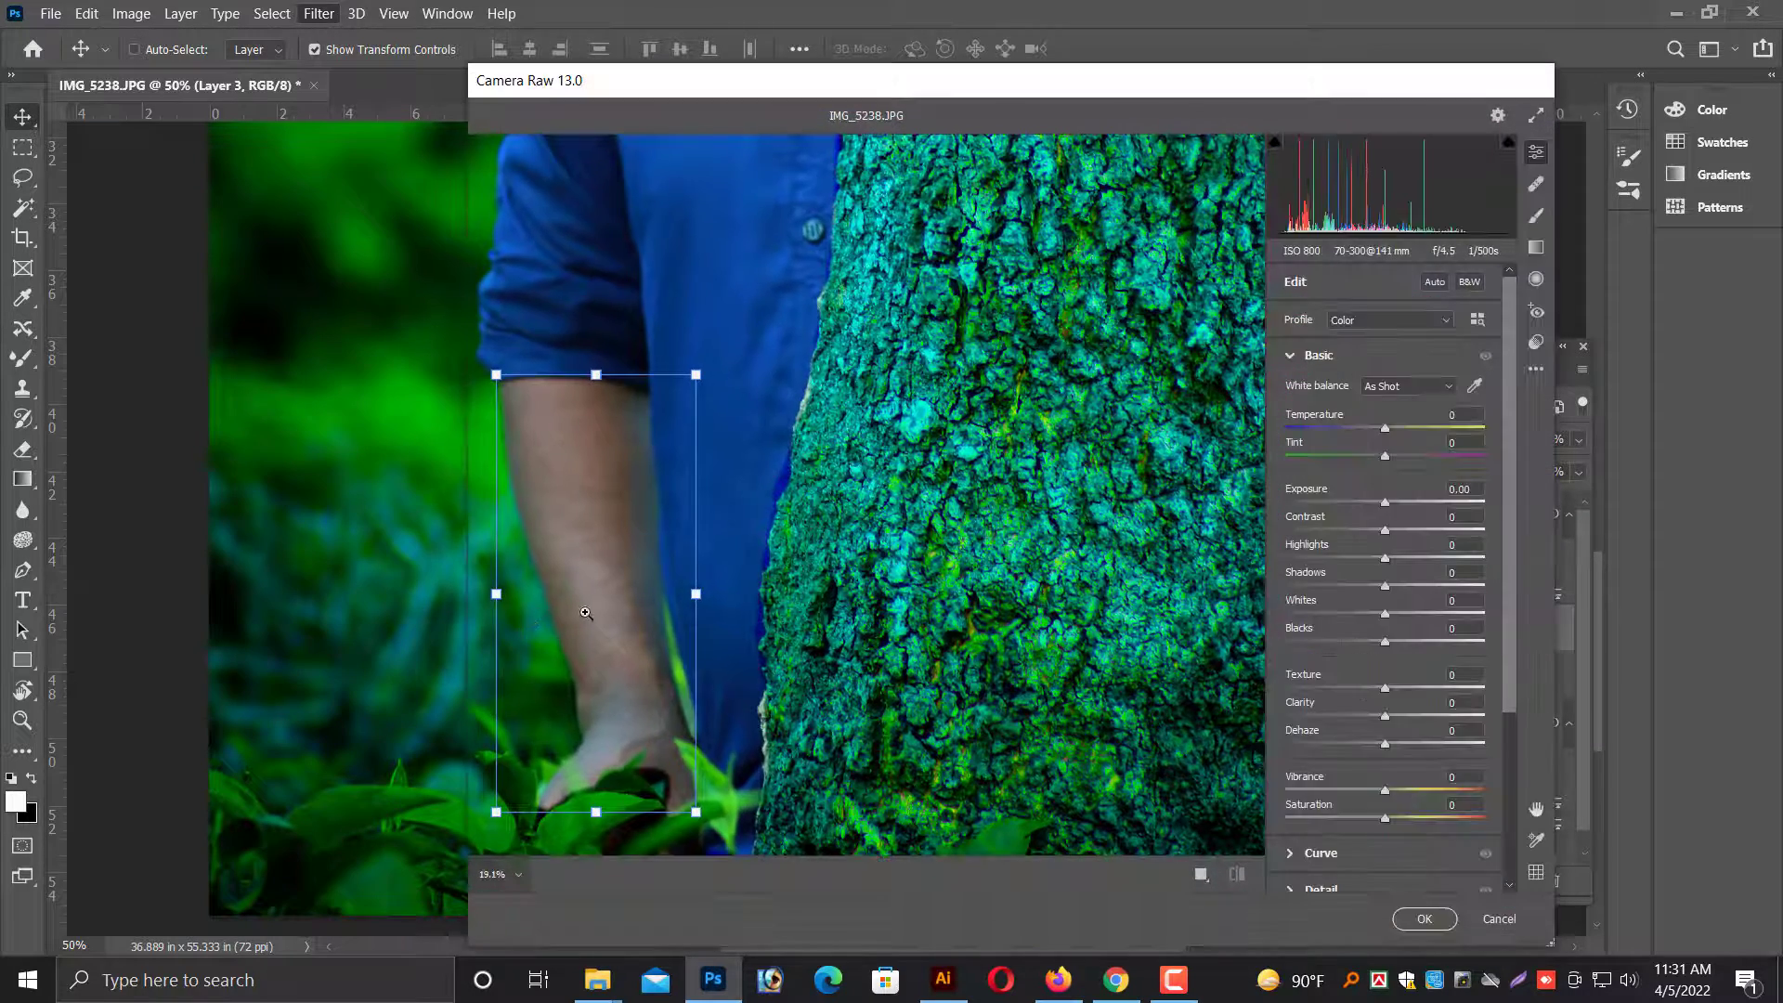
Grade the arm: Temperature +7, Exposure +0.20, Highlights +60, Shadows +21, Whites +36, and apply.
{"action": "left_click", "coordinate": [794, 737]}
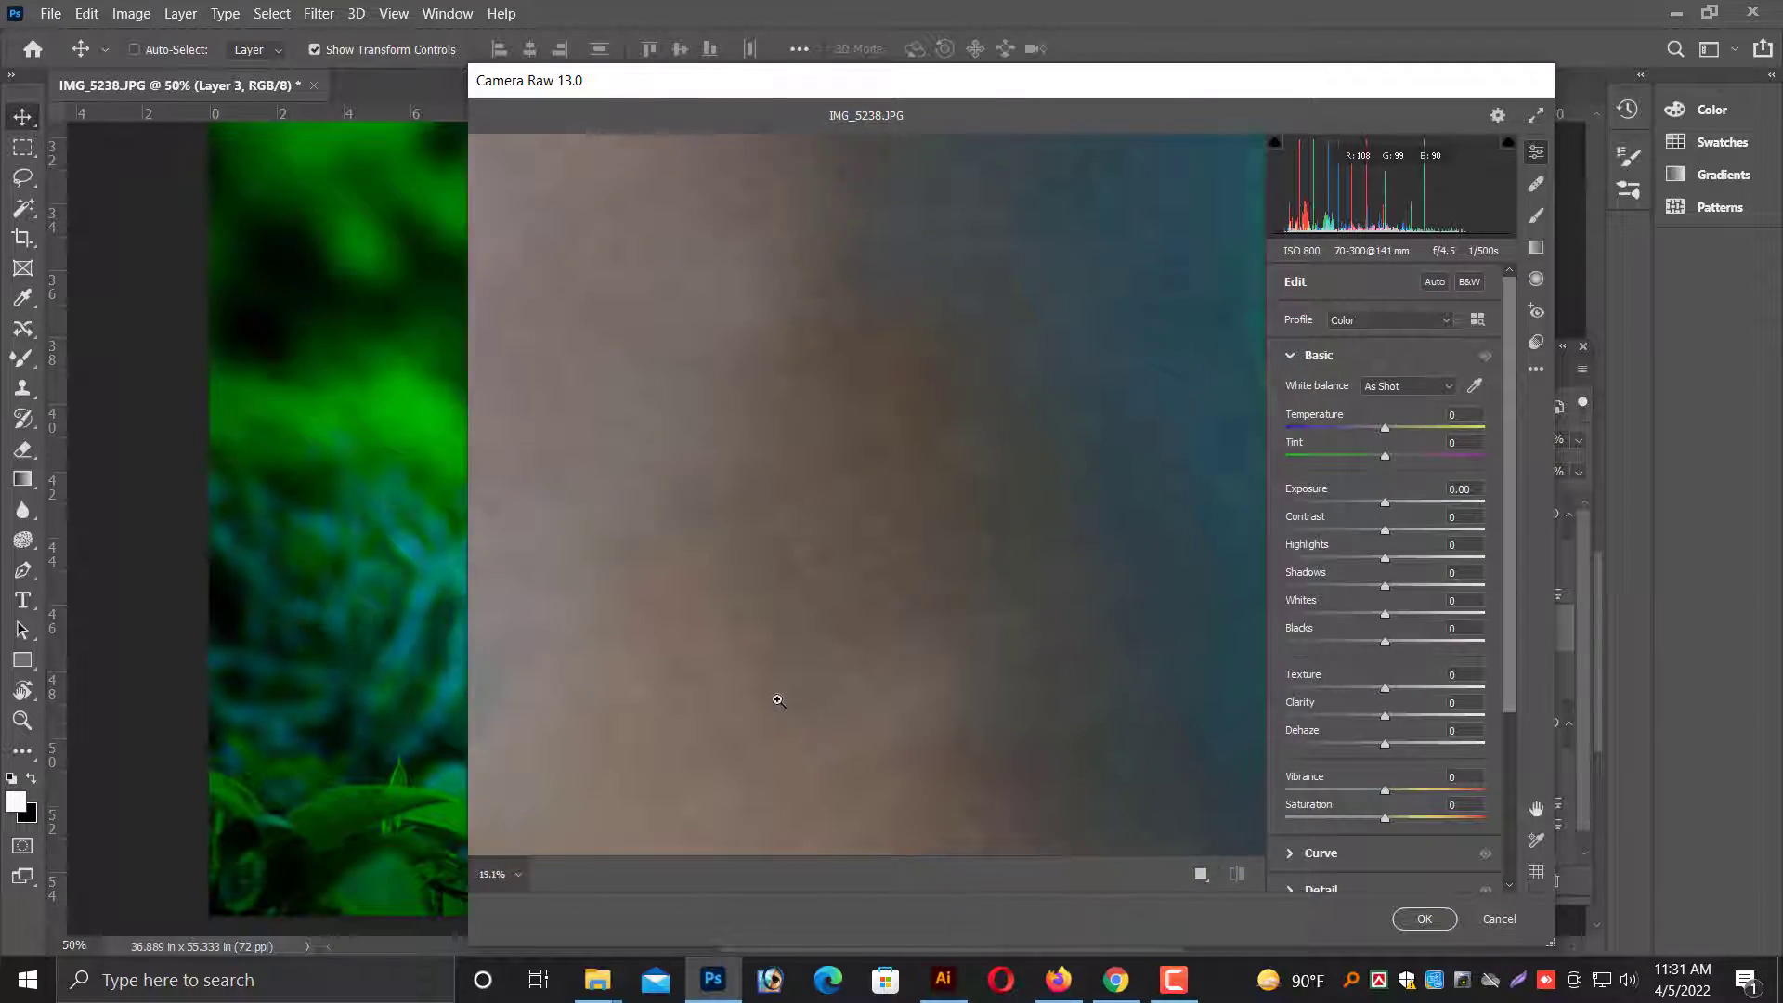
{"action": "left_click", "coordinate": [777, 701]}
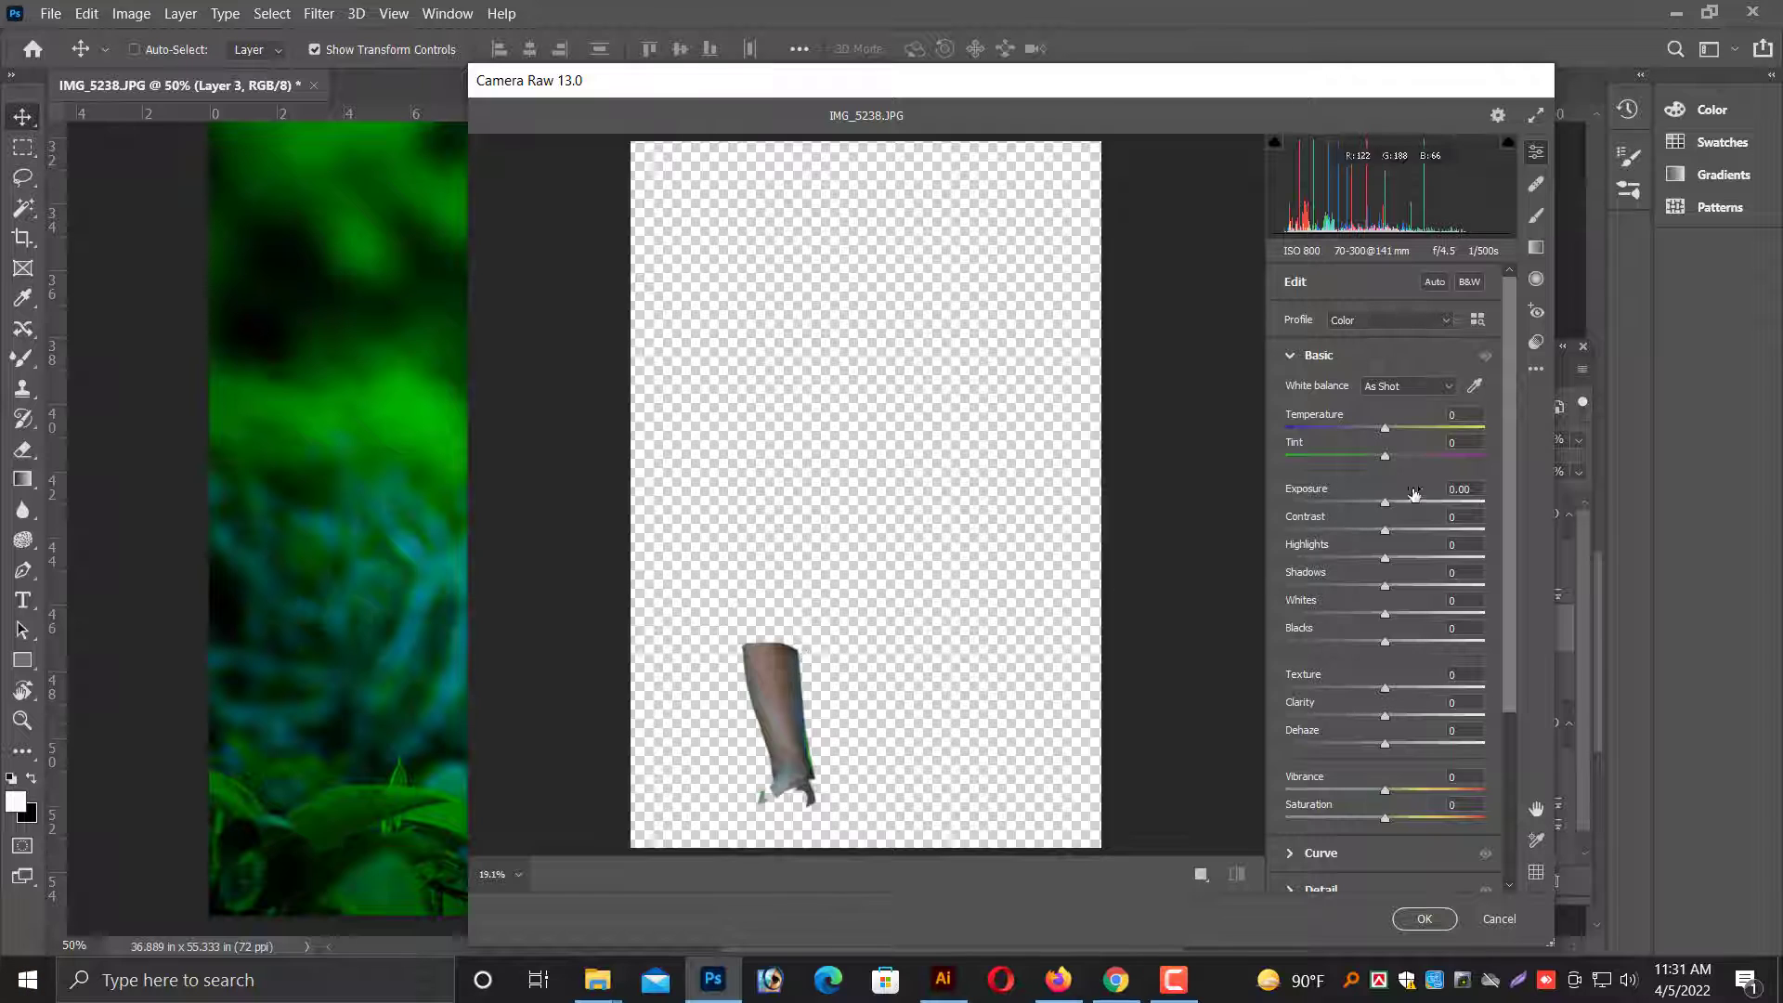
{"action": "left_click", "coordinate": [1391, 430]}
{"action": "left_click_drag", "start_coordinate": [1390, 433], "coordinate": [1397, 435]}
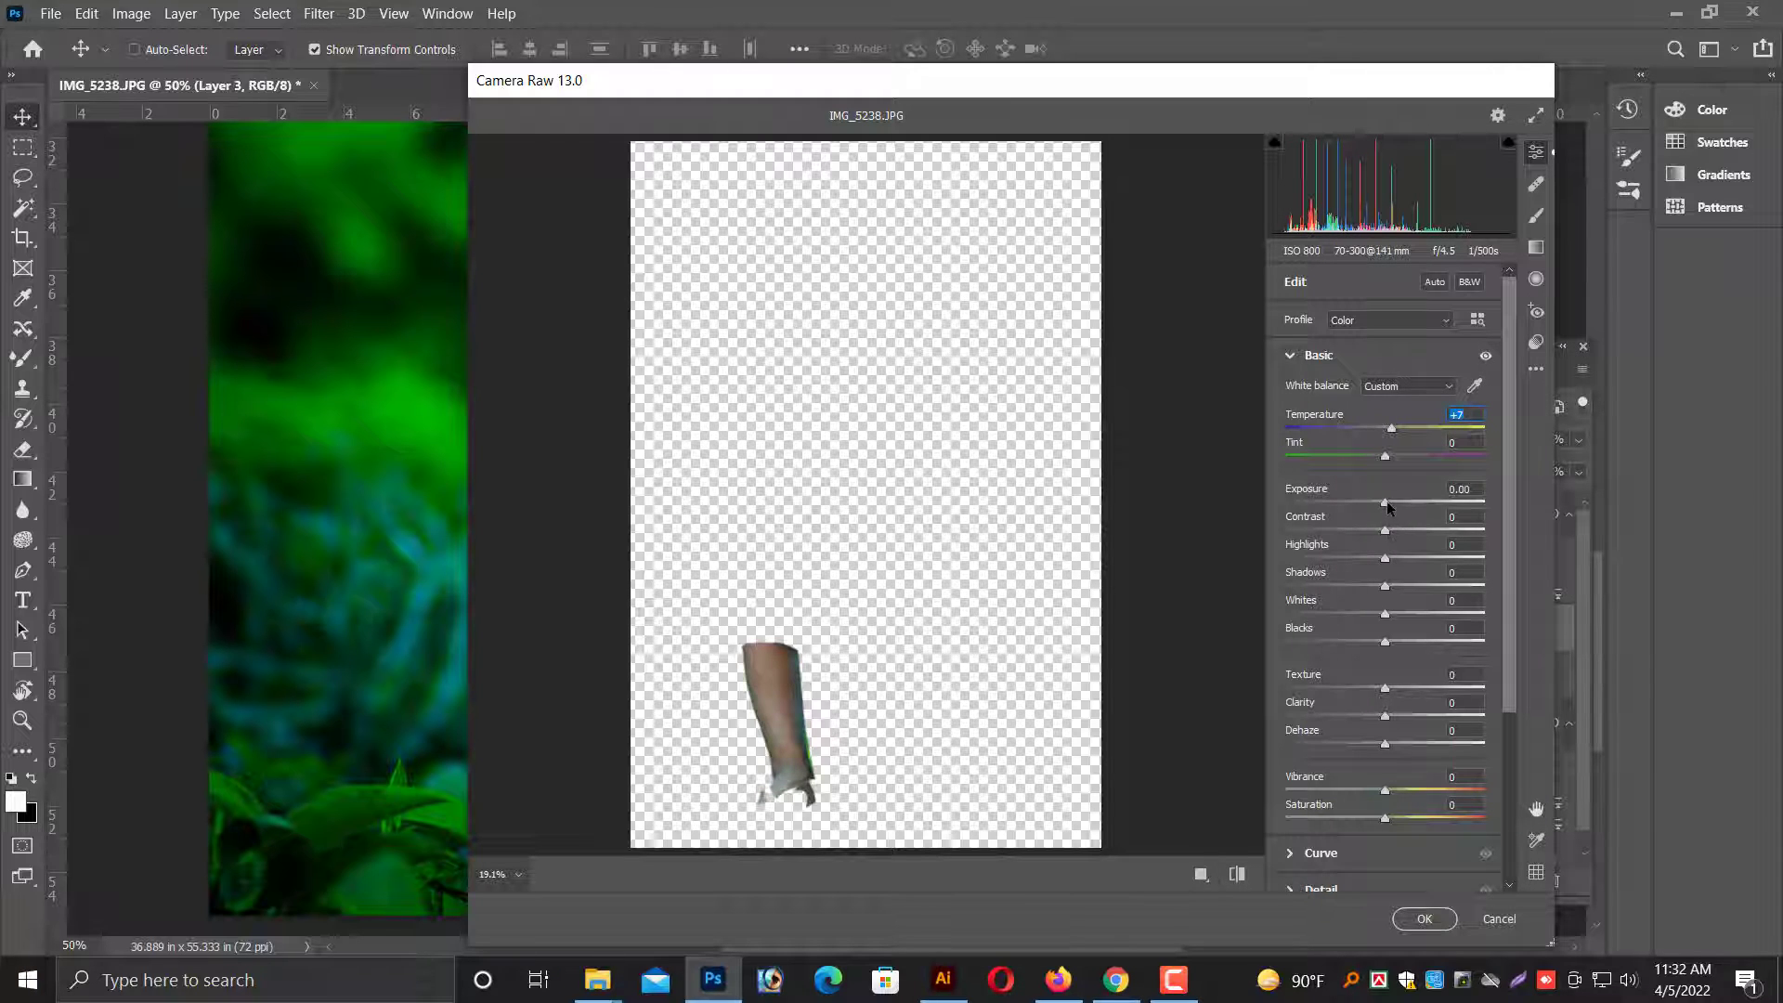
{"action": "left_click_drag", "start_coordinate": [1387, 503], "coordinate": [1450, 560]}
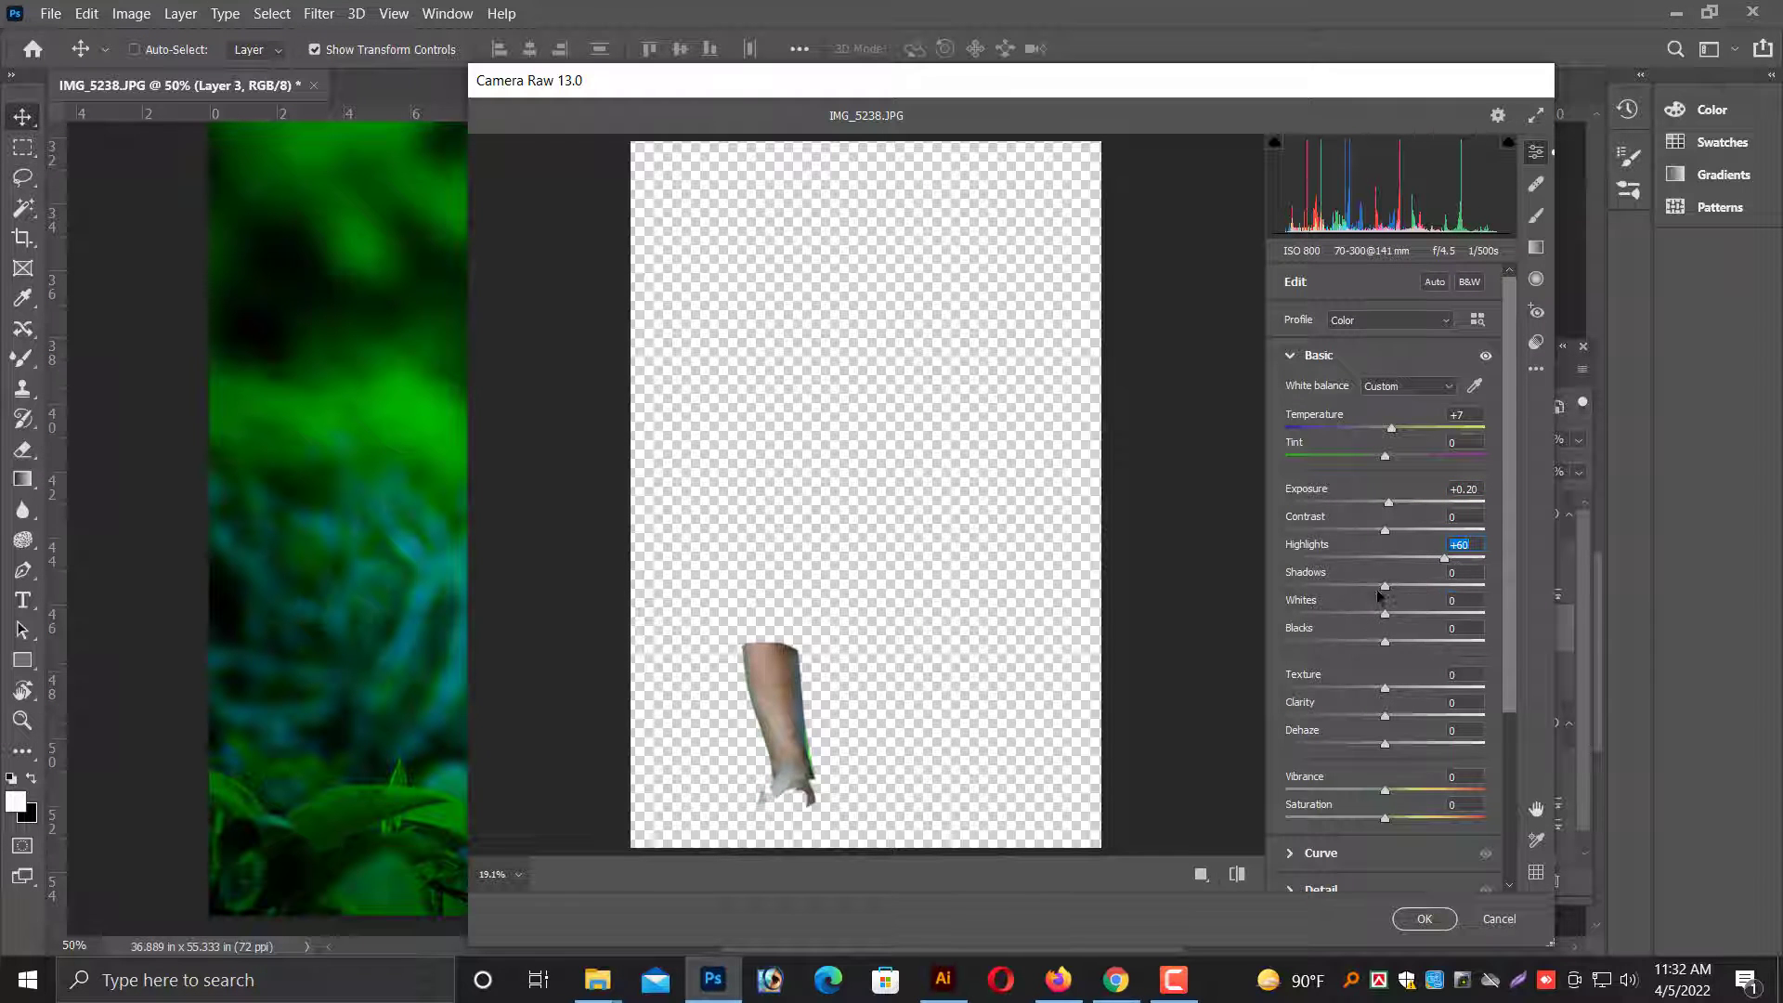
{"action": "left_click_drag", "start_coordinate": [1385, 586], "coordinate": [1408, 585]}
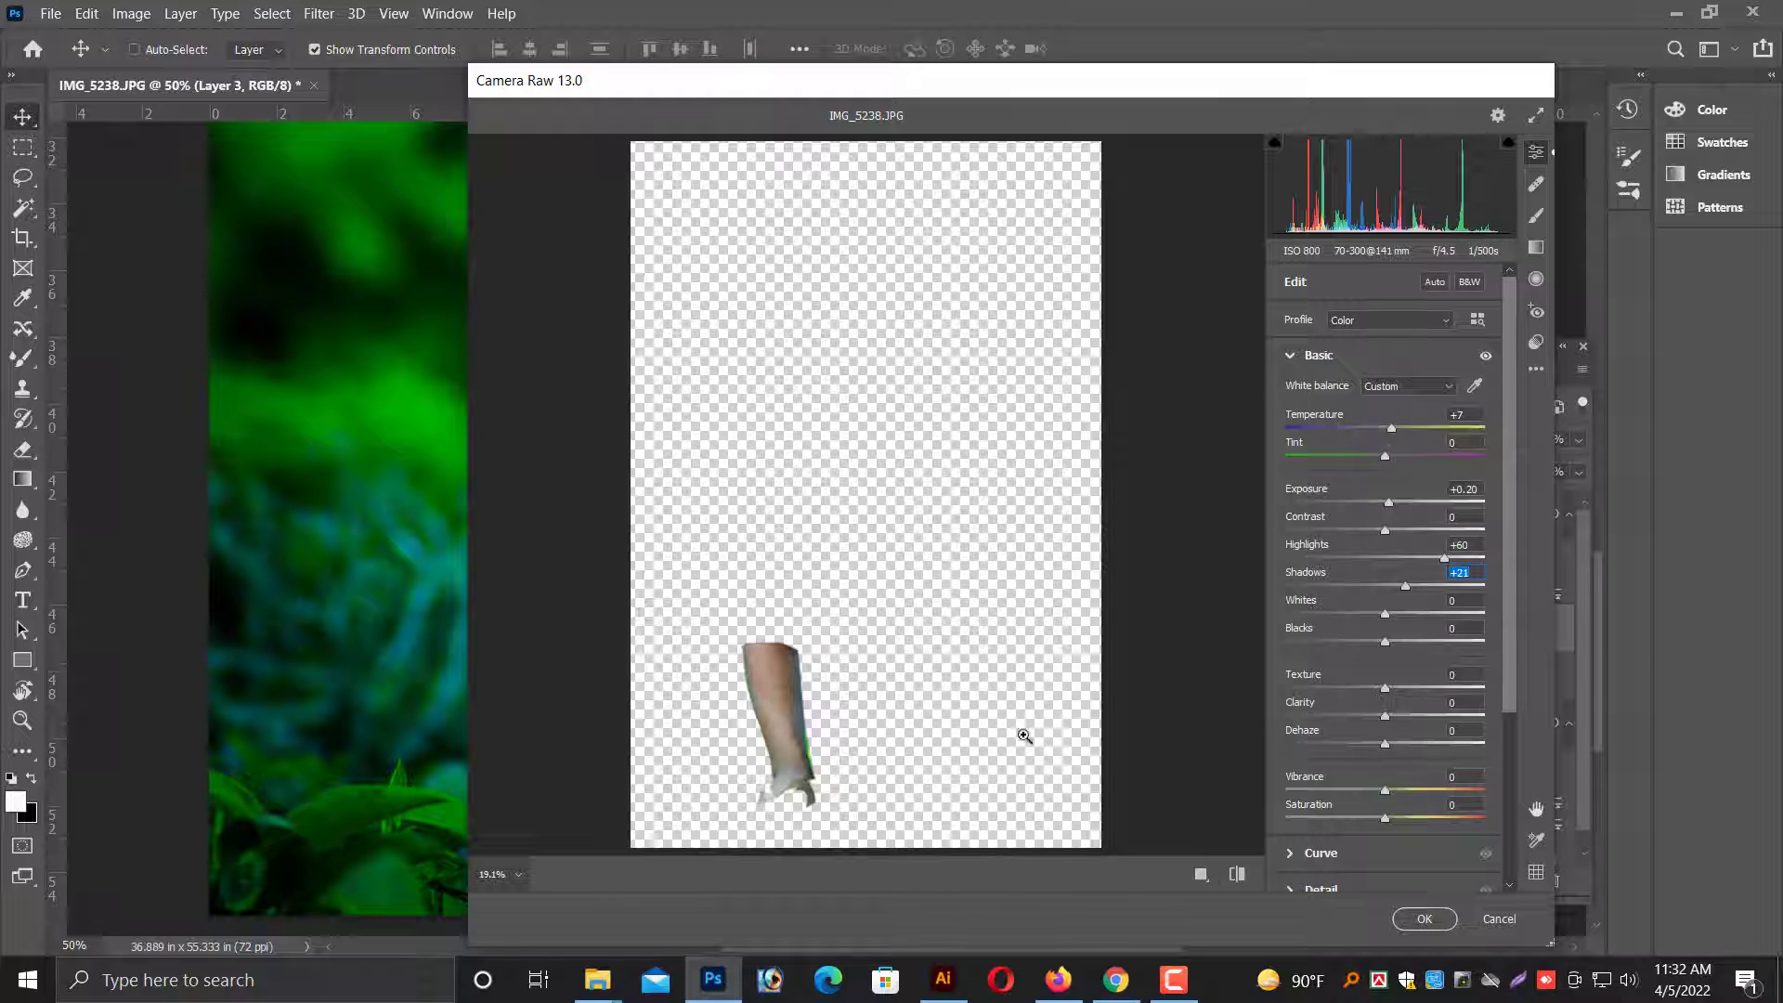
{"action": "left_click", "coordinate": [896, 685]}
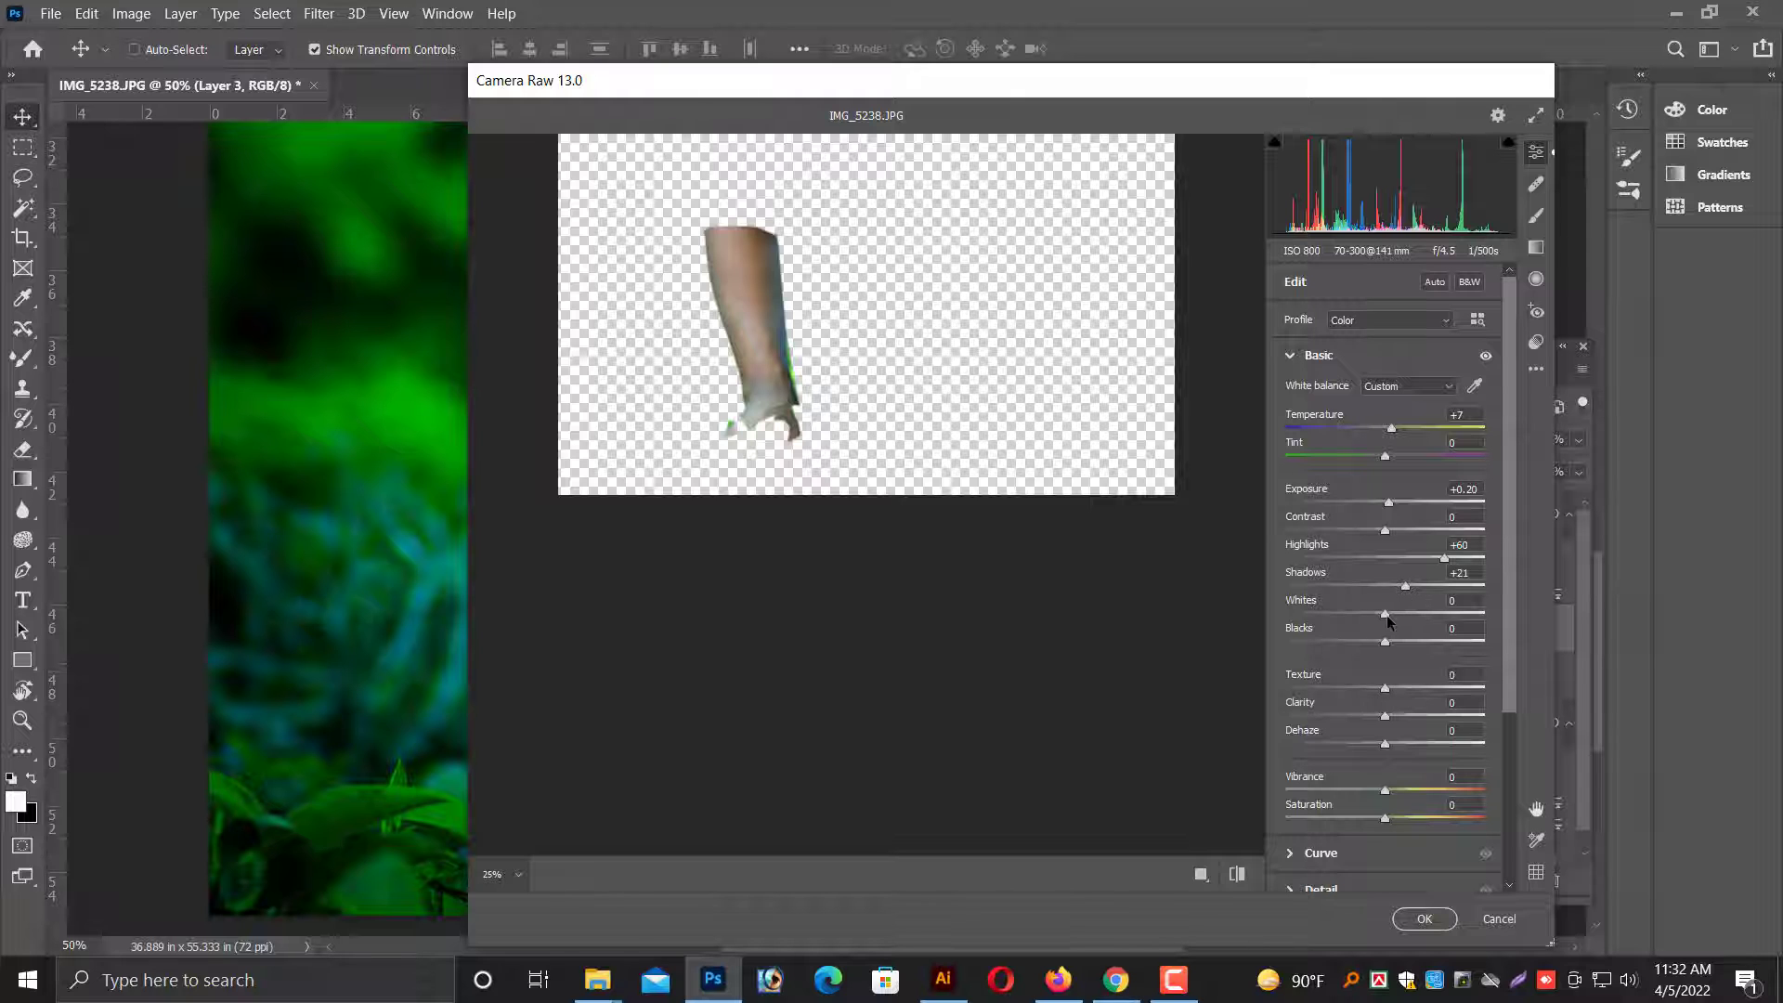
{"action": "left_click_drag", "start_coordinate": [1387, 616], "coordinate": [1427, 622]}
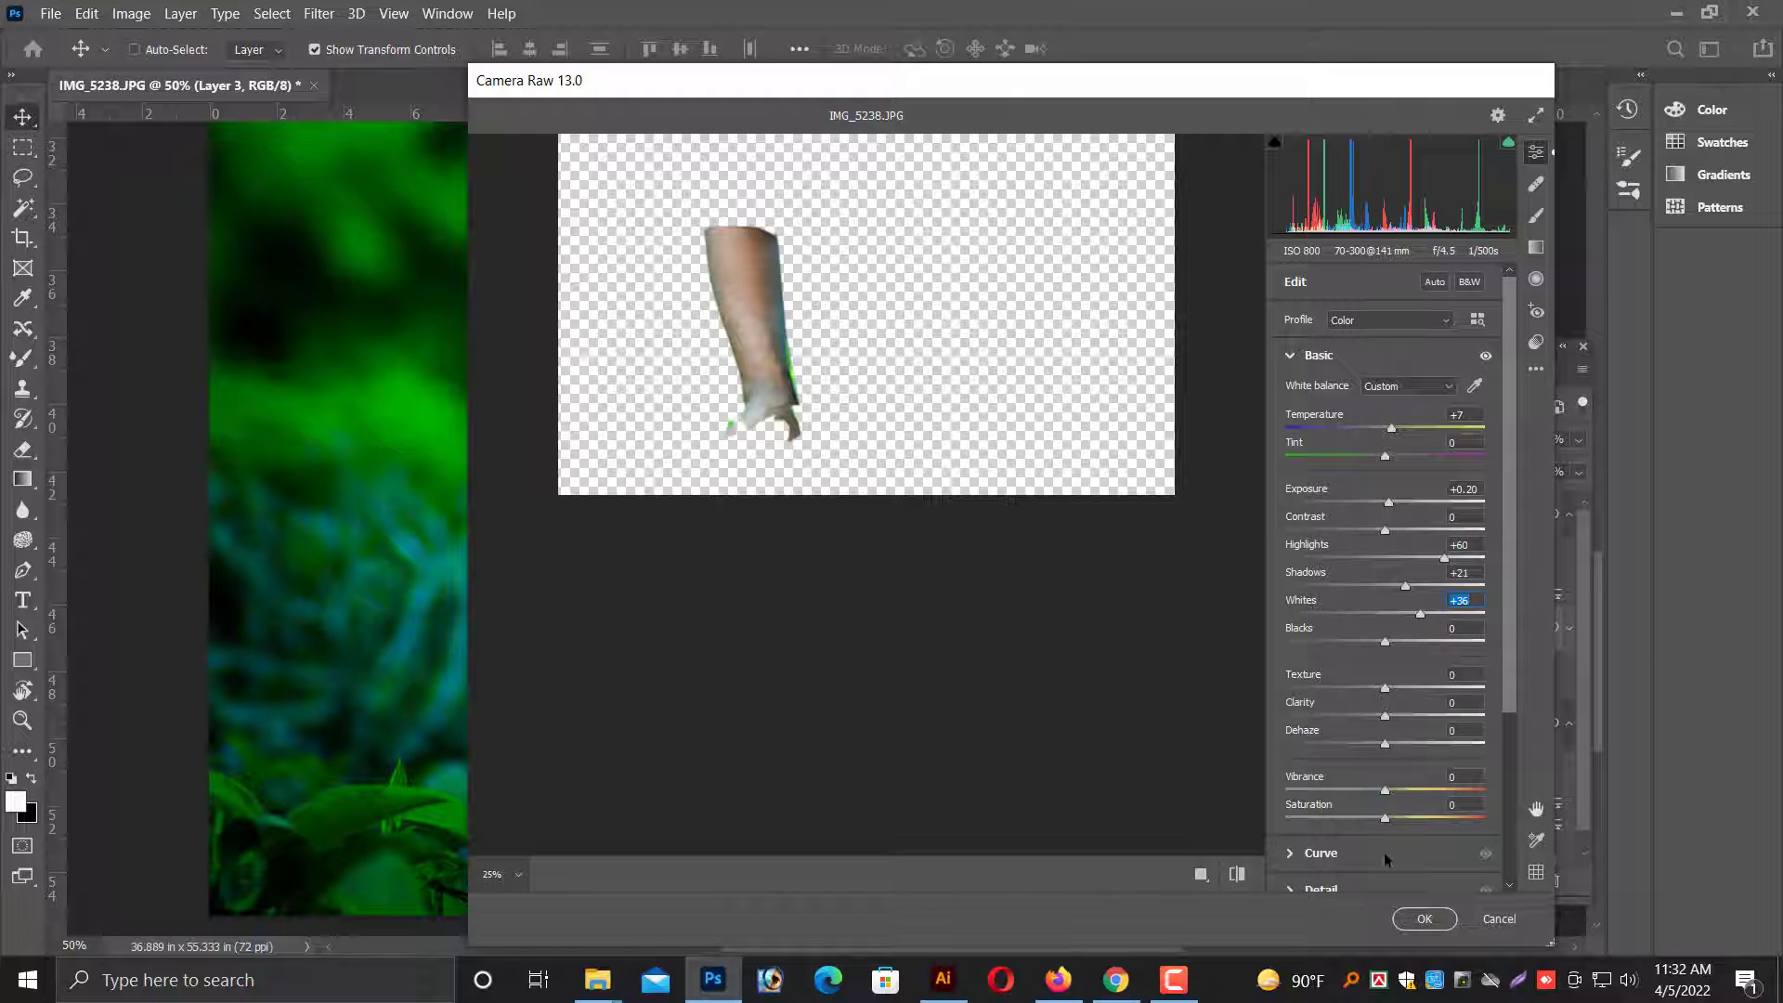
{"action": "left_click", "coordinate": [1424, 919]}
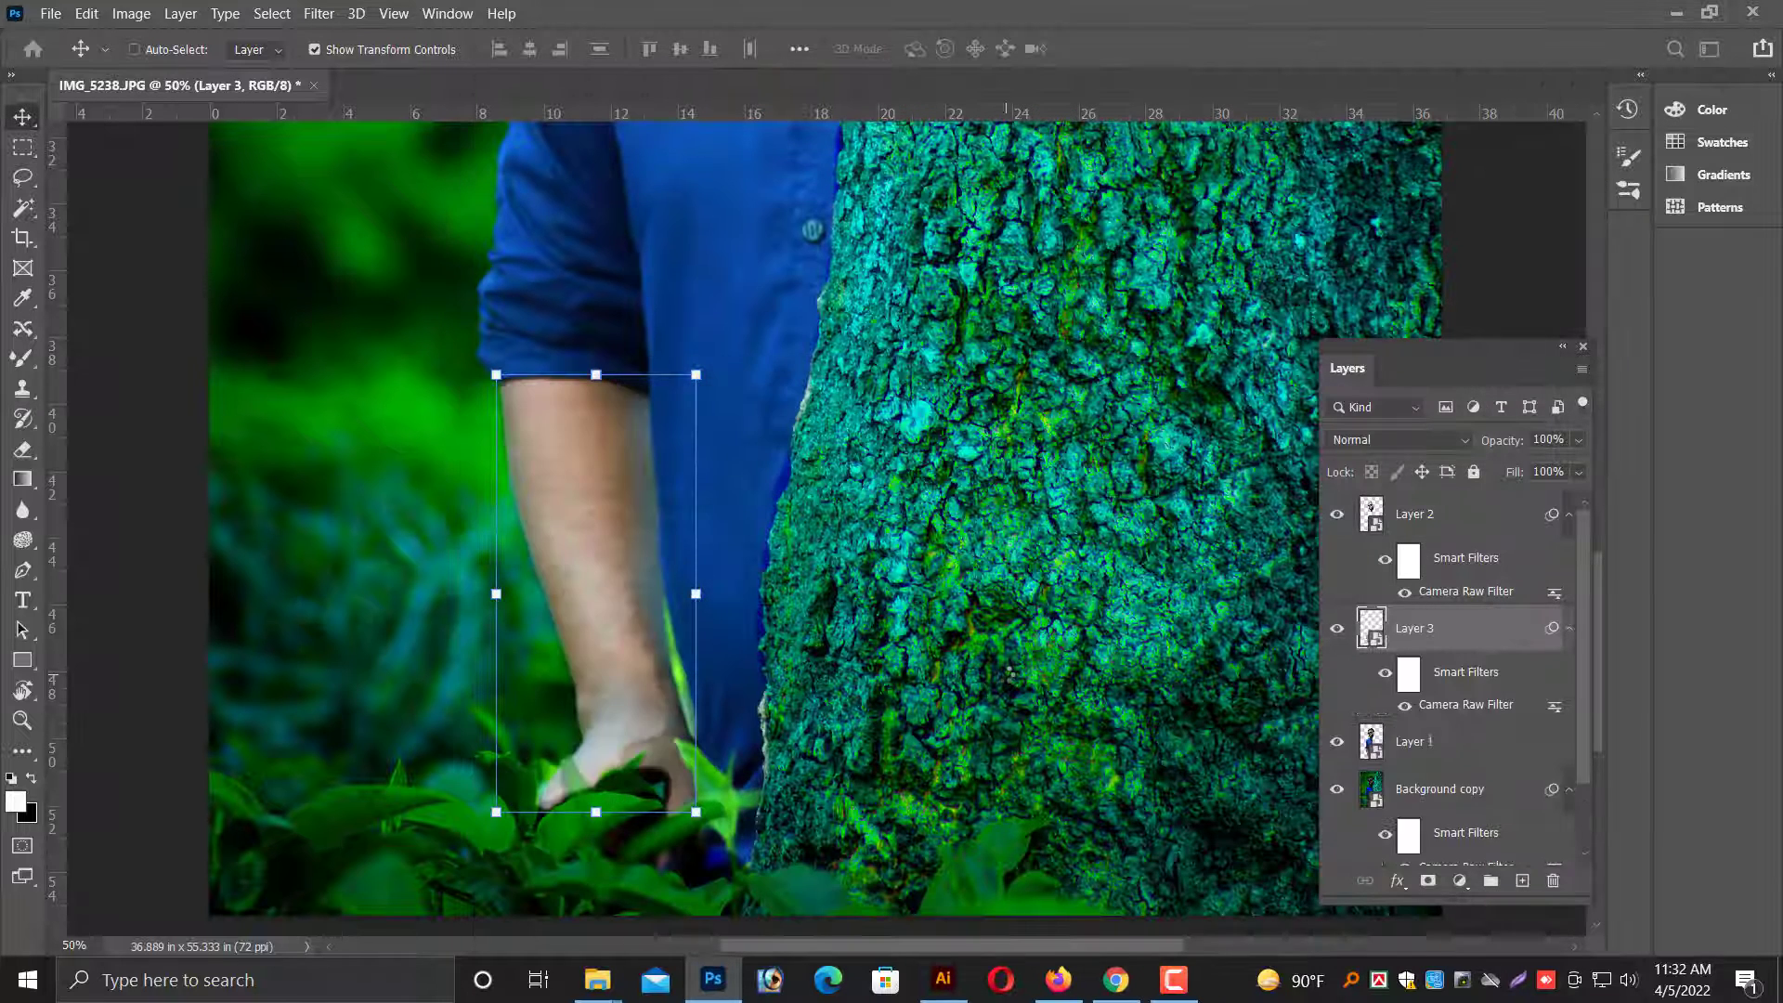
Zoom out and make Background copy the active layer from the canvas layer list.
{"action": "key", "text": "ctrl+minus"}
{"action": "key", "text": "ctrl+minus"}
{"action": "right_click", "coordinate": [897, 597]}
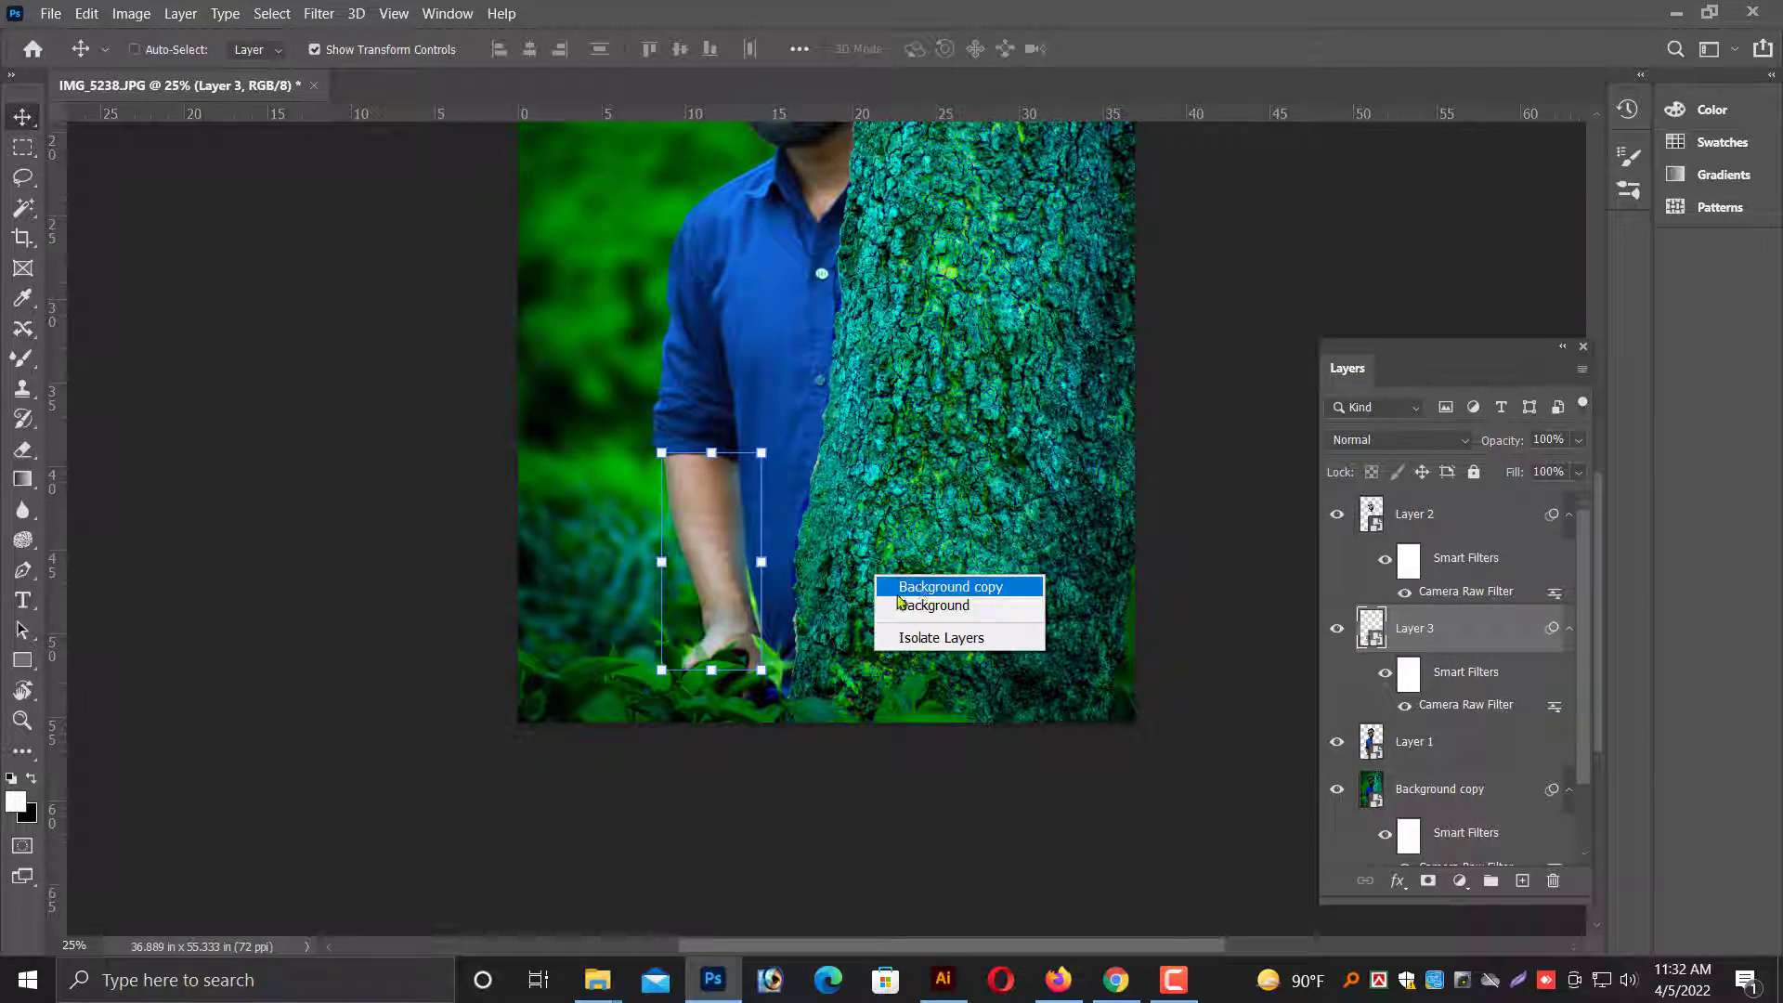
{"action": "left_click", "coordinate": [898, 592]}
{"action": "key", "text": "ctrl+minus"}
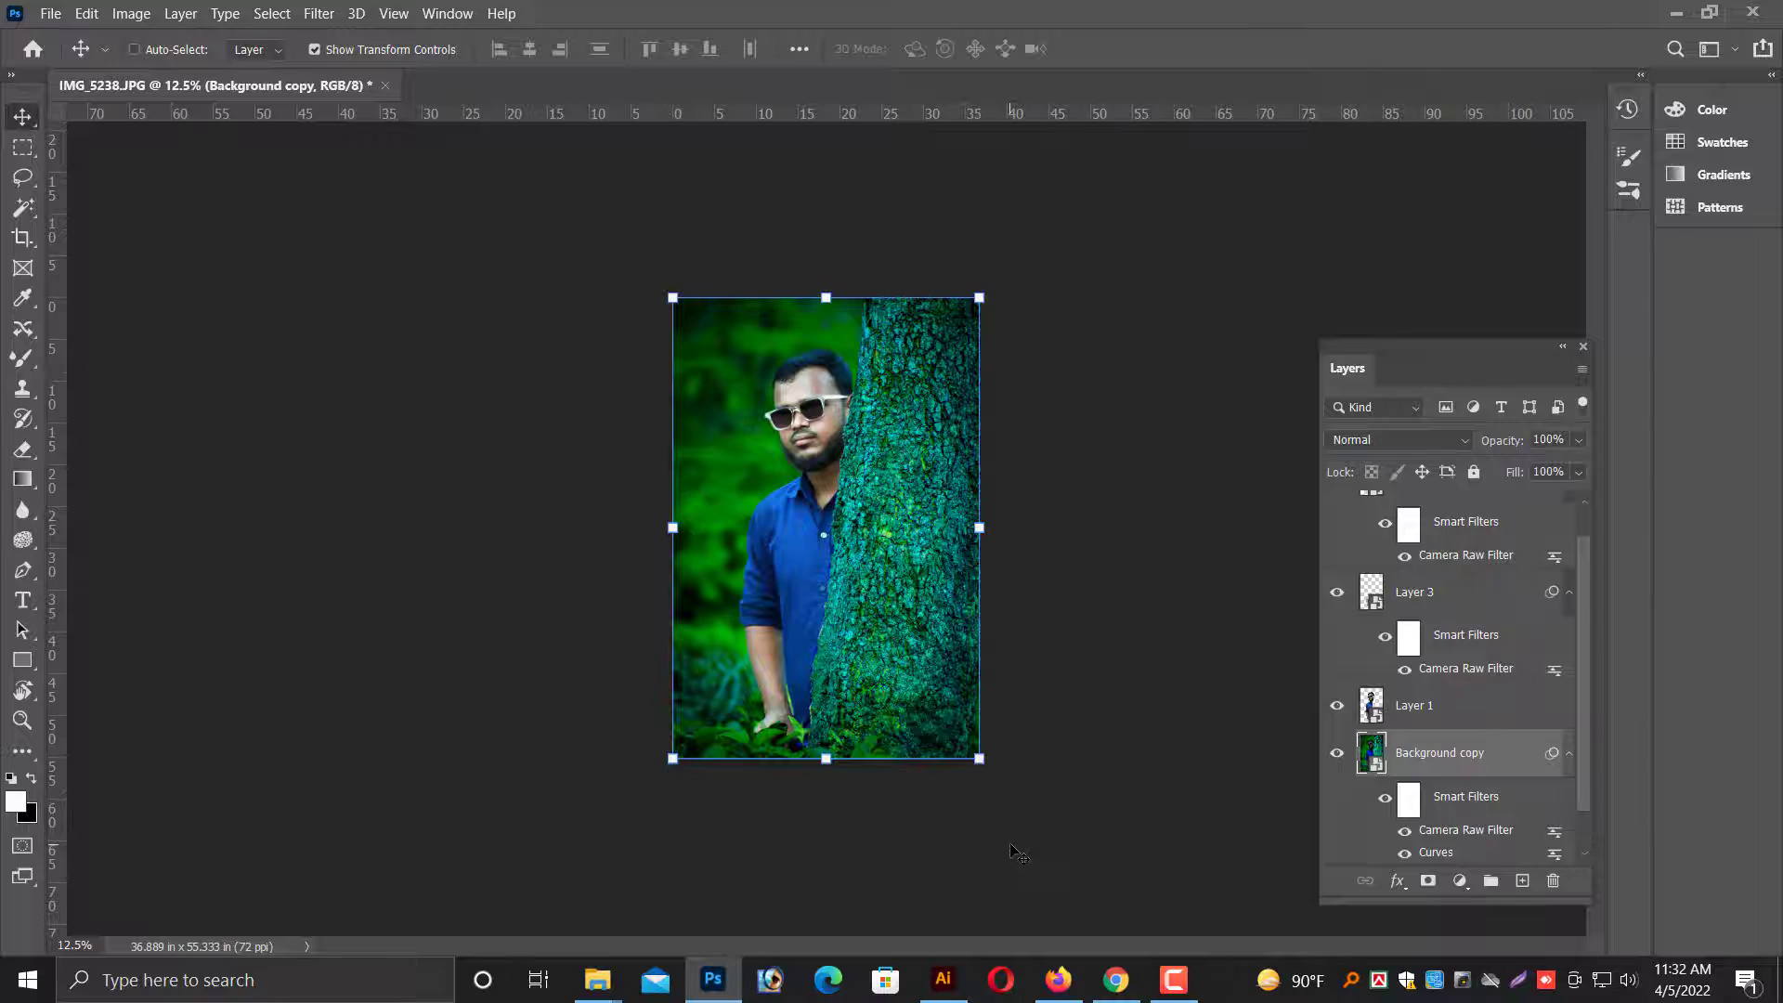
View at 100% and pan down to the graded forearm beside the tree bark.
{"action": "key", "text": "ctrl+1"}
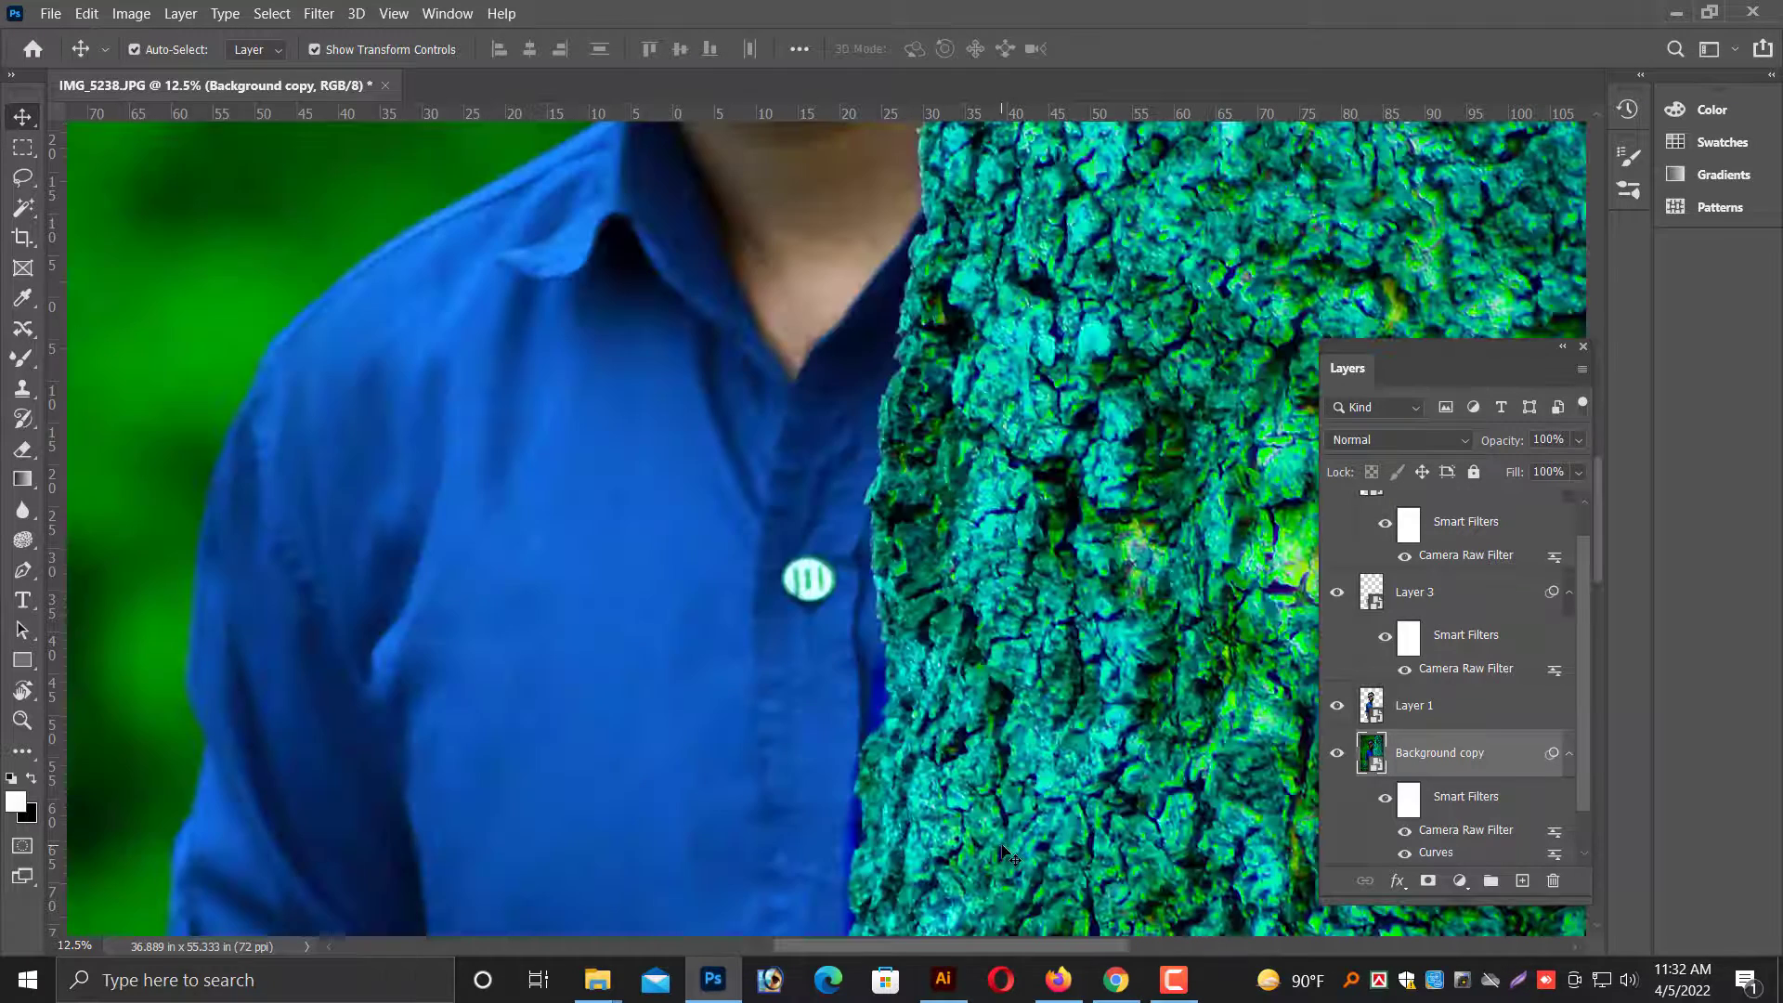
{"action": "scroll", "coordinate": [906, 436], "scroll_direction": "down", "scroll_amount": 3}
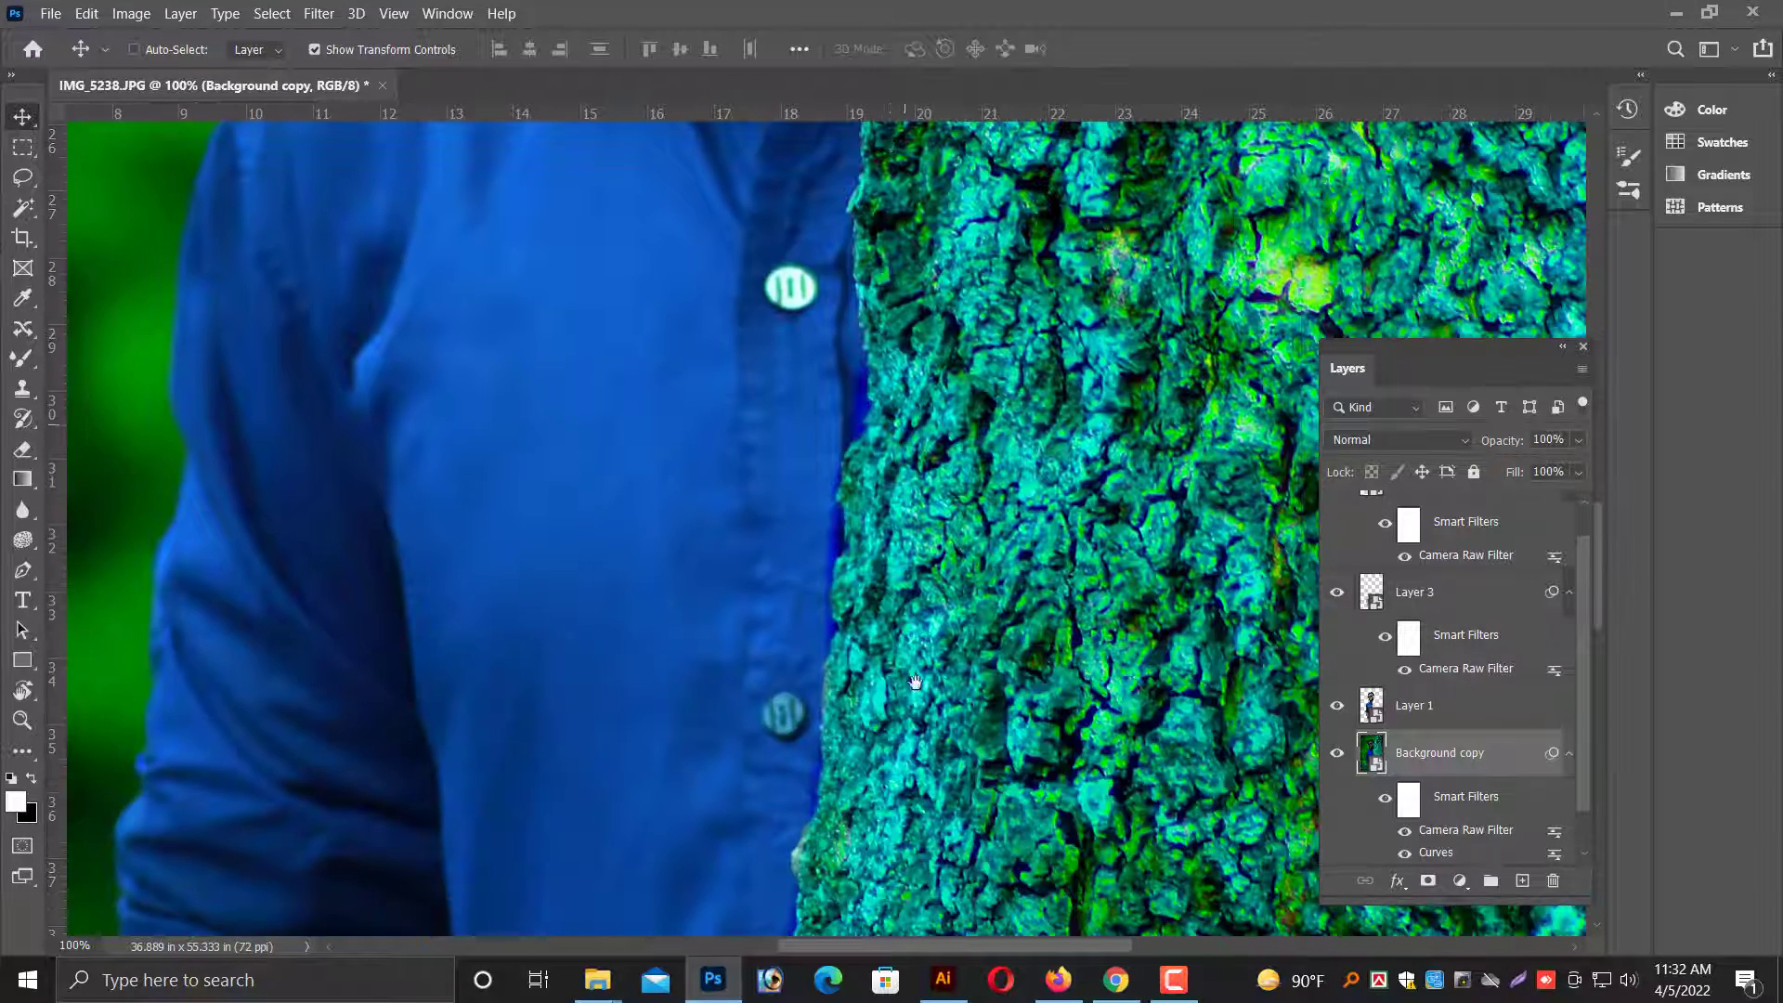
{"action": "scroll", "coordinate": [929, 483], "scroll_direction": "down", "scroll_amount": 3}
{"action": "scroll", "coordinate": [957, 529], "scroll_direction": "down", "scroll_amount": 2}
{"action": "scroll", "coordinate": [986, 571], "scroll_direction": "down", "scroll_amount": 2}
{"action": "scroll", "coordinate": [987, 571], "scroll_direction": "up", "scroll_amount": 2}
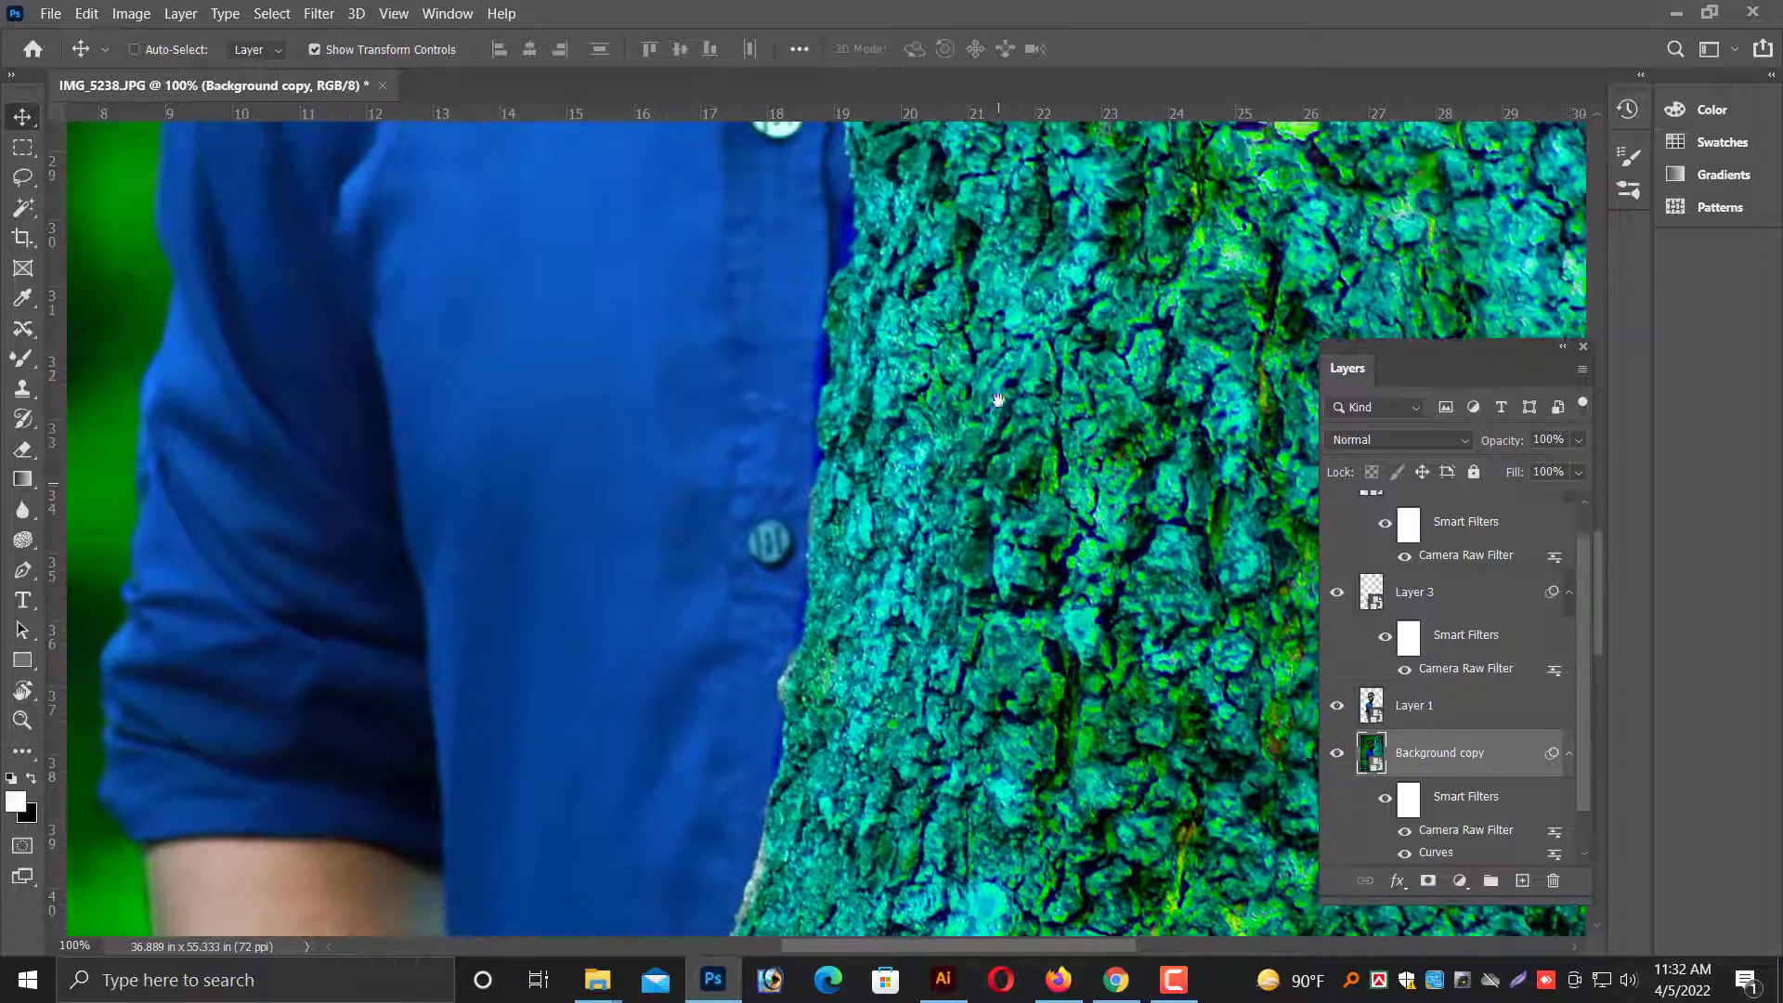
{"action": "scroll", "coordinate": [883, 631], "scroll_direction": "down", "scroll_amount": 3}
{"action": "scroll", "coordinate": [761, 706], "scroll_direction": "down", "scroll_amount": 3}
{"action": "scroll", "coordinate": [650, 780], "scroll_direction": "down", "scroll_amount": 1}
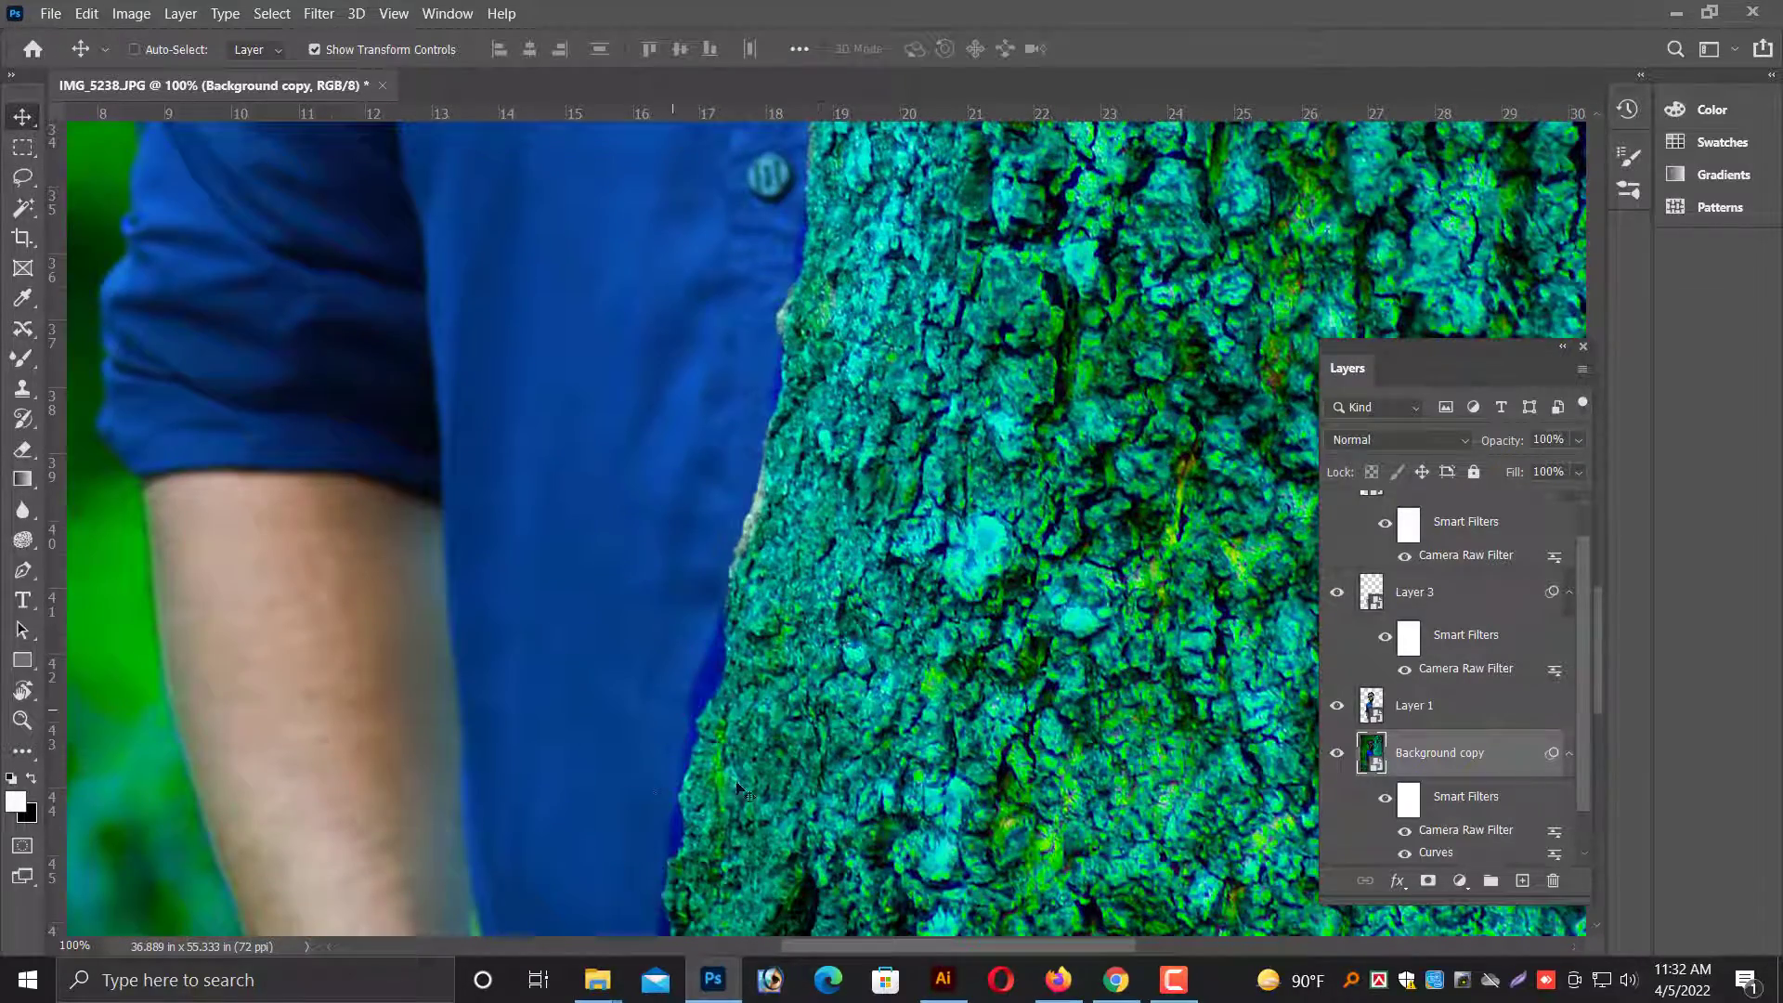
{"action": "left_click_drag", "start_coordinate": [743, 790], "coordinate": [775, 501]}
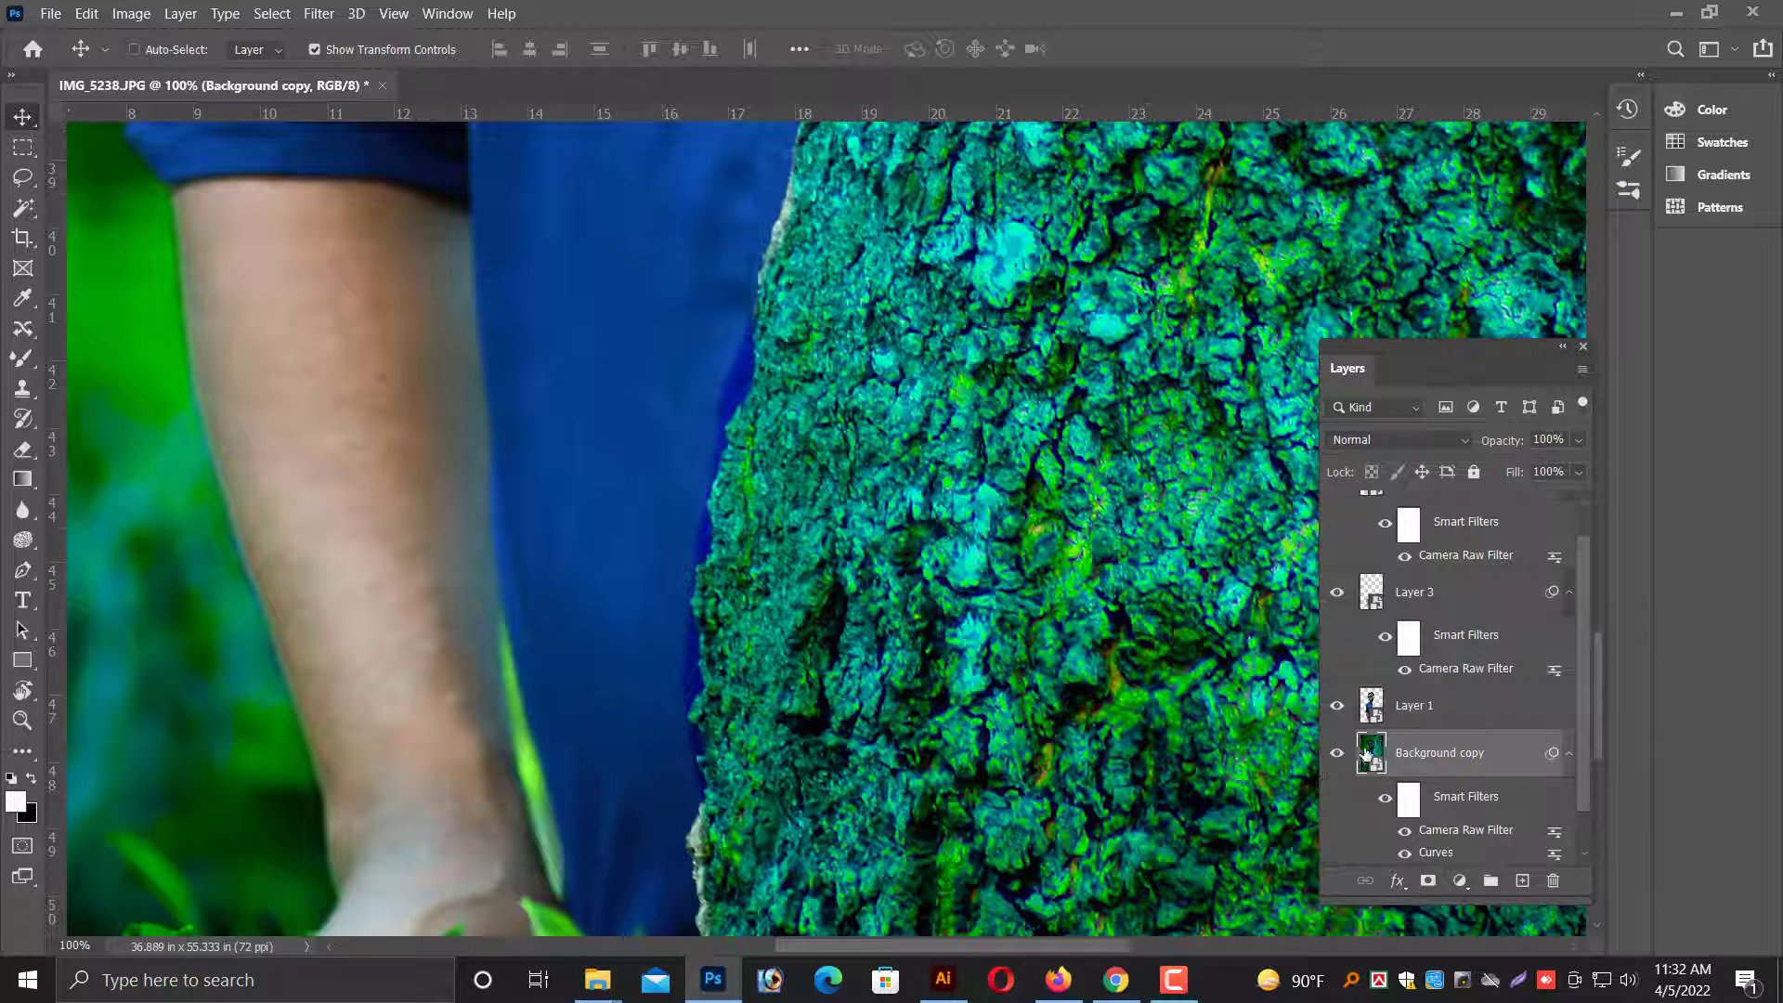
Abandon the Clone Stamp after its undefined-source errors, return to the Move tool and zoom out.
{"action": "left_click", "coordinate": [22, 388]}
{"action": "left_click", "coordinate": [661, 469]}
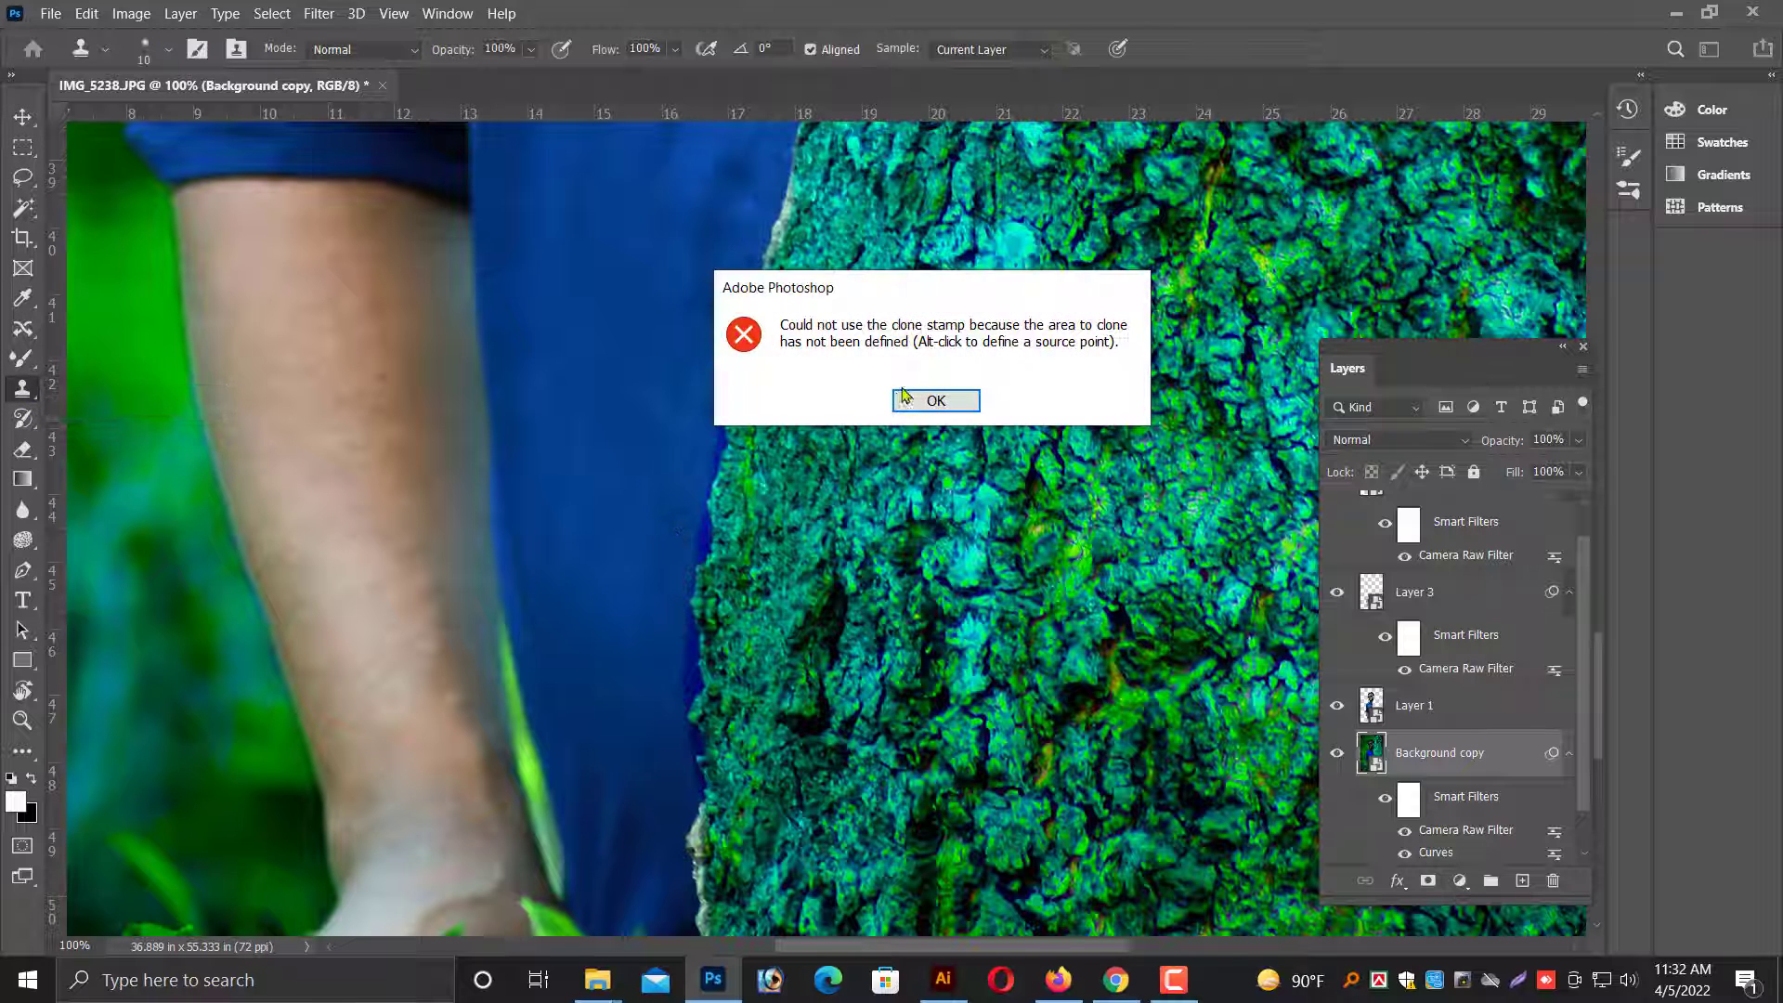
{"action": "left_click", "coordinate": [902, 394]}
{"action": "left_click", "coordinate": [940, 401]}
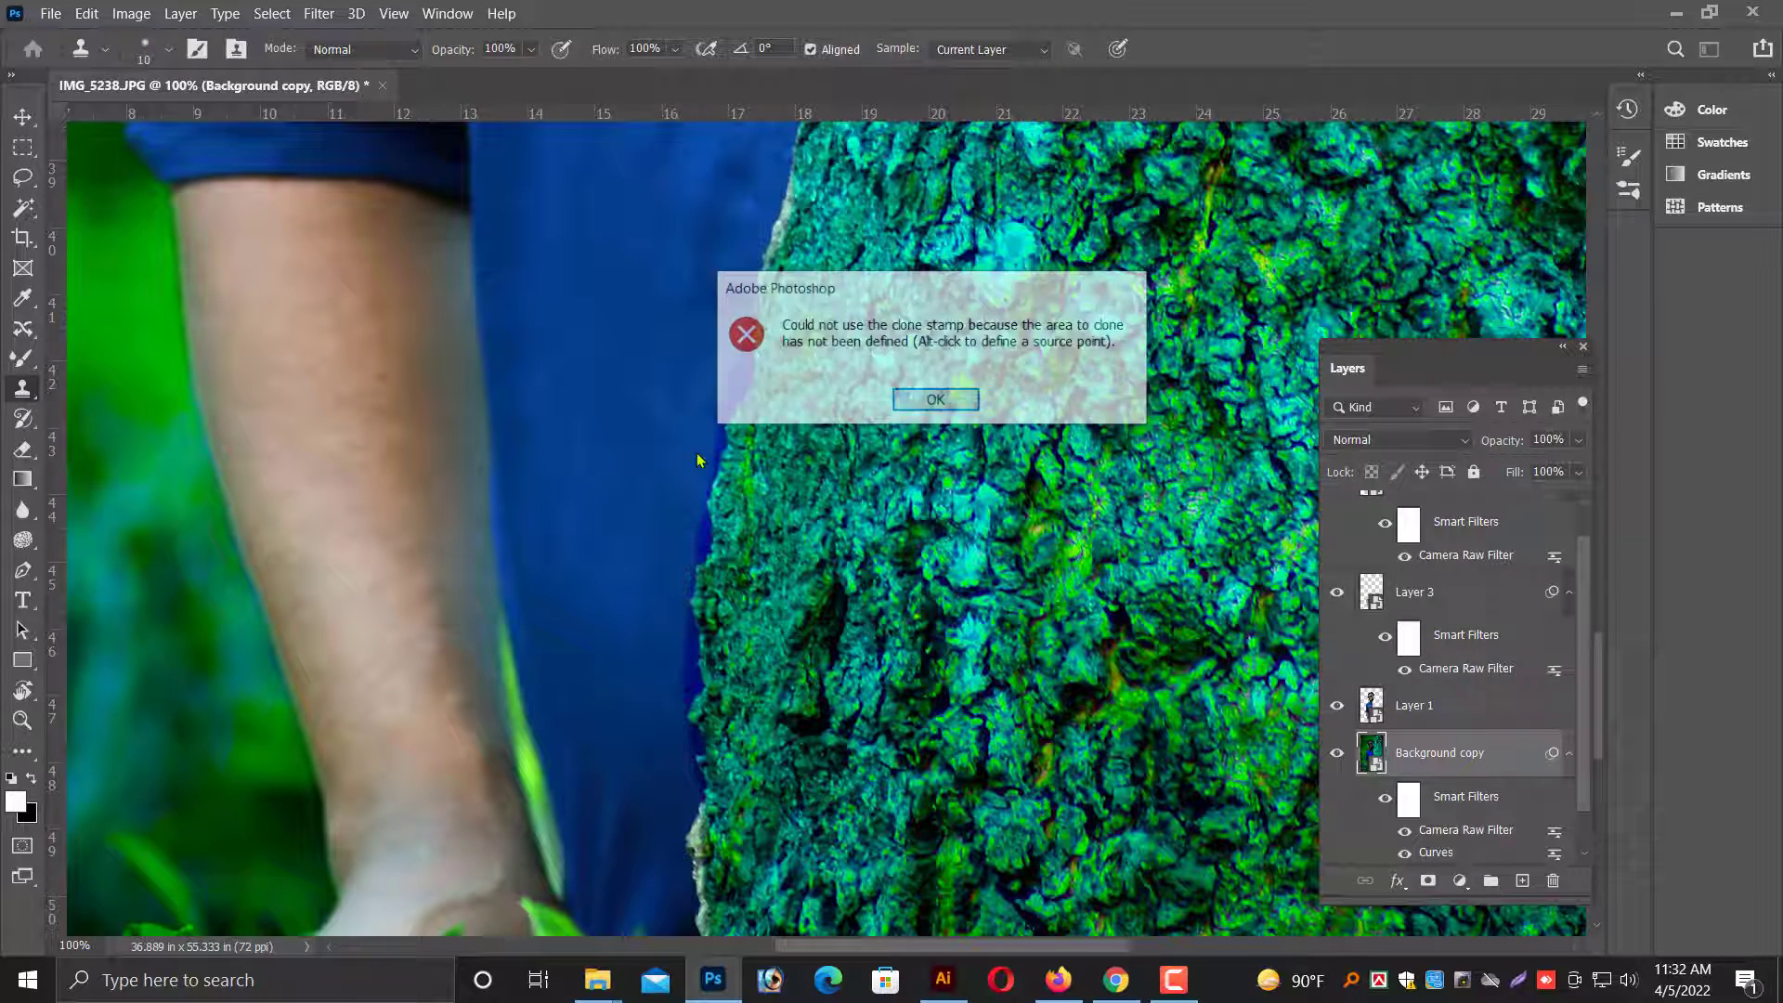
{"action": "left_click", "coordinate": [940, 402]}
{"action": "left_click", "coordinate": [22, 116]}
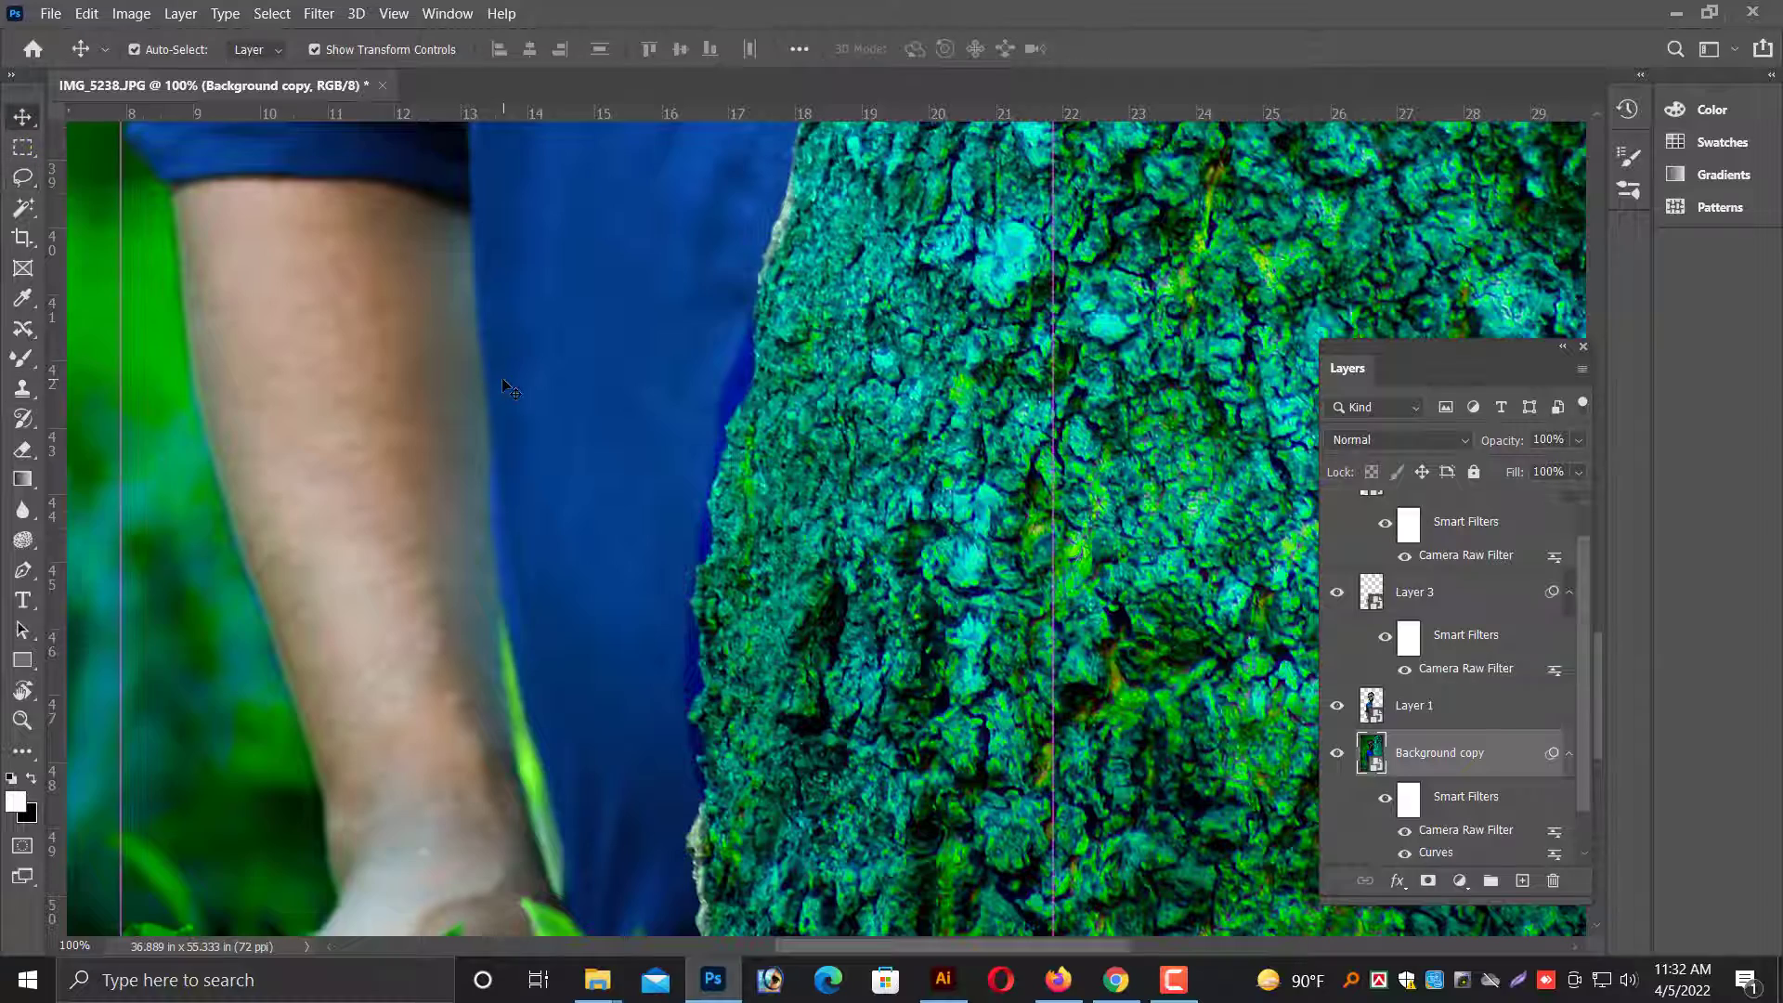
{"action": "key", "text": "ctrl+minus"}
{"action": "key", "text": "ctrl+minus"}
{"action": "key", "text": "ctrl+minus"}
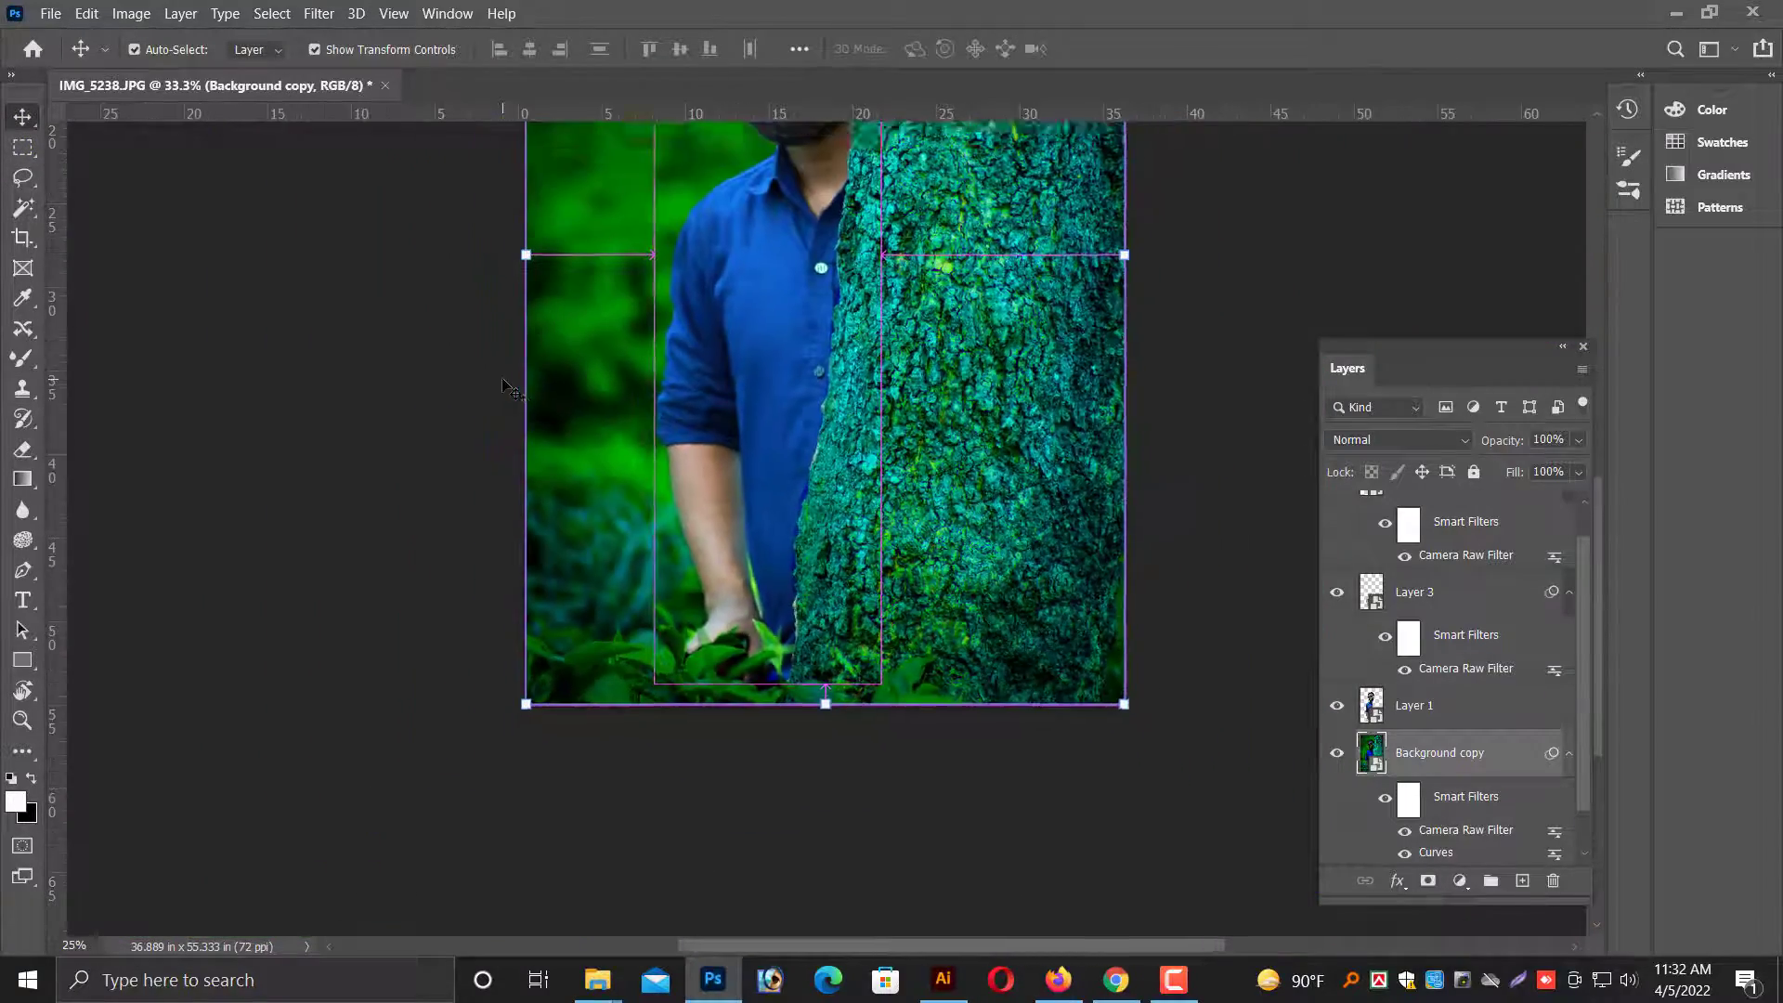
{"action": "key", "text": "ctrl+minus"}
{"action": "key", "text": "ctrl+minus"}
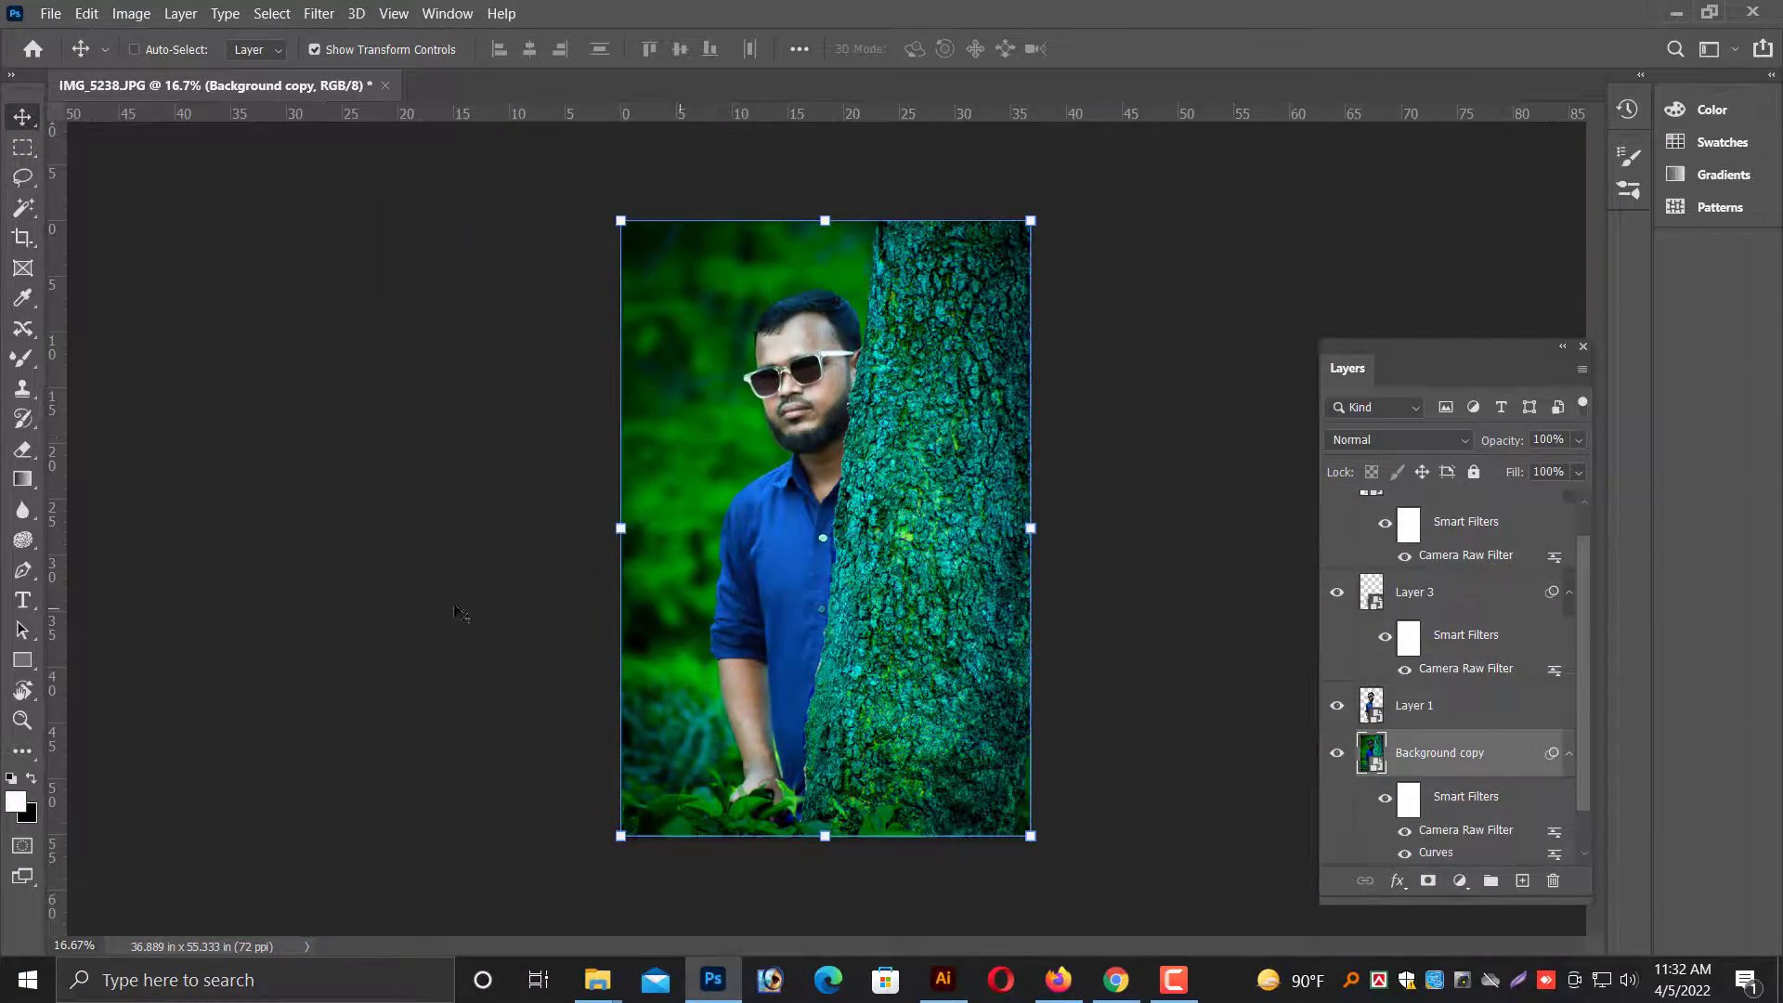
Select Layer 2, Layer 3 and Layer 1 together and merge them into a single Layer 2.
{"action": "scroll", "coordinate": [1356, 604], "scroll_direction": "up", "scroll_amount": 1}
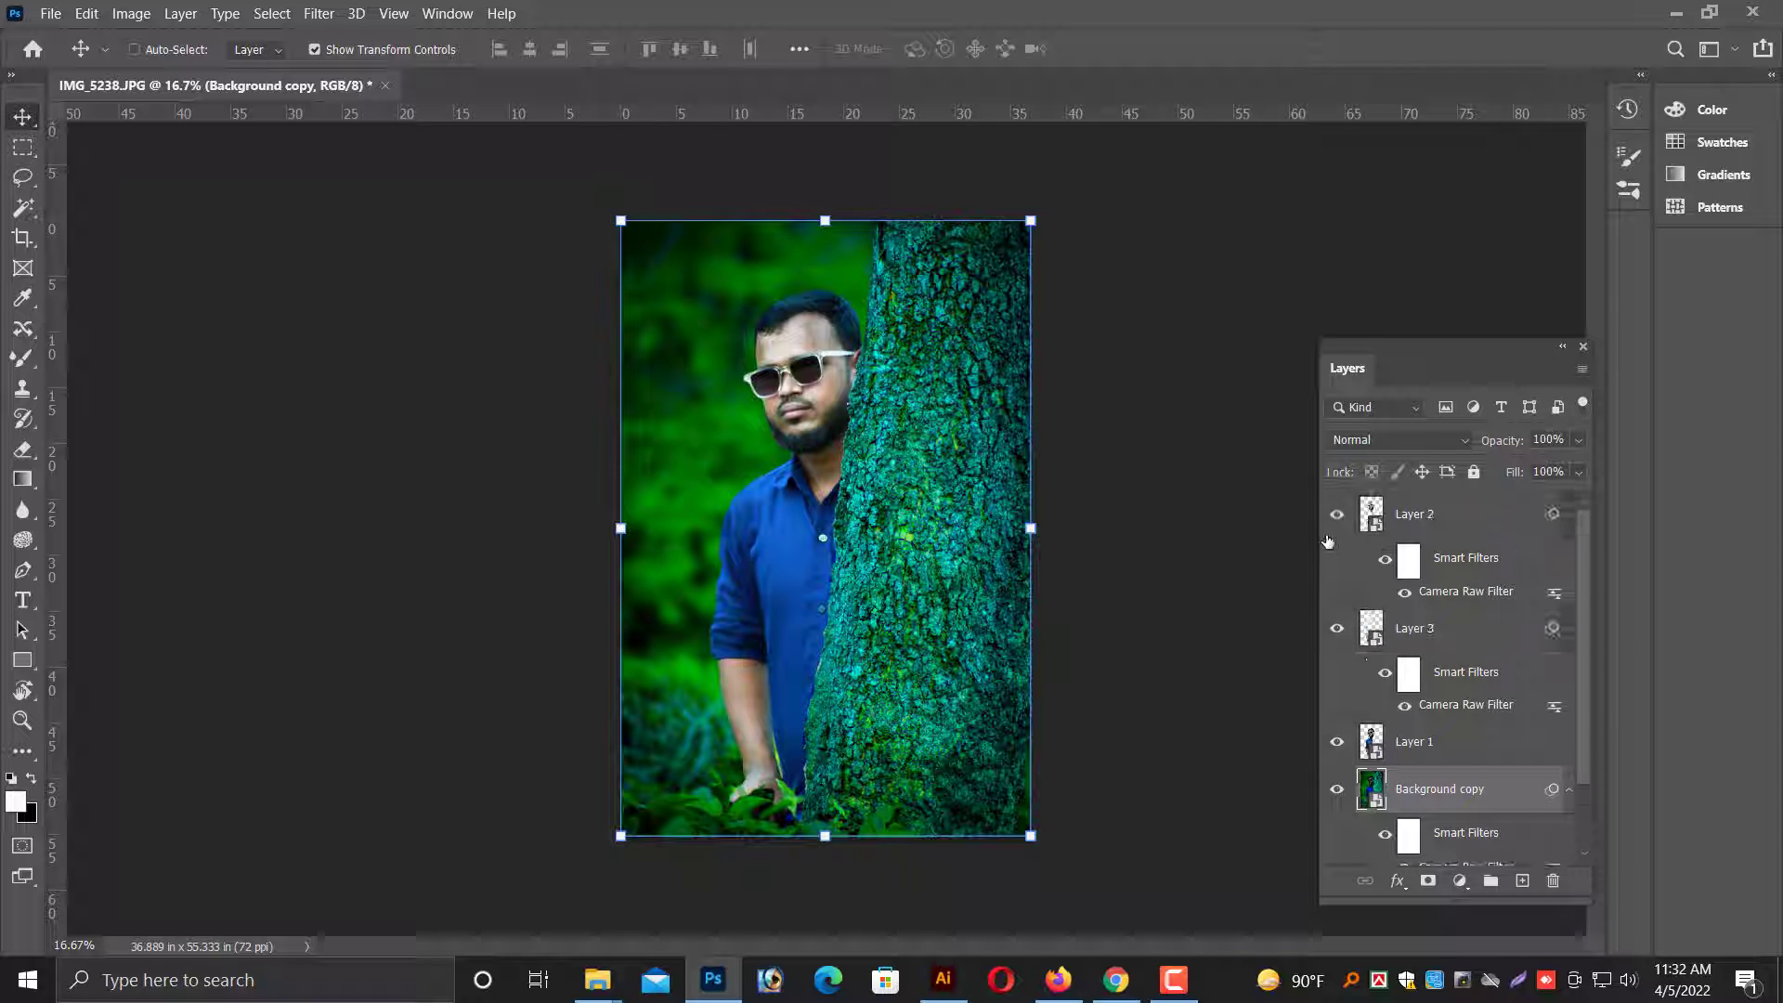
{"action": "left_click", "coordinate": [1371, 516]}
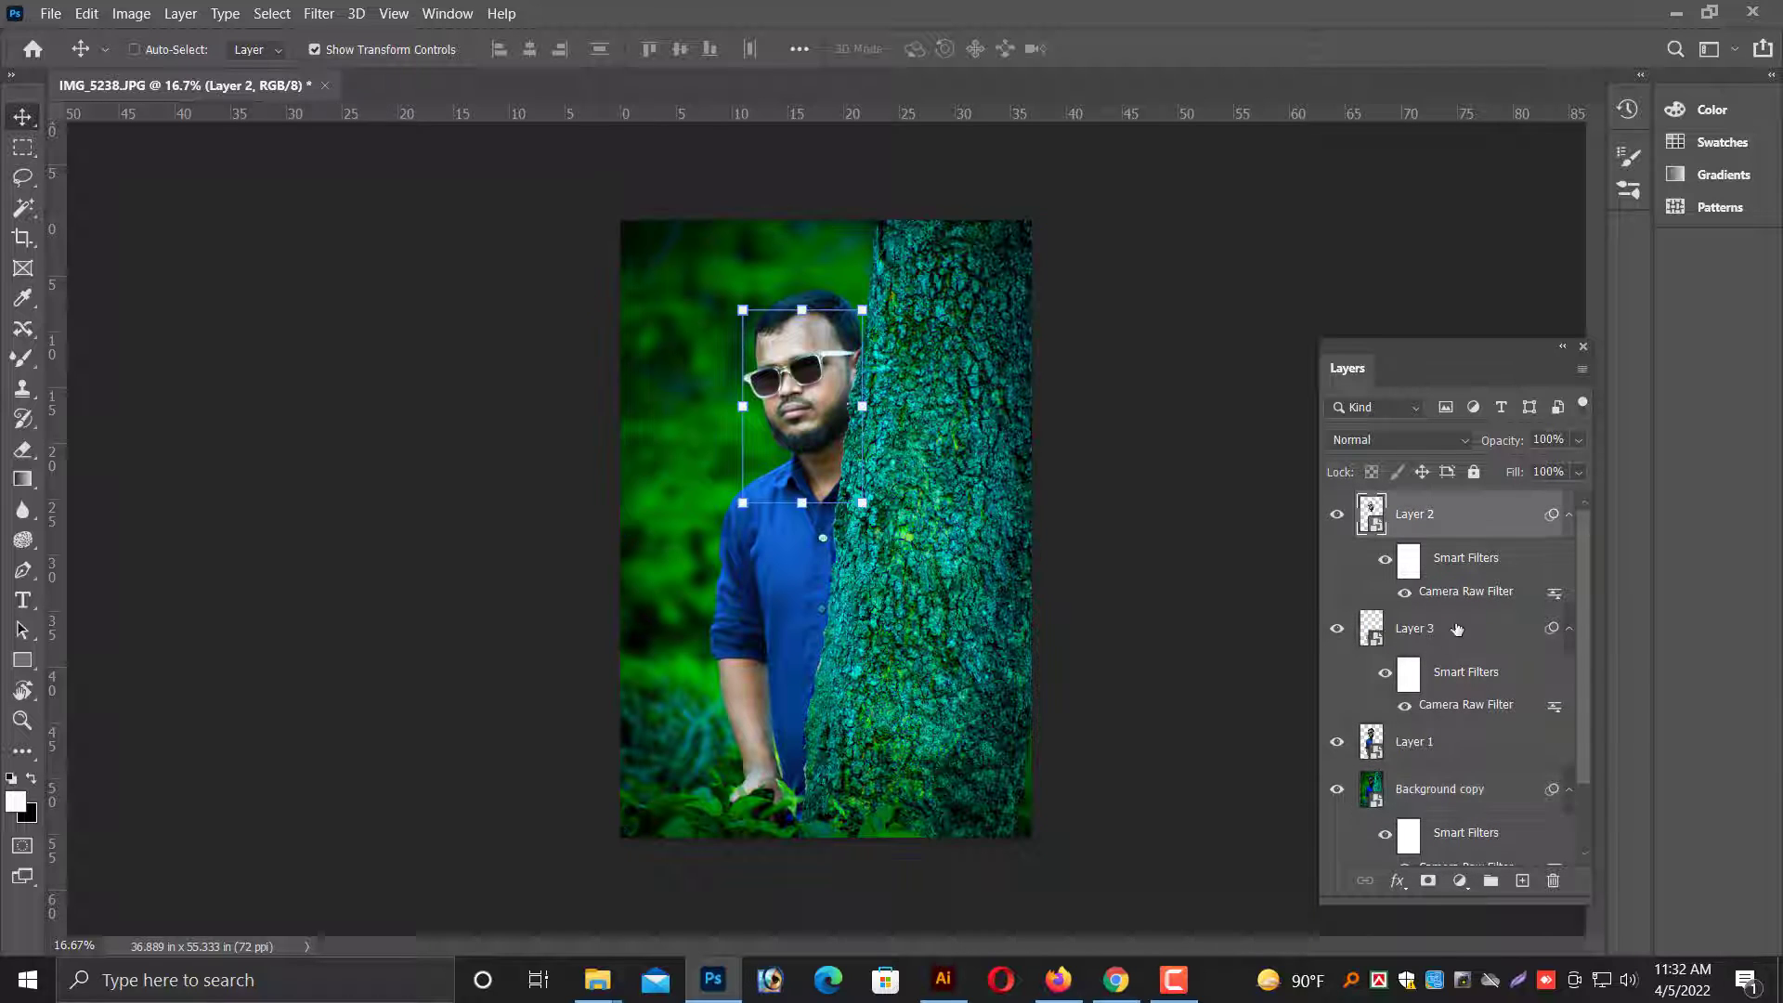
{"action": "left_click", "coordinate": [1372, 625], "text": "shift"}
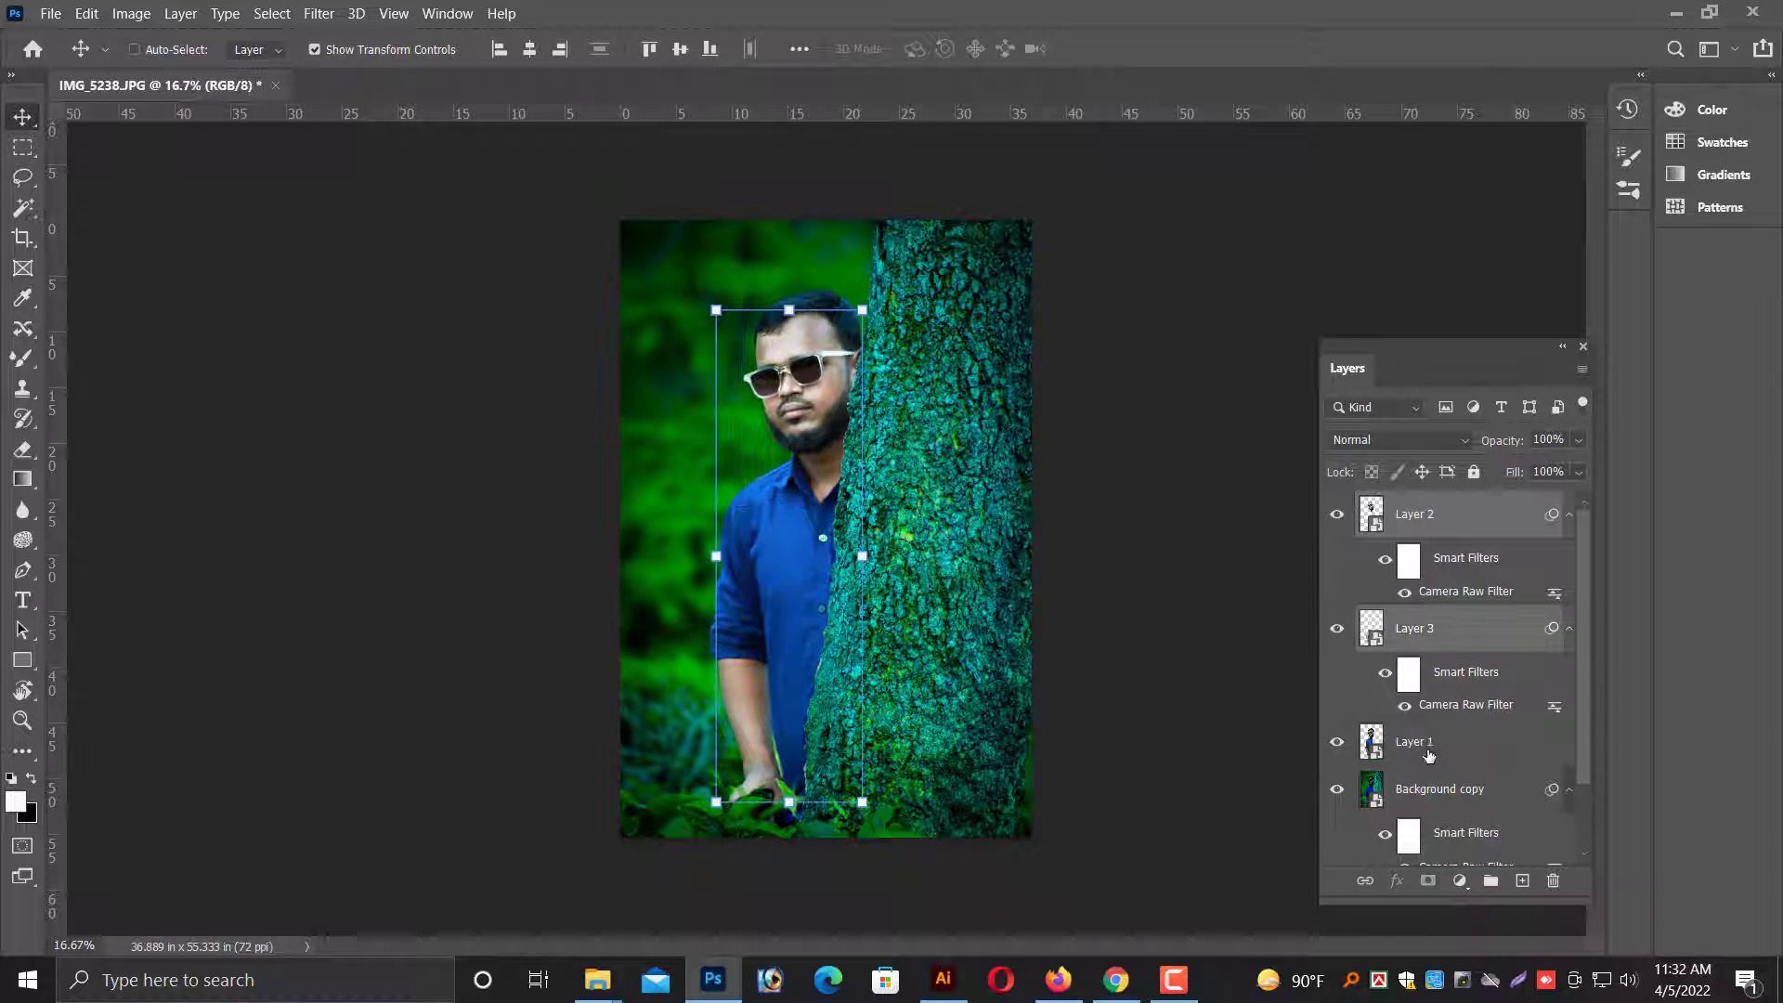
{"action": "left_click", "coordinate": [1372, 741], "text": "shift"}
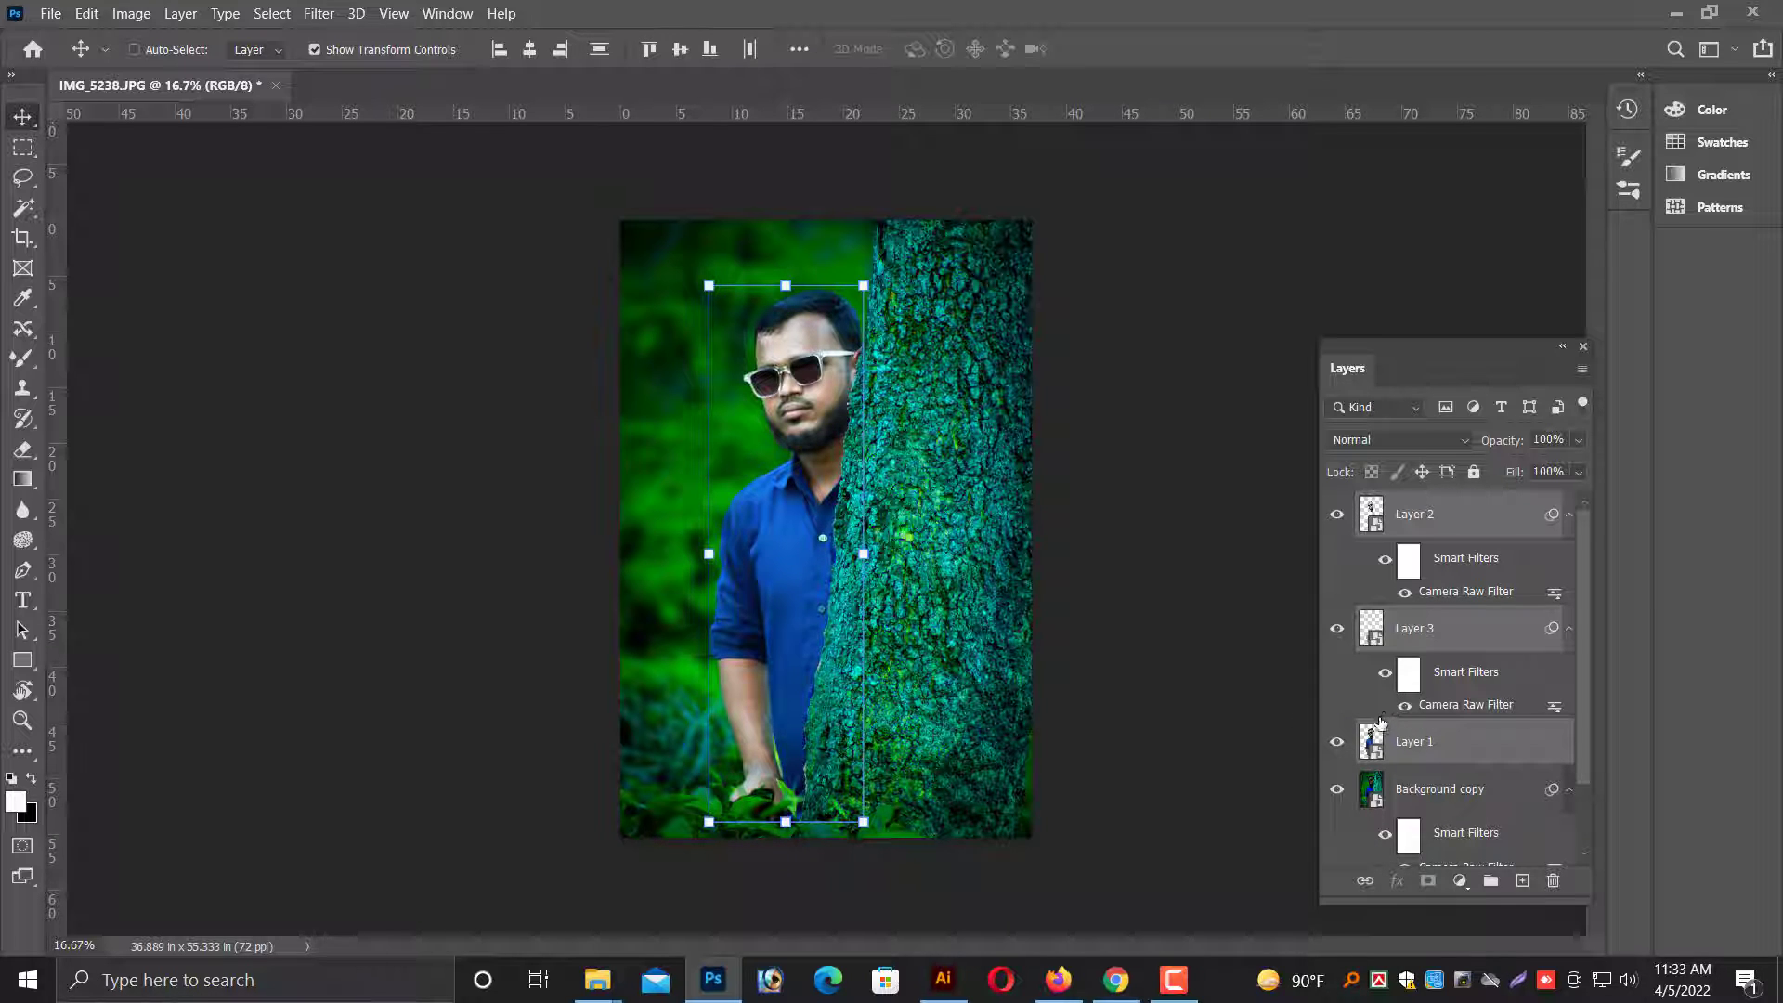
{"action": "right_click", "coordinate": [1435, 751]}
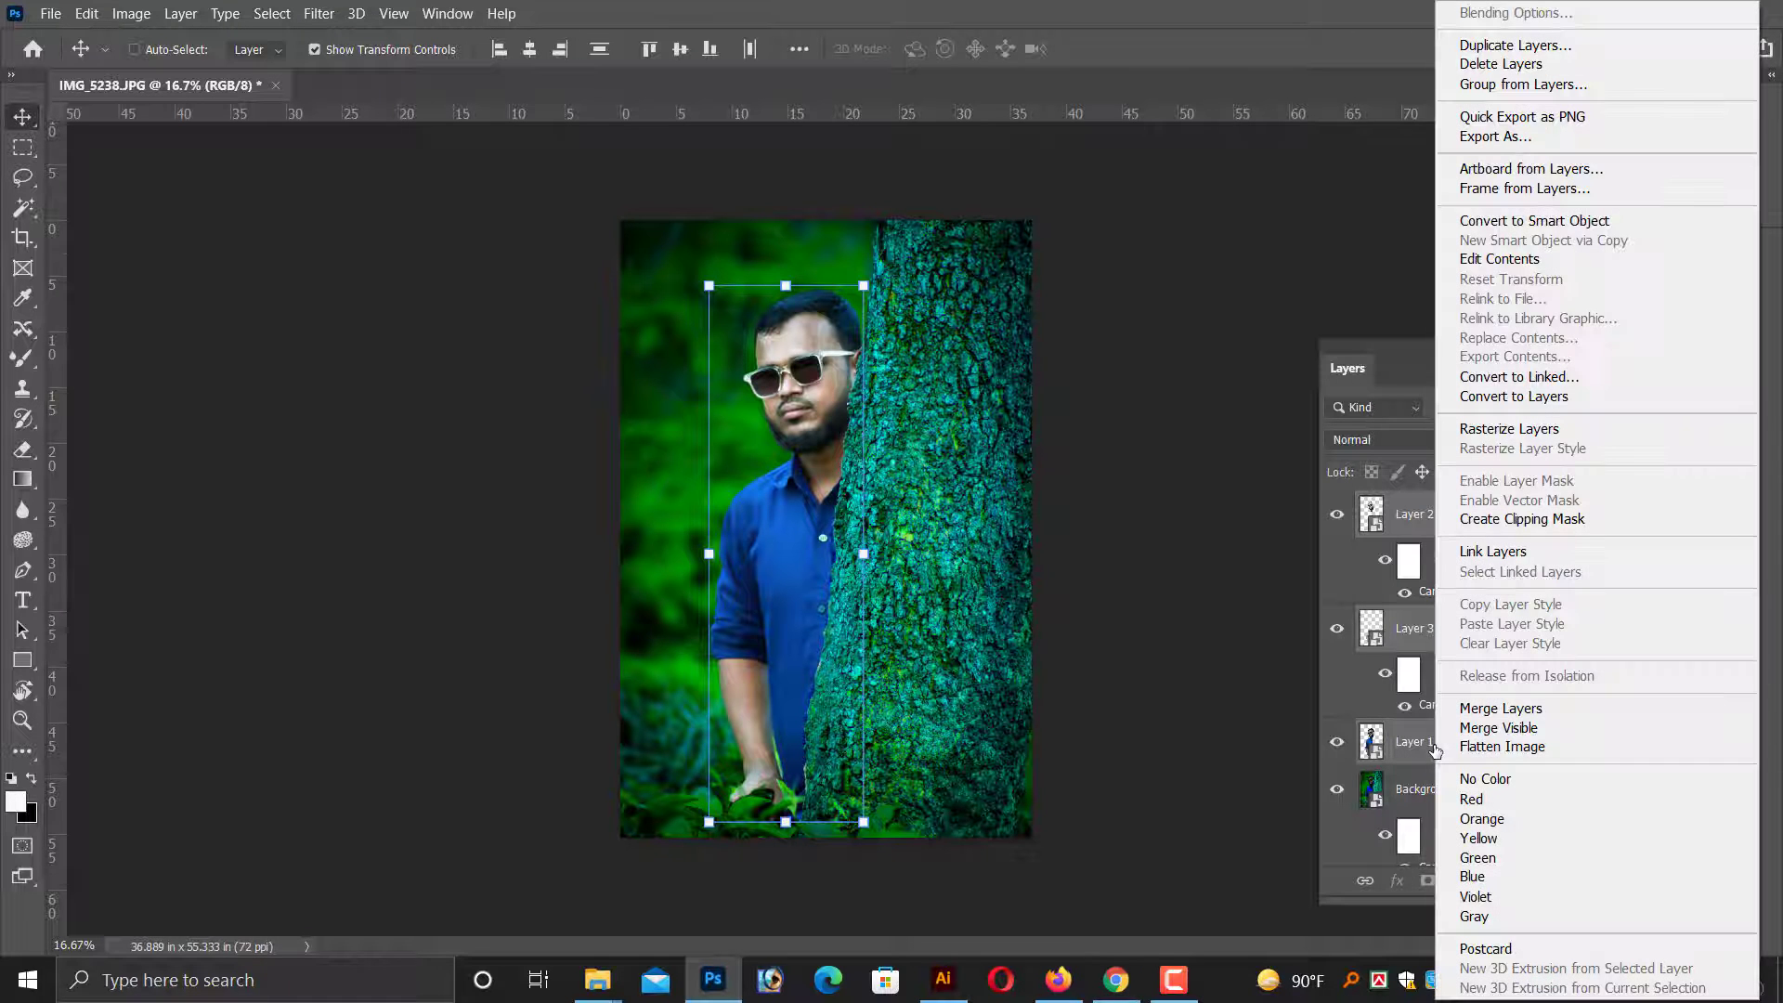
{"action": "left_click", "coordinate": [1500, 709]}
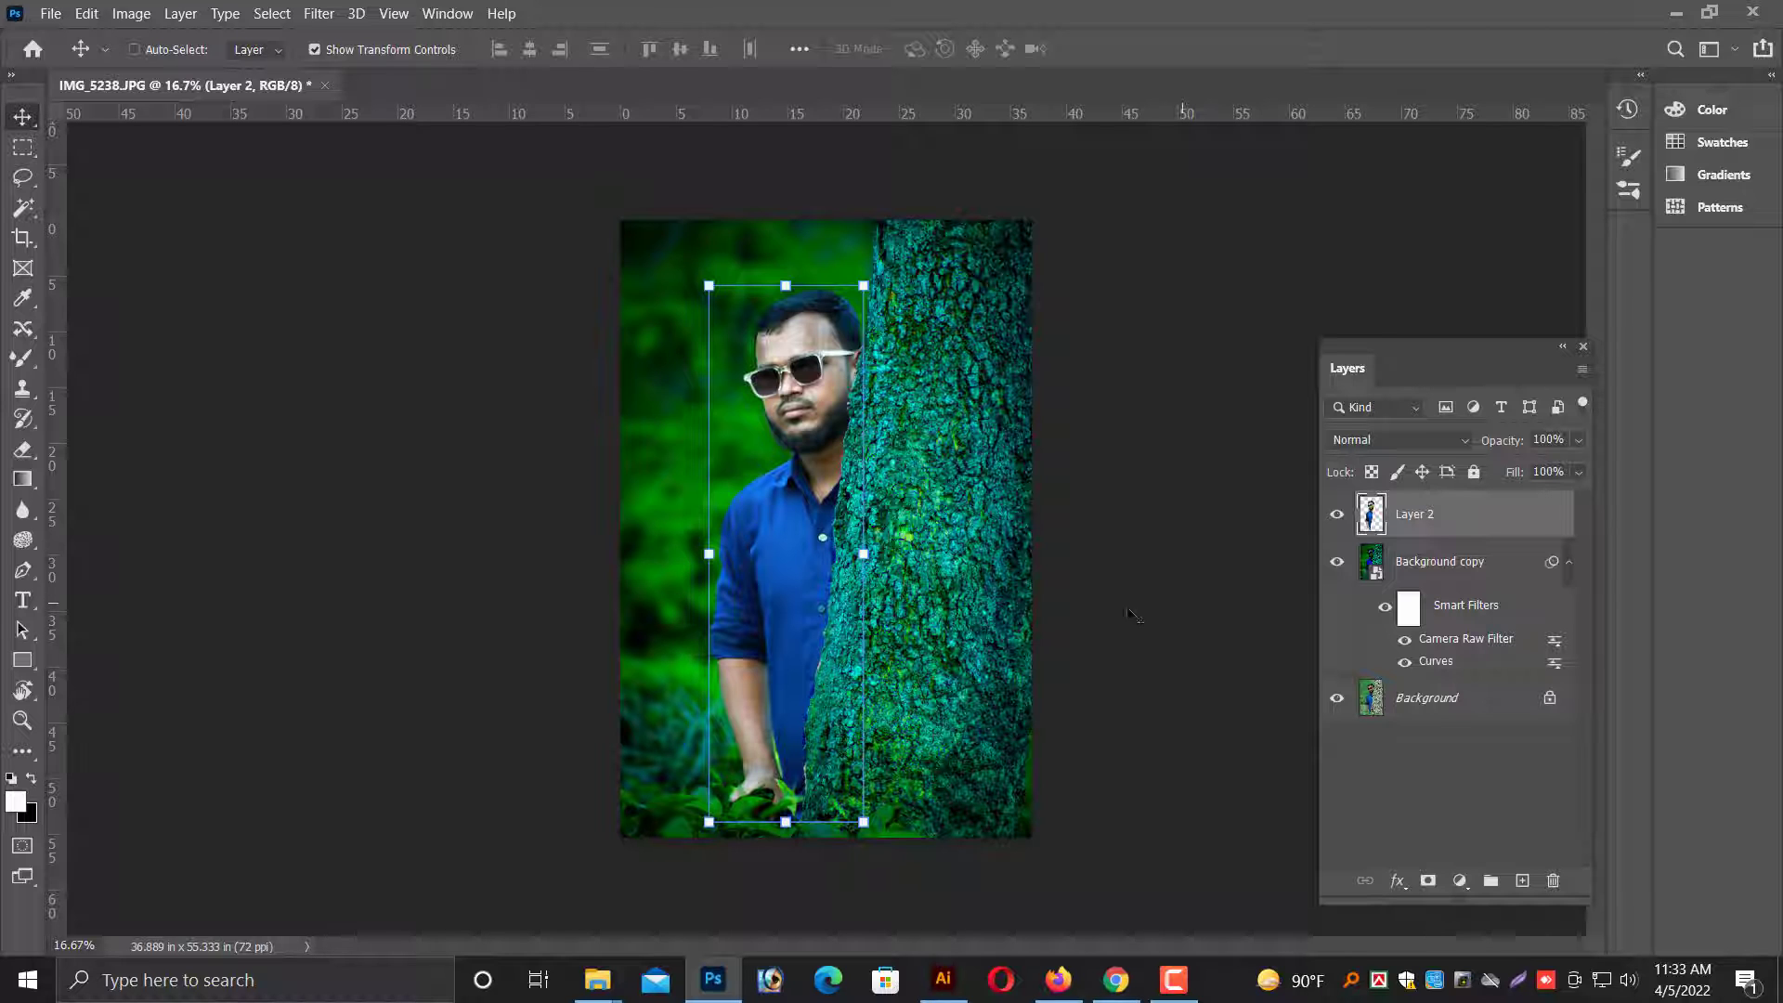
{"action": "left_click", "coordinate": [1337, 513]}
{"action": "left_click", "coordinate": [1337, 561]}
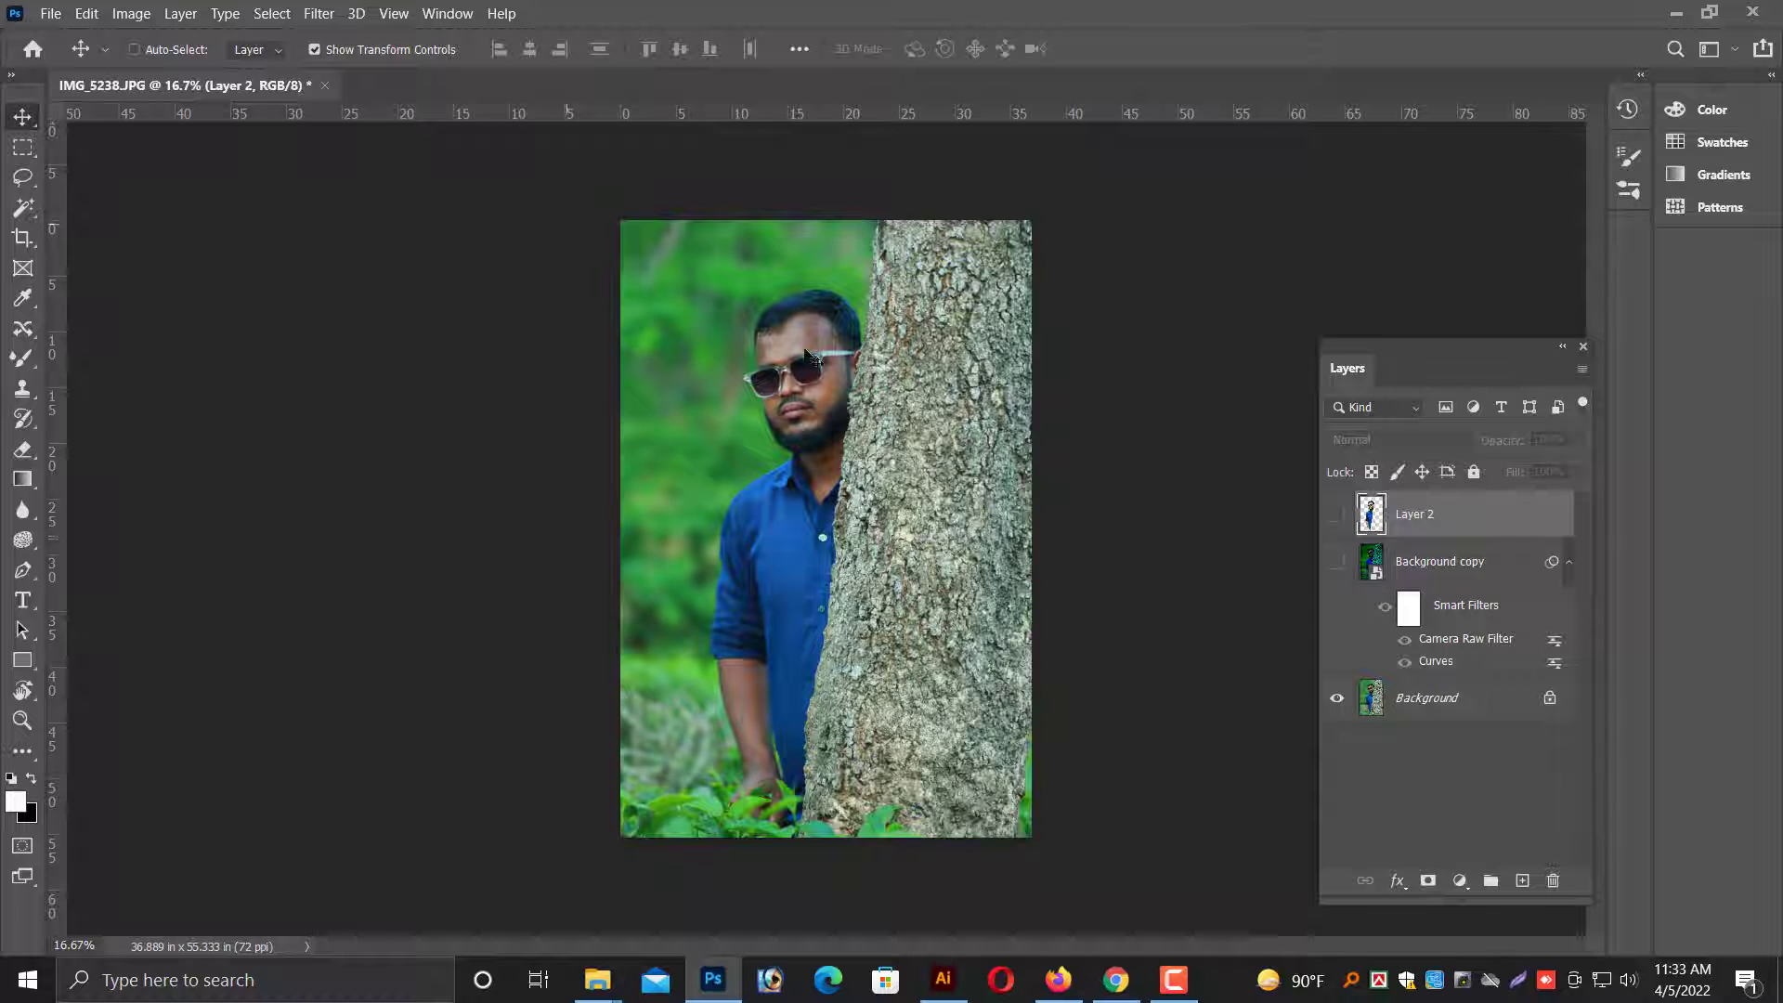
{"action": "left_click", "coordinate": [1337, 513]}
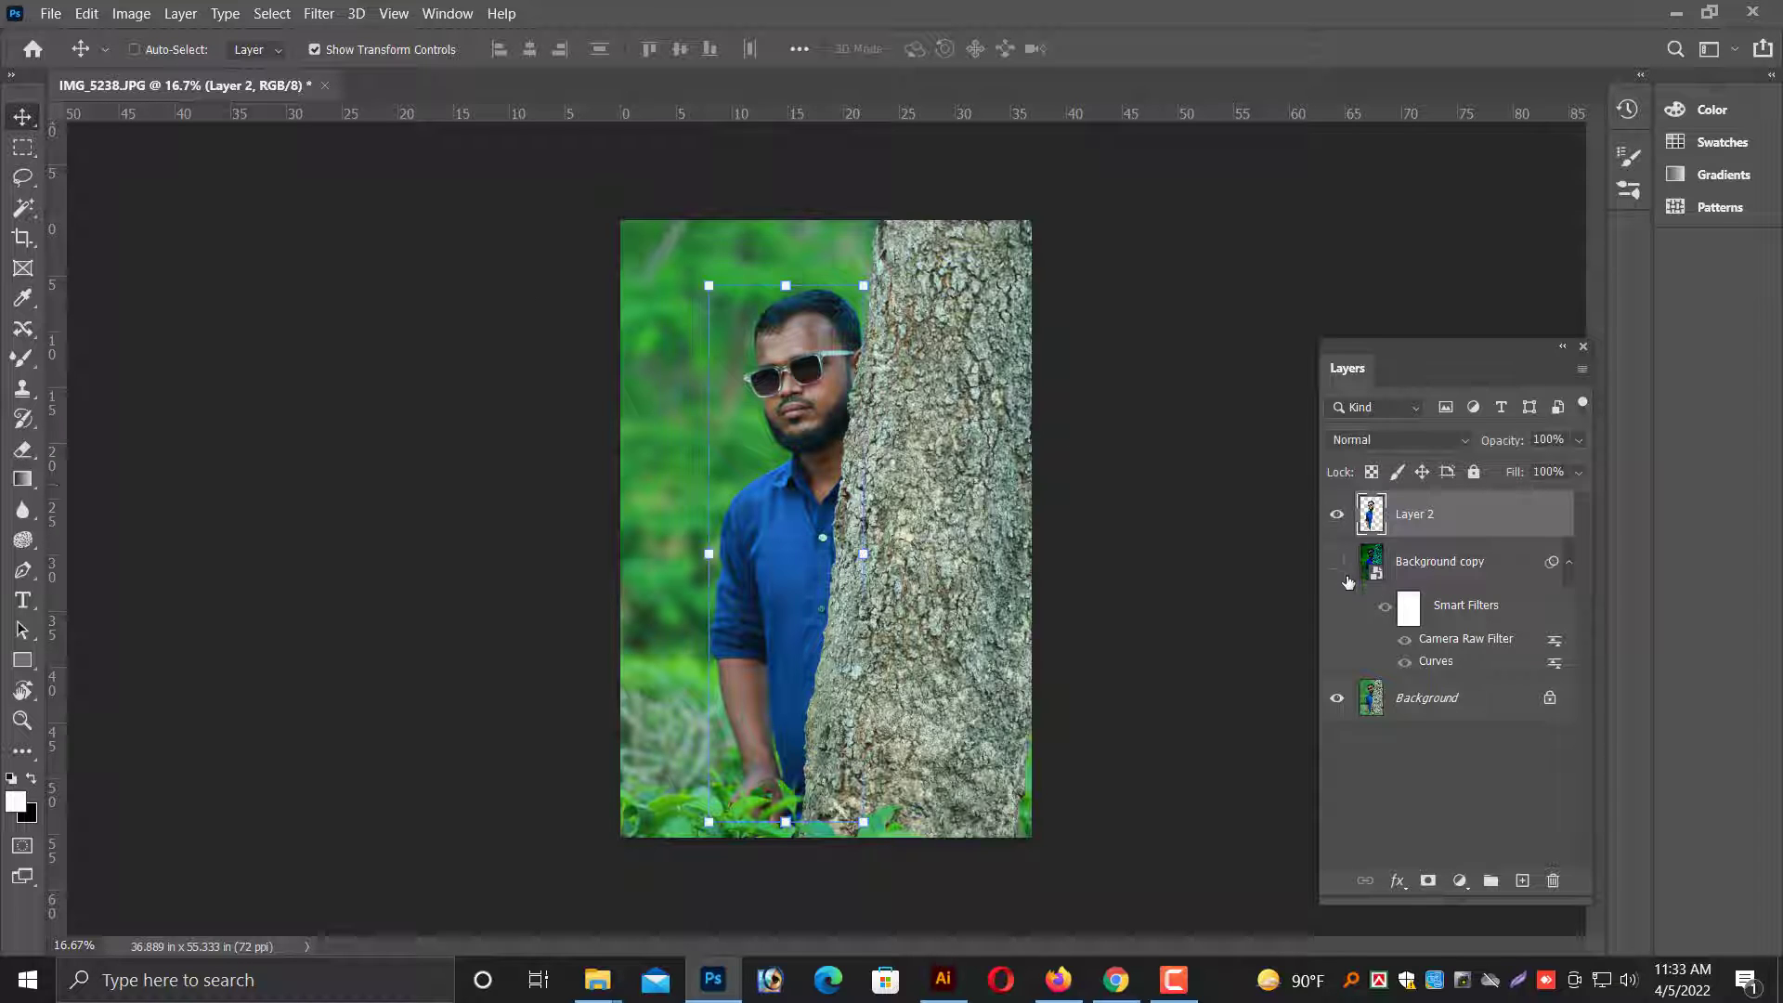
{"action": "left_click", "coordinate": [1337, 561]}
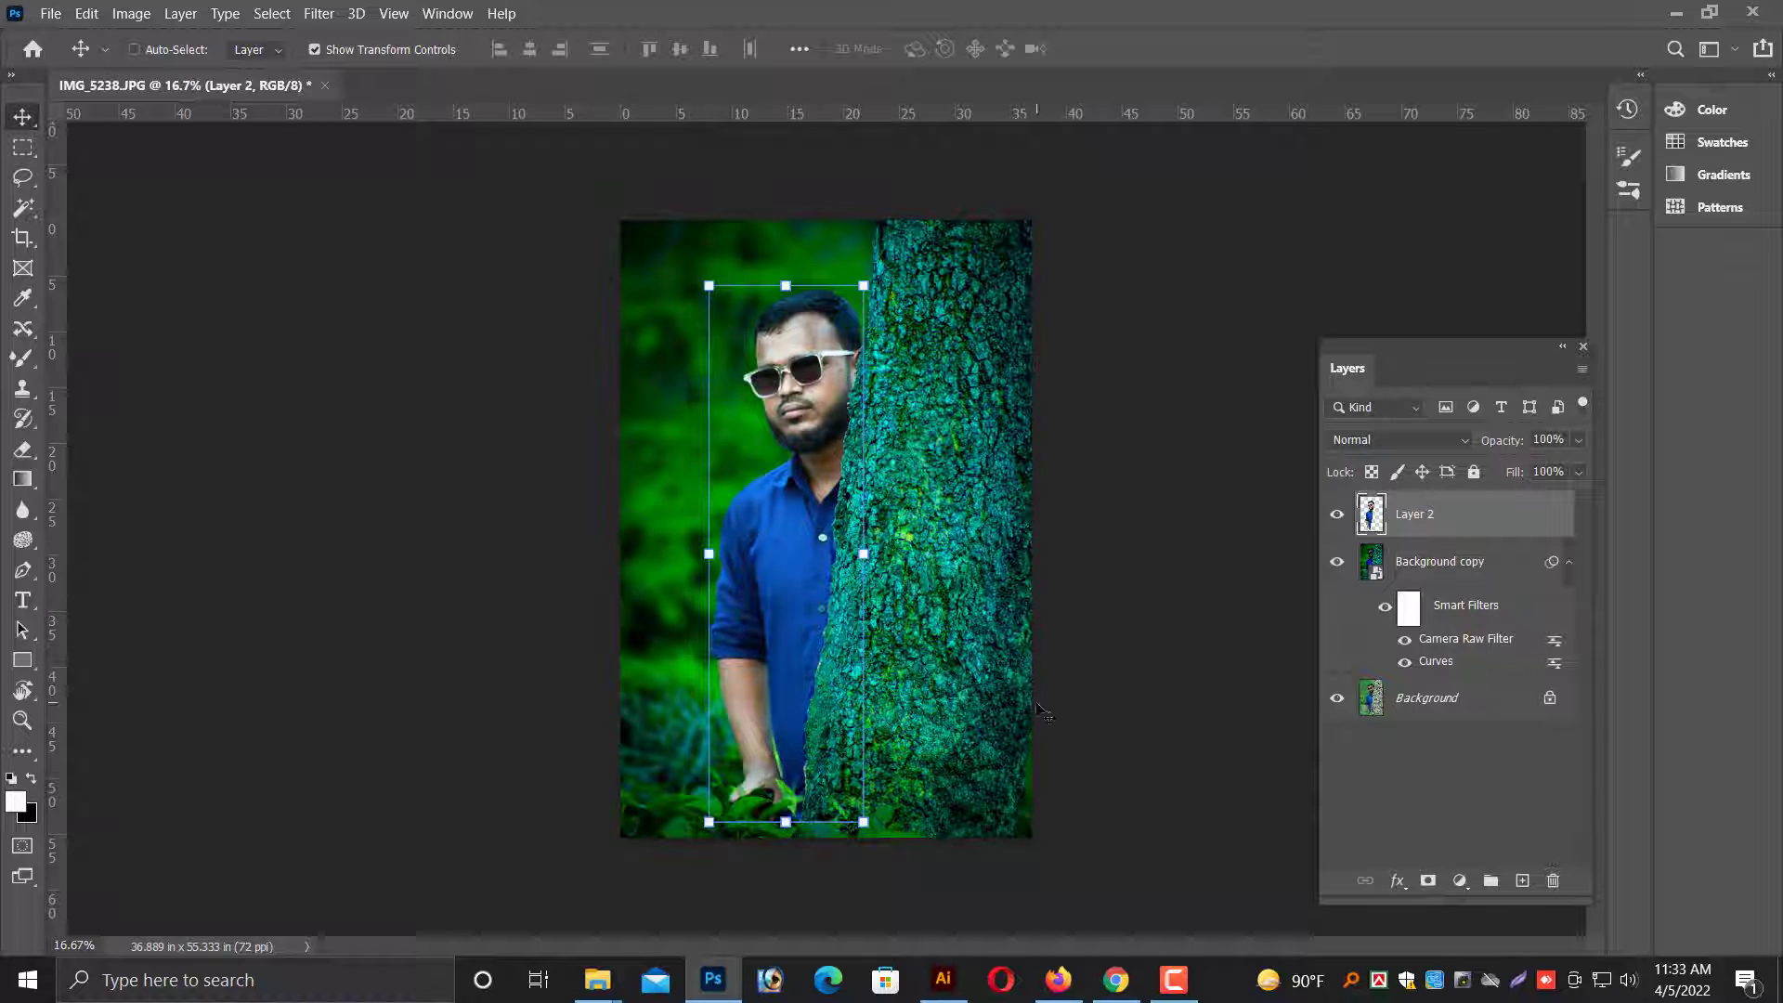
{"action": "key", "text": "ctrl+plus"}
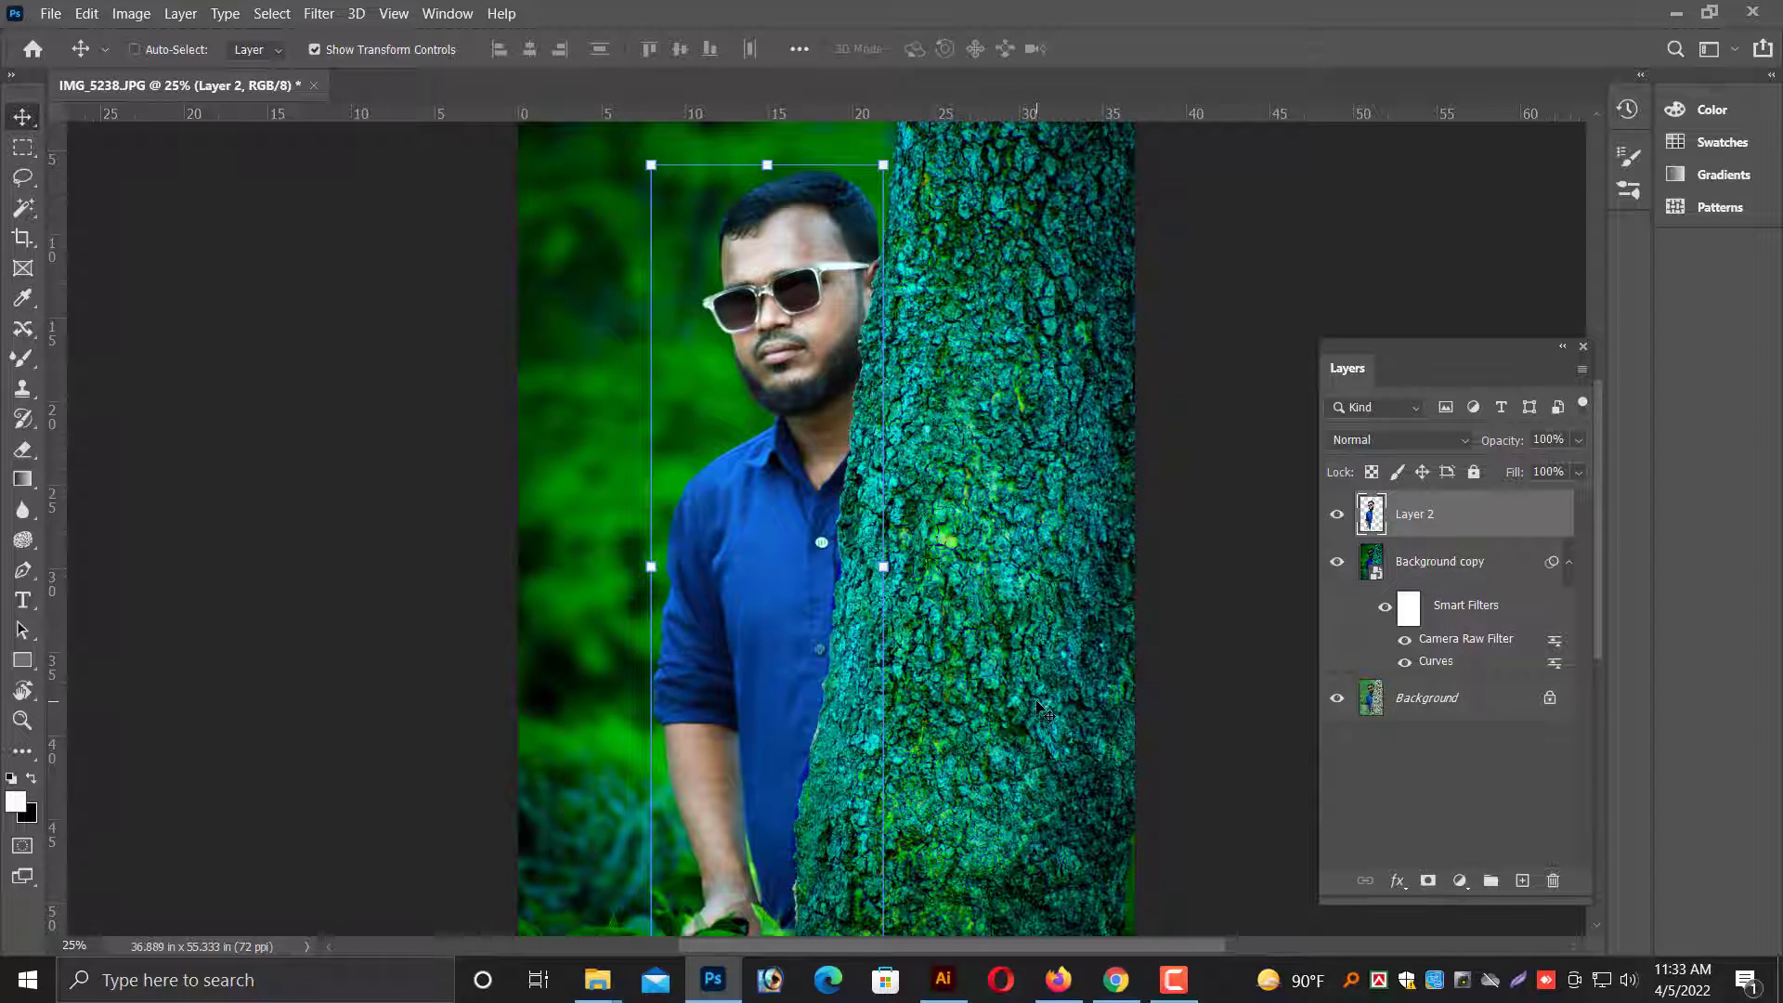
{"action": "scroll", "coordinate": [1042, 710], "scroll_direction": "down", "scroll_amount": 1}
{"action": "key", "text": "ctrl+minus"}
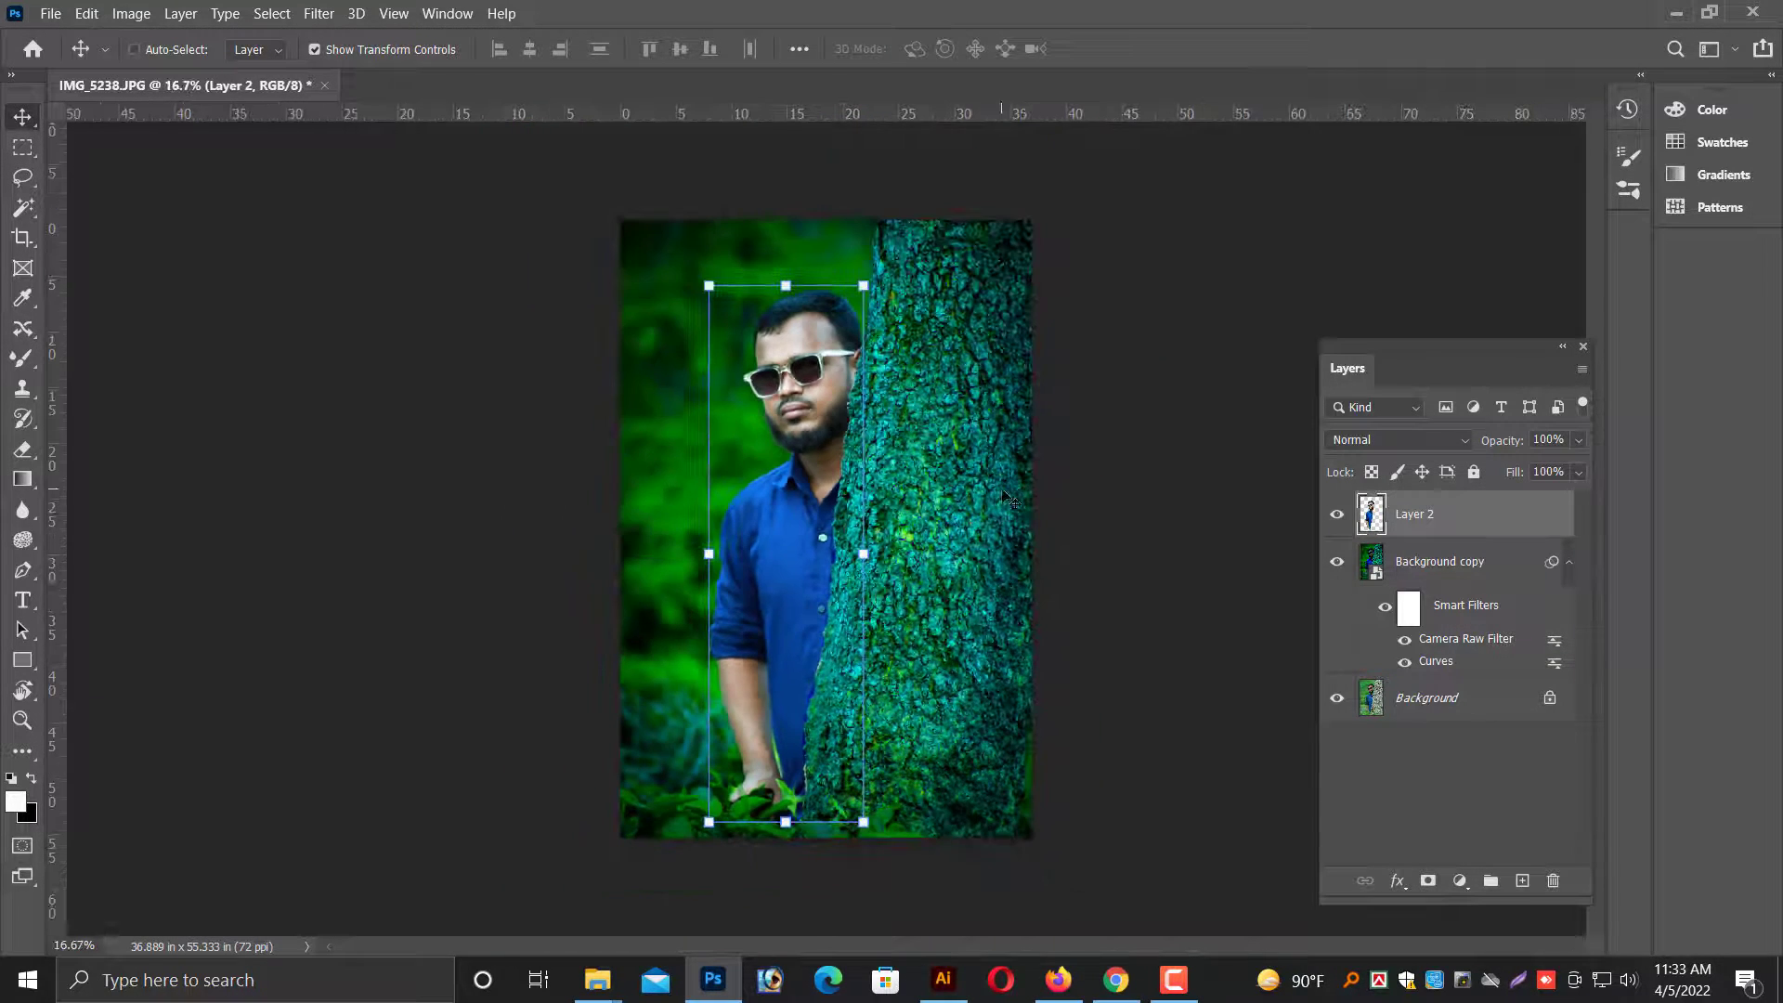
{"action": "left_click", "coordinate": [1373, 571], "text": "shift"}
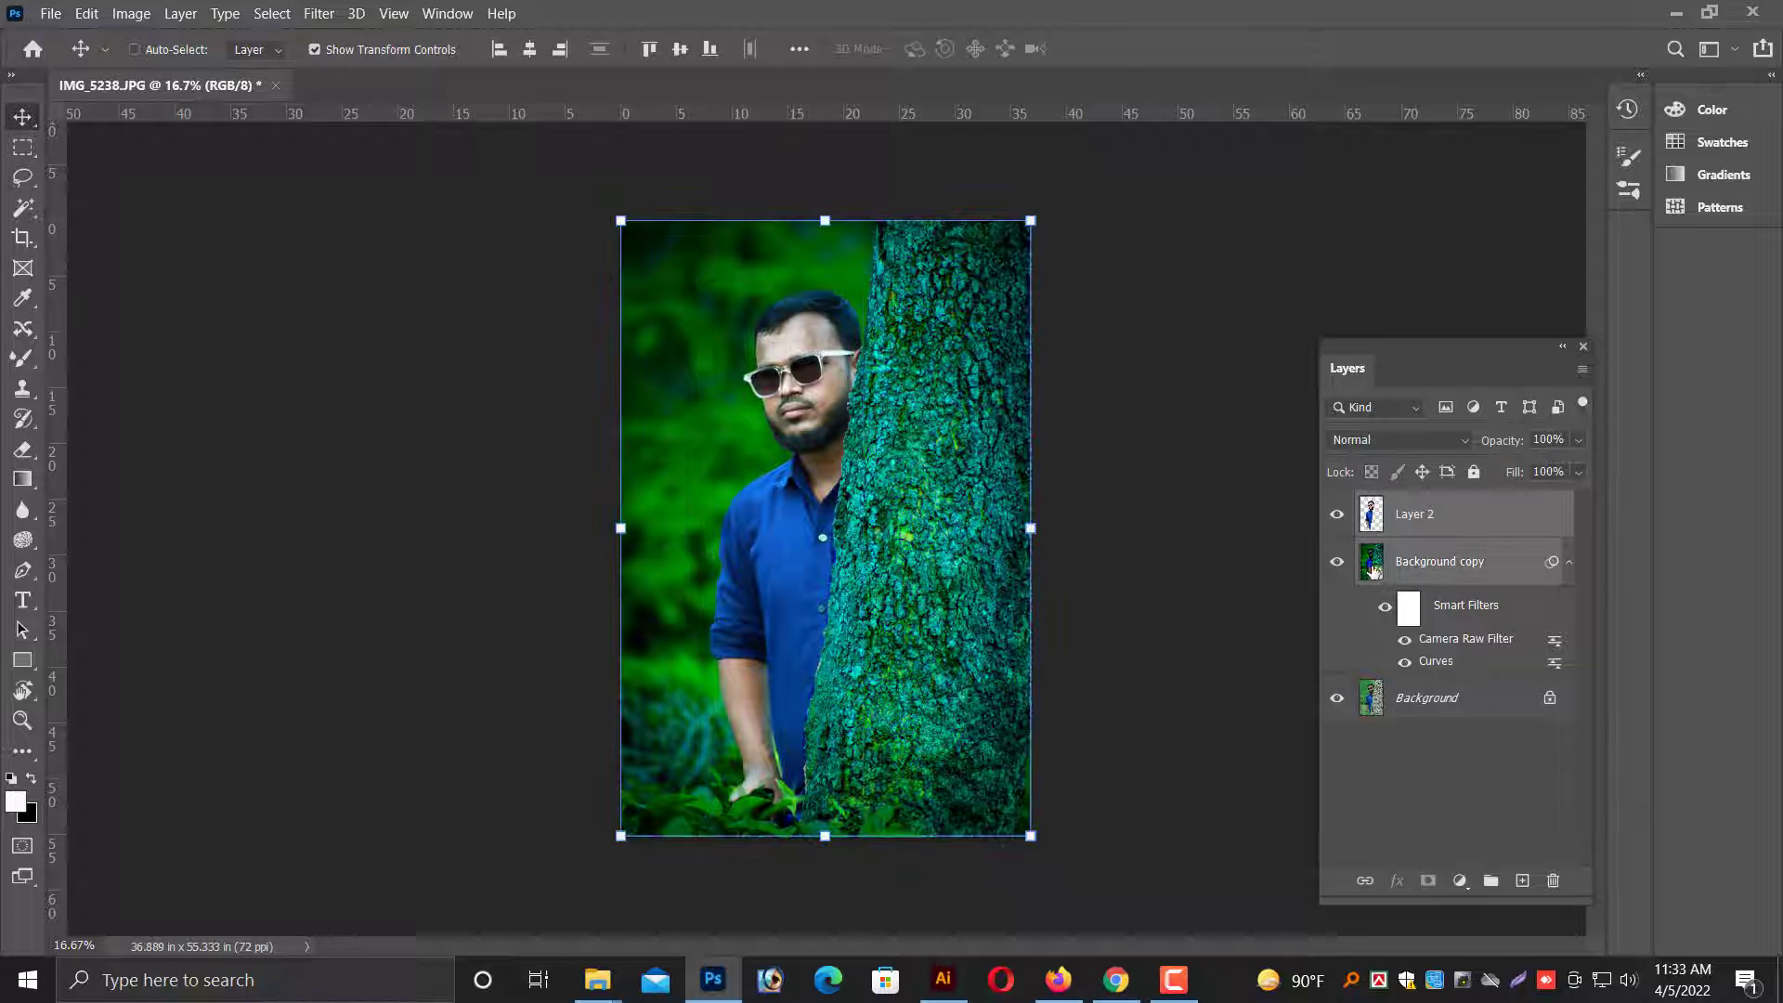
{"action": "left_click", "coordinate": [1441, 530]}
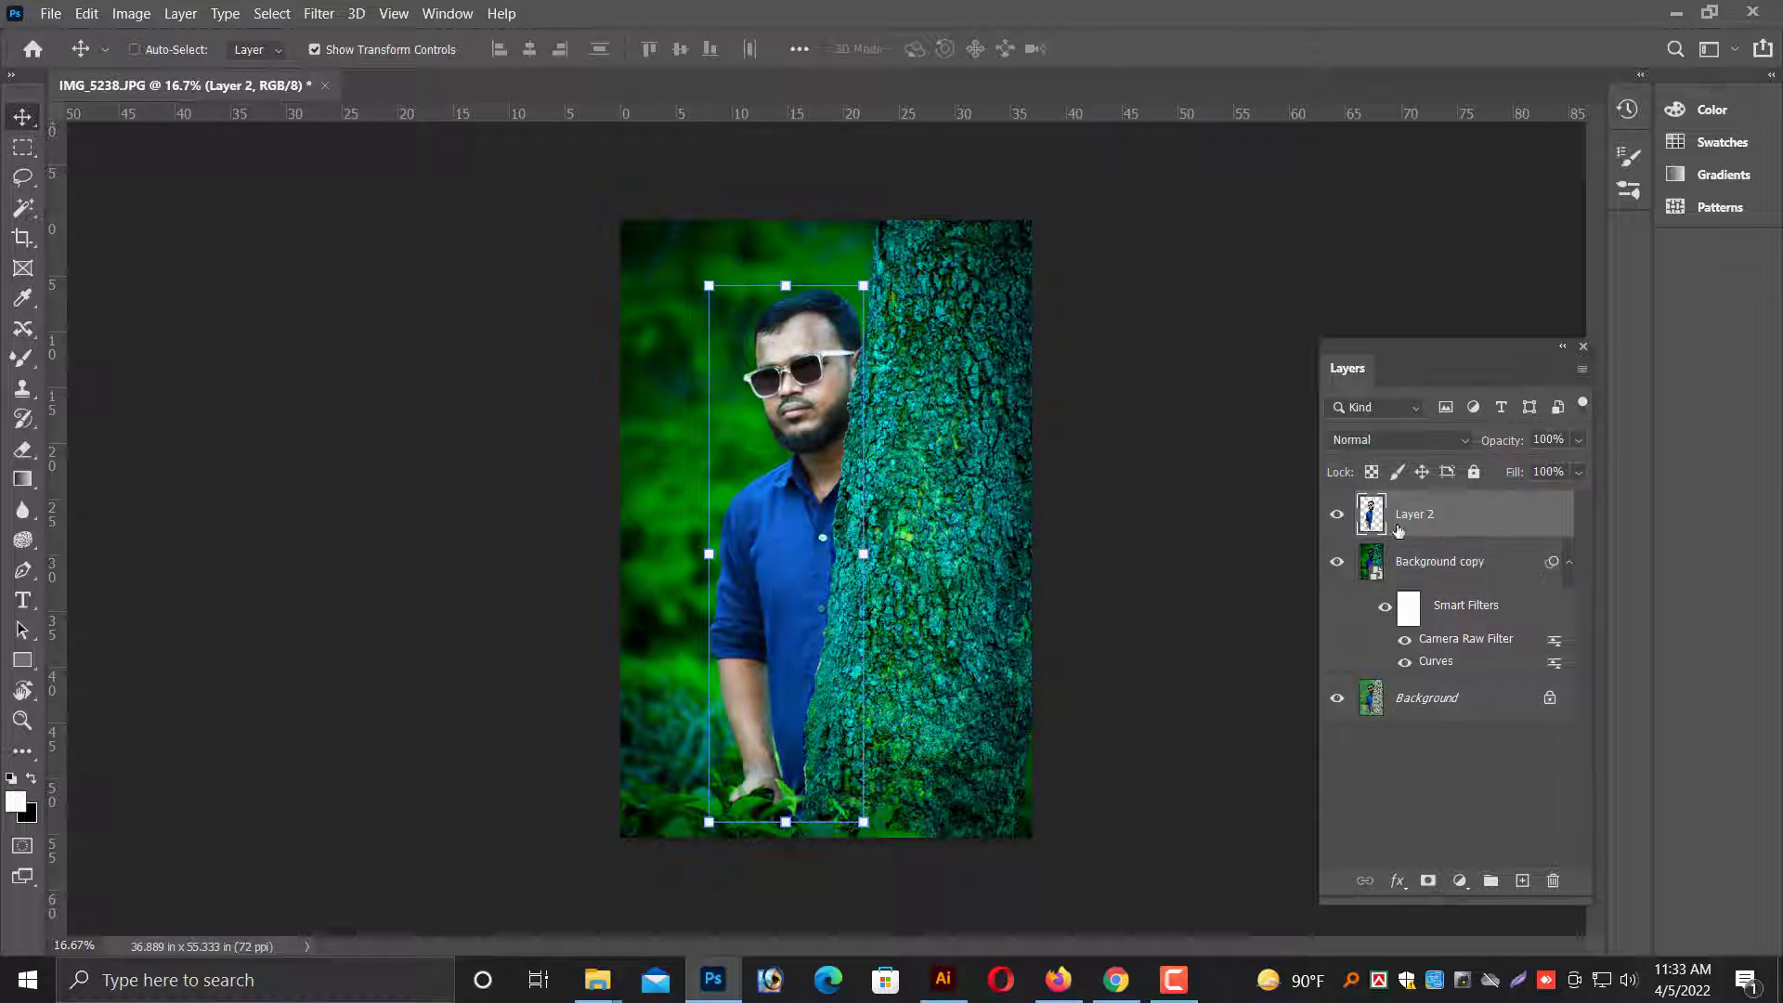
Merge Background copy with Layer 2 into one final Layer 2.
{"action": "left_click", "coordinate": [1424, 563], "text": "shift"}
{"action": "right_click", "coordinate": [1440, 539]}
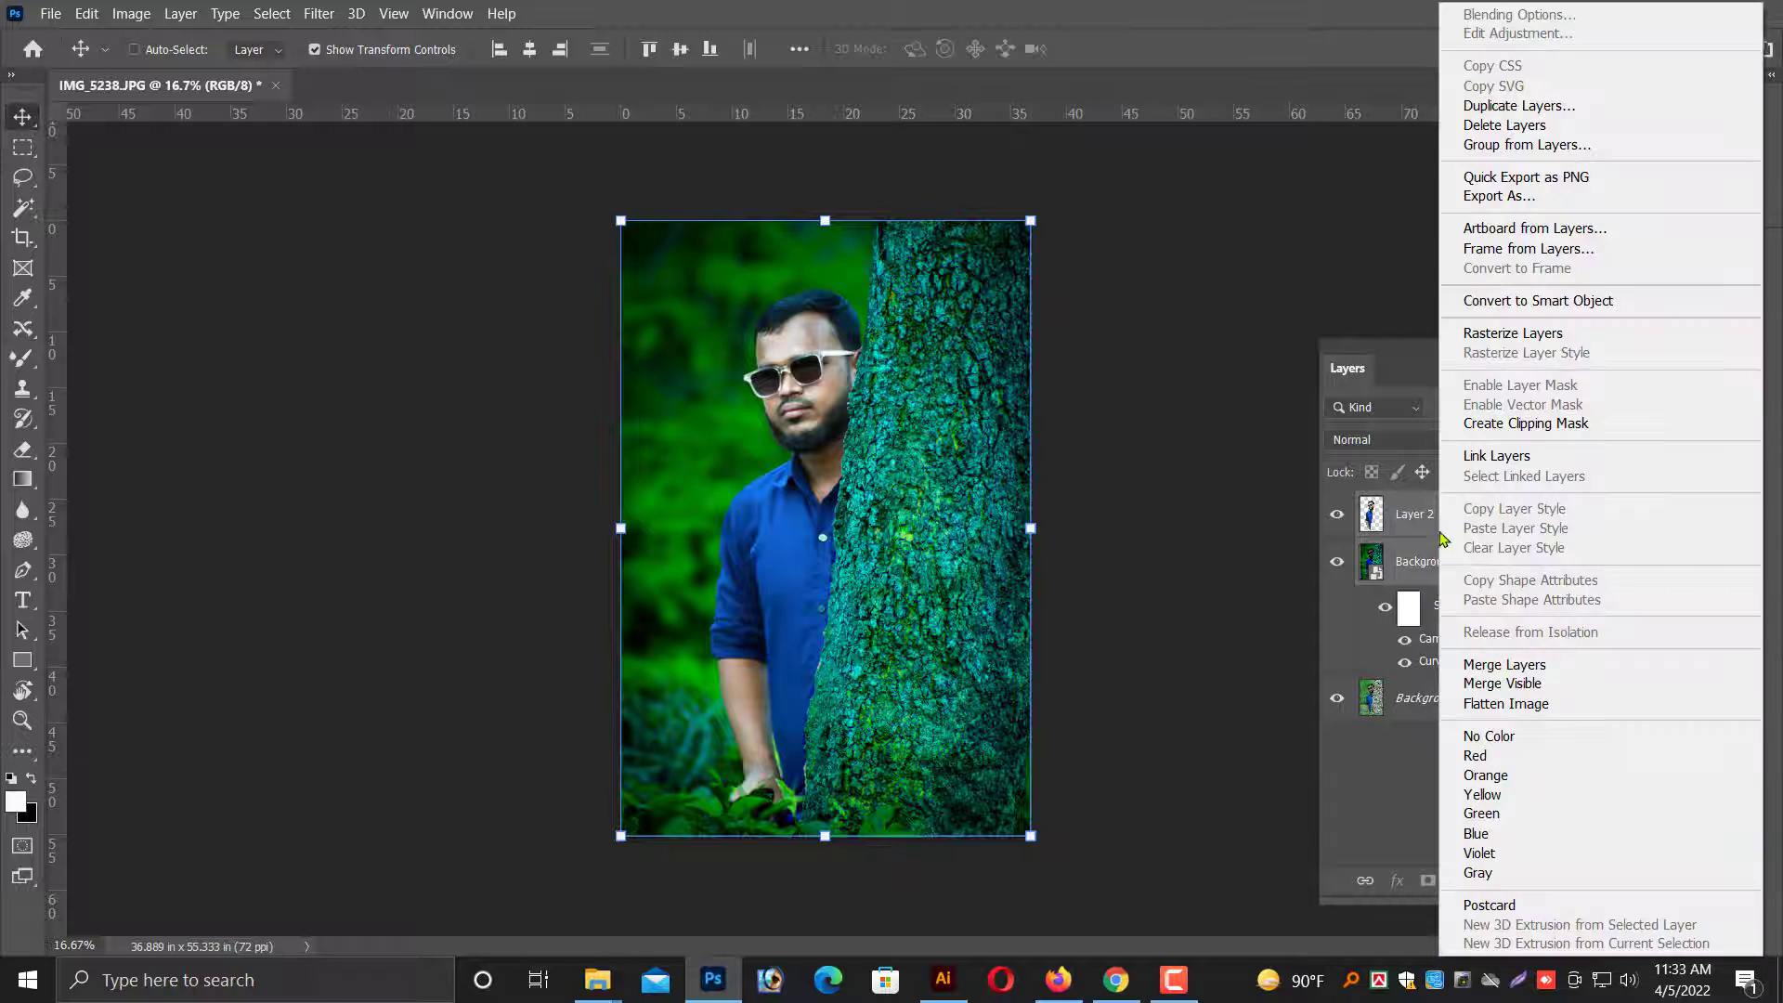
{"action": "left_click", "coordinate": [1504, 664]}
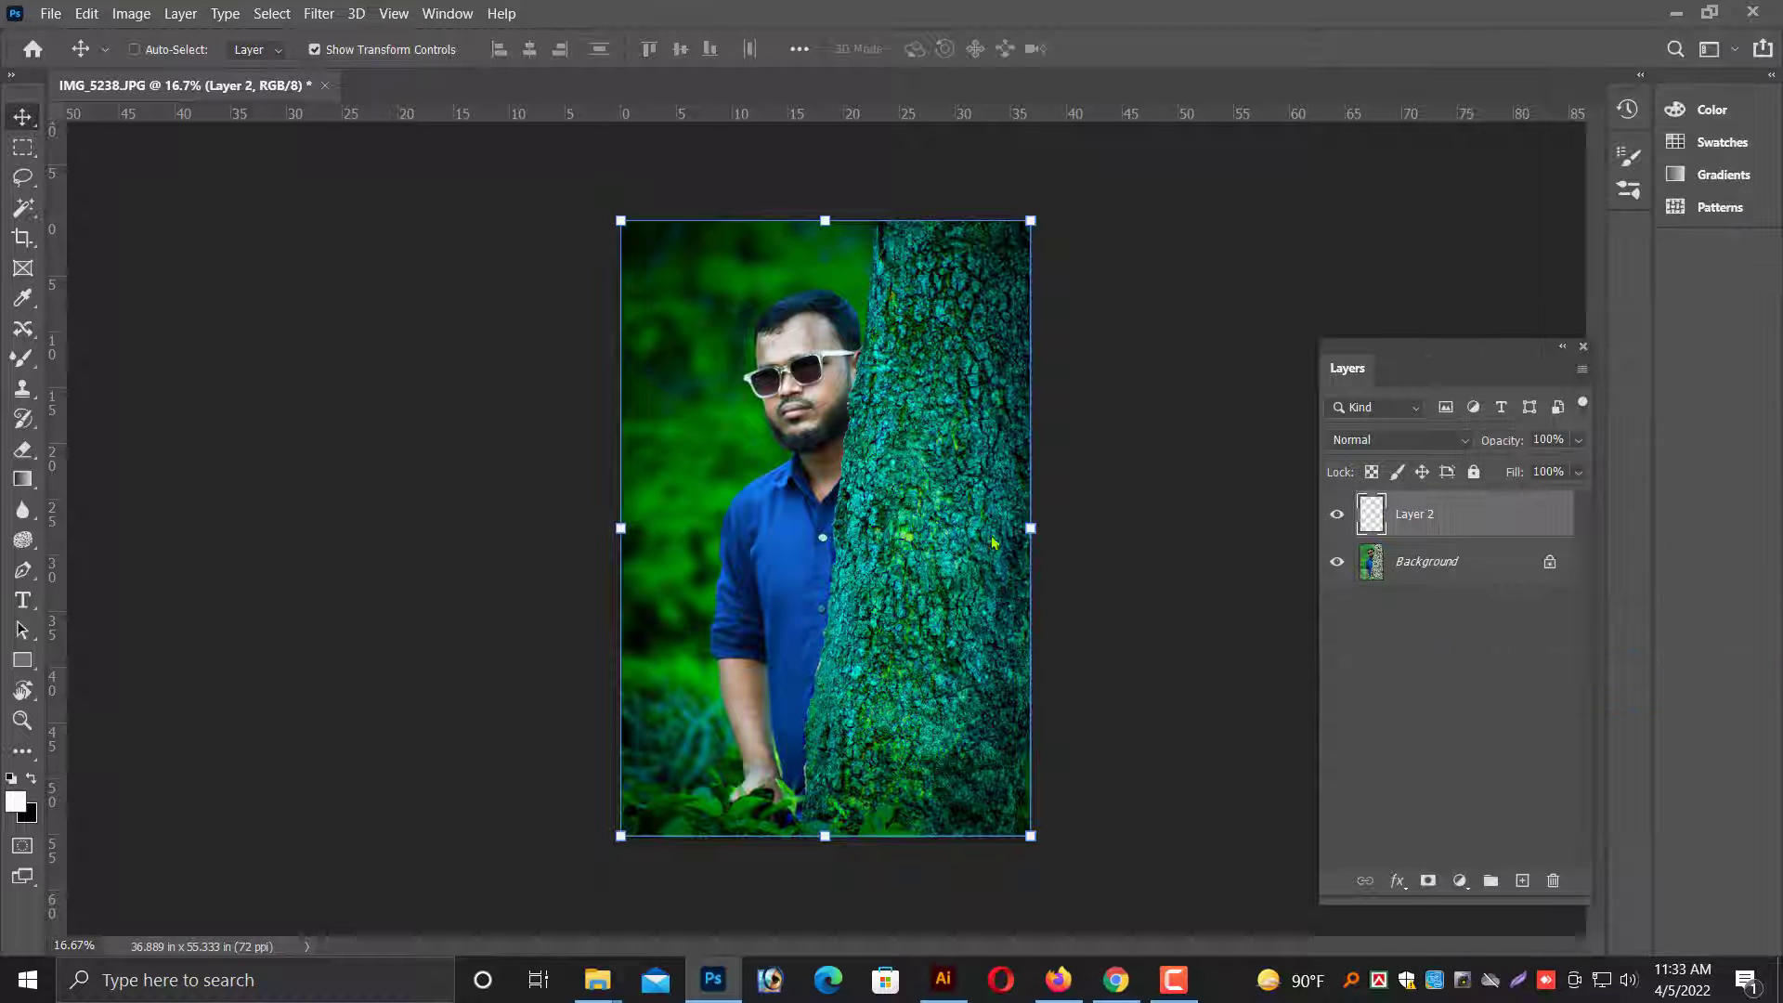
Toggle Layer 2's visibility to compare with the original, then zoom in and back out.
{"action": "left_click", "coordinate": [1335, 516]}
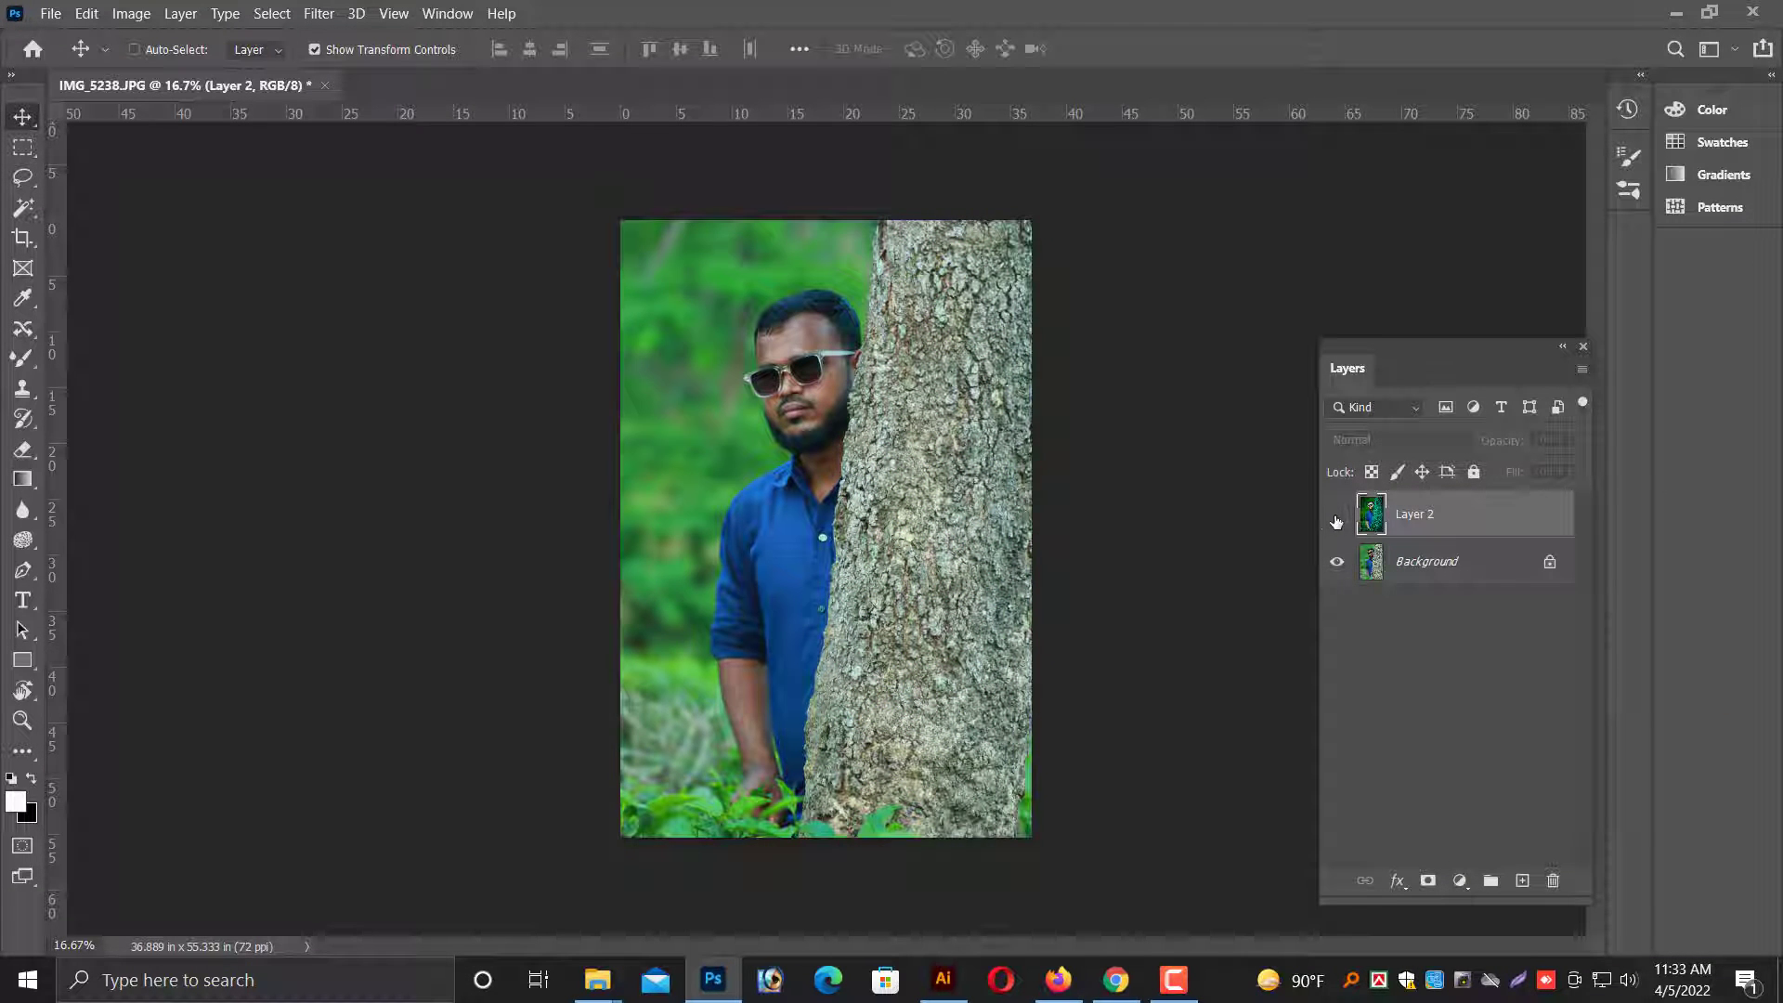
{"action": "left_click", "coordinate": [1337, 516]}
{"action": "key", "text": "ctrl+plus"}
{"action": "key", "text": "ctrl+plus"}
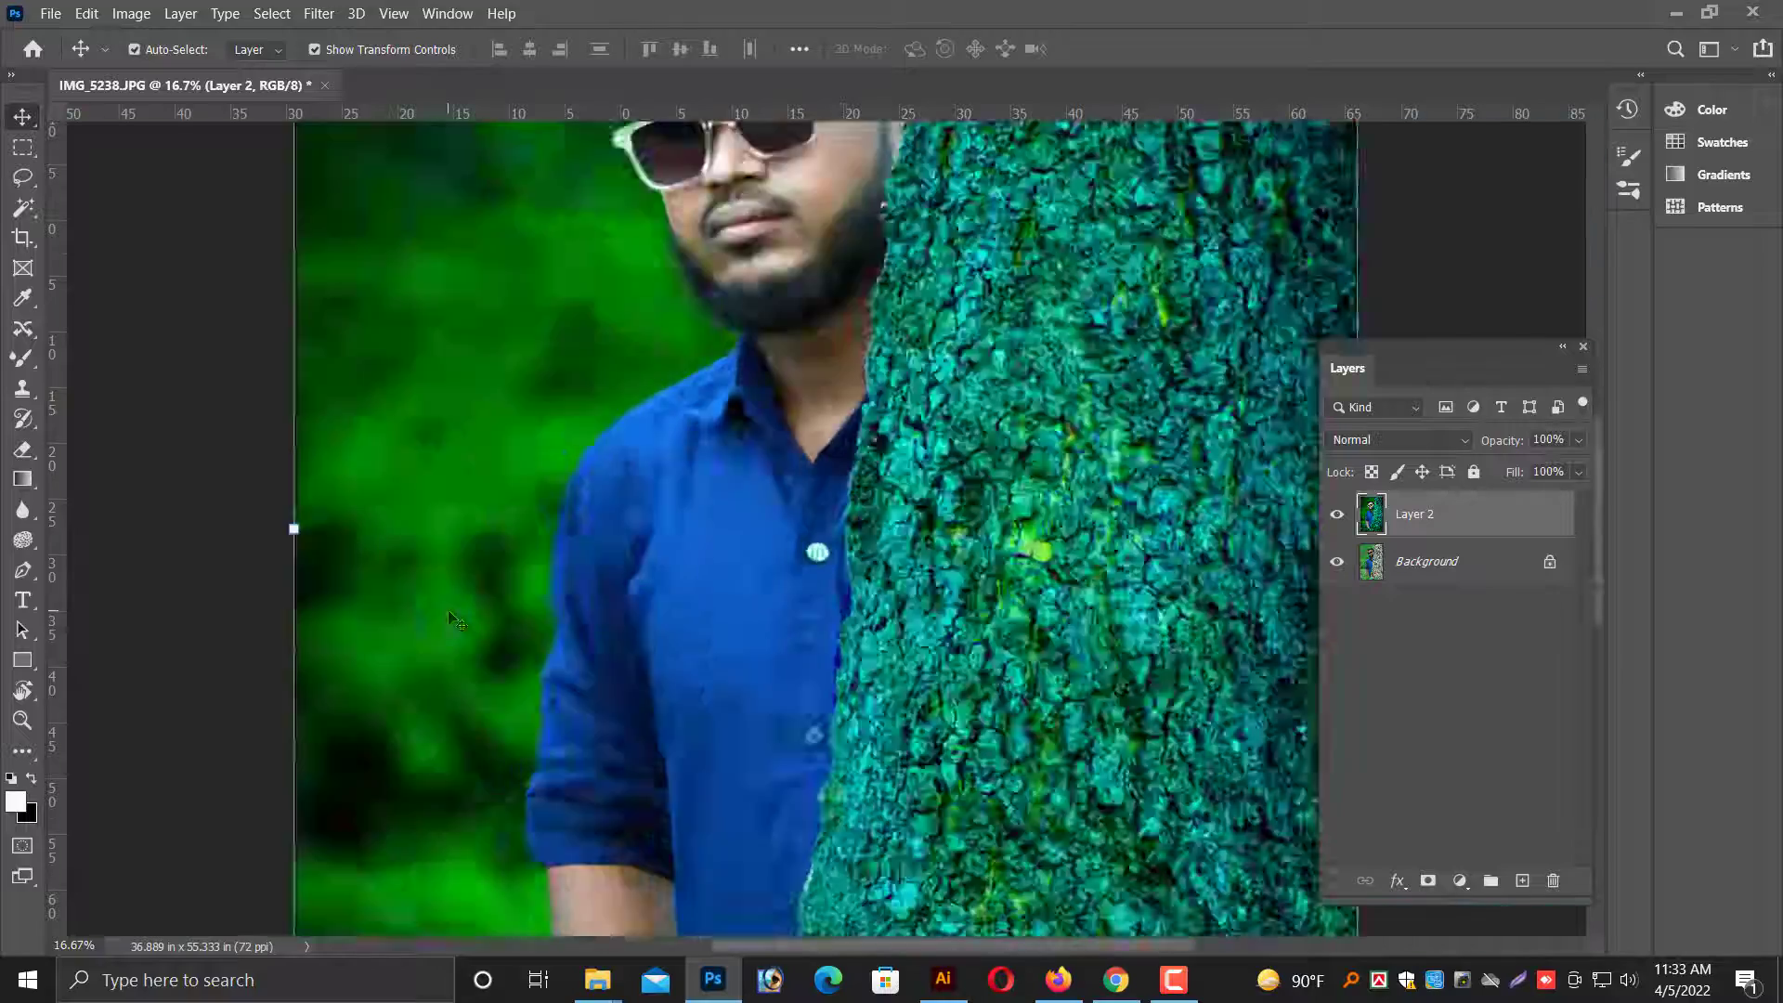
{"action": "key", "text": "ctrl+plus"}
{"action": "key", "text": "ctrl+plus"}
{"action": "key", "text": "ctrl+minus"}
{"action": "key", "text": "ctrl+minus"}
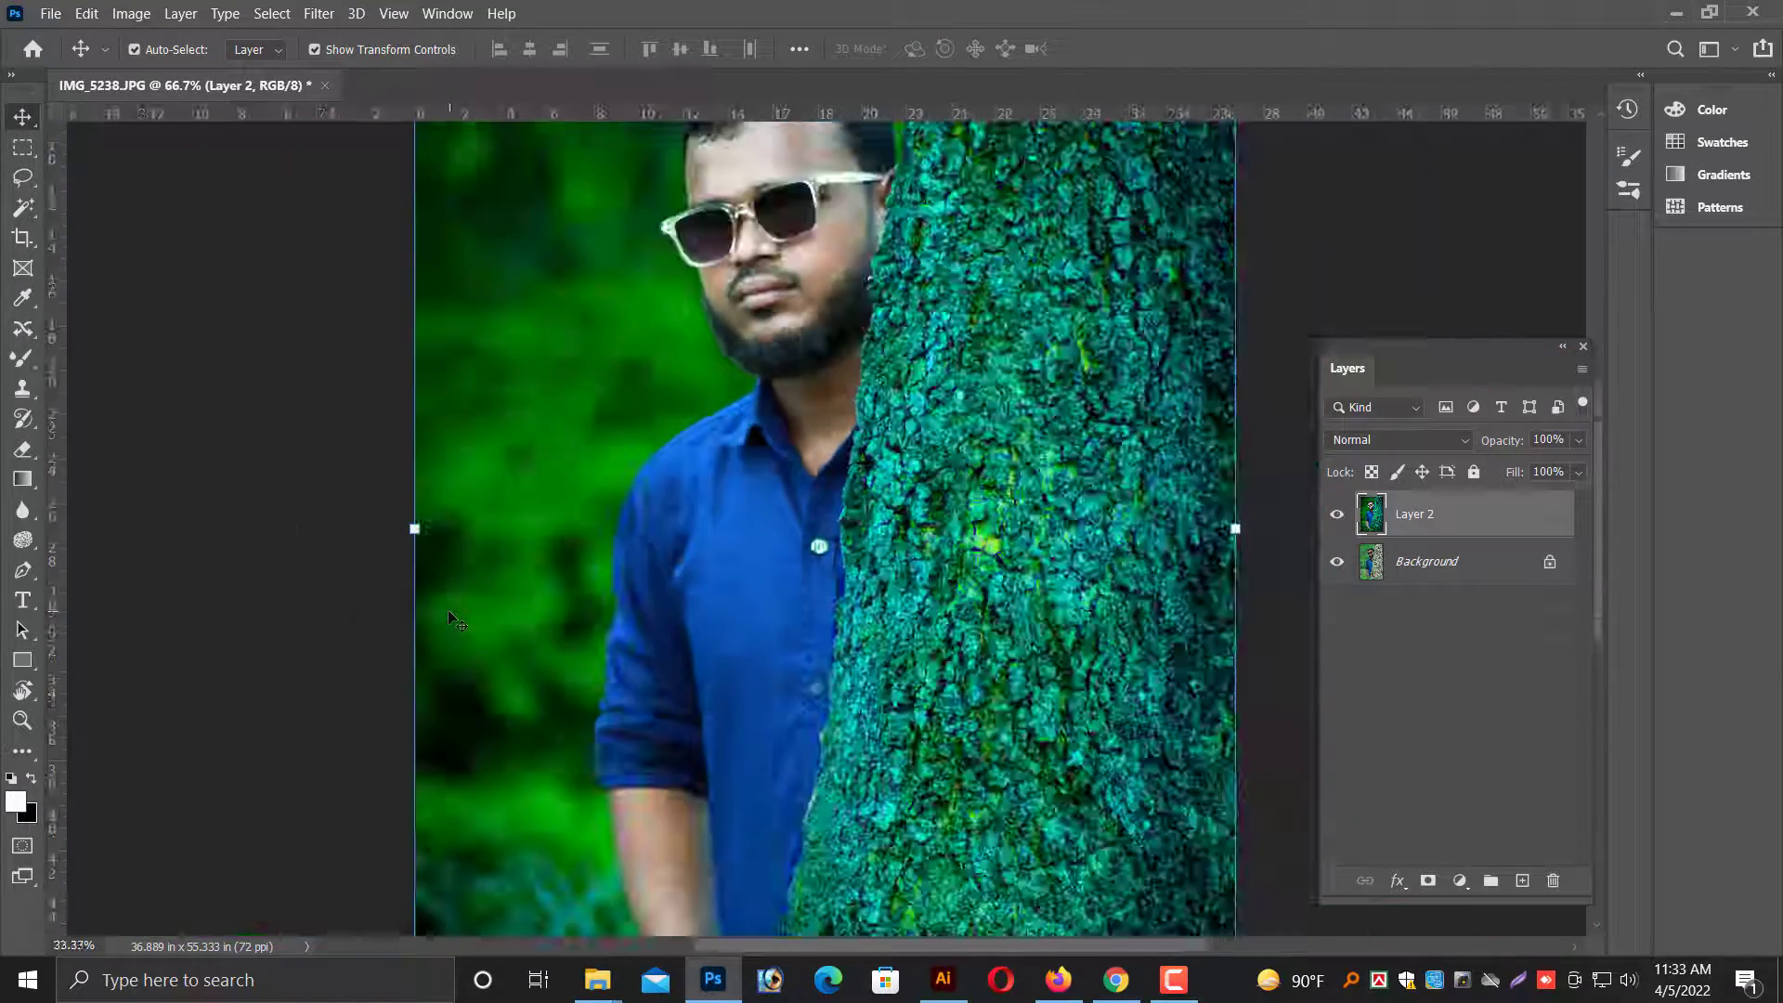
{"action": "key", "text": "ctrl+minus"}
{"action": "key", "text": "ctrl+minus"}
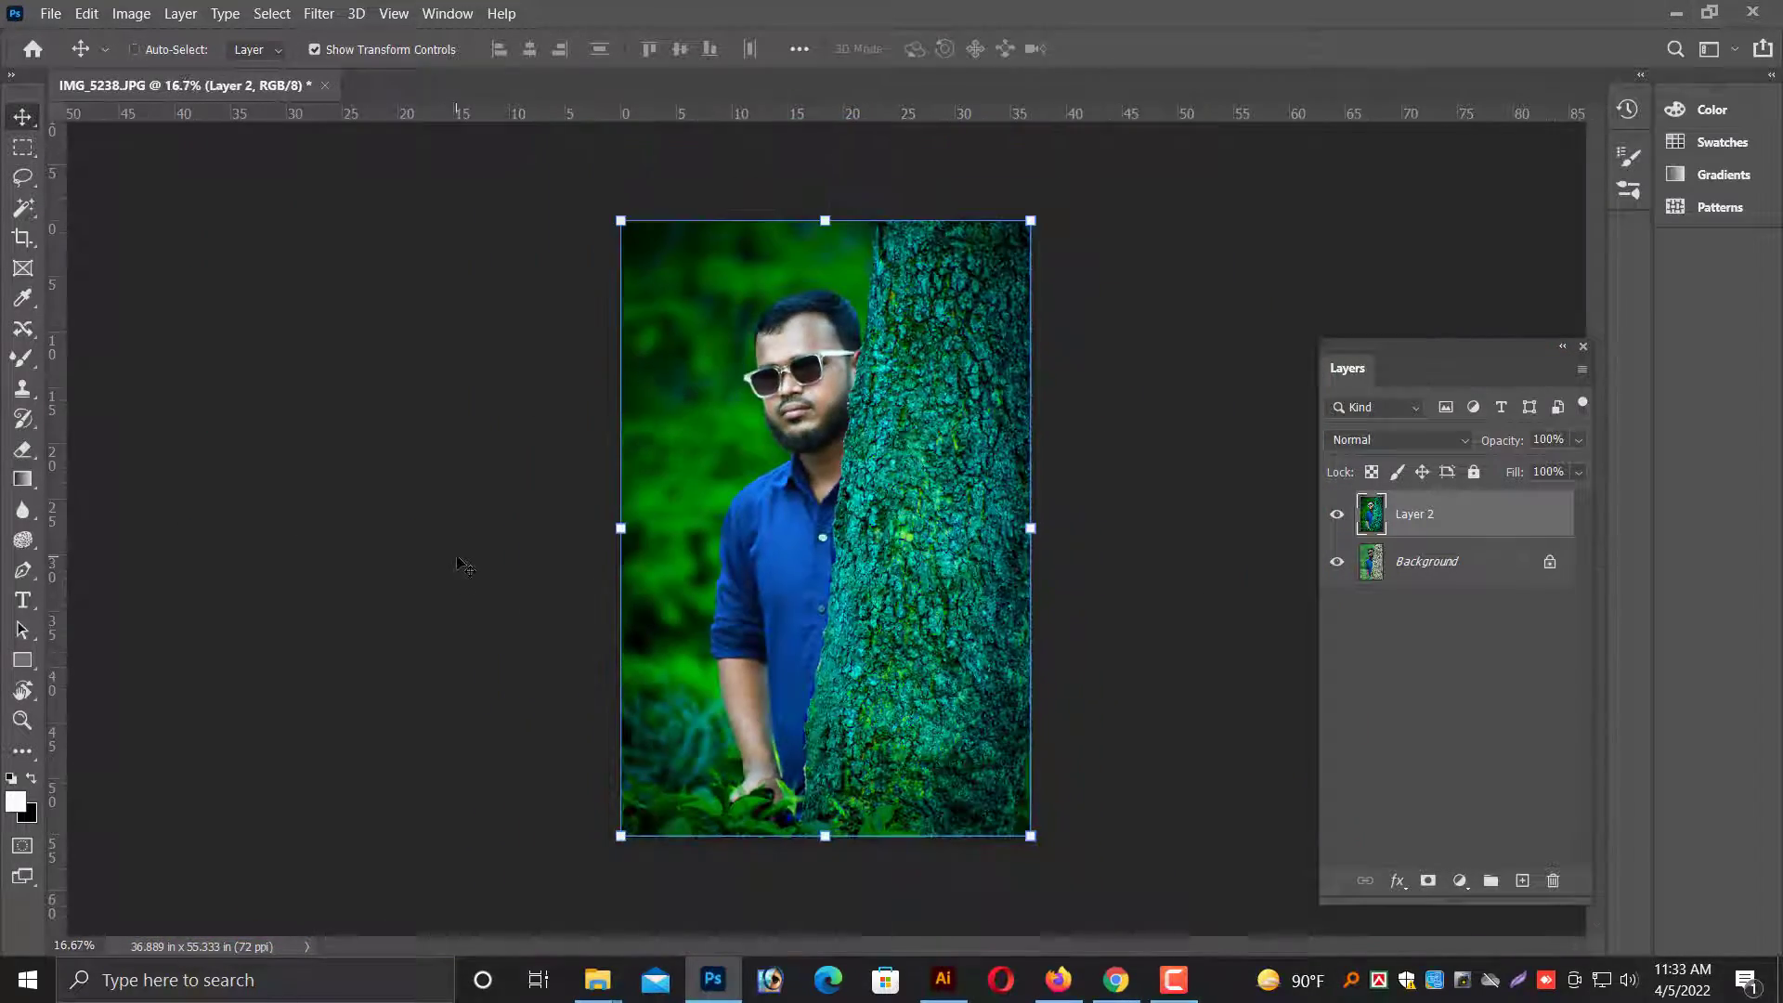